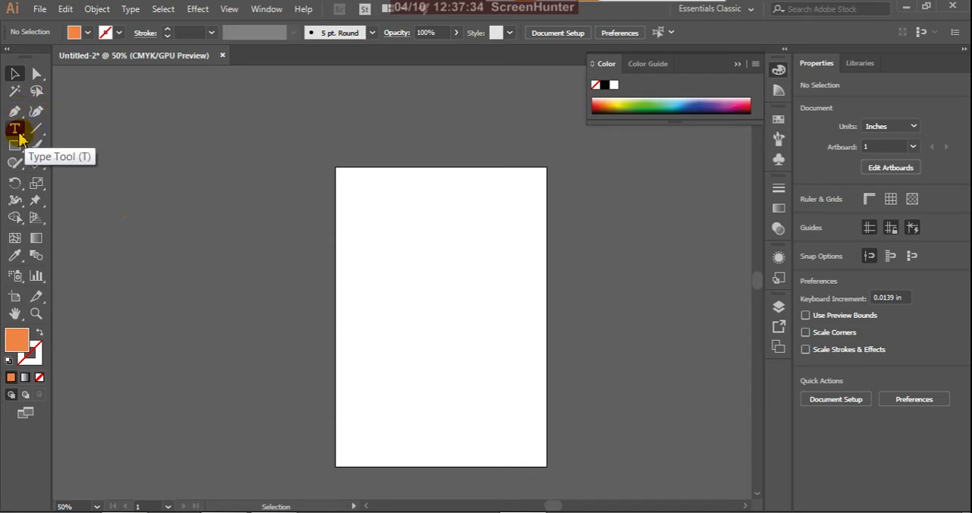
Step: Place a line of point text with the Type tool in the upper part of the blank artboard
drag(19, 137, 57, 127)
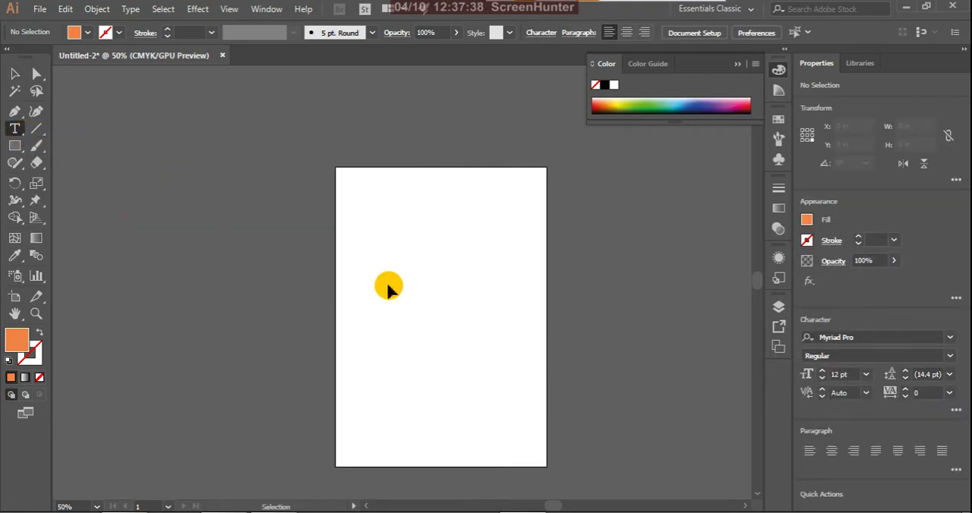
scroll(388, 286, left, 1)
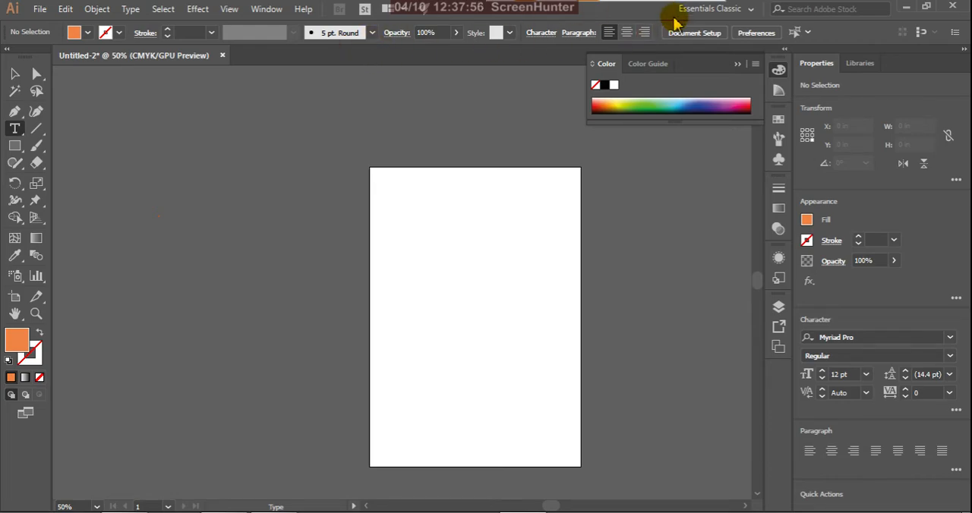
click(372, 35)
click(372, 35)
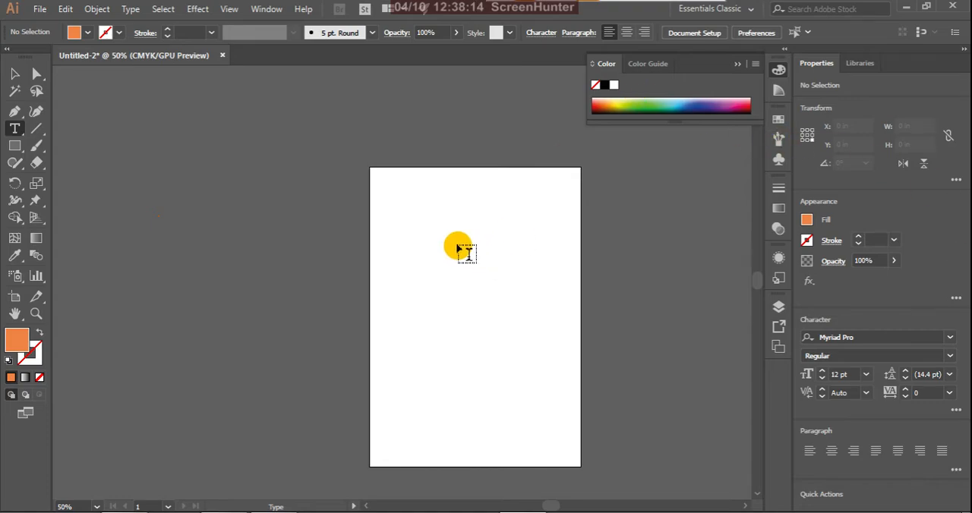
click(416, 260)
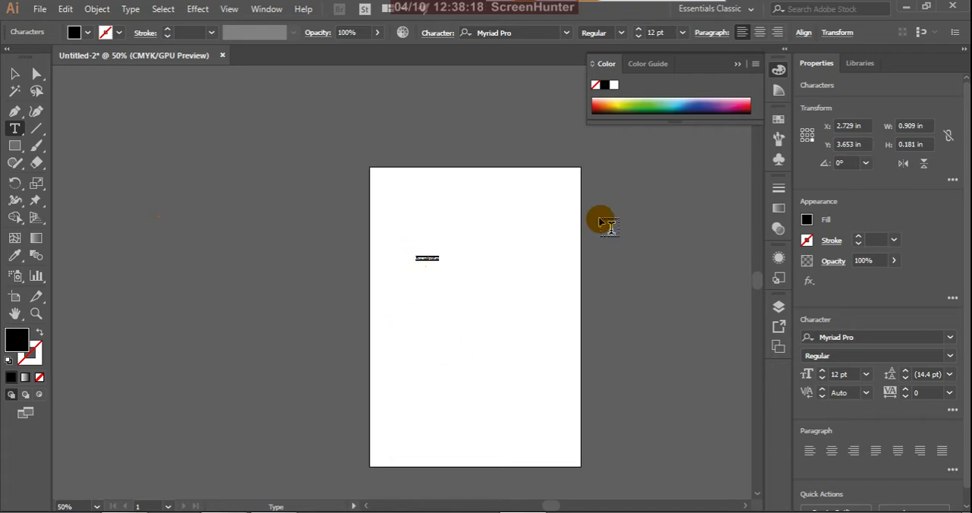
click(622, 33)
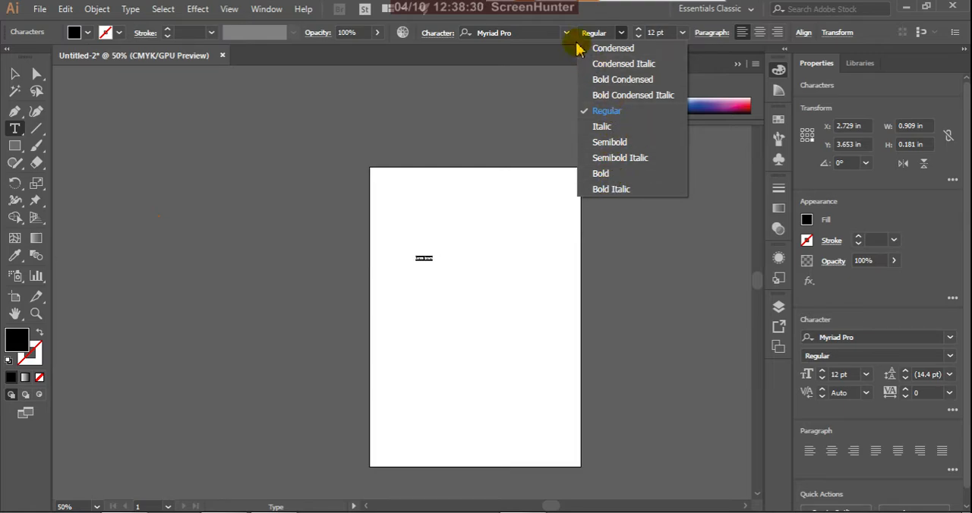
key(Escape)
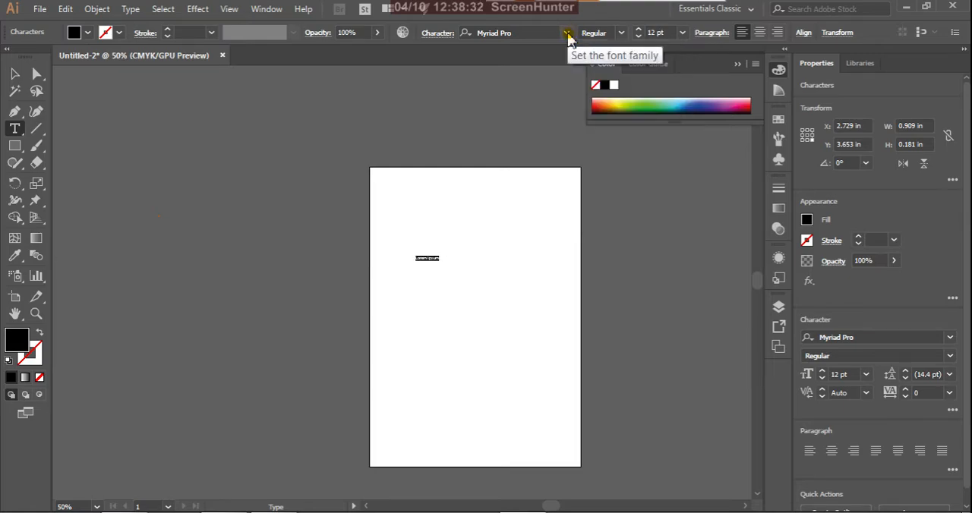
click(567, 35)
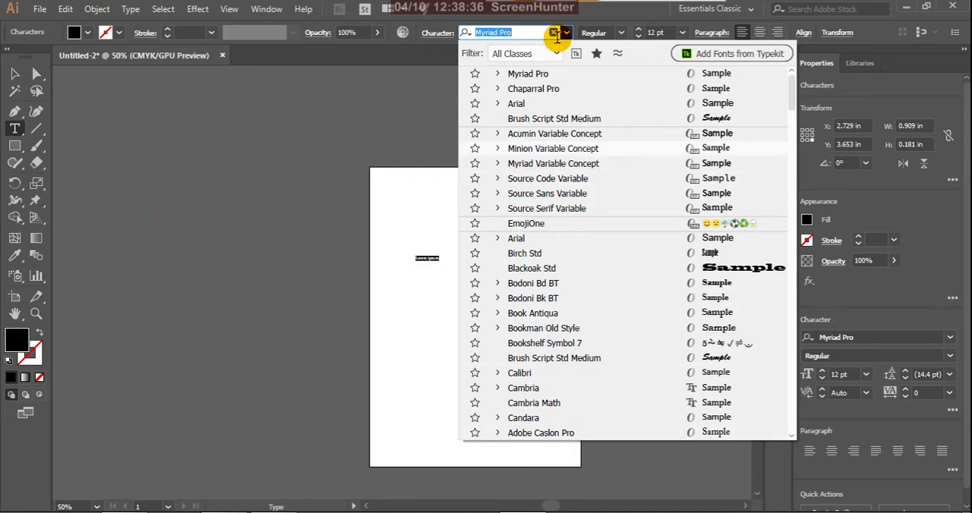
click(682, 33)
Step: Enlarge the "Lorem ipsum" placeholder text to 72 pt, followed by a custom font size of 100 pt
click(683, 33)
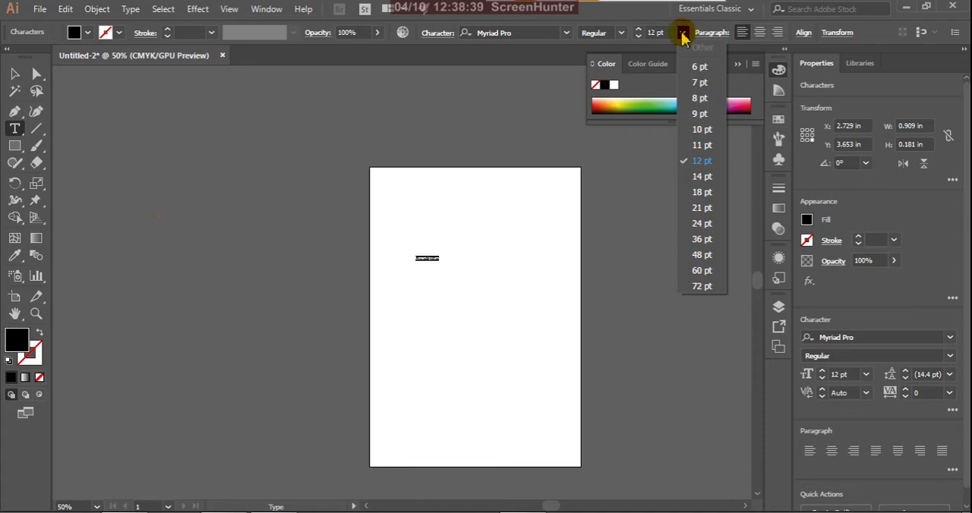
click(703, 287)
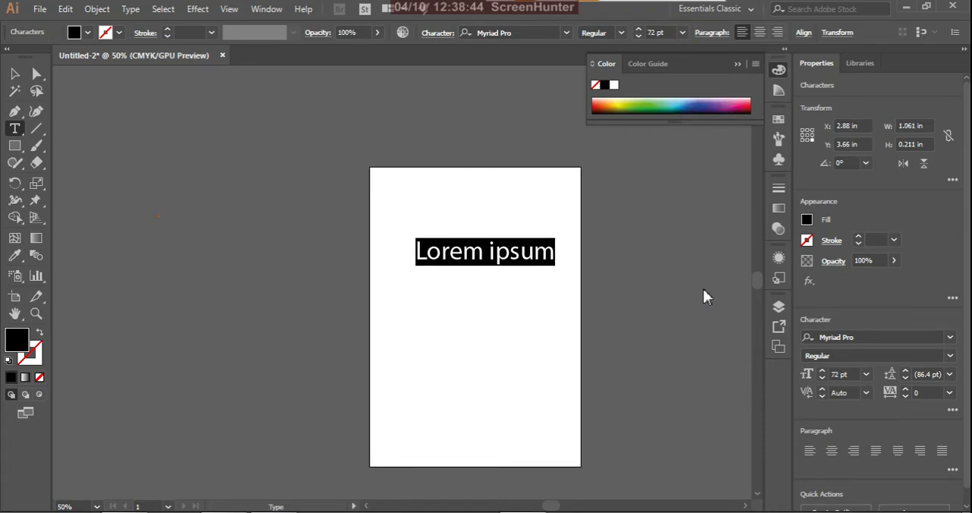
click(671, 33)
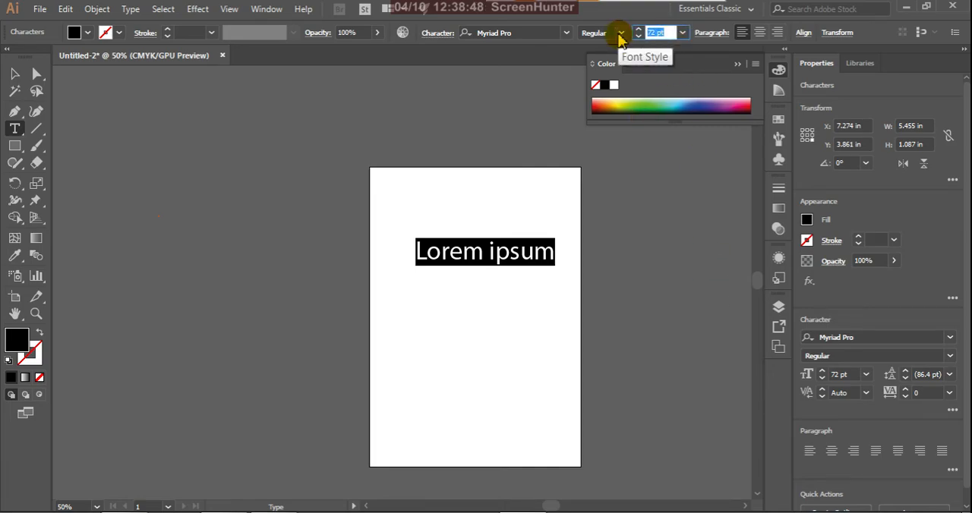
text(100)
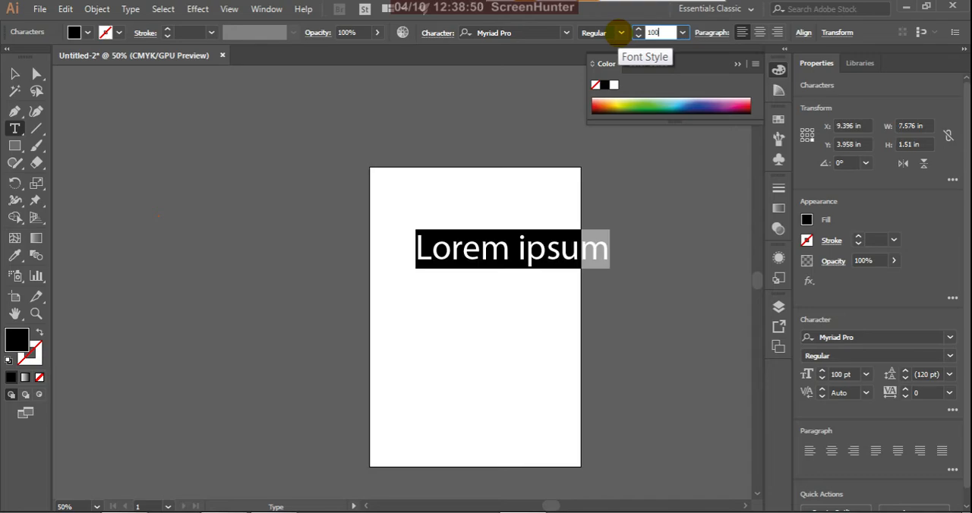
Step: Move the enlarged "Lorem ipsum" text so that it fits between the side edges of the artboard
click(14, 76)
drag(475, 254, 450, 247)
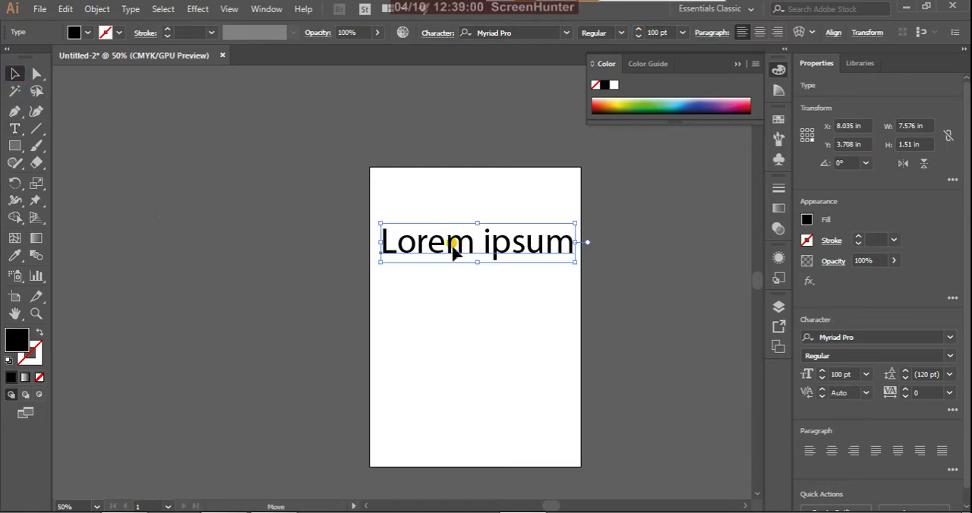
mouse_move(453, 250)
mouse_down()
mouse_move(462, 265)
mouse_move(447, 254)
mouse_up()
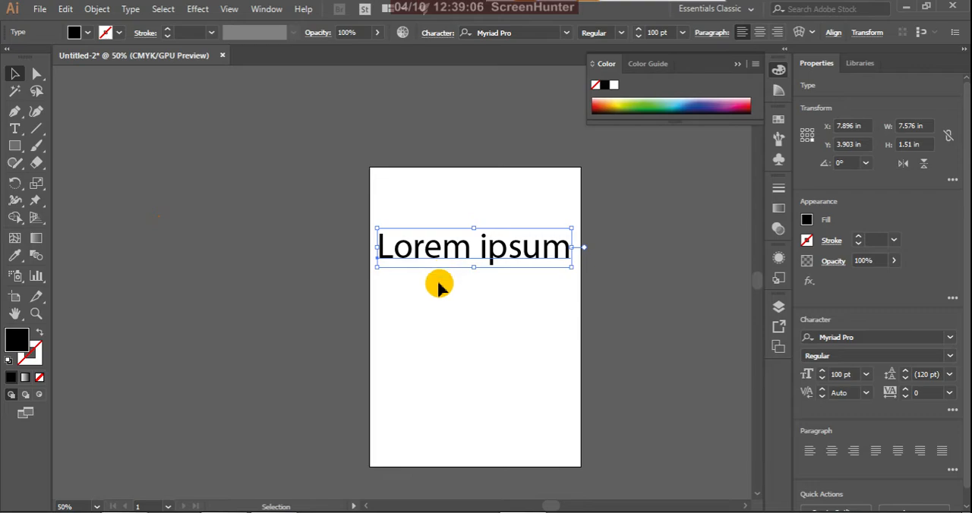
Step: Try centre and right paragraph alignment on the "Lorem ipsum" text, returning it to left alignment
click(760, 33)
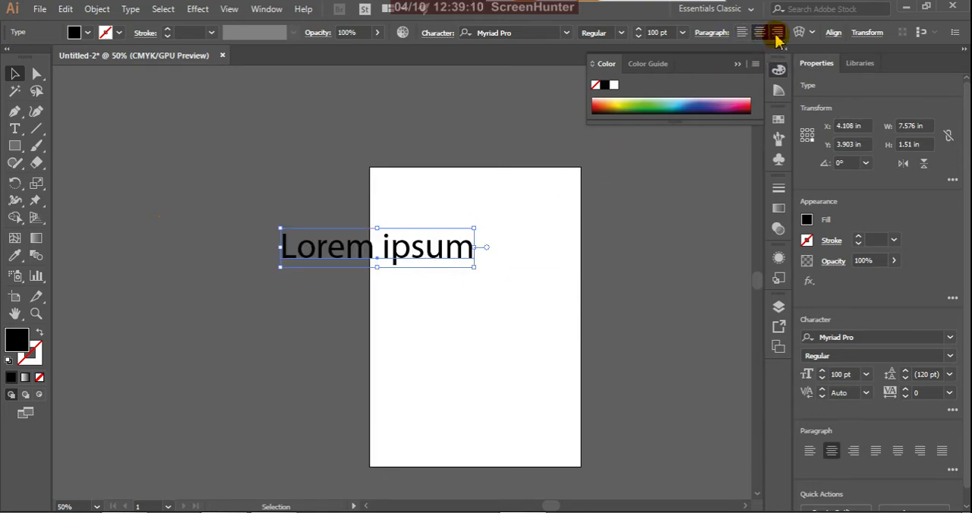
click(777, 35)
click(741, 36)
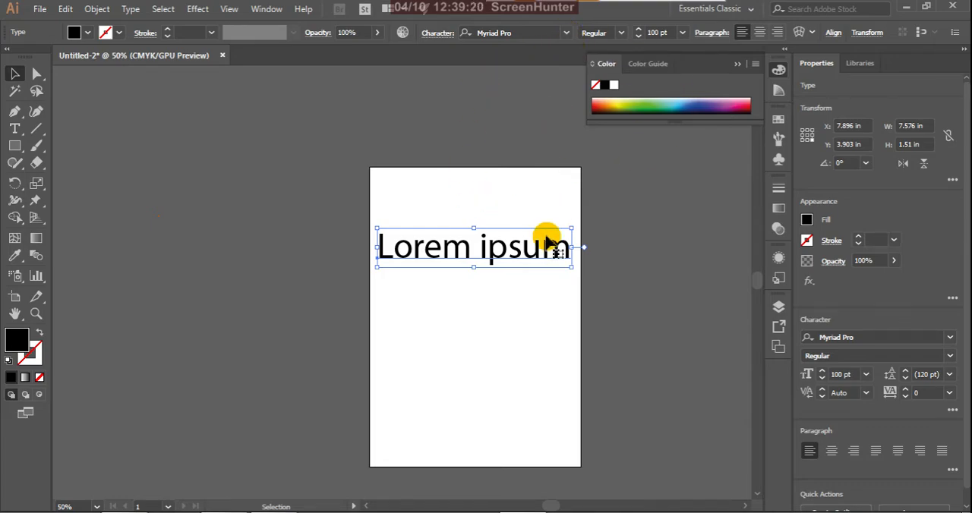
Step: Preview different font families on the "Lorem ipsum" text and set it to Arial in the Regular style
key(h)
drag(572, 211, 366, 205)
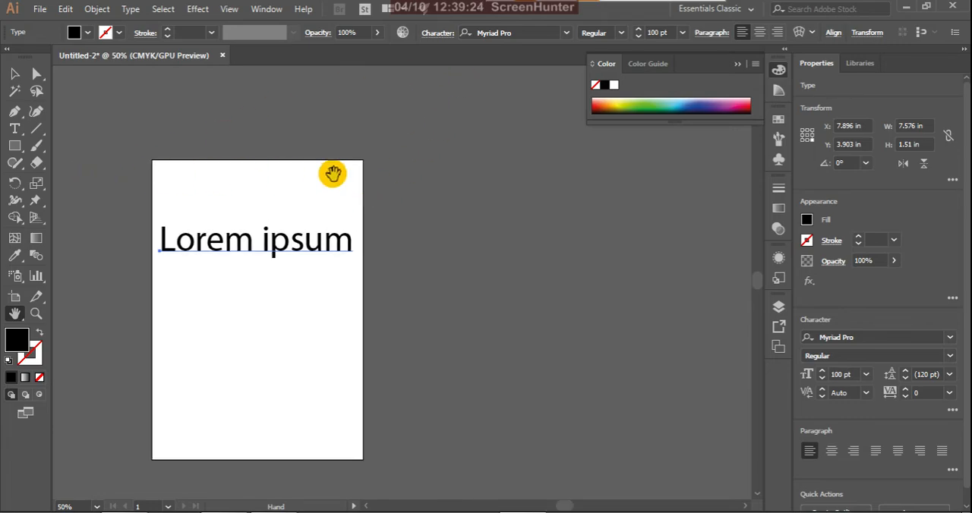
key(t)
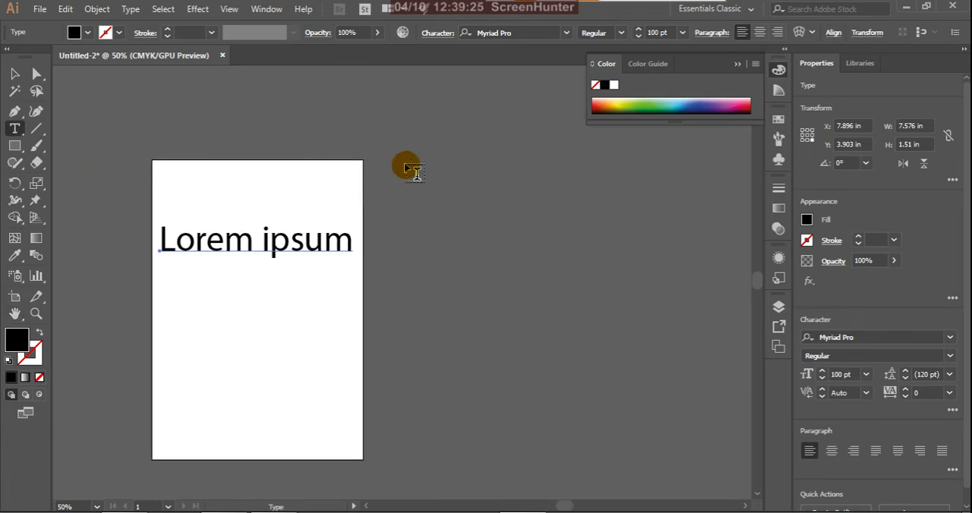
click(566, 32)
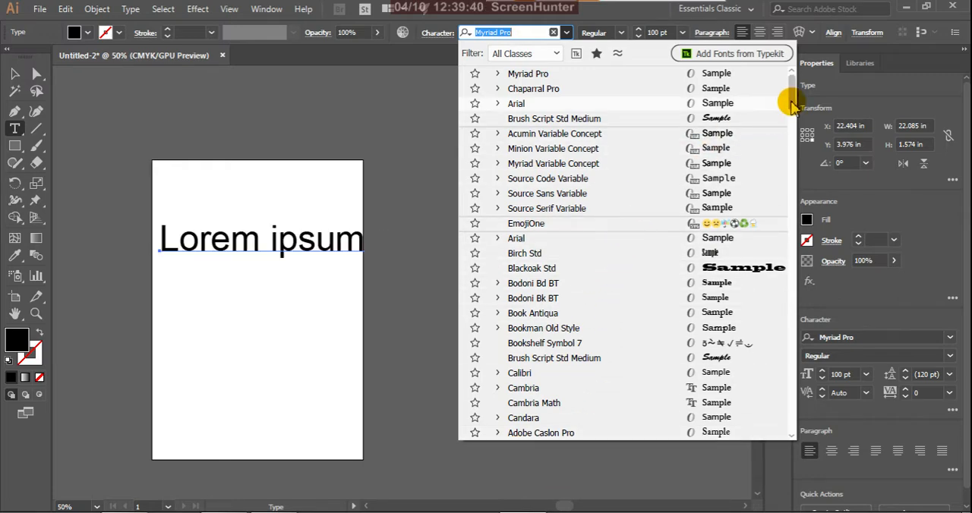
drag(787, 97, 774, 304)
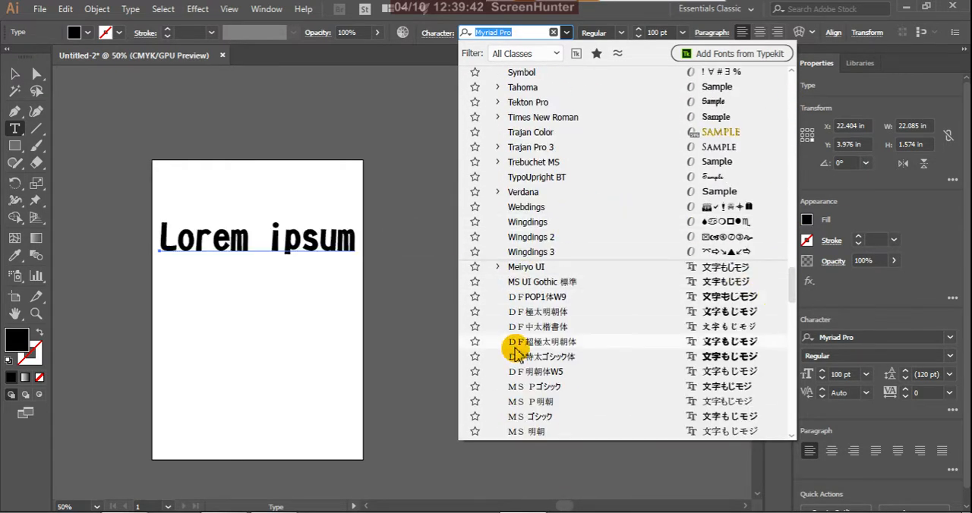
scroll(531, 147, up, 2)
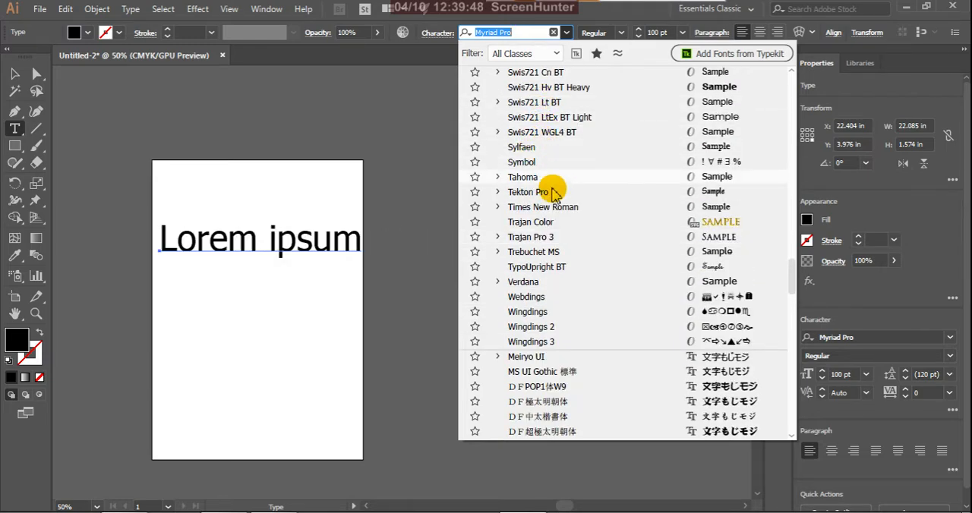
scroll(599, 198, up, 3)
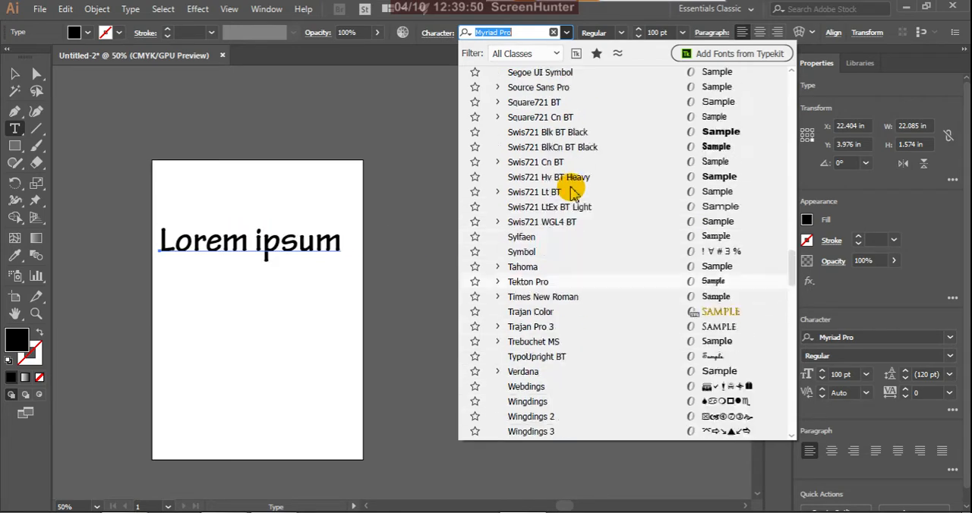
scroll(574, 185, up, 6)
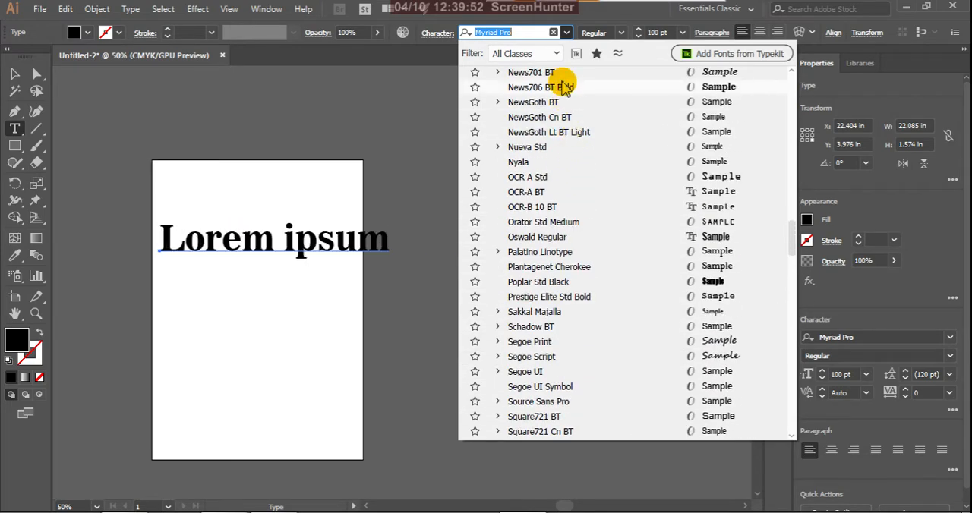
scroll(551, 188, up, 10)
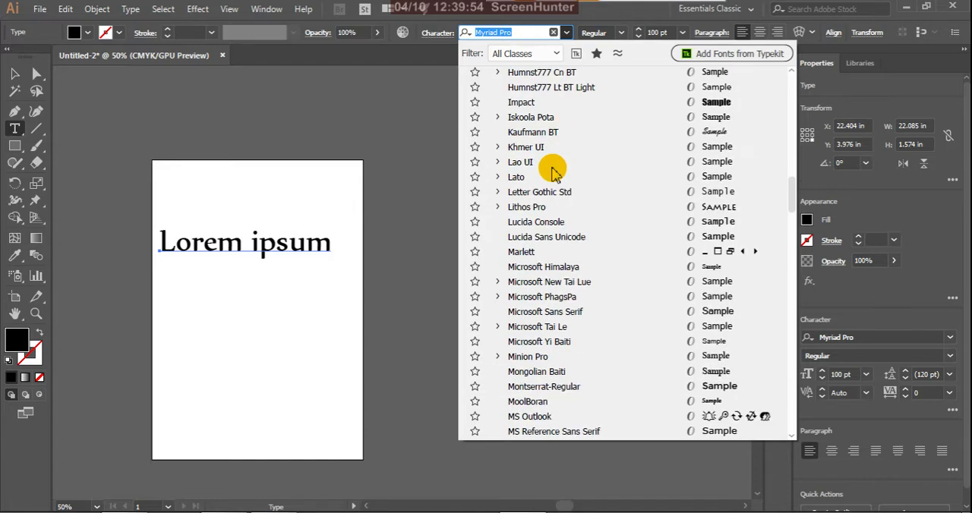
scroll(553, 173, up, 20)
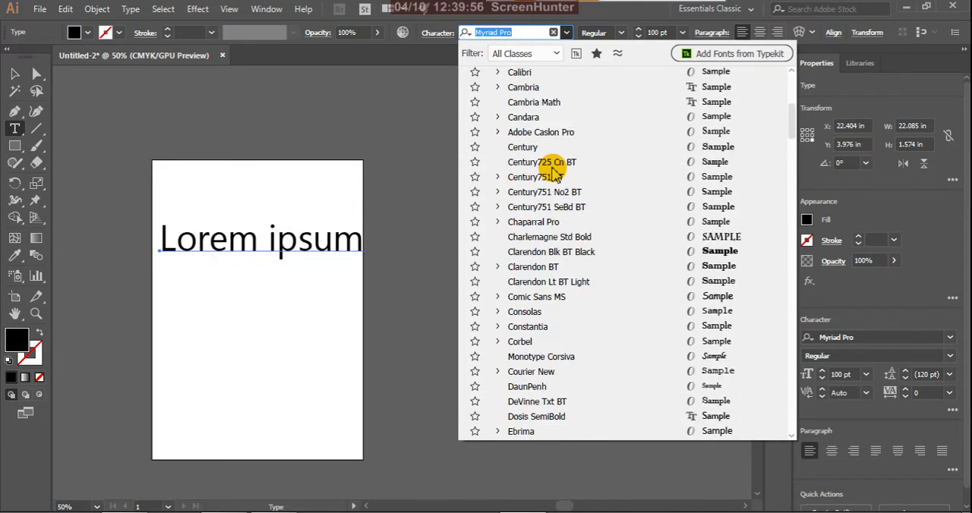
scroll(552, 167, up, 2)
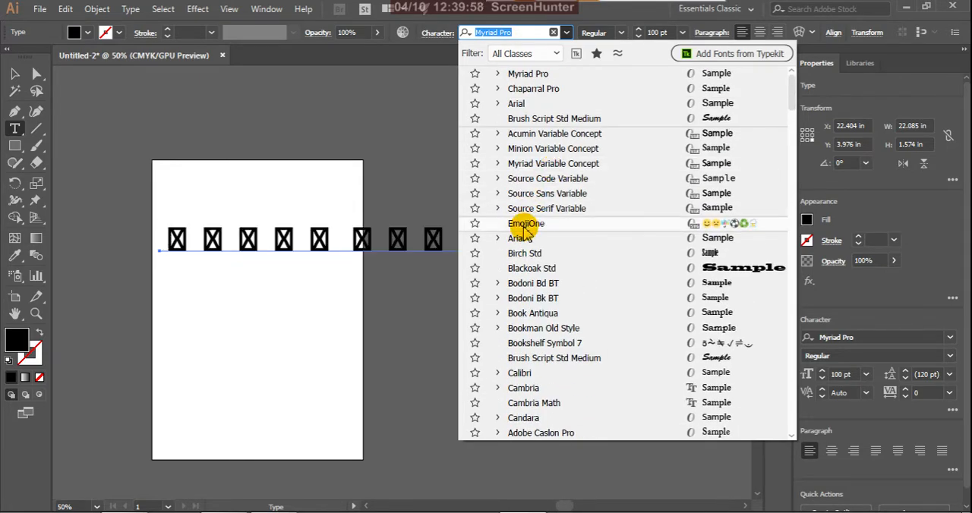
click(523, 241)
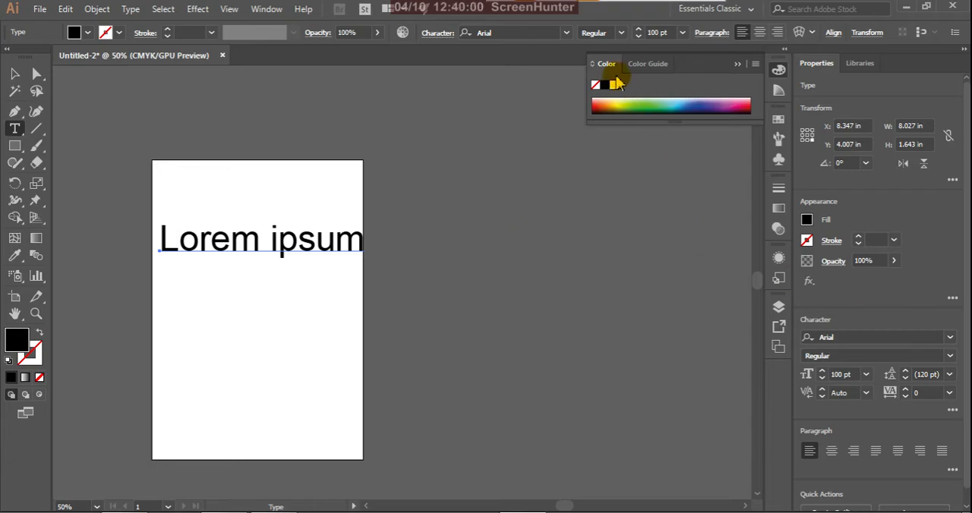
click(620, 33)
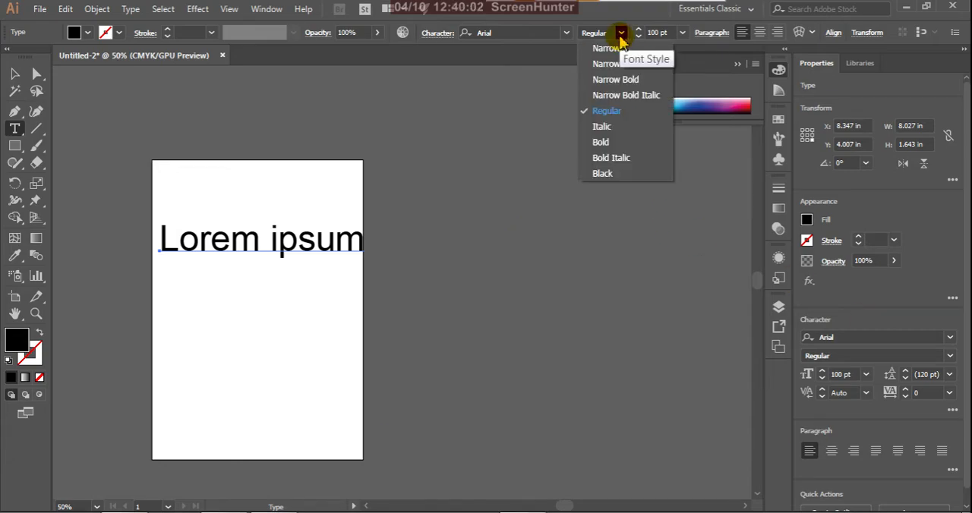
click(607, 111)
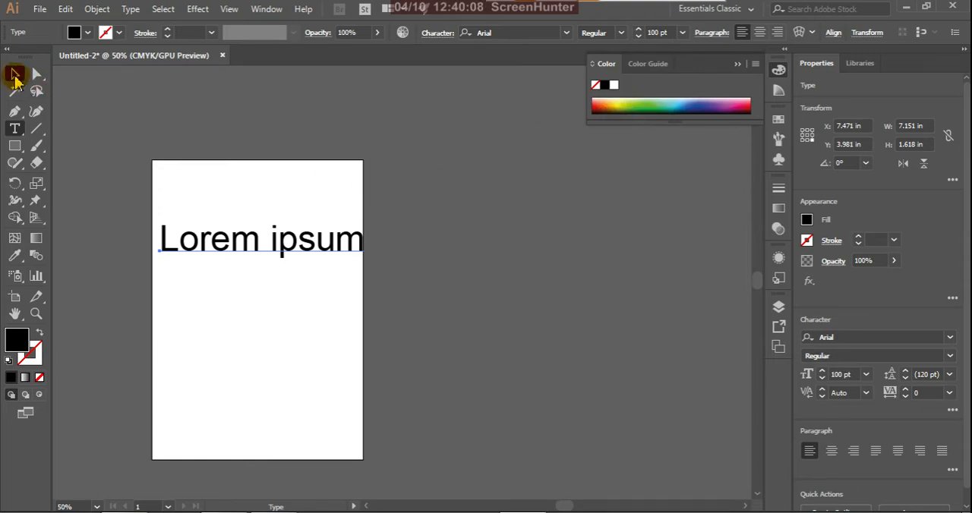
Step: Create an area text box about 5.2 in wide and 4.9 in high below the "Lorem ipsum" line
click(15, 76)
click(266, 286)
key(h)
drag(269, 284, 464, 284)
click(17, 130)
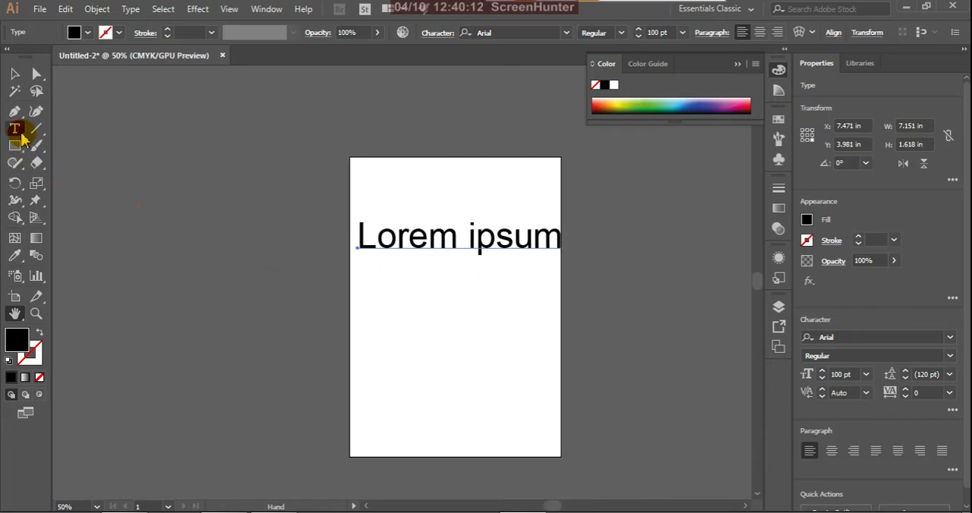
click(20, 134)
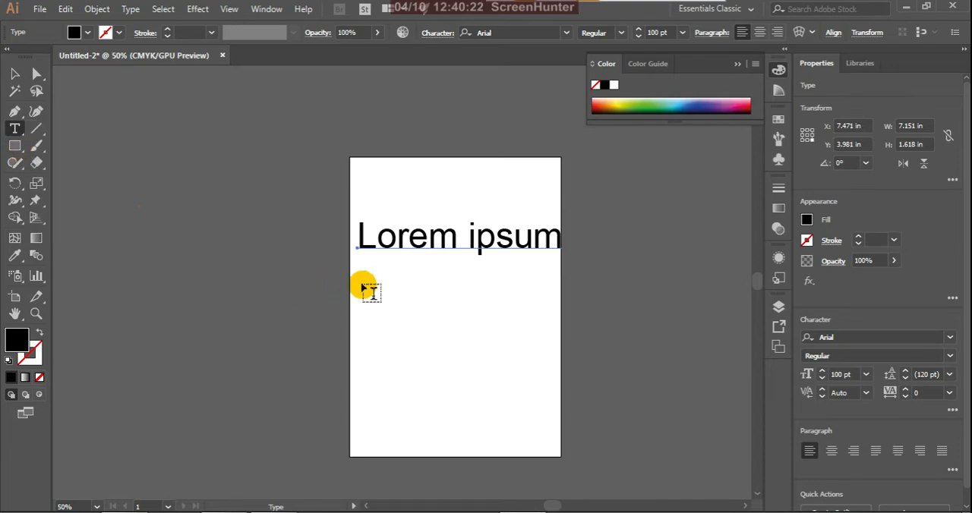
drag(390, 297, 527, 423)
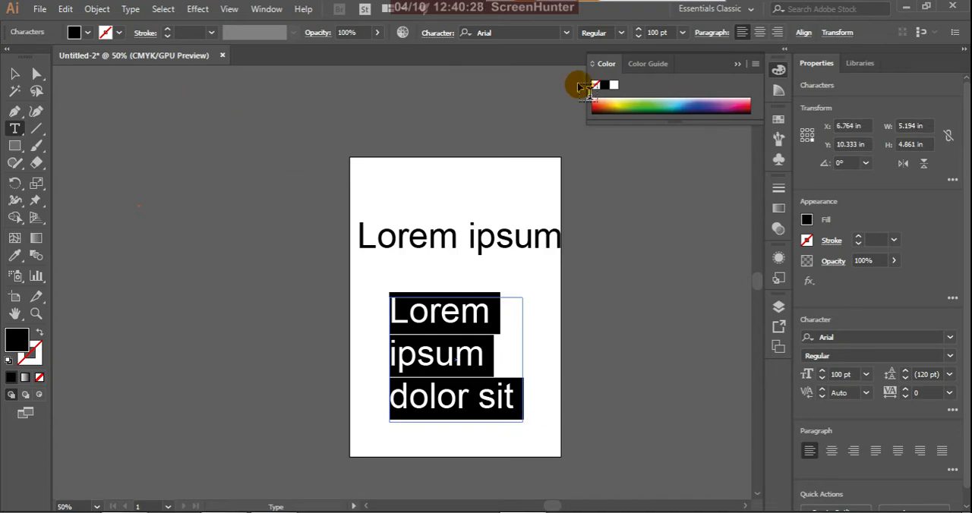
Step: Set the font size of the text in the area text box to 14 pt, followed by 36 pt
click(682, 35)
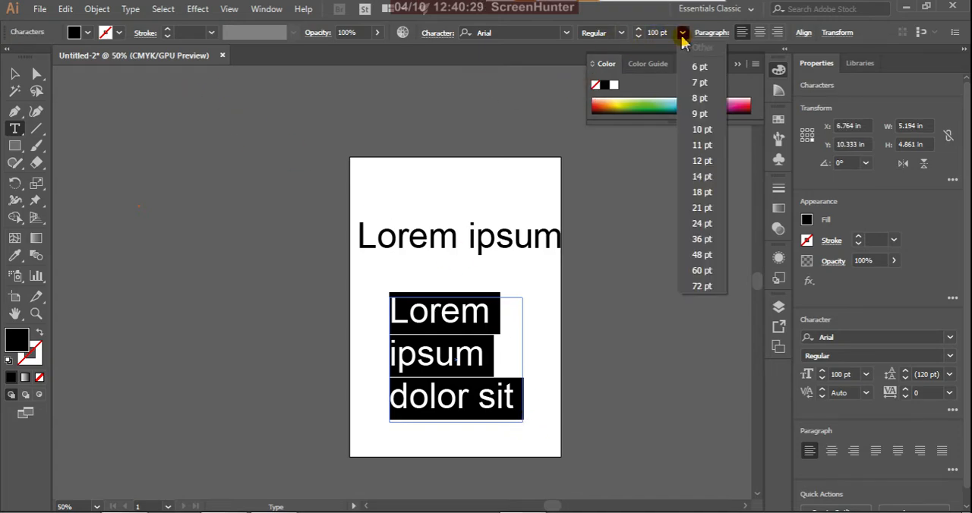
click(701, 178)
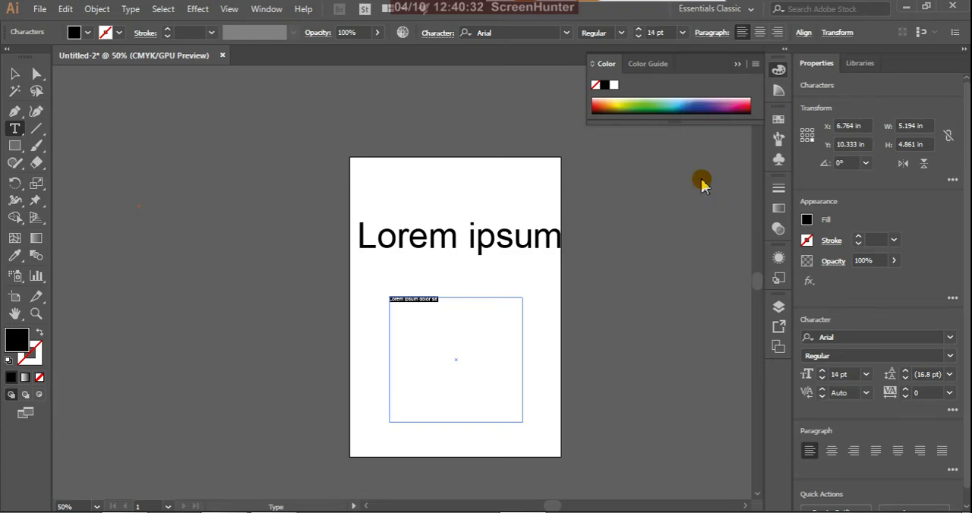
click(682, 35)
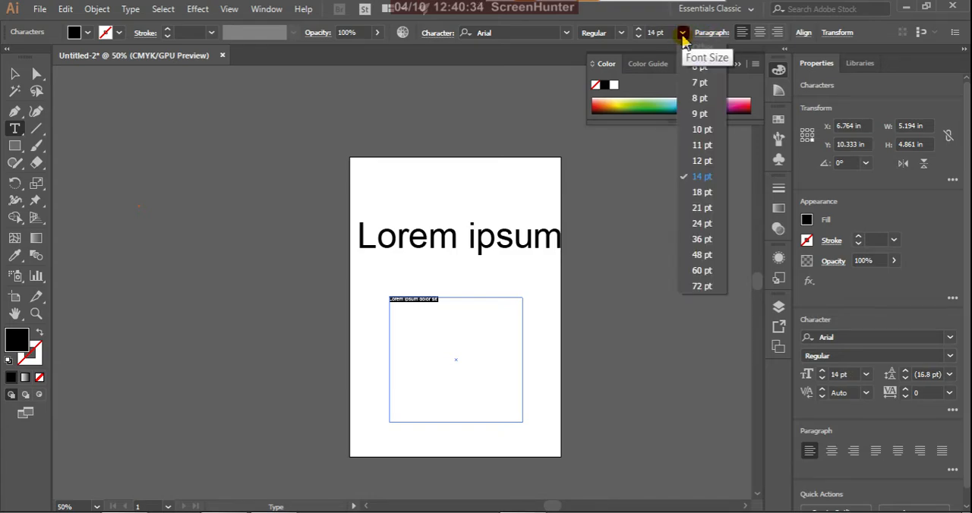
click(701, 241)
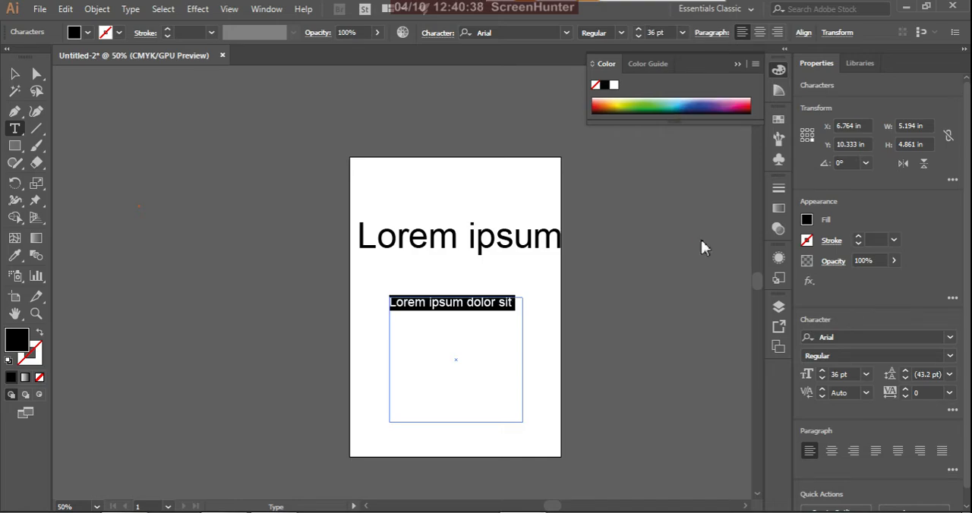
Step: Add "erddh hhrn tnf" to the area text, then copy the whole text and paste it repeatedly until it overflows the box
click(512, 304)
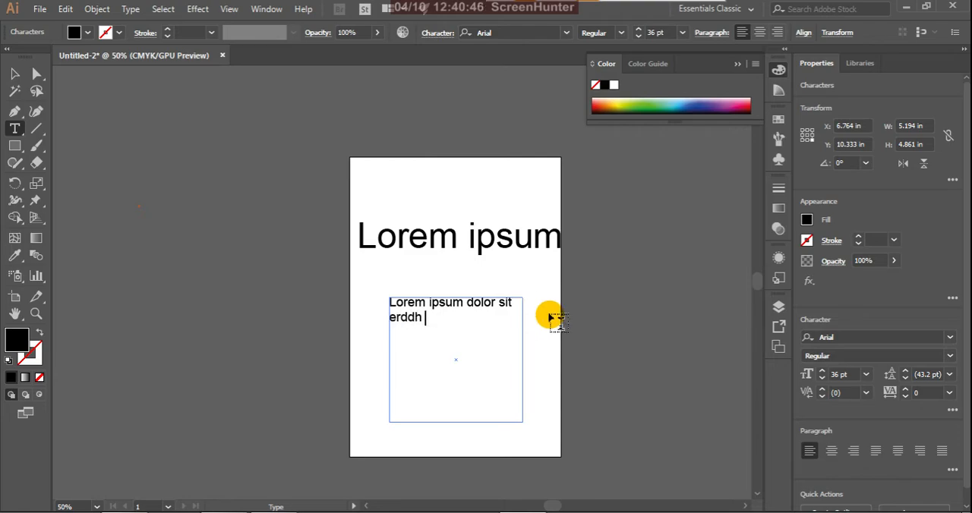
text(hhrn tnf)
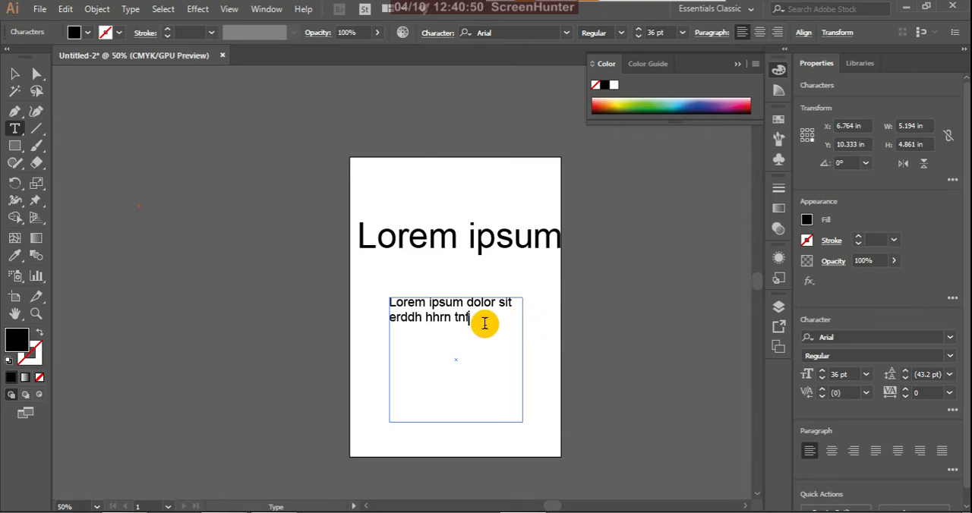
drag(476, 323, 379, 300)
key(ctrl+c)
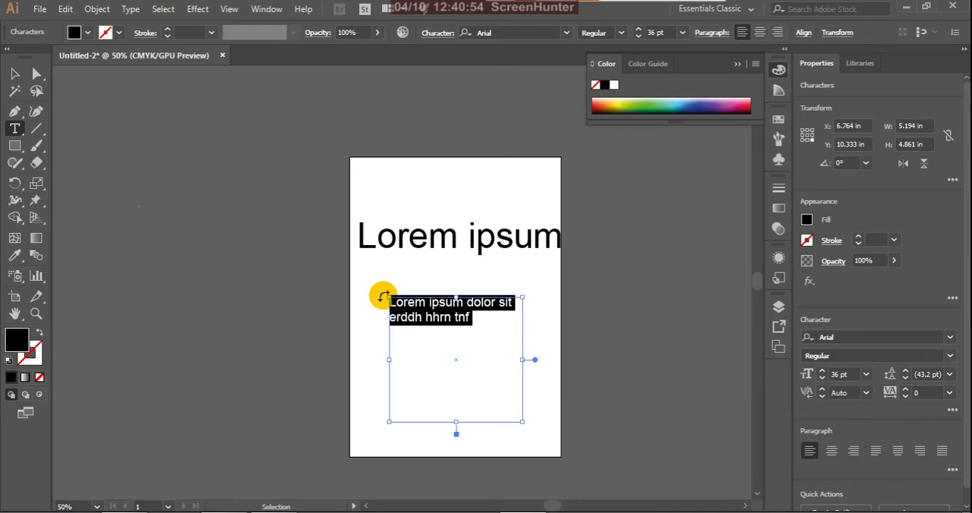
click(479, 326)
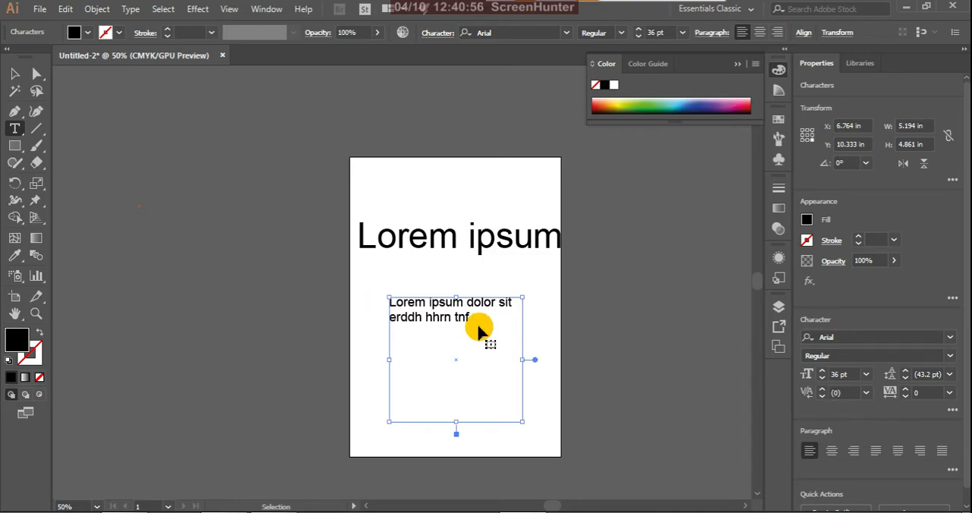
click(478, 326)
key(ctrl+v)
key(ctrl)
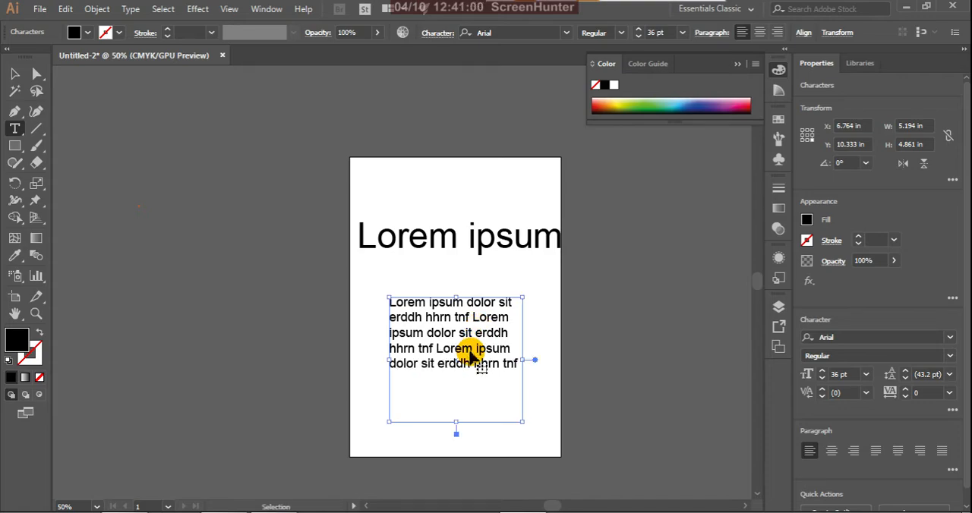
key(ctrl+v)
key(ctrl+v)
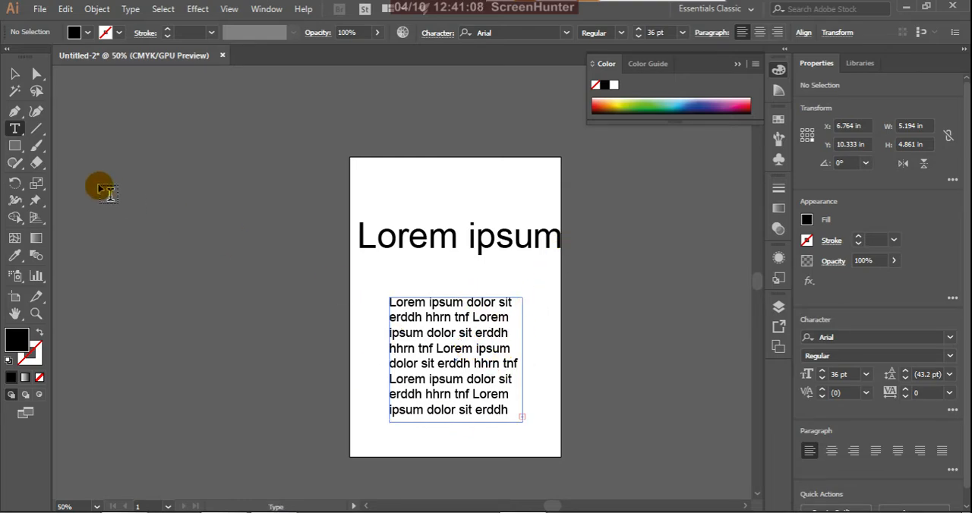
Step: Switch to the Area Type tool and place the cursor at the end of the overflowing area text
click(16, 130)
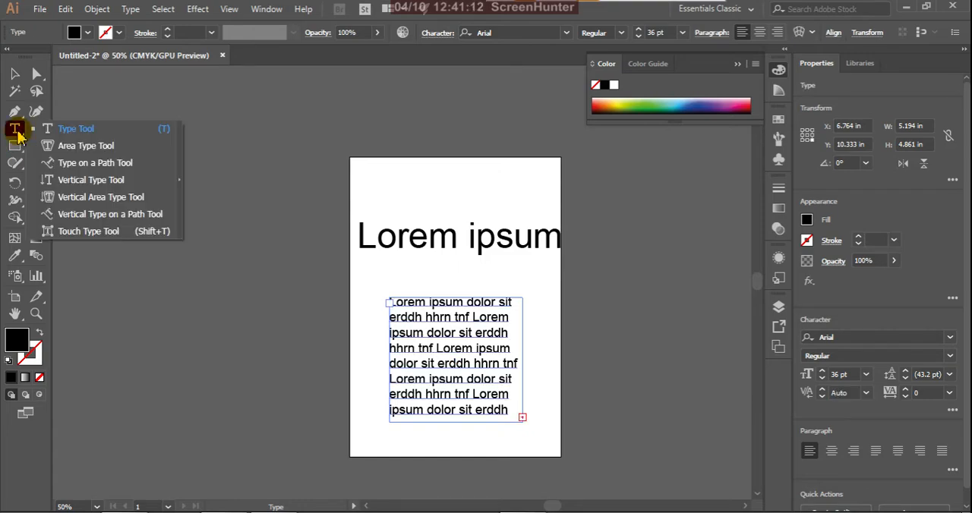
click(64, 151)
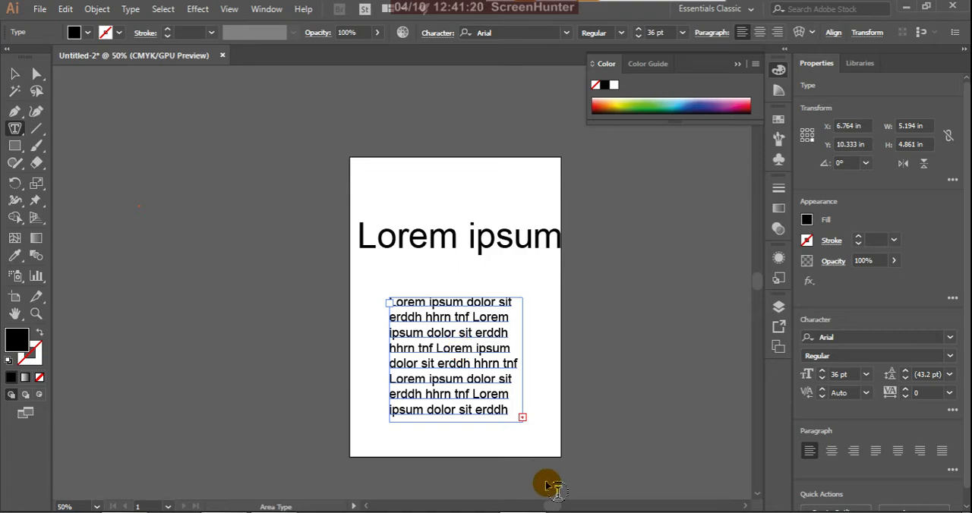
click(523, 418)
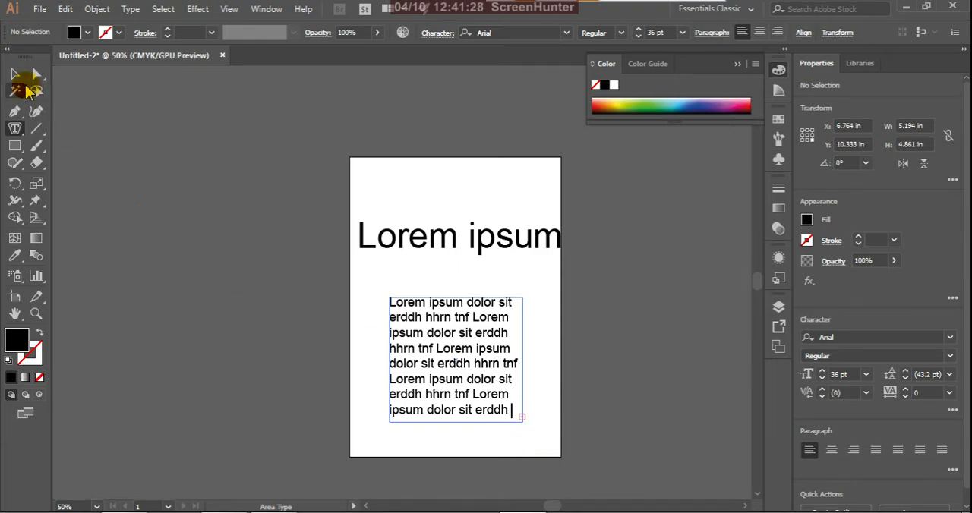
Step: Resize the area text box from its corner to about 5.8 by 5.8 in, then 4.9 by 4.4 in, then 5.9 by 5.8 in
click(24, 82)
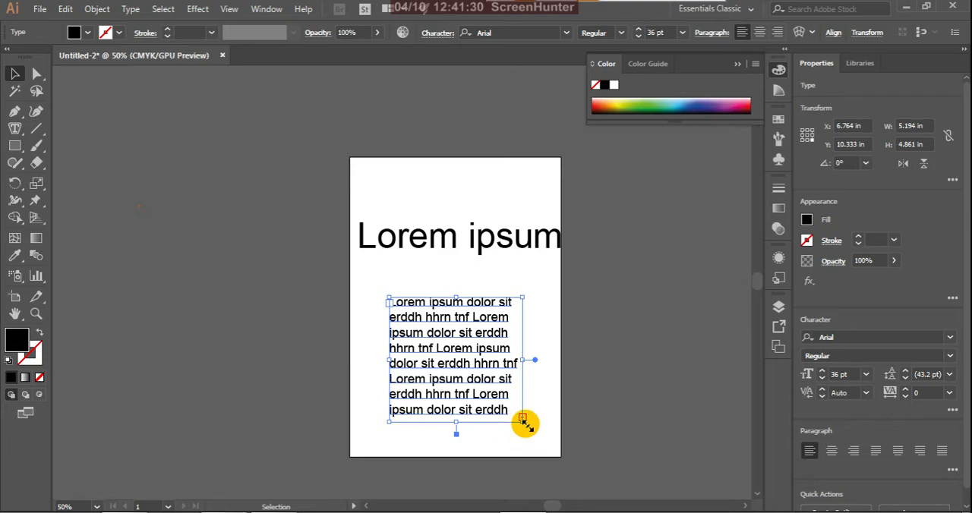
drag(527, 425, 538, 447)
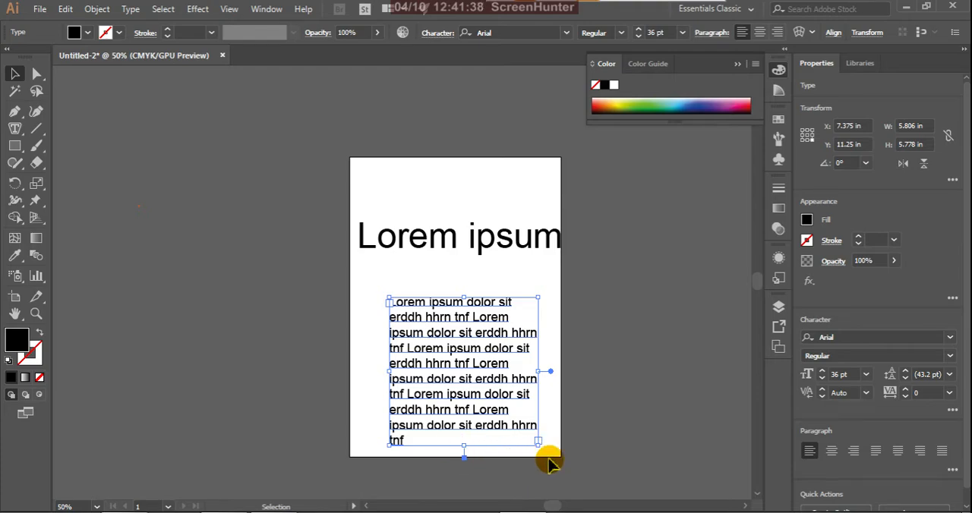
drag(539, 448, 514, 410)
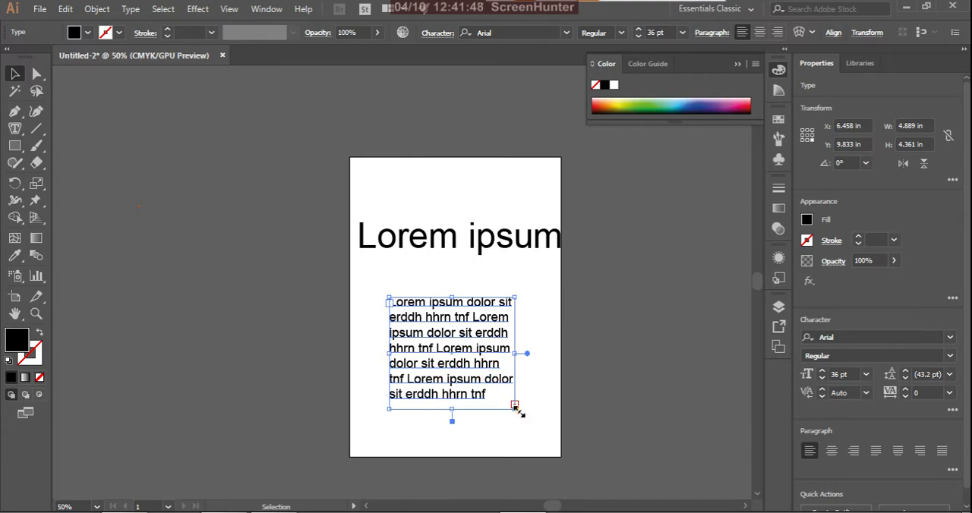
drag(516, 408, 539, 444)
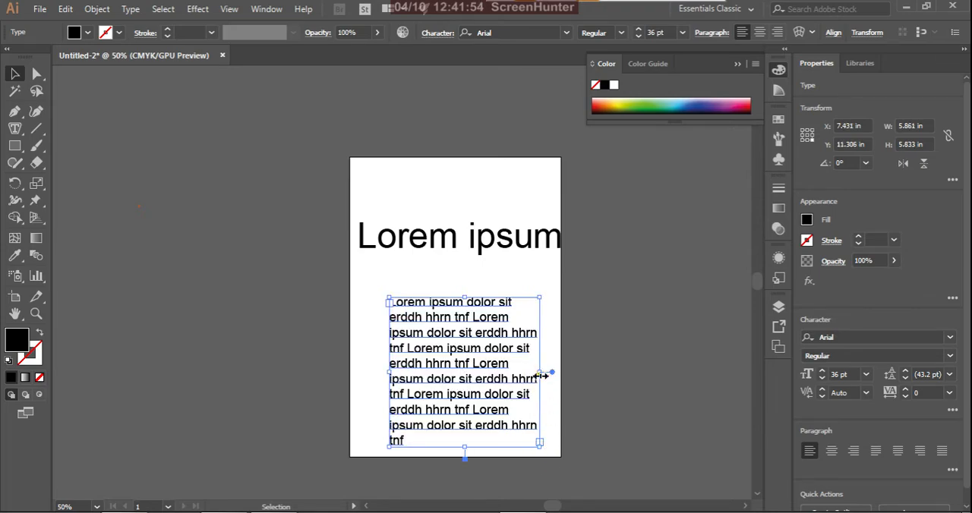
Step: Resize the area text box by its edges to about 4.1 by 3.9 in, and finally to about 7.1 by 5.1 in
drag(539, 375, 493, 367)
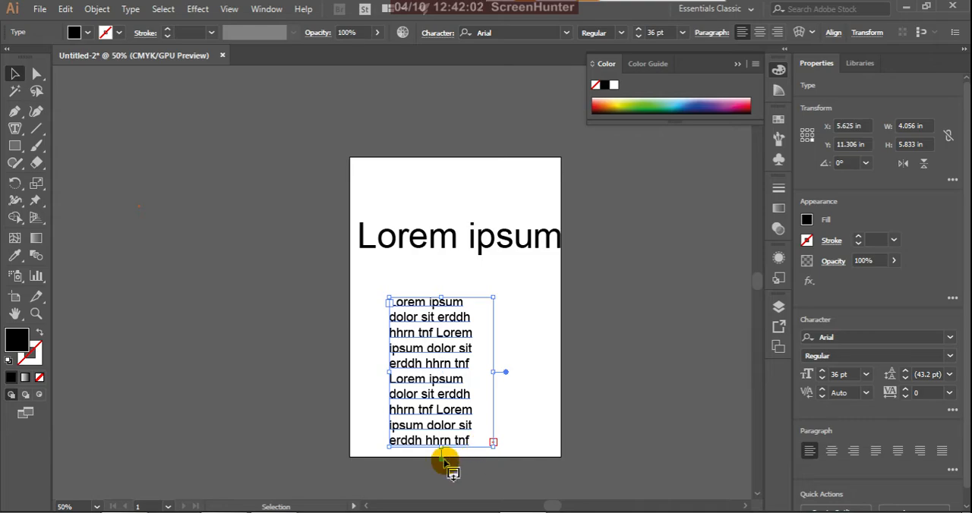
drag(444, 452, 446, 398)
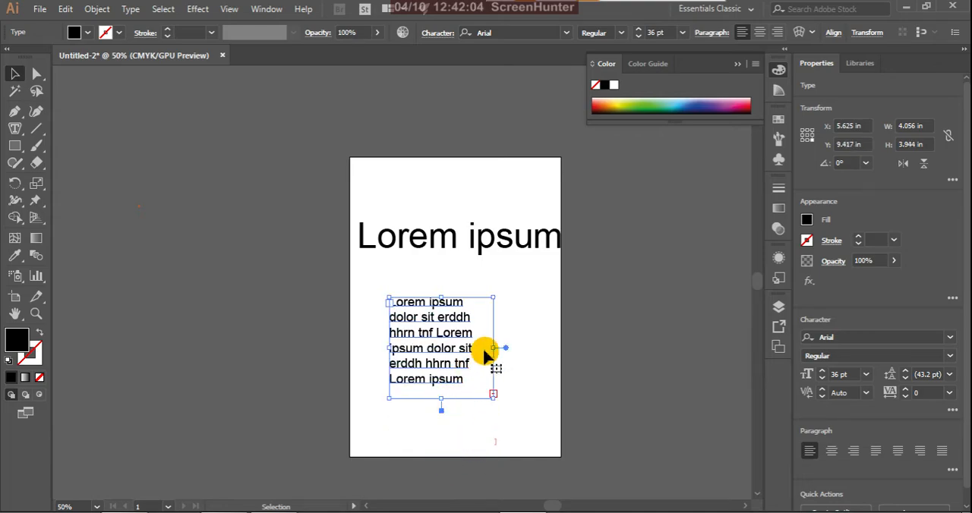
drag(492, 350, 570, 382)
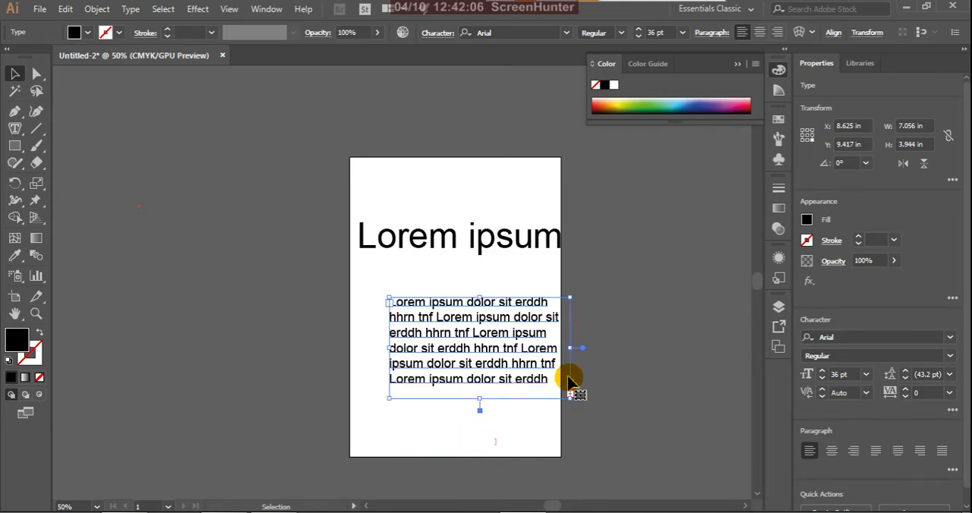
drag(481, 404, 480, 428)
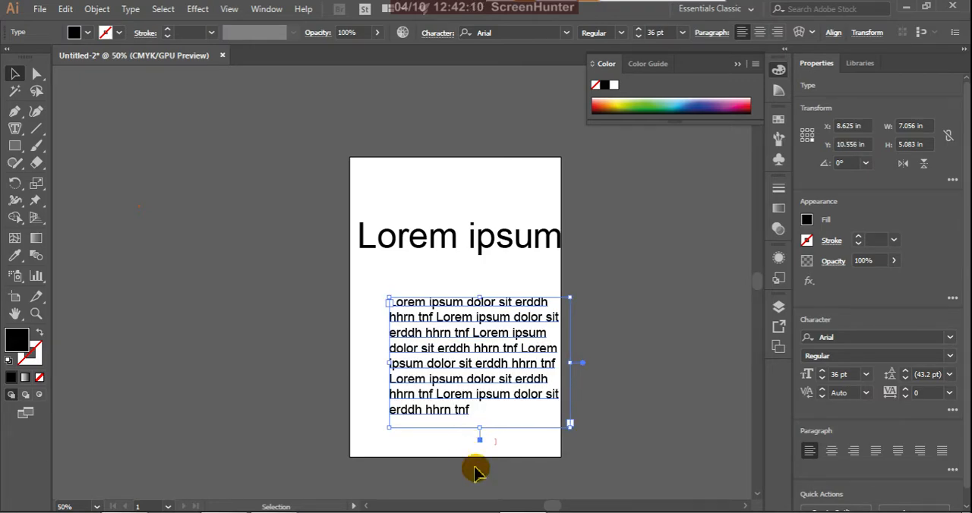
Step: Draw an open S-shaped curve about 7.3 in wide and 4.2 in high with the Pen tool, in the empty area beside the artboard
click(15, 130)
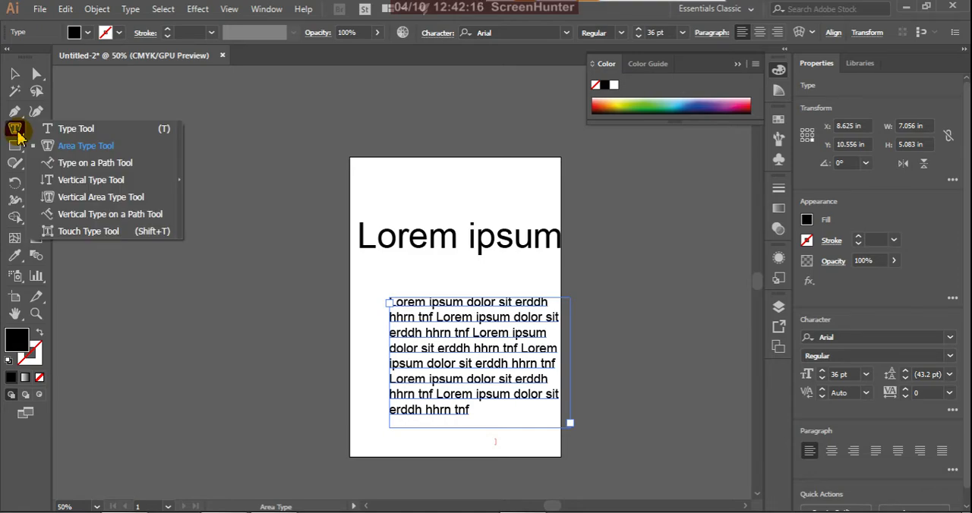
click(89, 167)
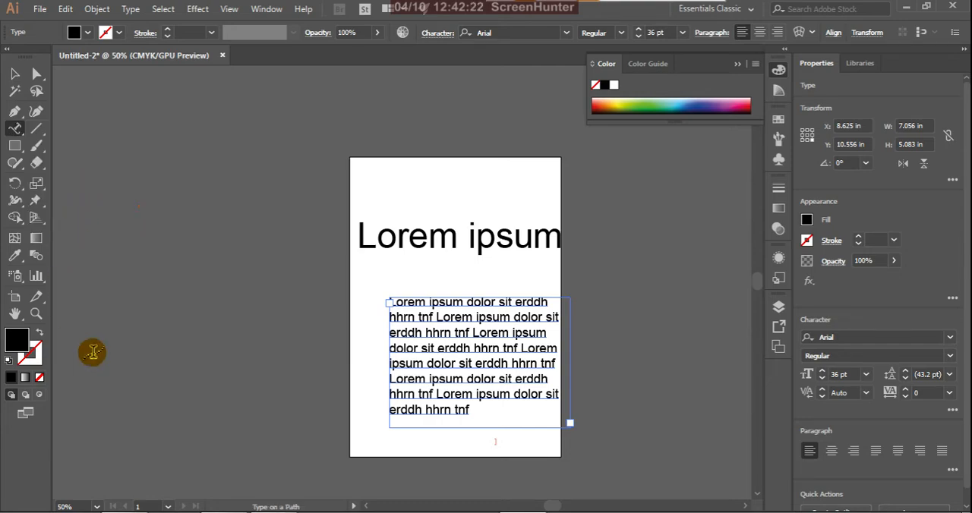
click(15, 113)
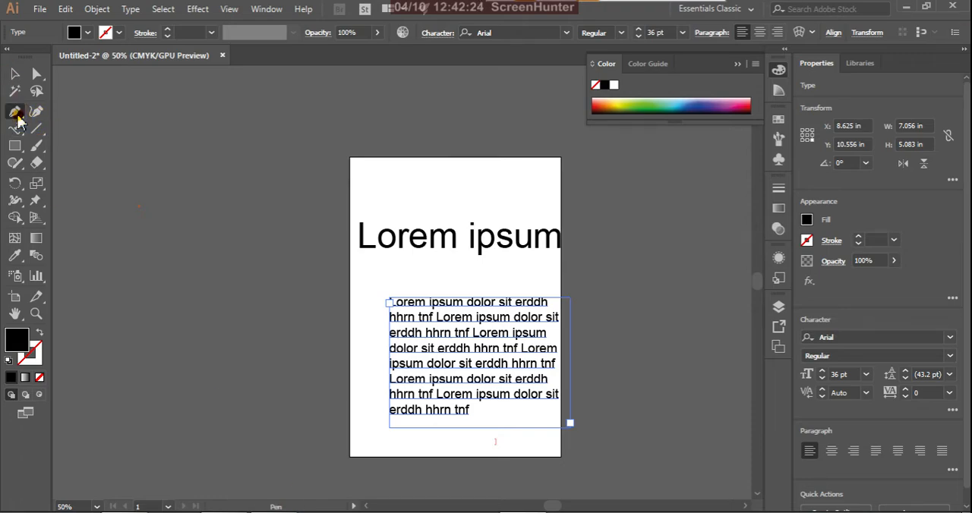
click(119, 320)
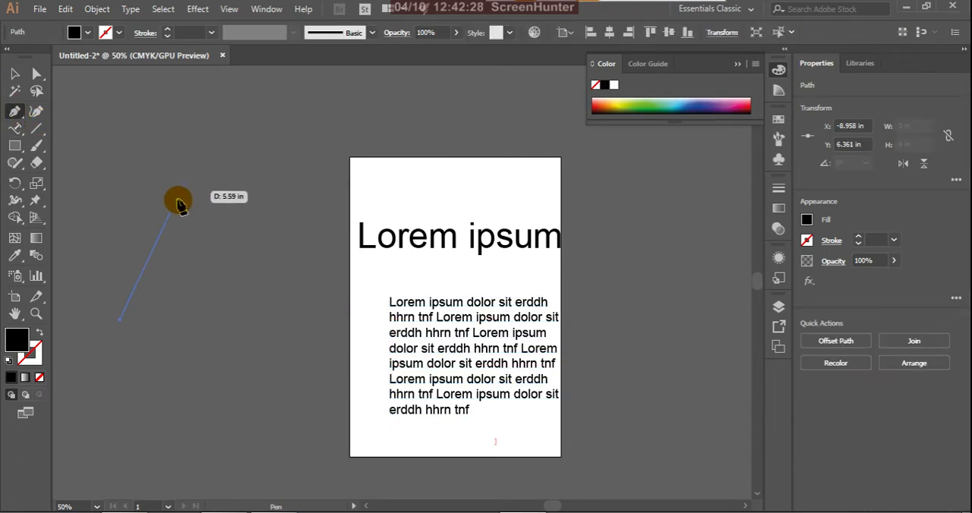
drag(198, 265, 295, 313)
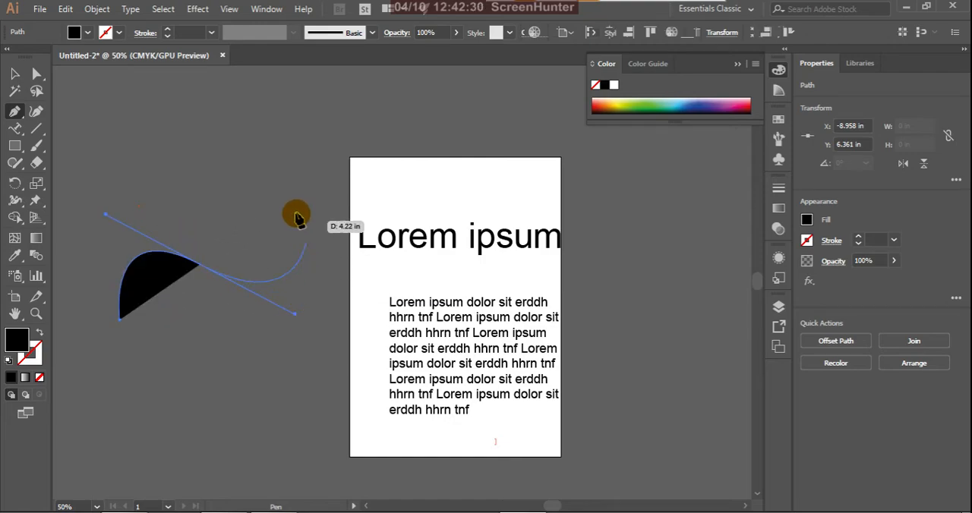
drag(304, 216, 57, 182)
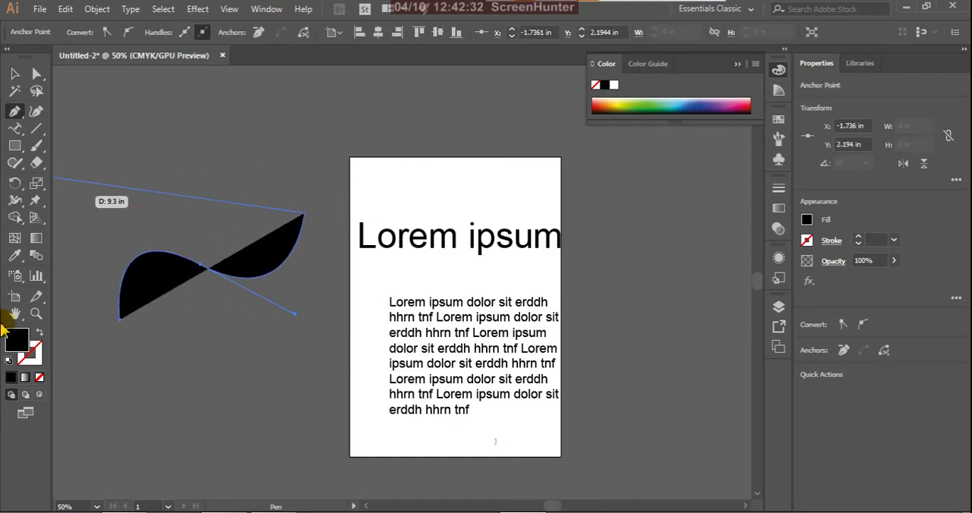
Step: Swap the curve's fill and stroke so it has no fill, set the stroke colour to yellow, and deselect the curve
mouse_move(2, 328)
mouse_down()
mouse_move(58, 335)
mouse_move(40, 338)
mouse_up()
click(39, 332)
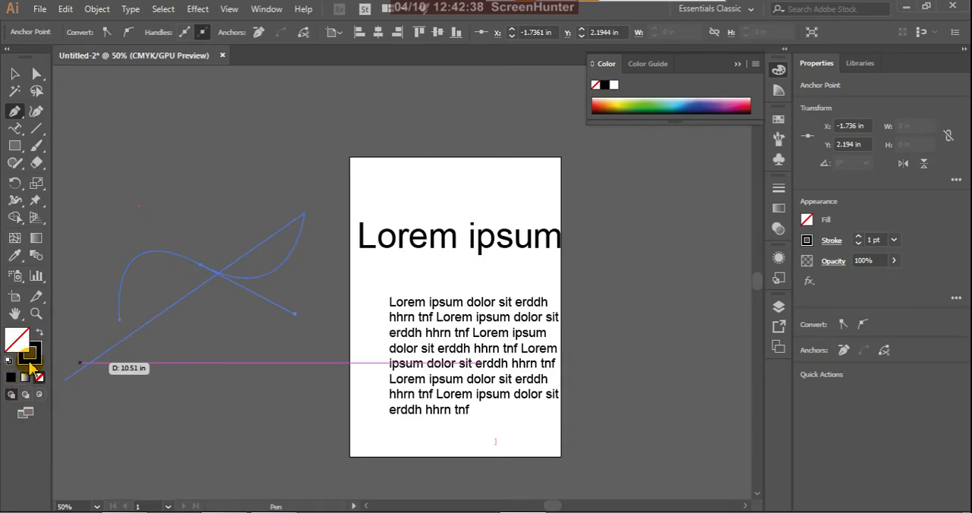
double_click(36, 353)
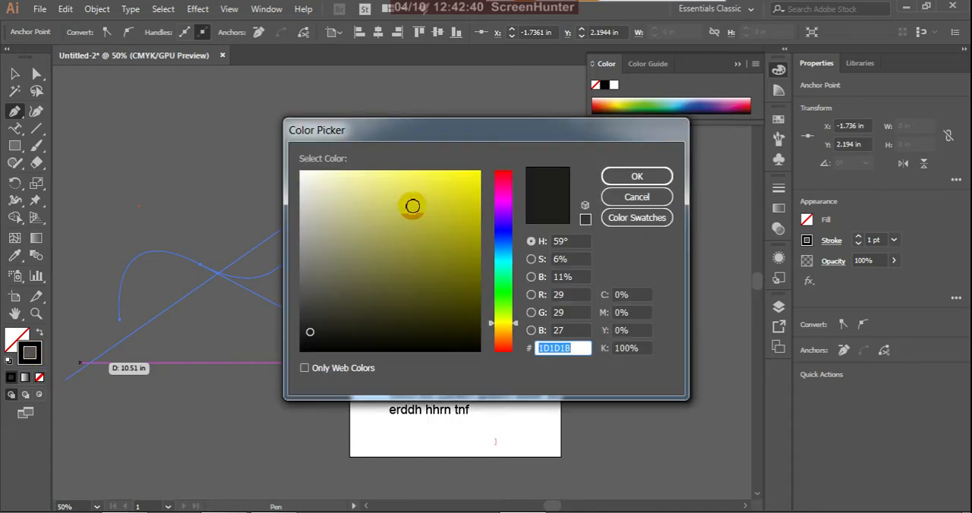
drag(459, 189, 486, 175)
click(637, 176)
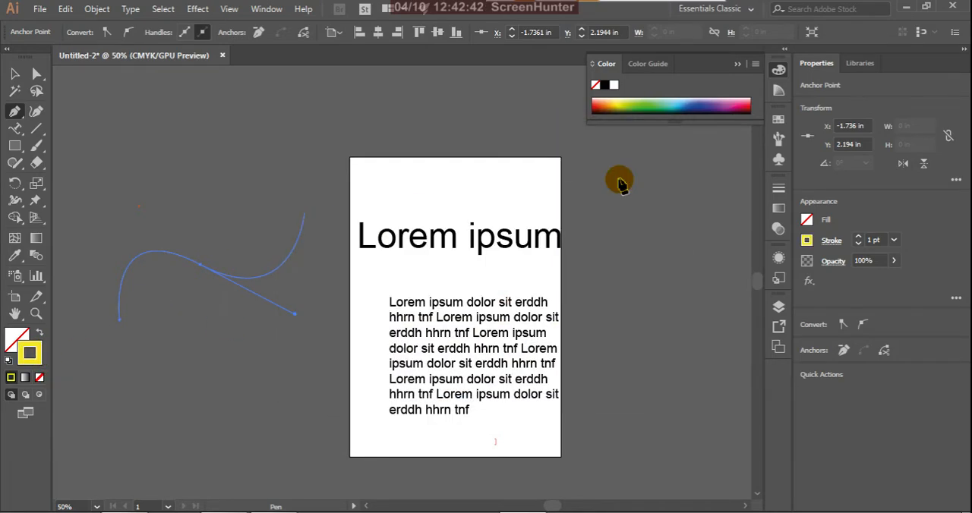
click(15, 76)
click(245, 178)
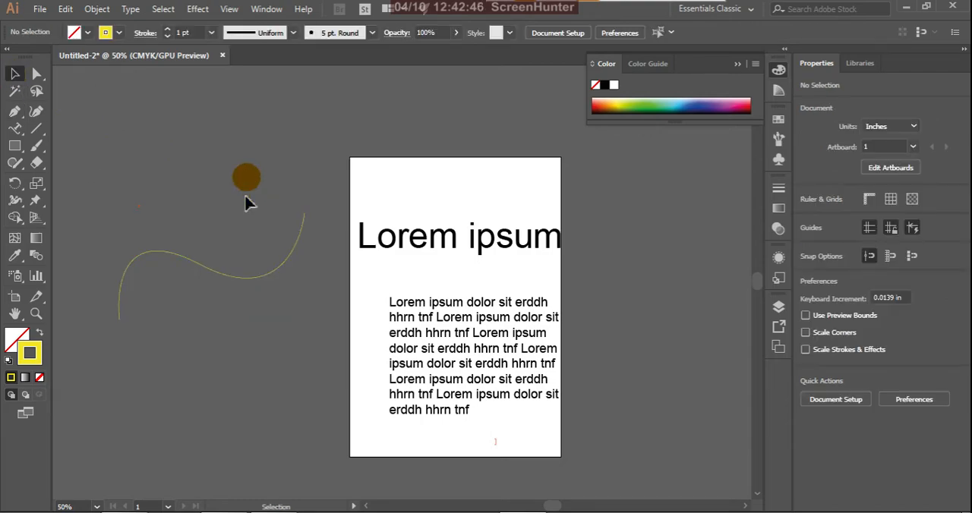
Step: Convert the curve to path text with the Type on a Path tool, keeping the placeholder "Lorem ipsum dolor sit amet, consectetuer", and deselect it
click(273, 280)
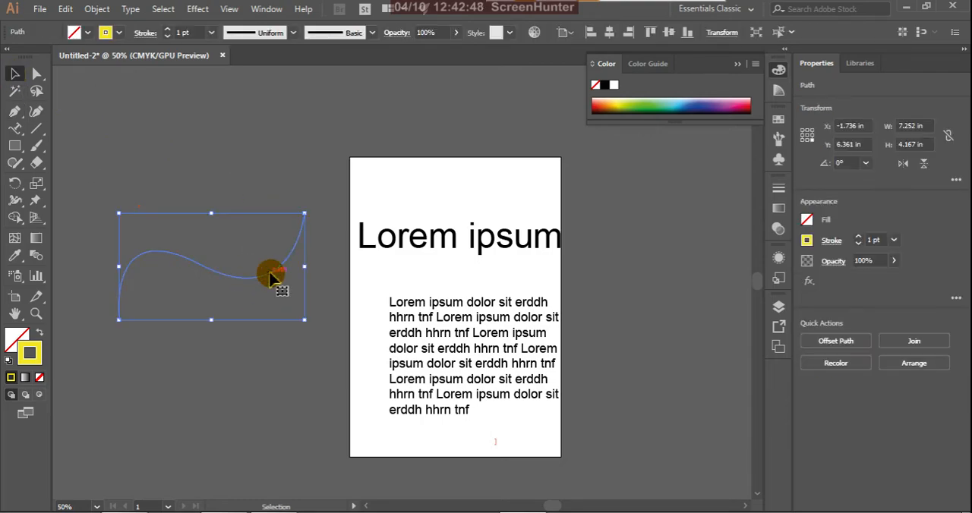
click(20, 131)
drag(21, 134, 64, 170)
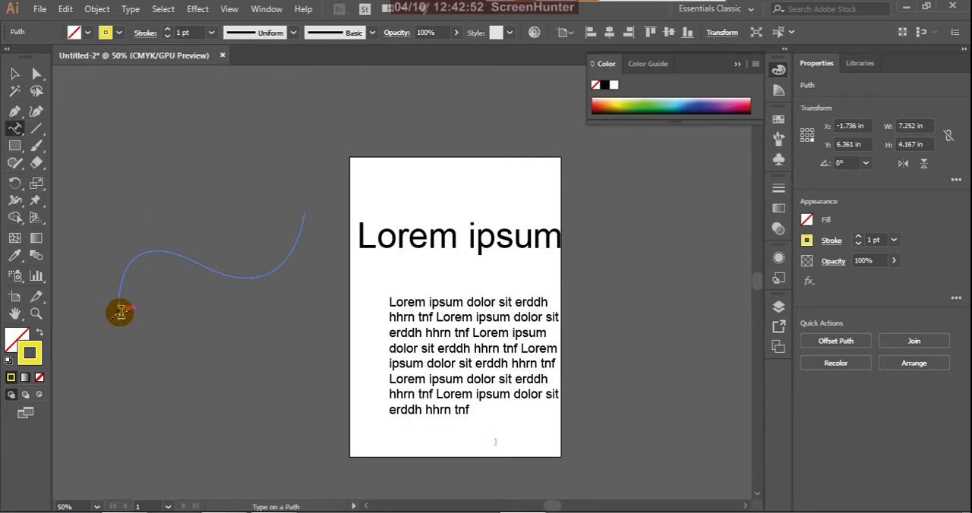
click(120, 312)
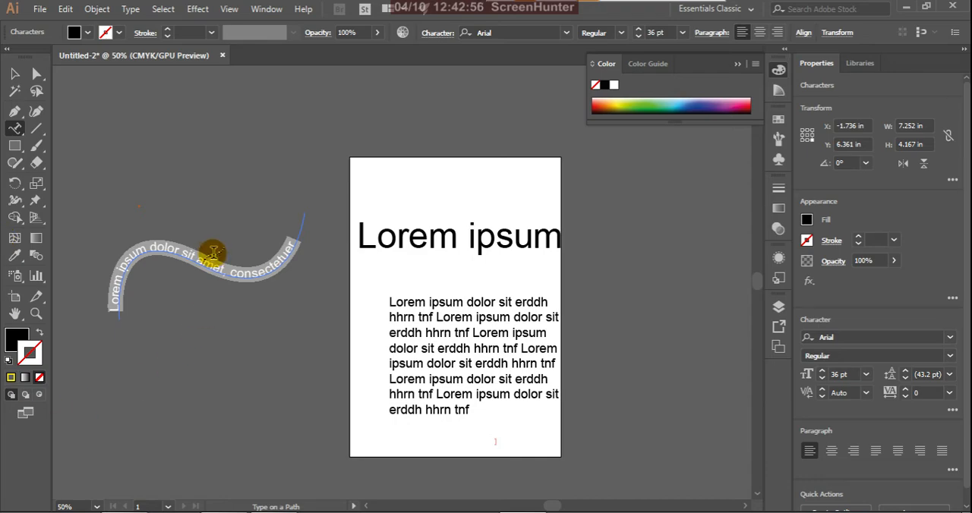
click(14, 74)
click(211, 144)
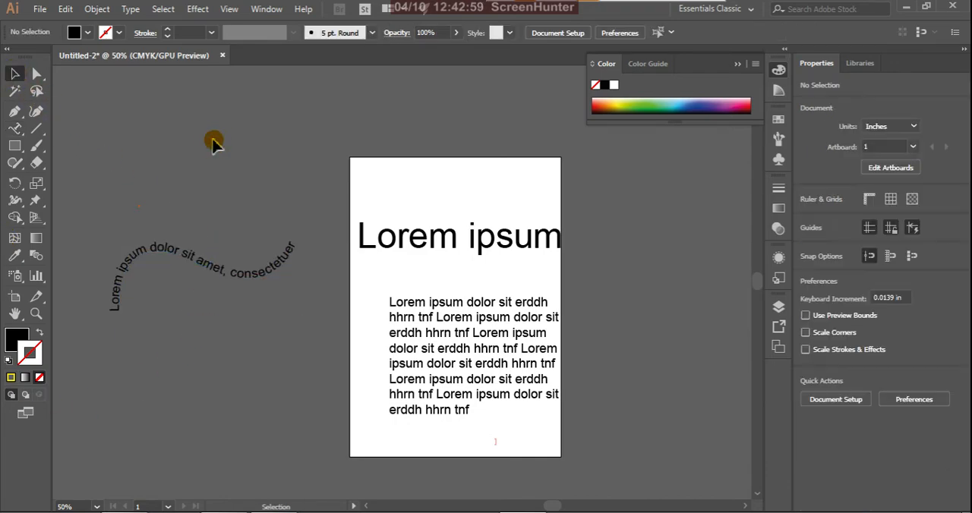
Step: Apply an orange stroke to the text on the curve, then deselect and reselect the path text
click(214, 268)
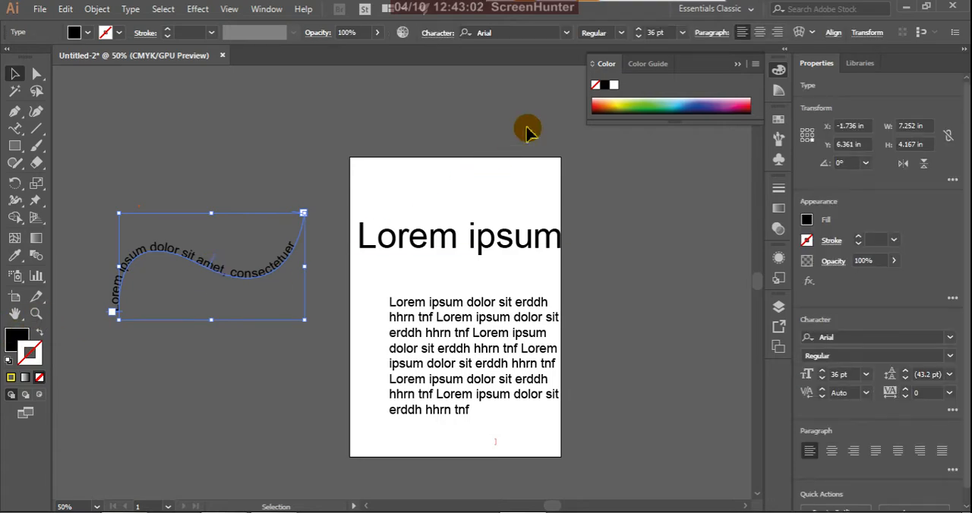
click(611, 100)
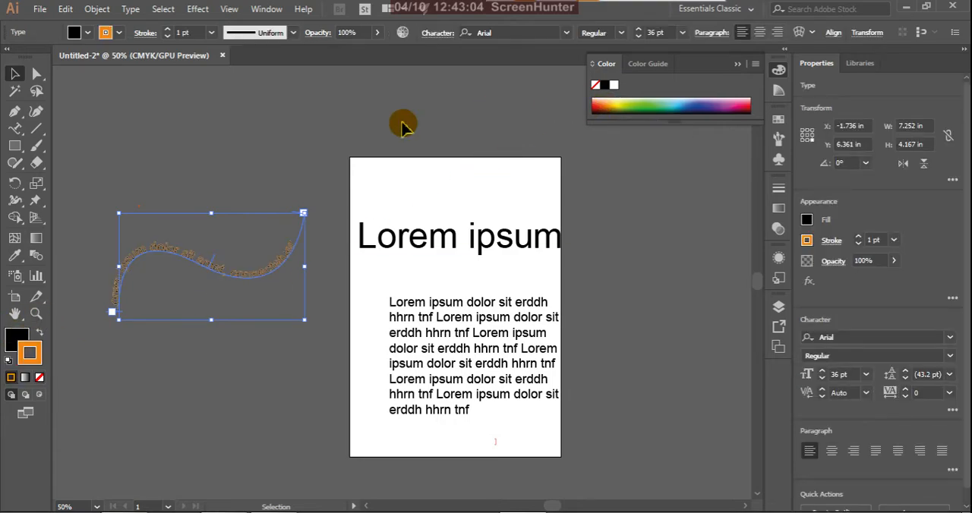
click(237, 145)
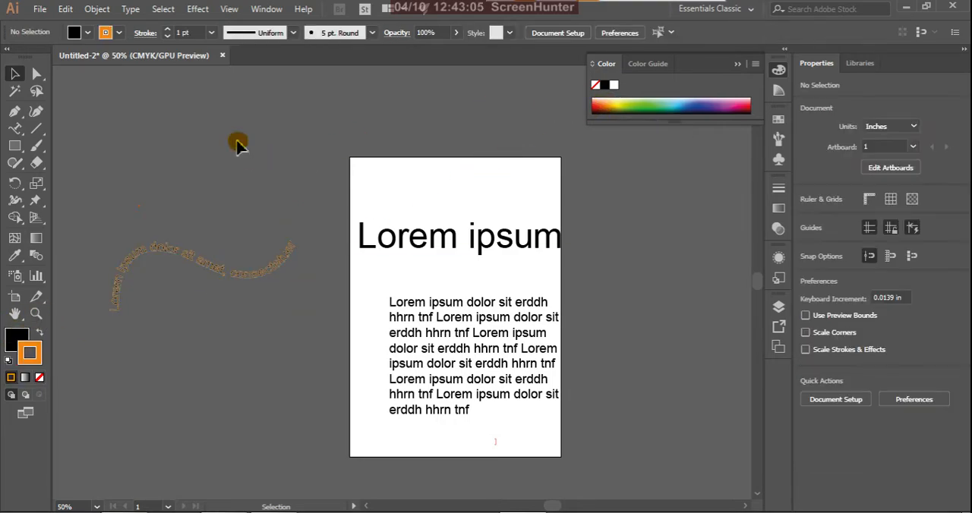
click(180, 257)
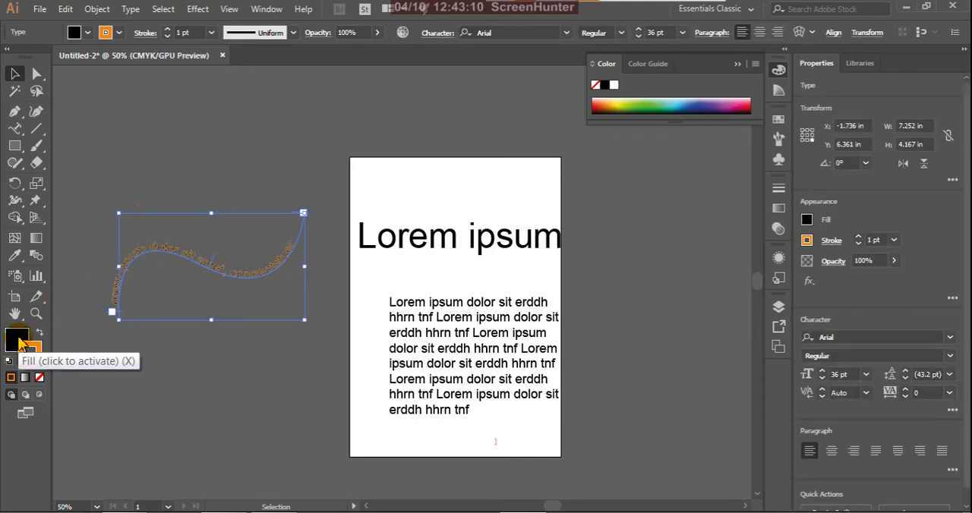
Step: Swap the path text's fill and stroke, change its fill to brighter orange F77908, and deselect it
click(35, 345)
click(41, 335)
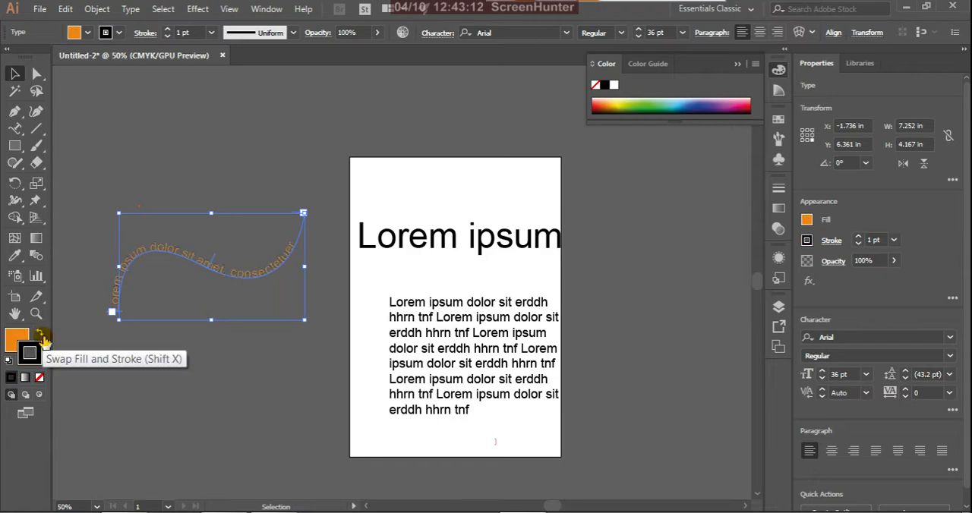
click(21, 347)
double_click(21, 347)
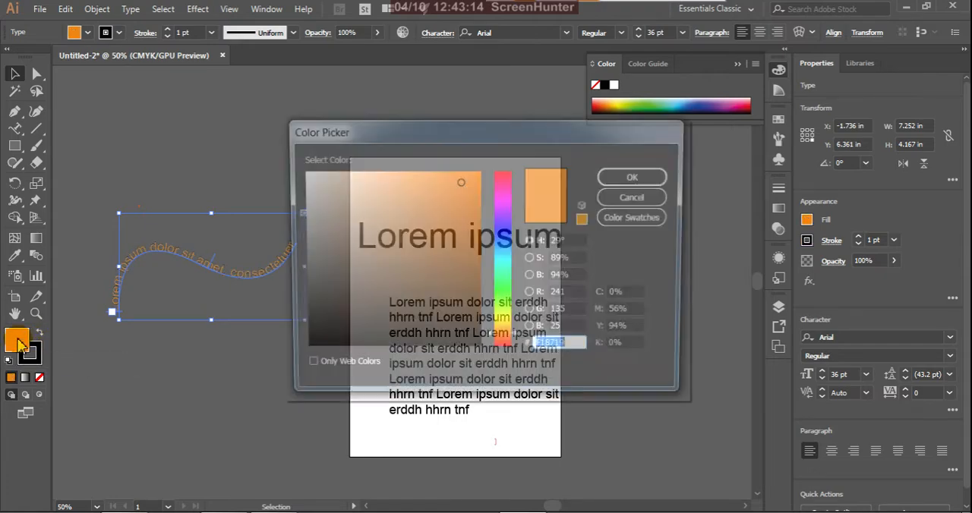
click(477, 176)
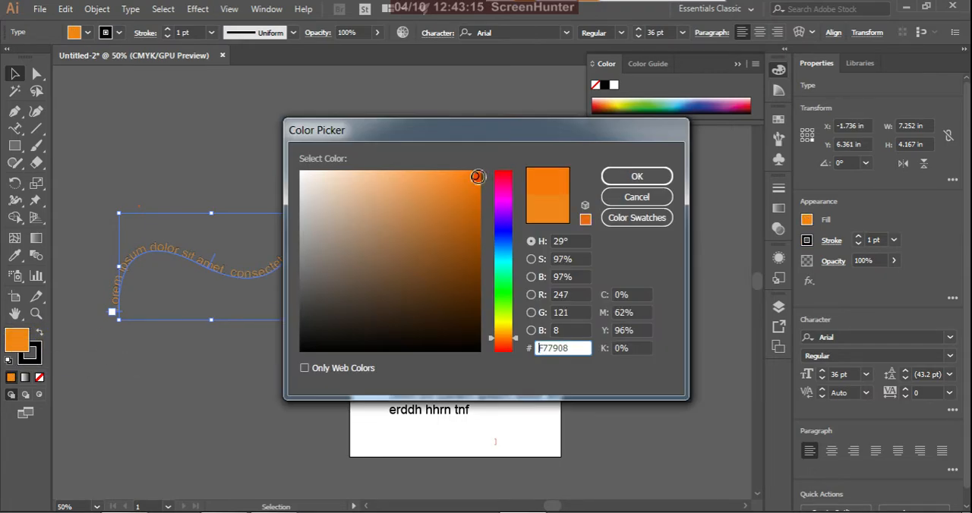
click(615, 177)
click(170, 143)
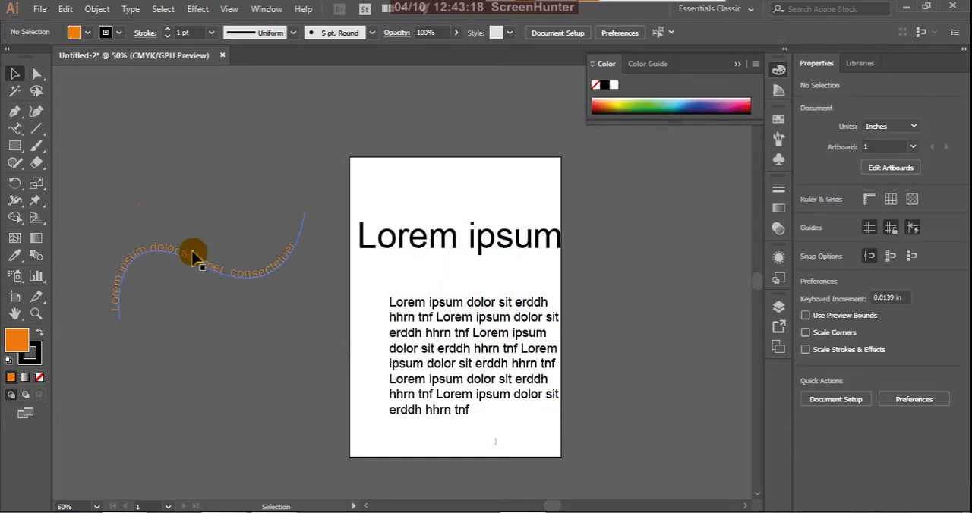
Step: Move the paragraph across the artboard's right edge, the heading near its top, and the curved text across its left edge
click(440, 323)
drag(441, 323, 567, 319)
drag(531, 237, 610, 185)
click(273, 268)
drag(272, 268, 383, 202)
click(454, 275)
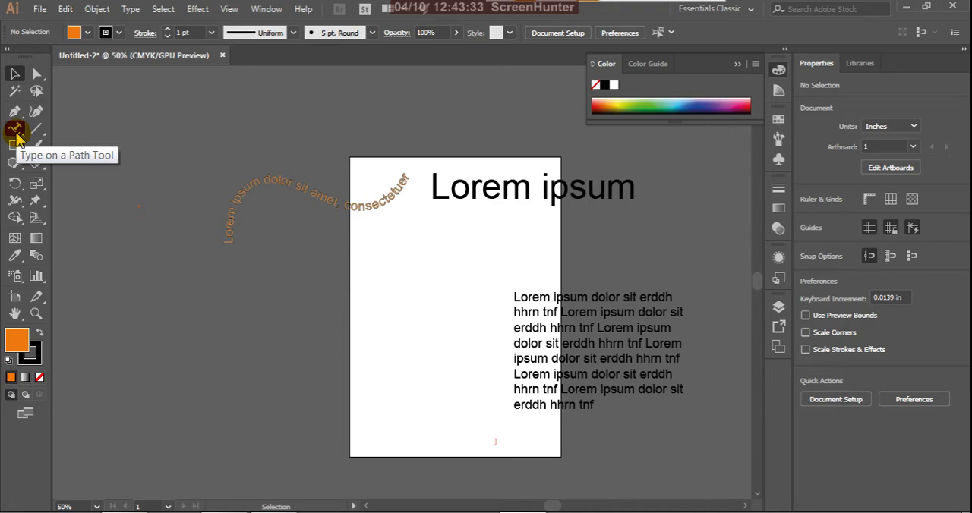
Step: Try to adjust the curved text from its upper end with the Direct Selection tool, and reselect the whole path text
click(36, 76)
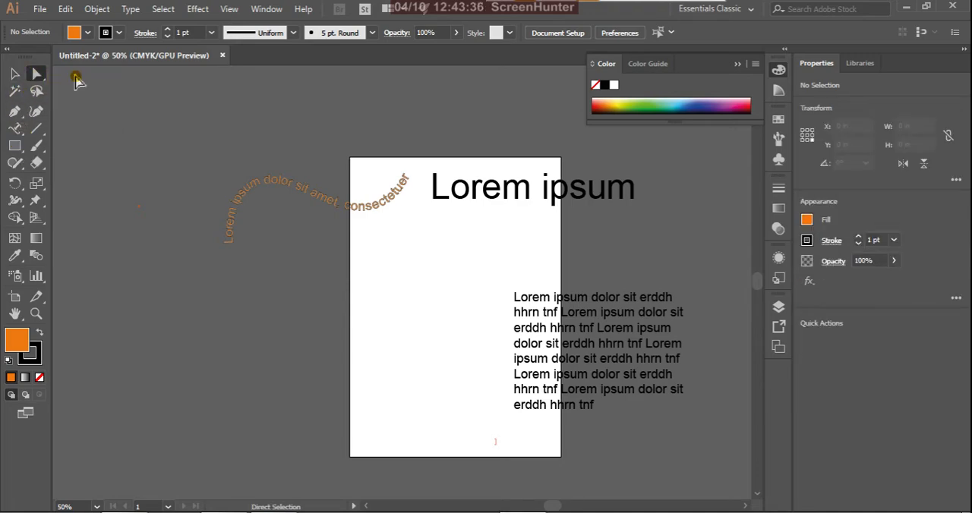
click(364, 205)
click(417, 147)
key(t)
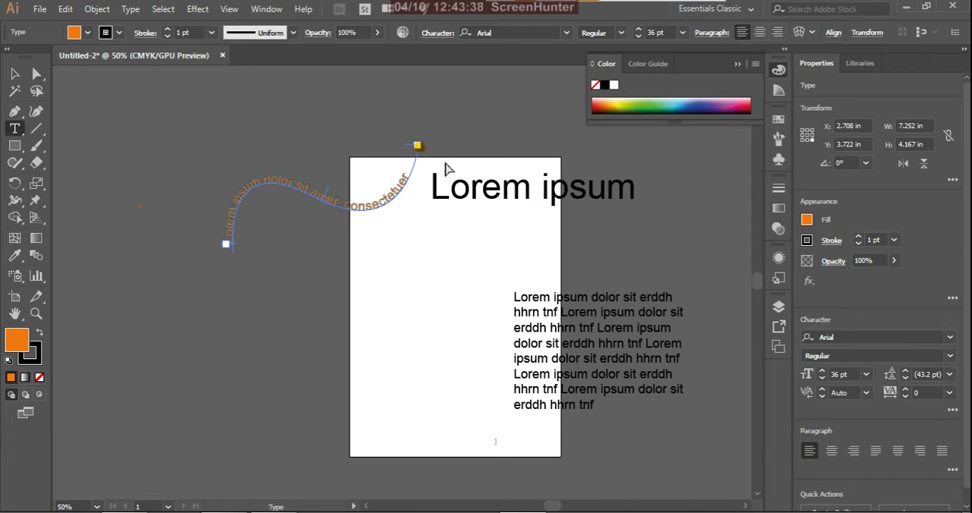
drag(416, 147, 436, 165)
key(Escape)
click(400, 192)
click(219, 315)
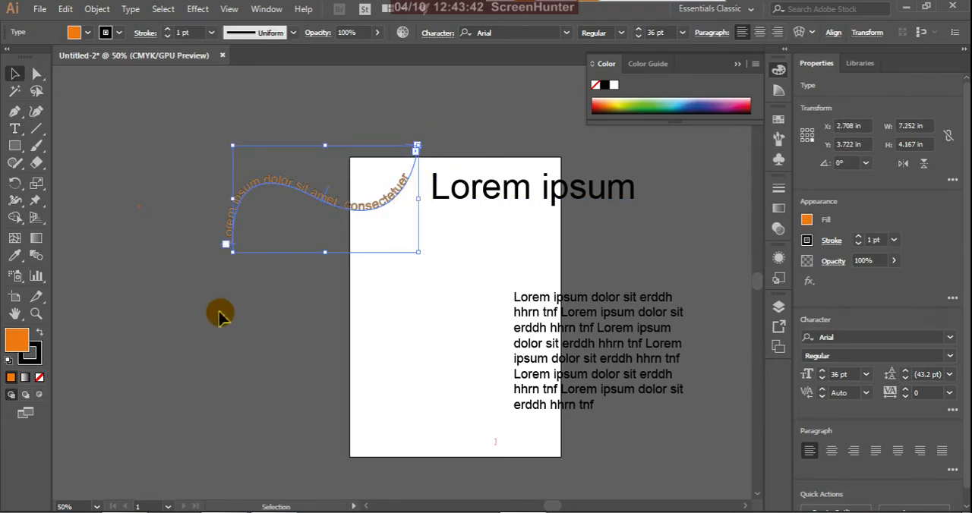
Step: Scale the curved text from its lower-left corner to about 9.6 in wide and 7.1 in high
click(227, 249)
click(237, 249)
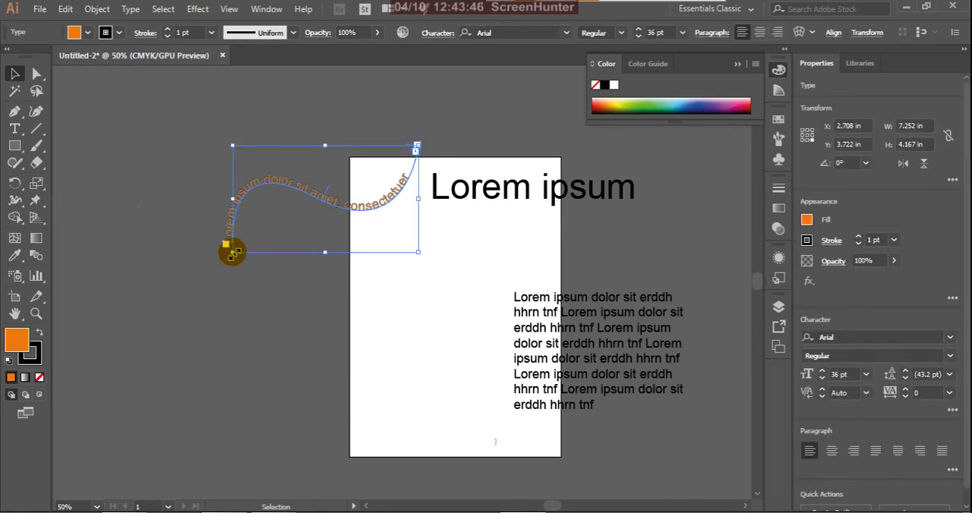
drag(232, 251, 173, 327)
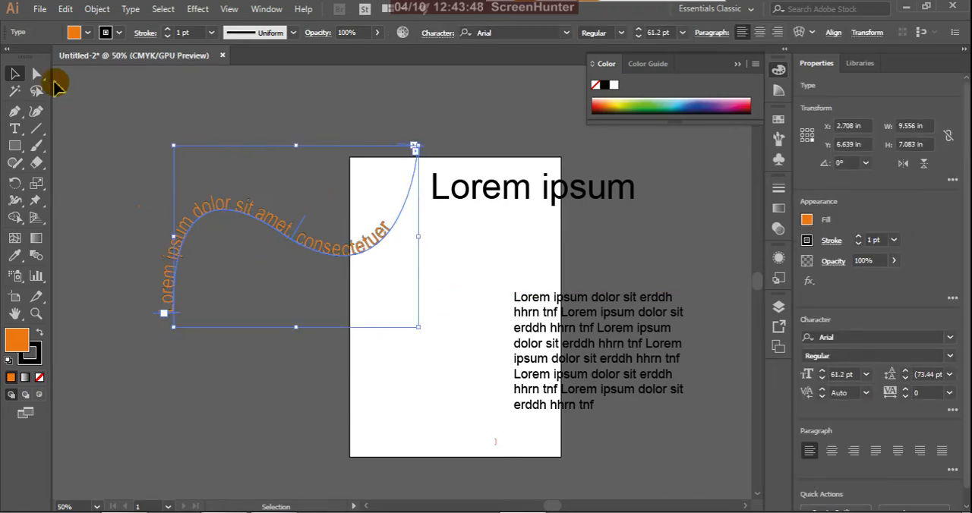
Step: Thread the curved text into a duplicate path directly below the original, starting from the port at its lower end
drag(36, 73, 67, 73)
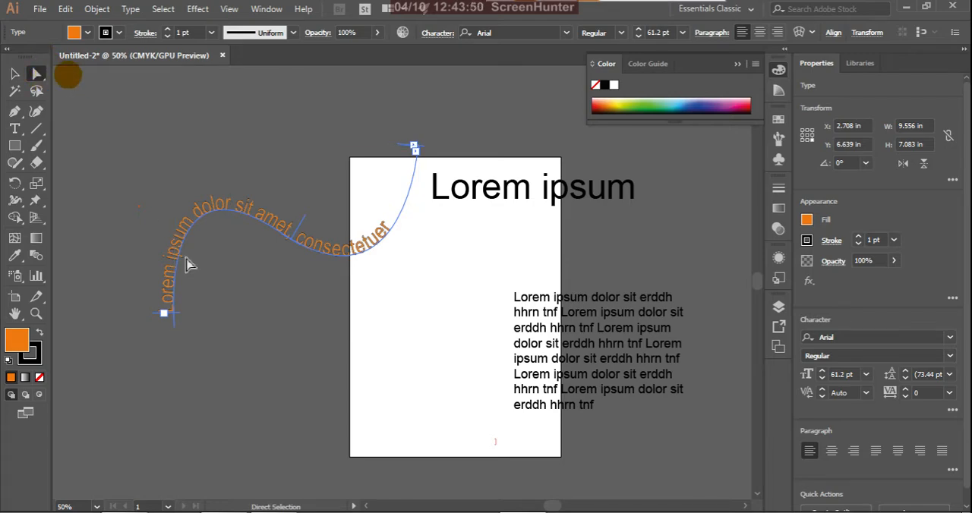
double_click(165, 316)
click(173, 315)
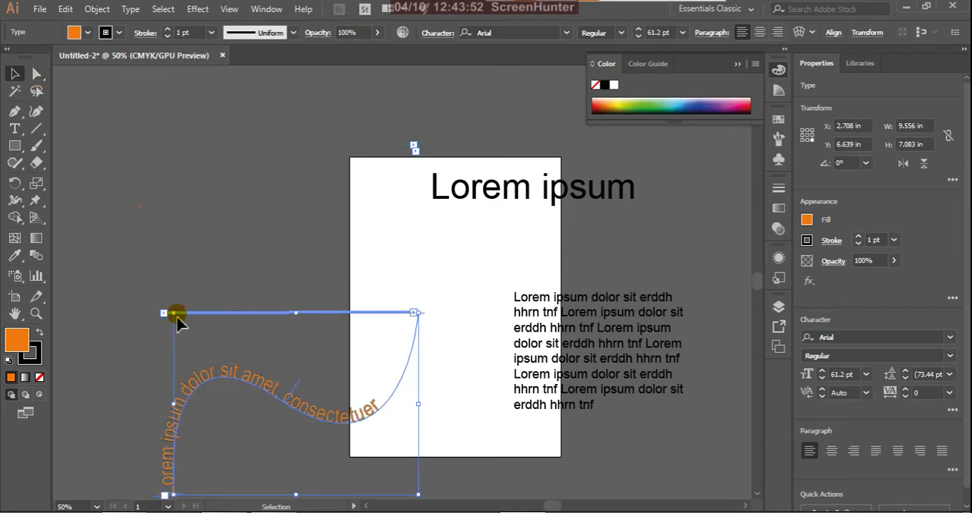
click(415, 311)
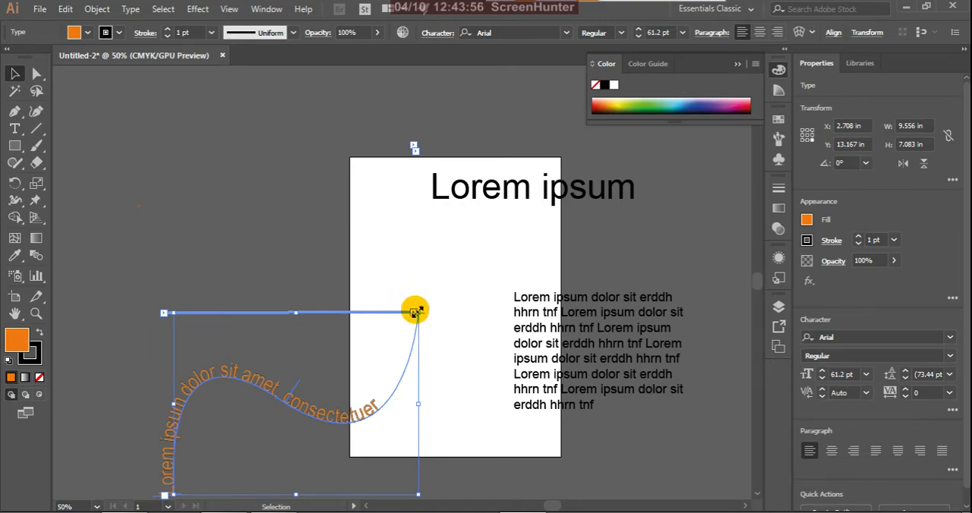
Step: Add a wide, shallow threaded text area above the lower curve, starting from the port at its left
drag(37, 74, 93, 81)
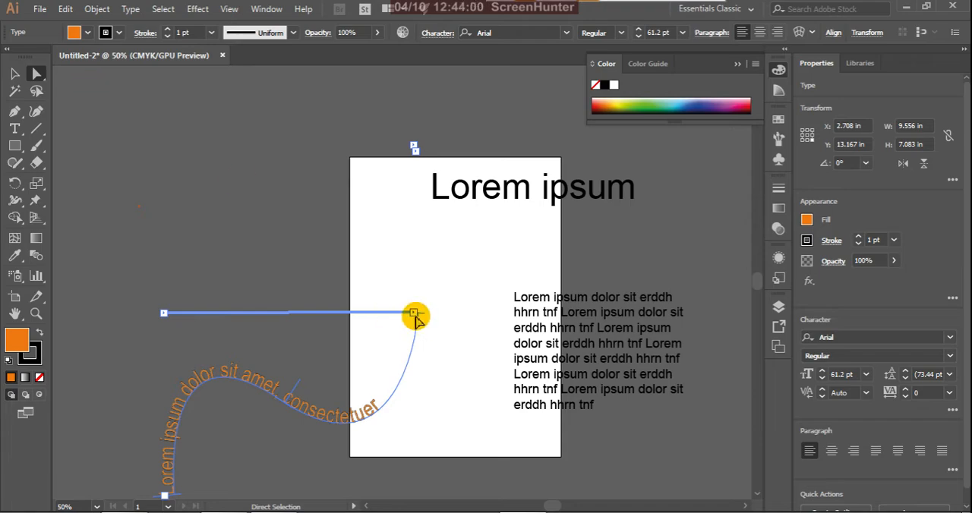
drag(416, 314, 431, 290)
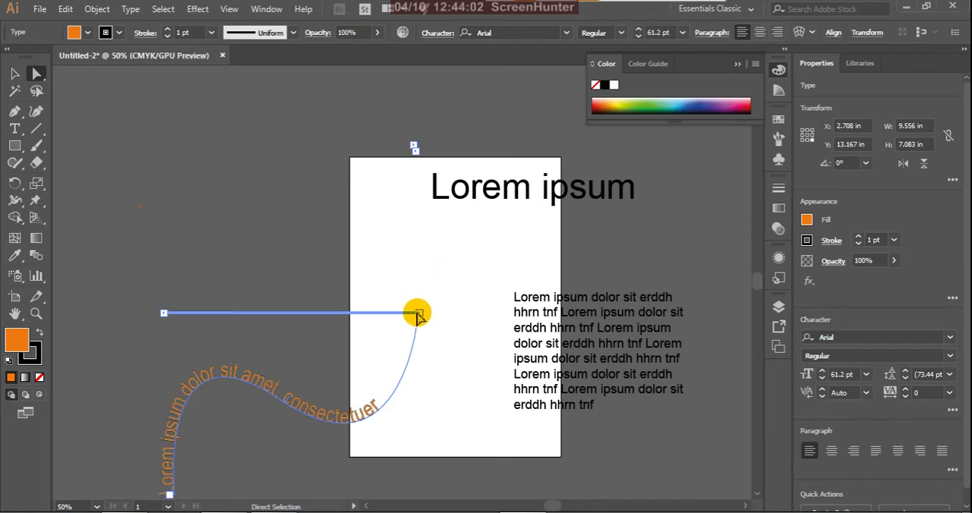
double_click(419, 314)
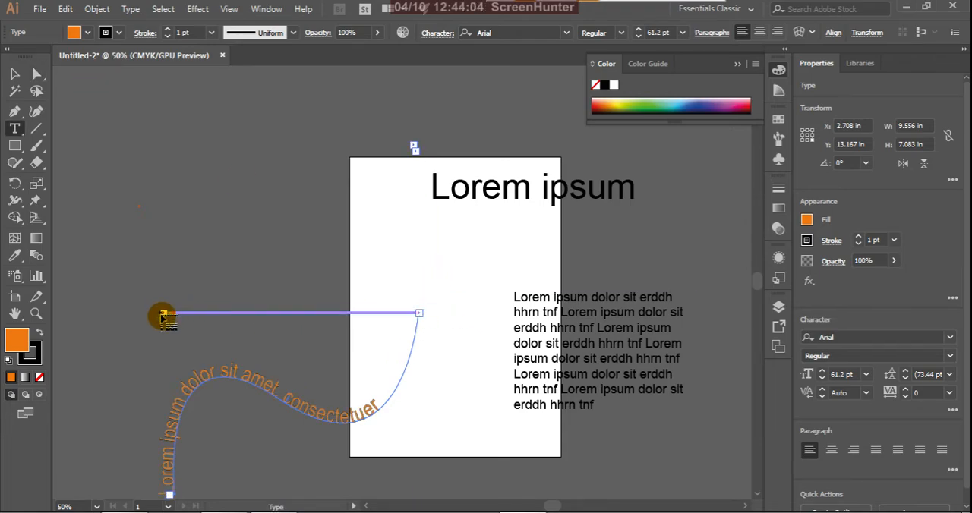
drag(164, 314, 349, 283)
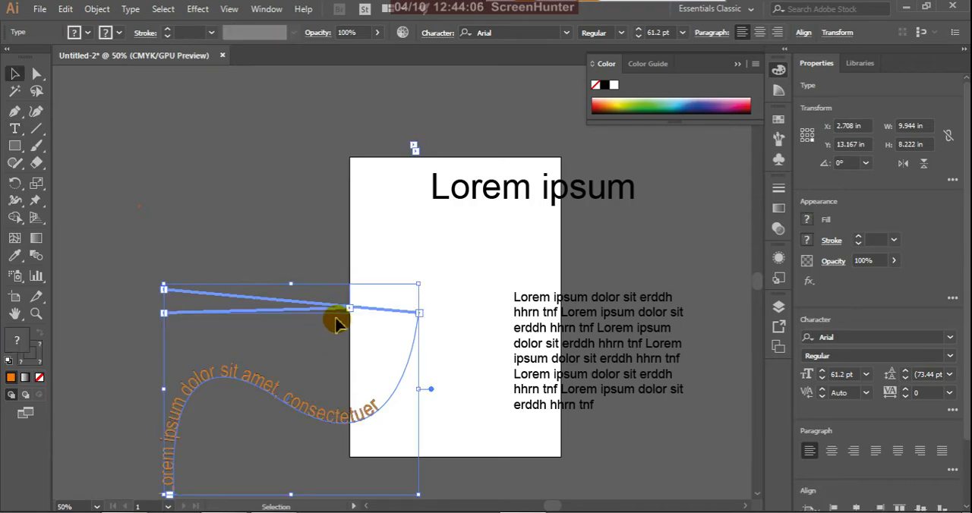
double_click(164, 313)
key(Escape)
Step: Resize the threaded curve and text area to about 9.6 in wide and 9 in high, and move them up to Y 10 in
click(228, 370)
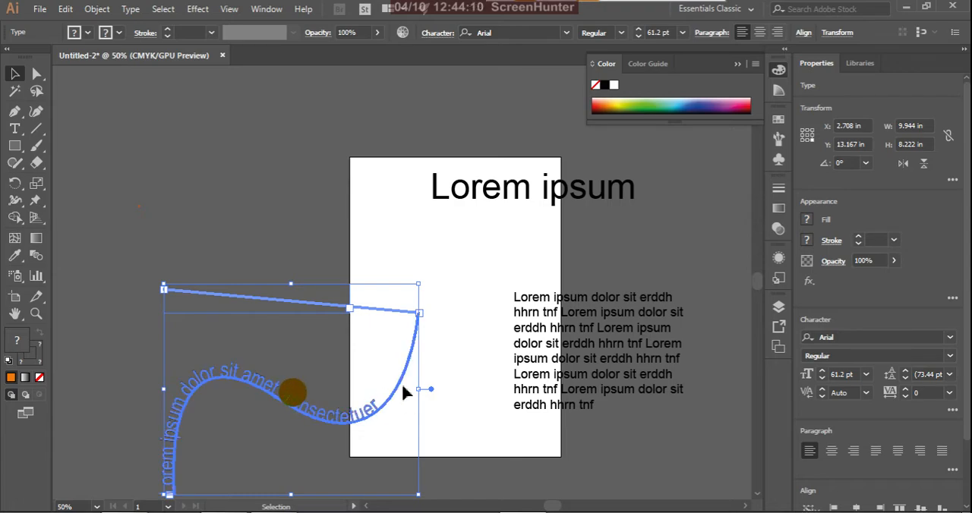
drag(420, 388, 525, 388)
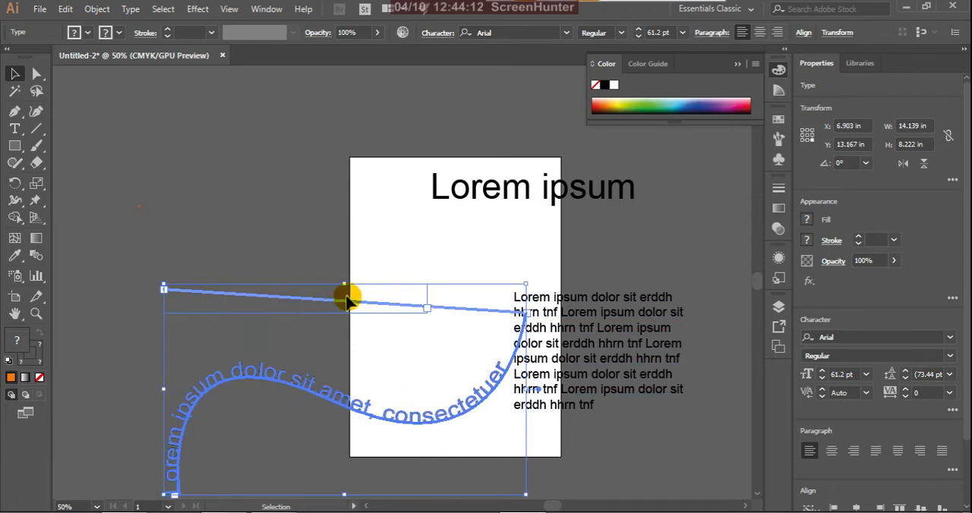
drag(343, 284, 340, 209)
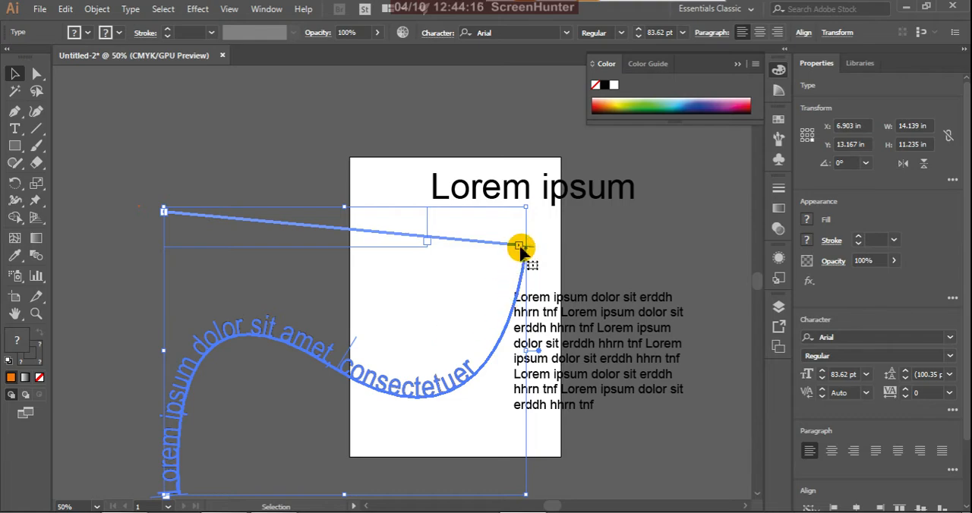
key(t)
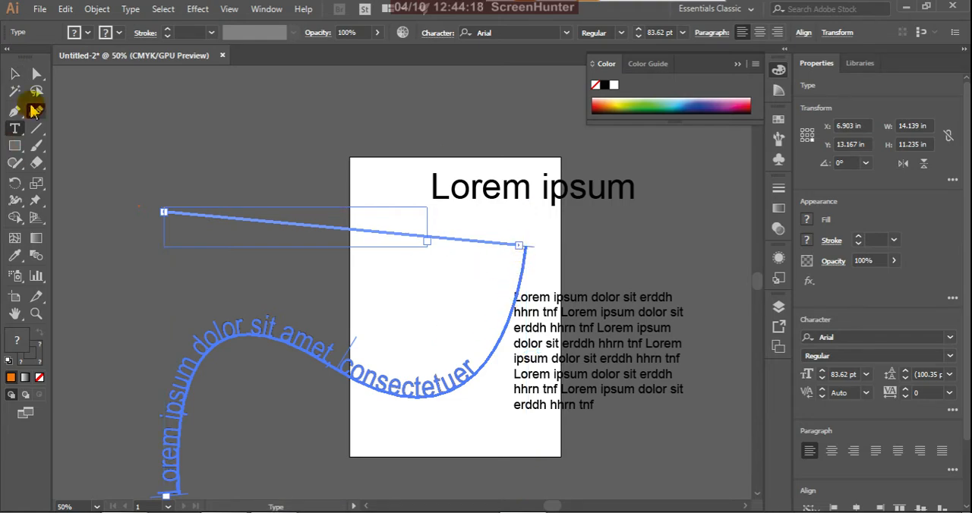
click(14, 75)
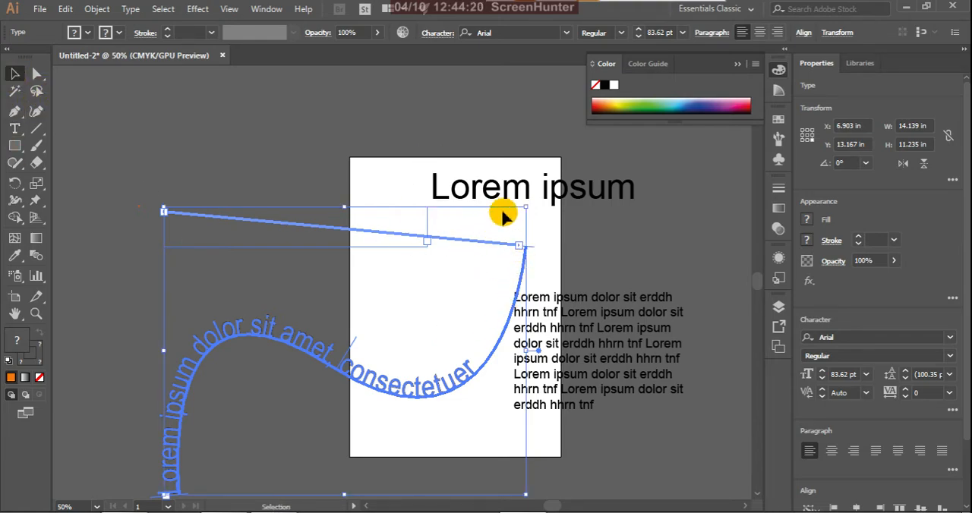
drag(523, 212, 408, 268)
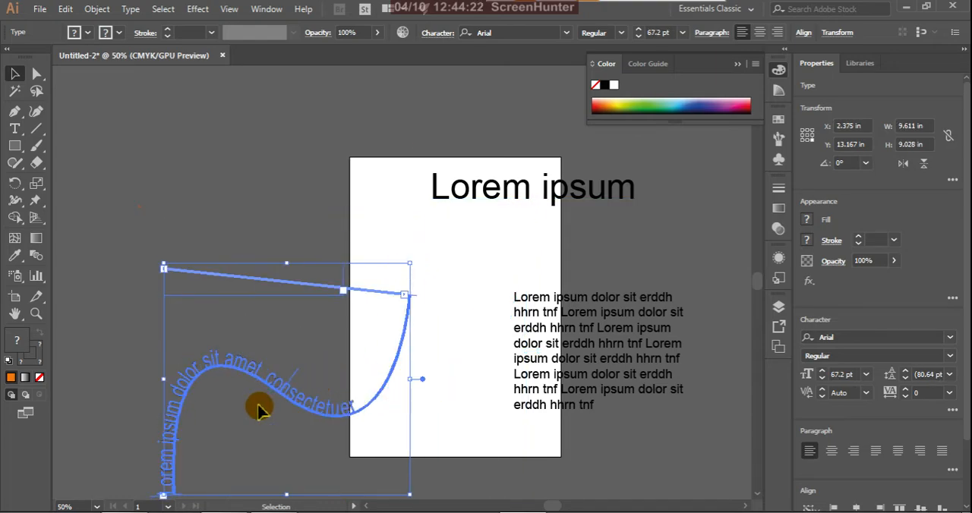
drag(275, 388, 271, 306)
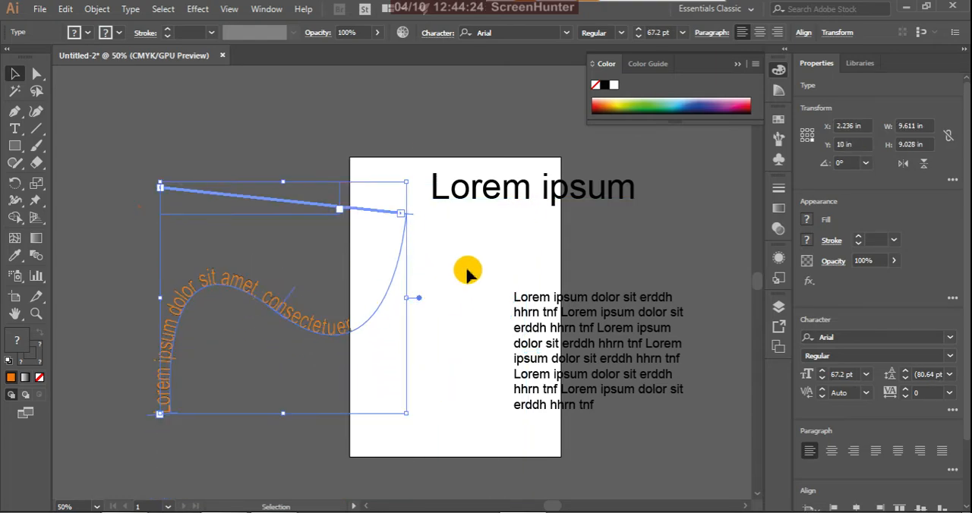
Step: Add vertical point text reading "ewehrtrrr" in the middle of the artboard with the Vertical Type tool
click(17, 130)
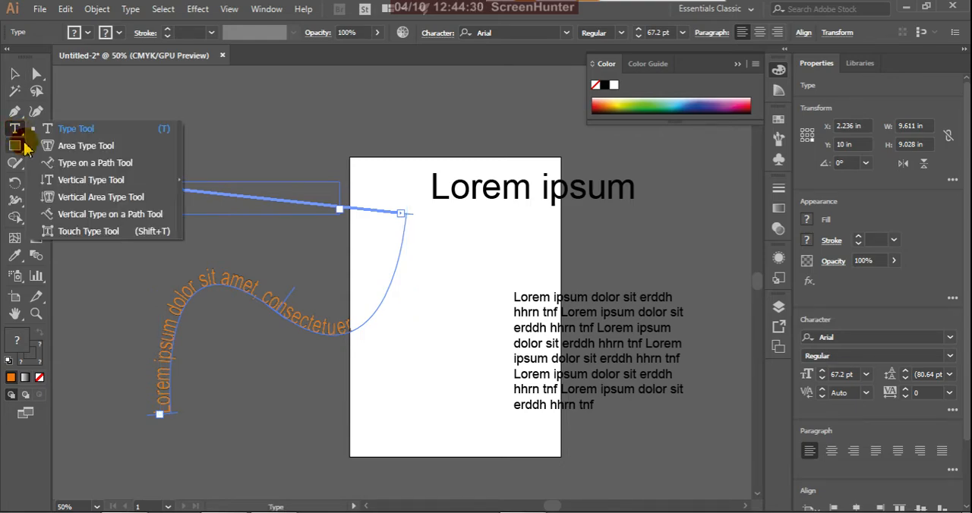
click(65, 183)
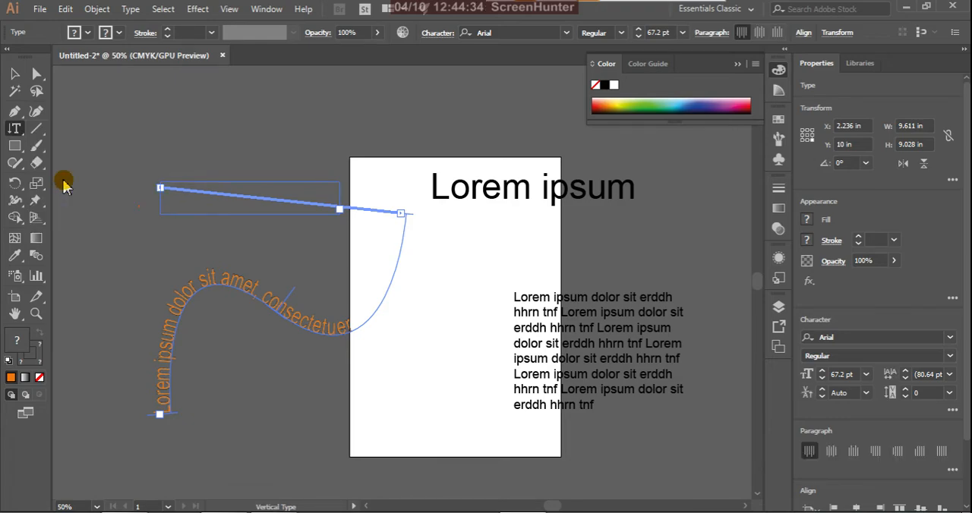
click(431, 250)
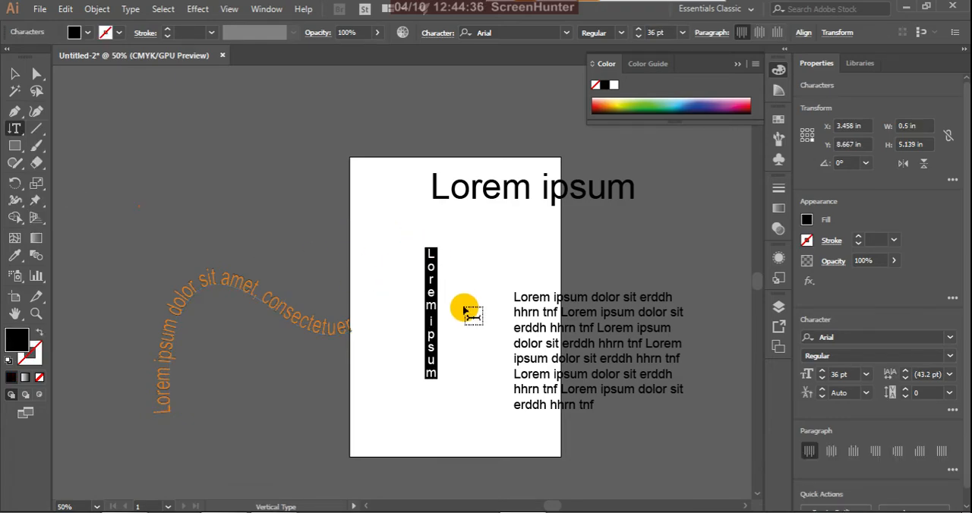
text(ewehrtrrr)
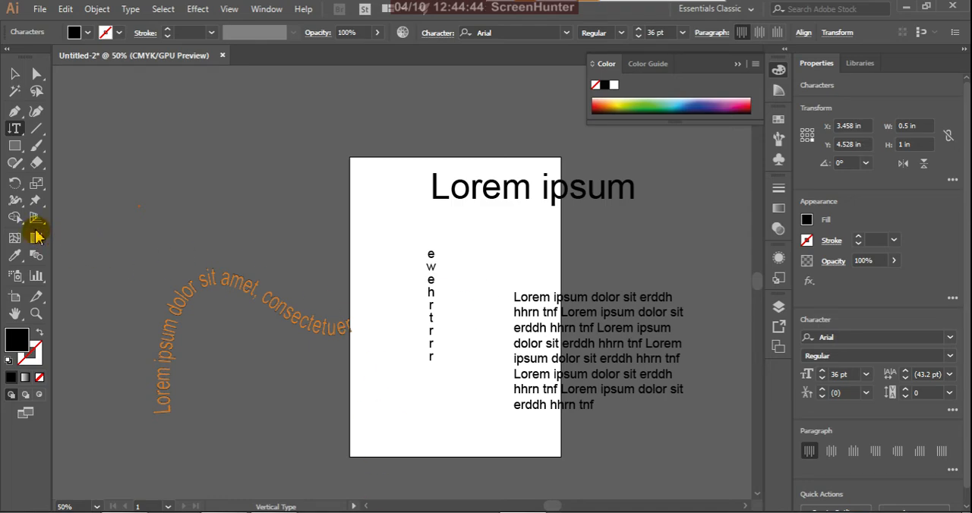
Step: Draw a 4 in circle over the vertical text with the Ellipse tool, and swap its fill and stroke to leave only a black outline
click(21, 132)
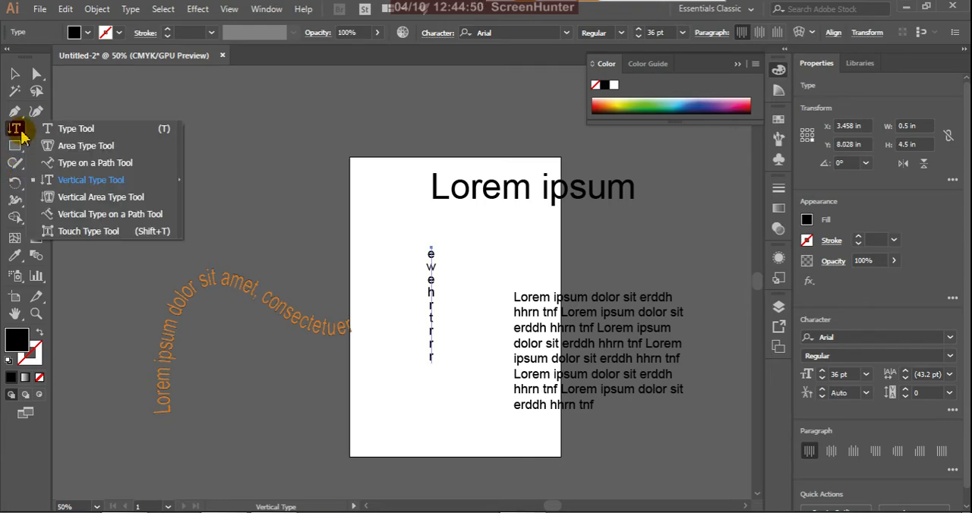
click(95, 198)
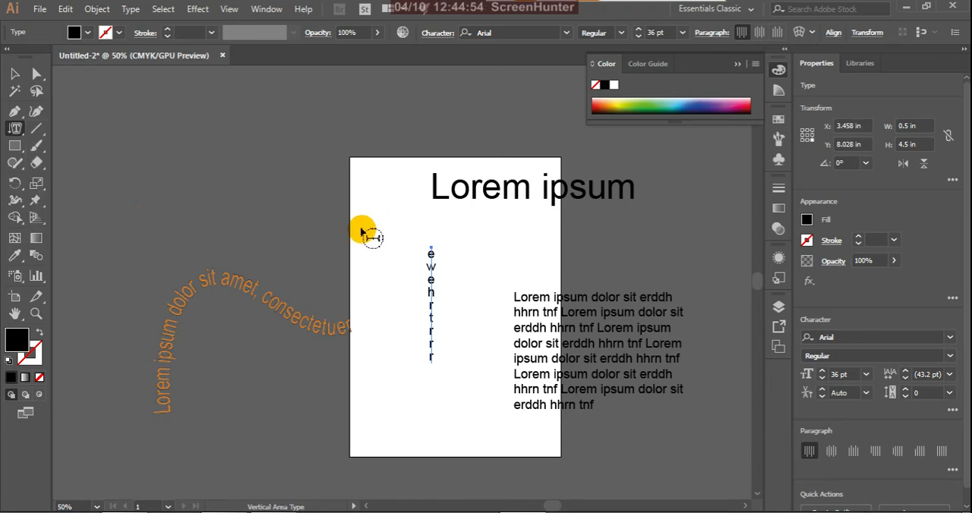
click(22, 151)
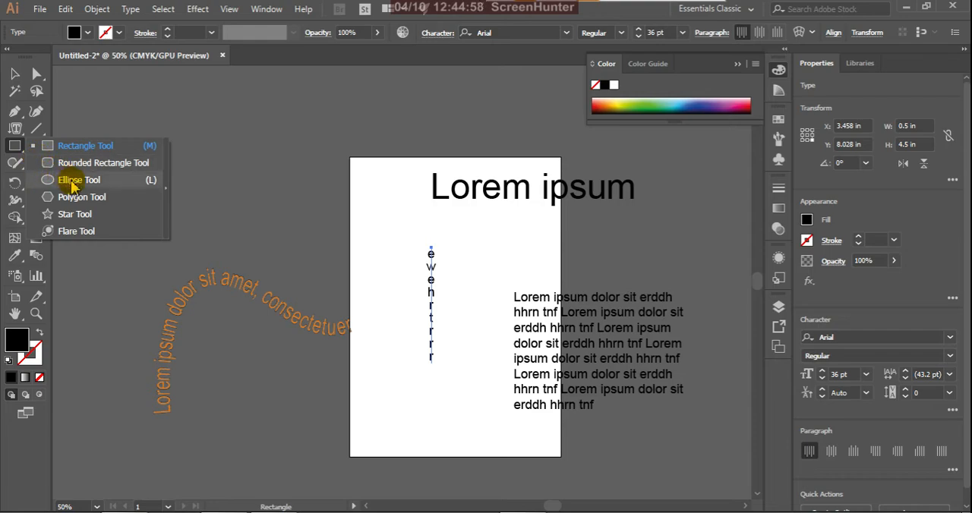
click(74, 184)
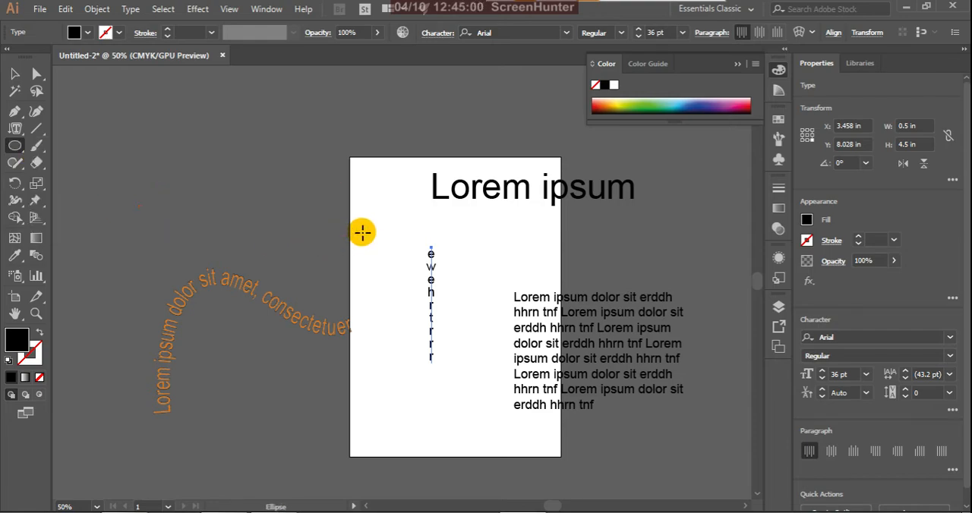
drag(362, 222, 466, 323)
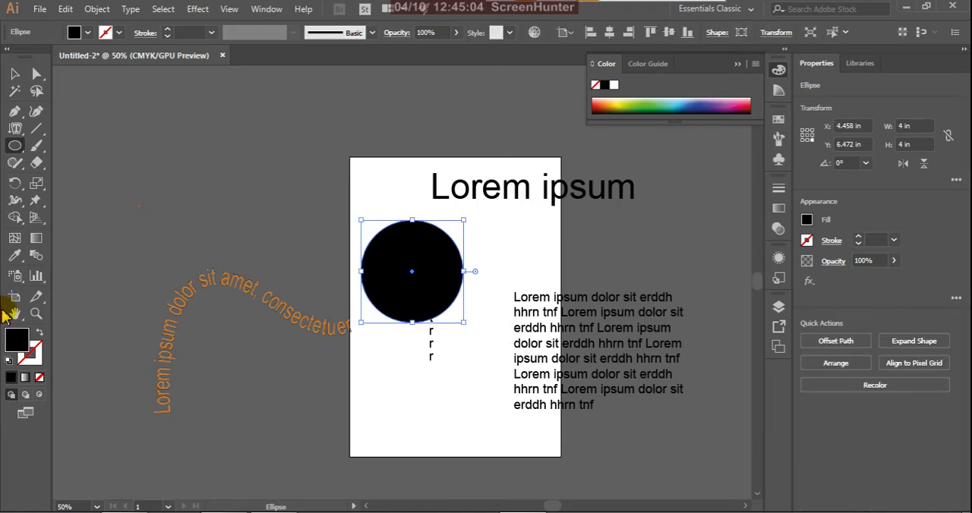
click(40, 335)
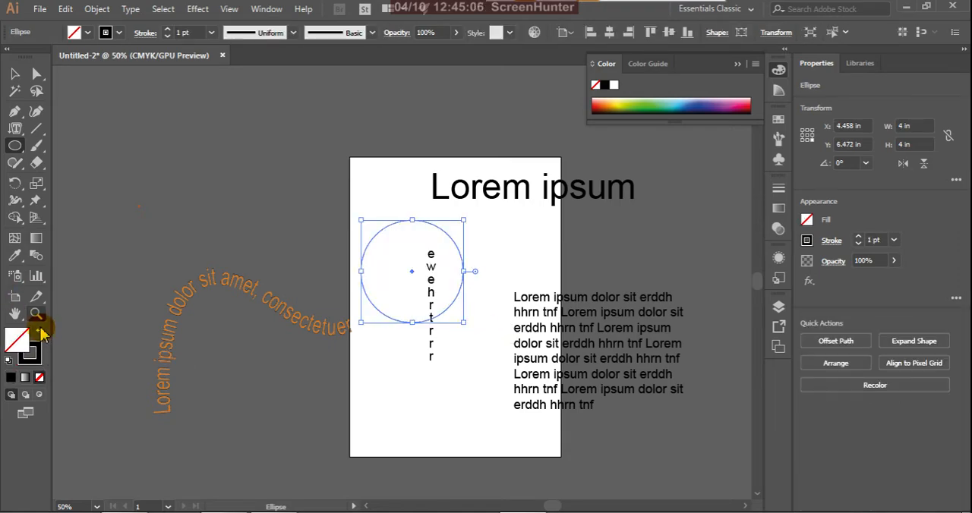
Step: Turn the circle into a text area with the Vertical Area Type tool and set its placeholder text to 21 pt
click(16, 128)
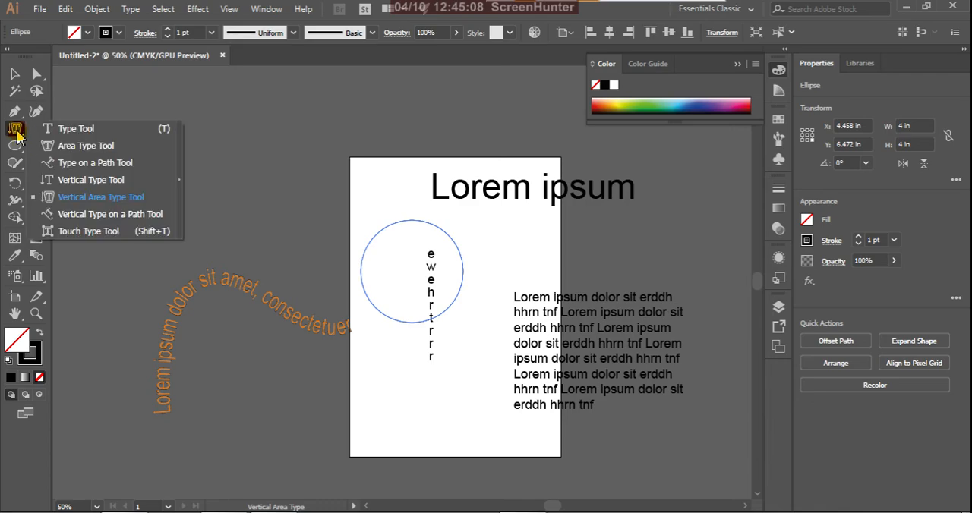
click(117, 200)
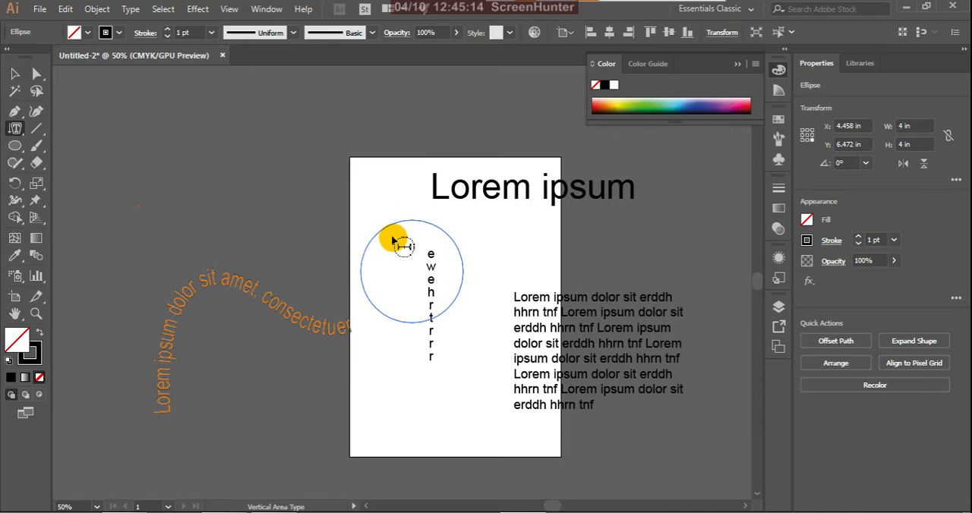
click(396, 232)
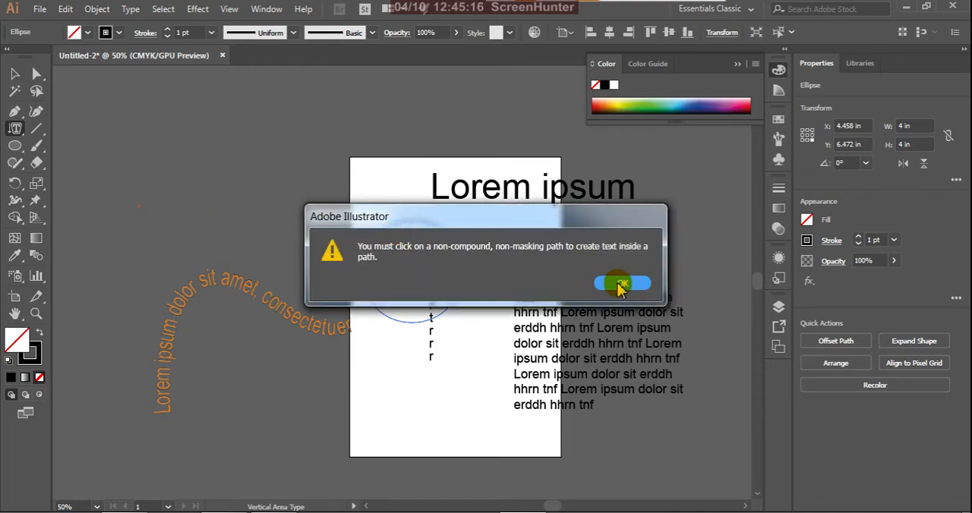
click(616, 284)
click(369, 243)
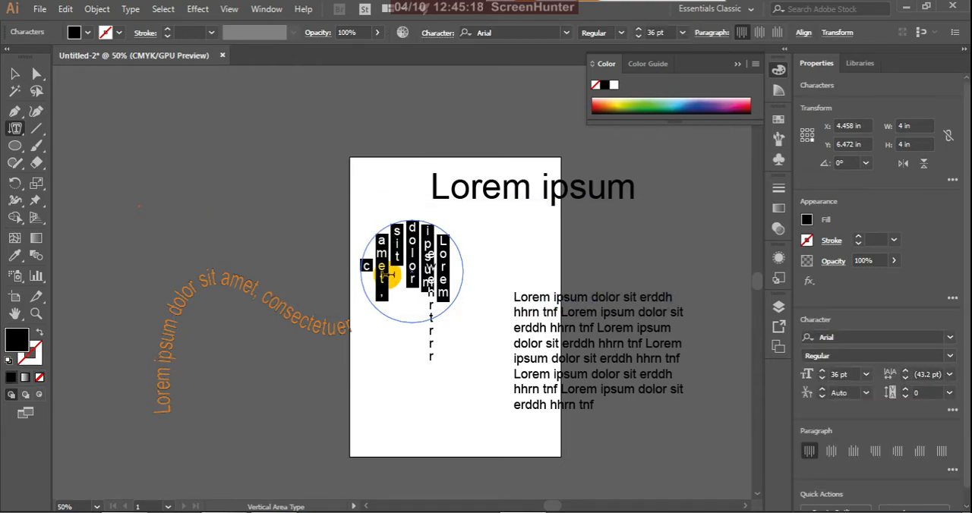
click(682, 34)
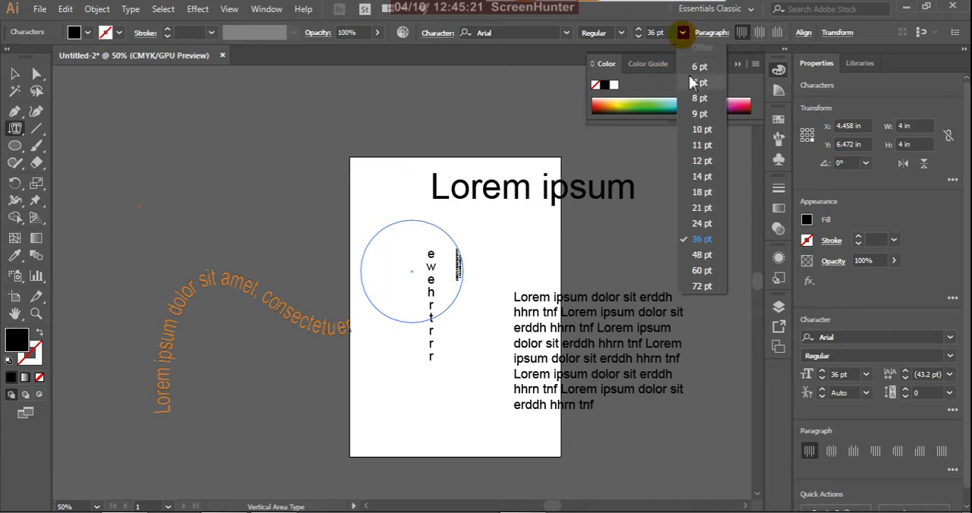
click(701, 207)
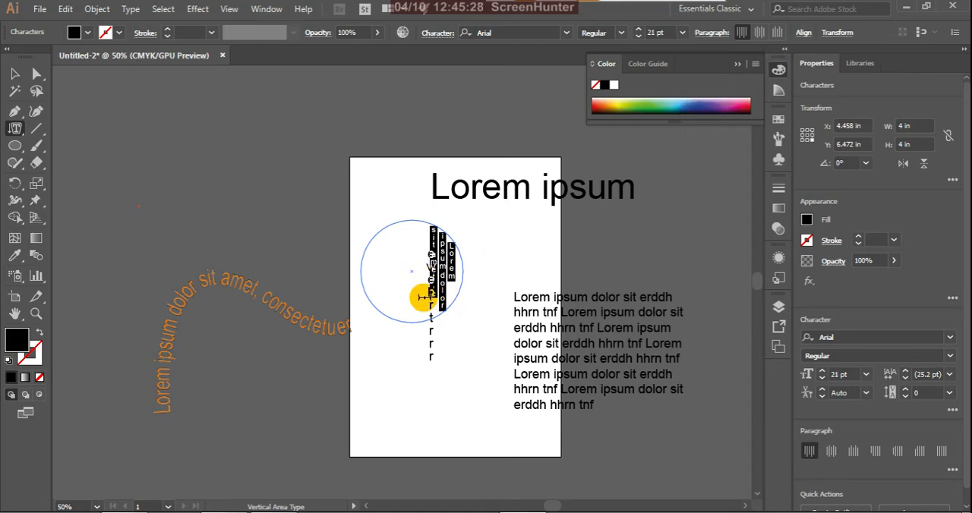
Step: Add more filler text after the placeholder text in the circle, and duplicate it until the circle is full
click(427, 280)
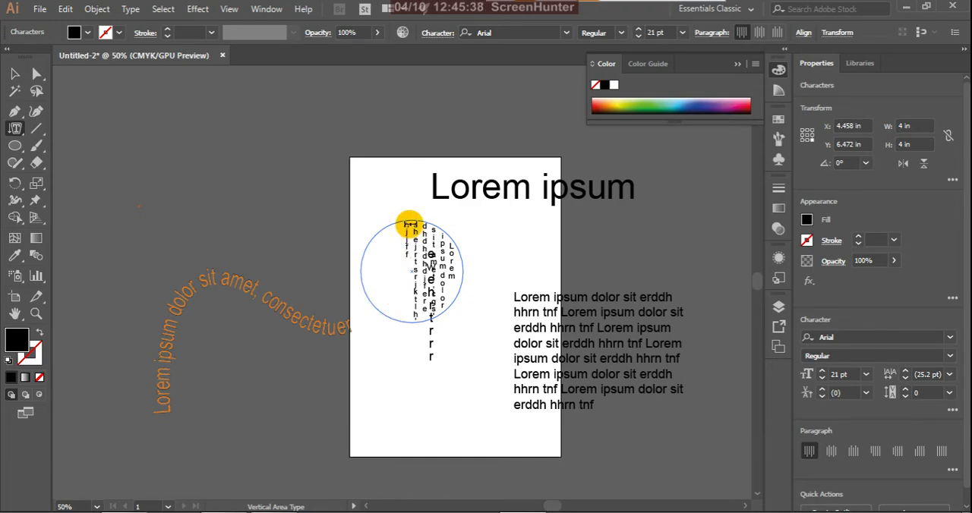
drag(410, 225, 465, 323)
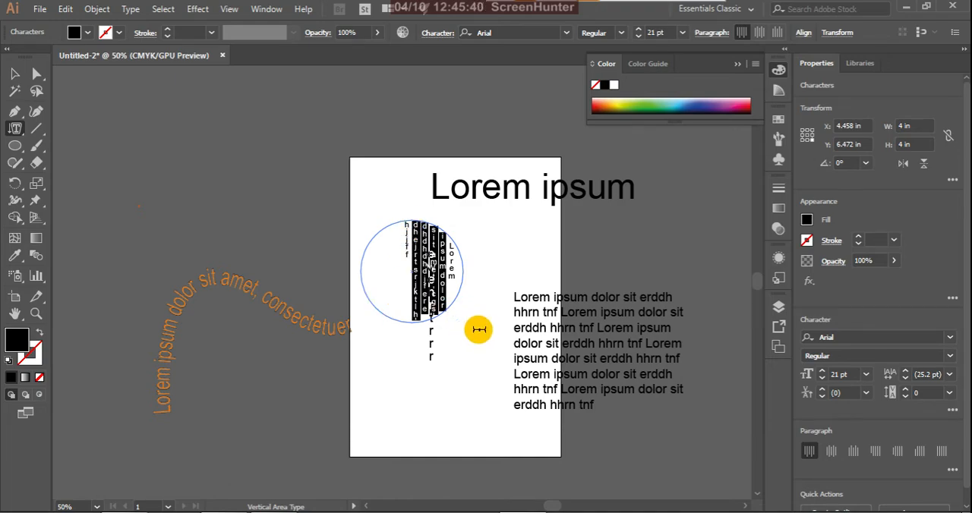
click(395, 287)
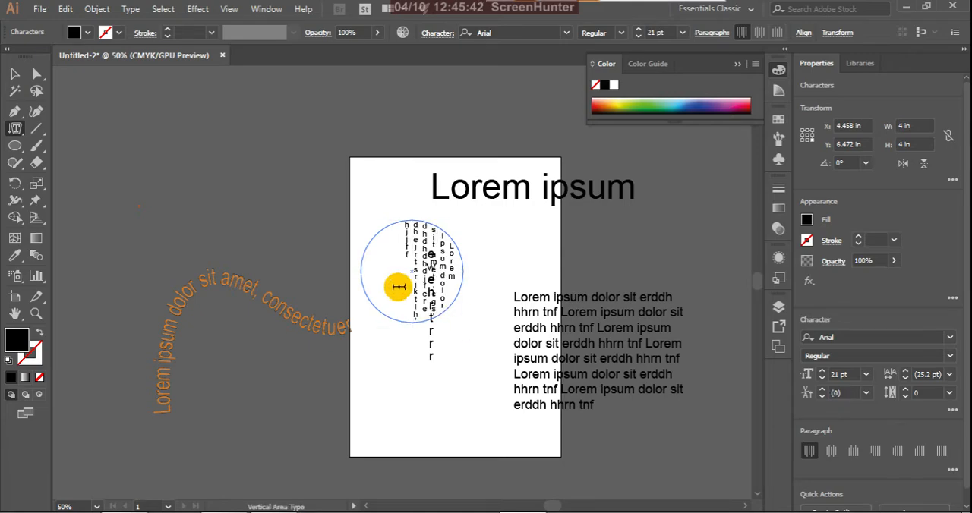
key(Escape)
click(396, 288)
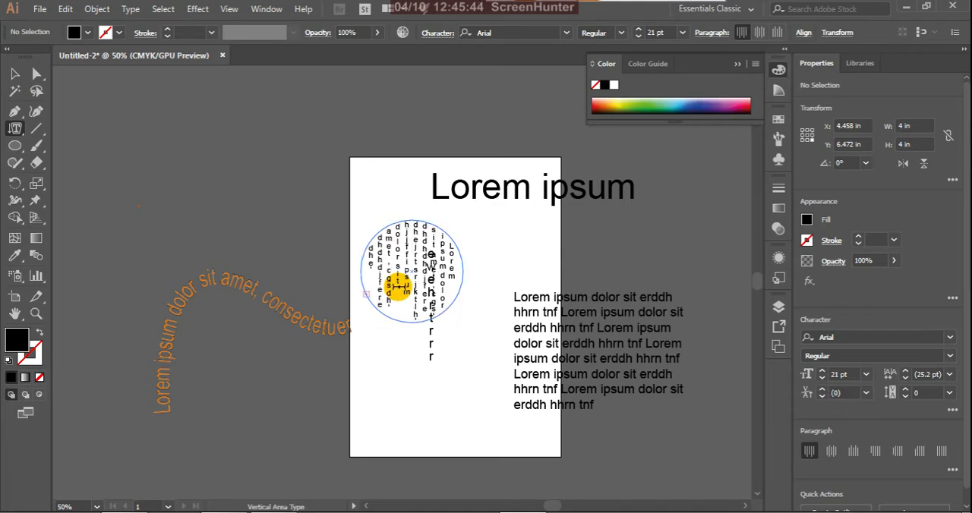
key(Escape)
click(396, 289)
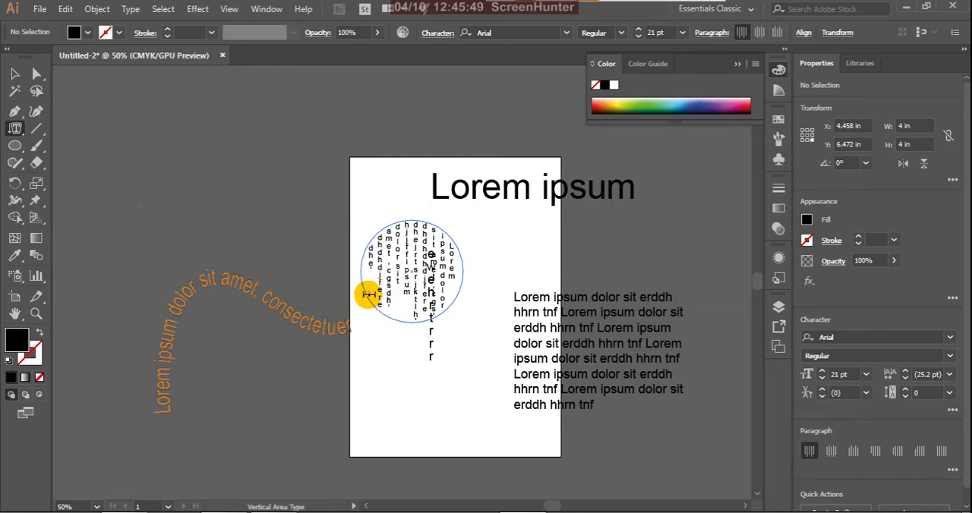
Step: Resize the circular vertical text area to about 5.5 in wide and 5.3 in high
click(14, 73)
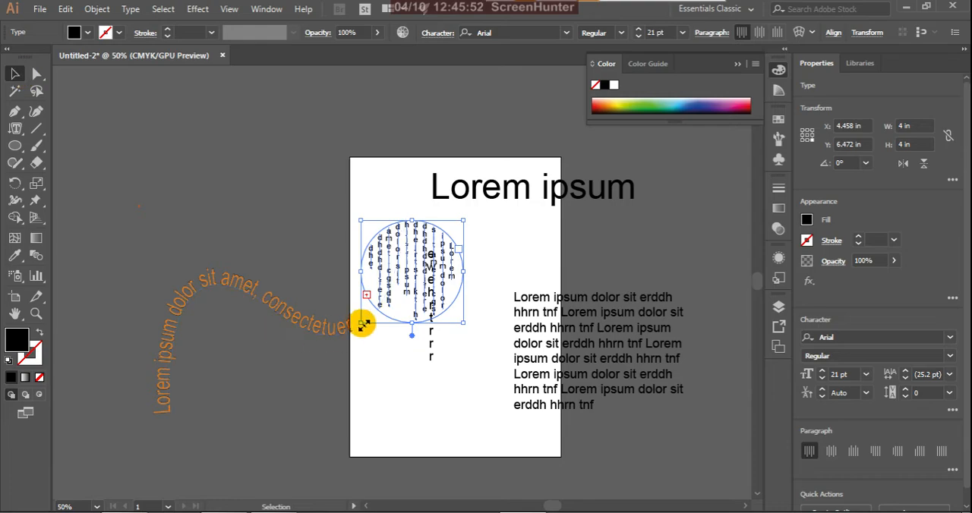
drag(359, 325, 332, 351)
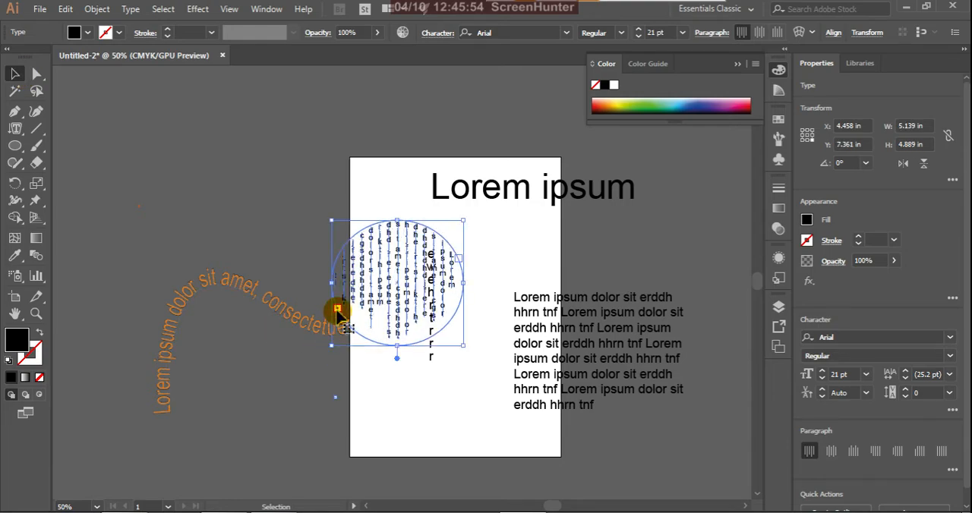
drag(332, 284, 354, 283)
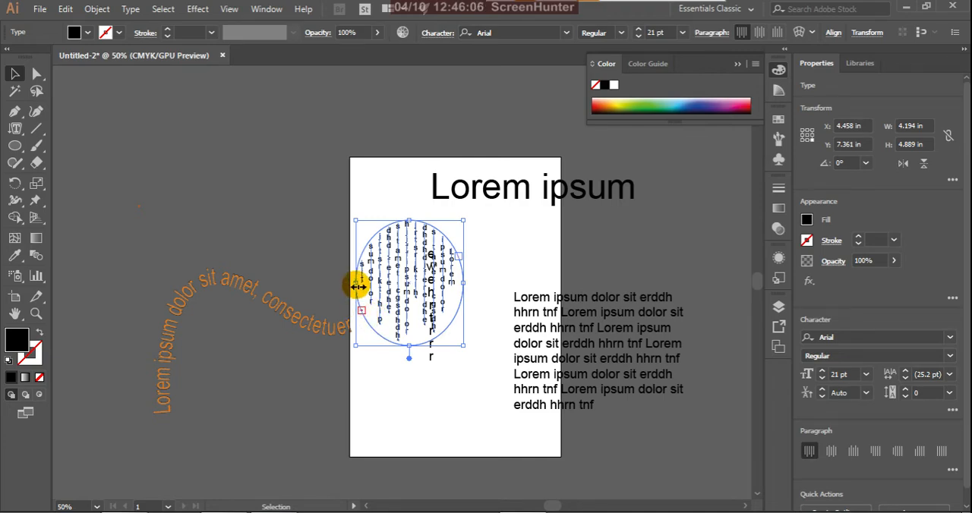
drag(358, 286, 302, 282)
drag(379, 219, 382, 176)
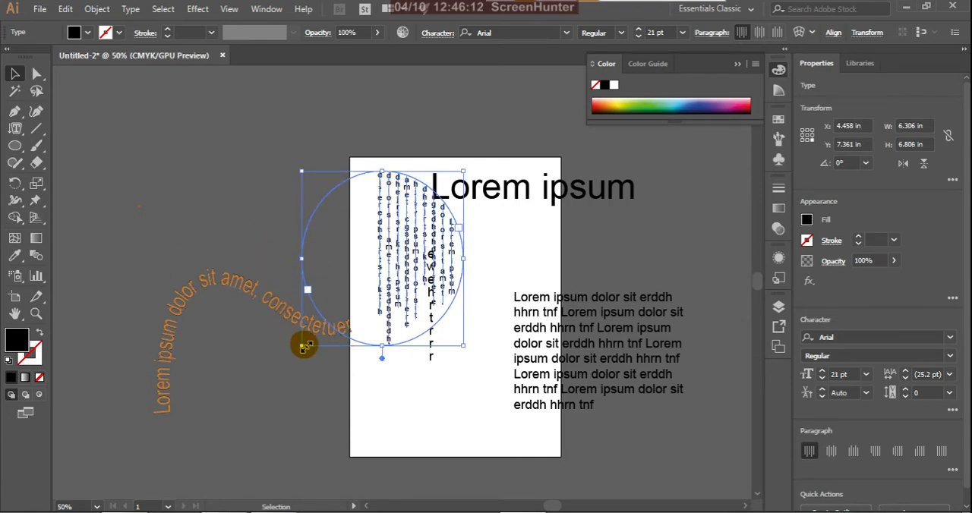
drag(303, 347, 322, 307)
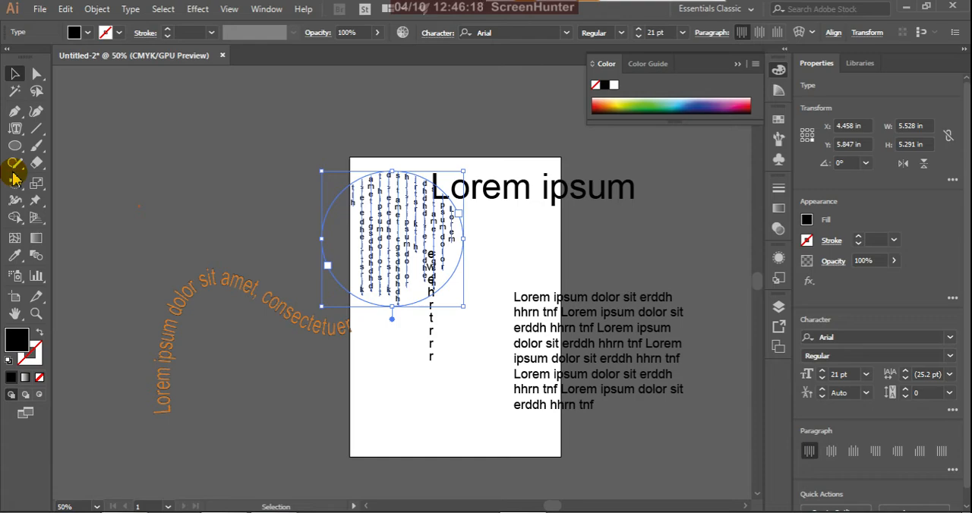
Step: Draw an S-like open path about 11.1 in high across the orange text with the Pen tool, with a black stroke and no fill
click(21, 134)
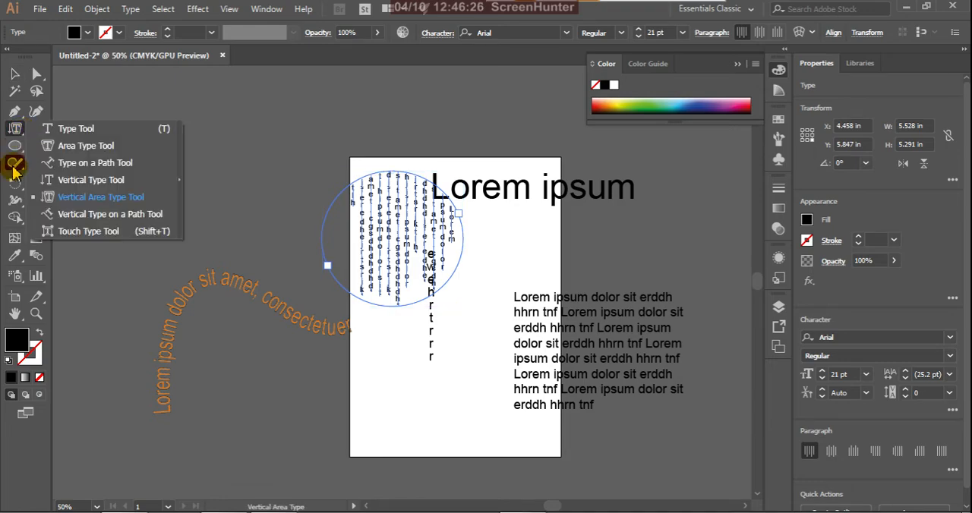
click(125, 218)
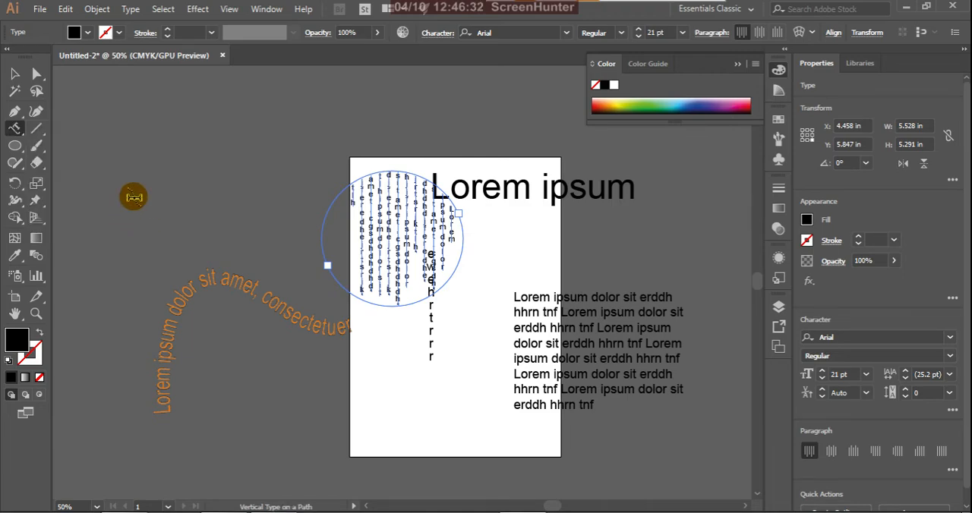
click(14, 111)
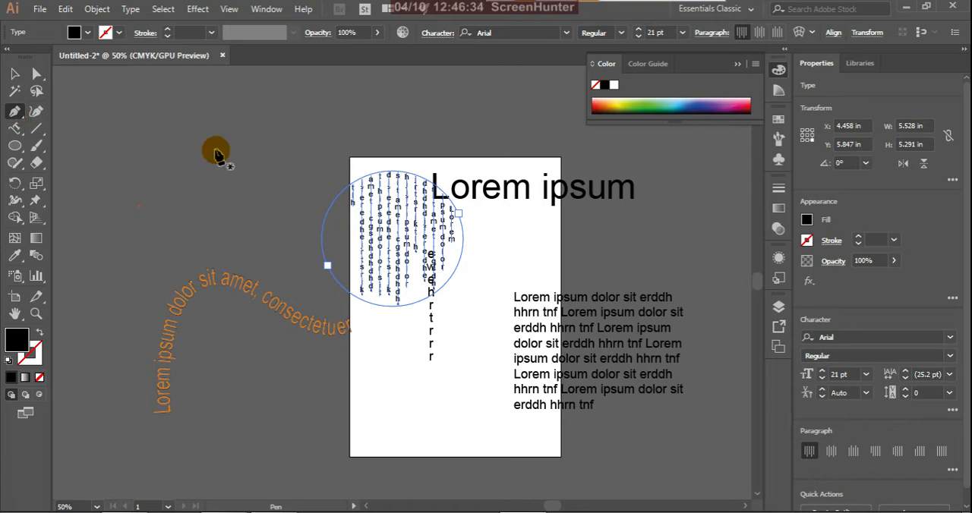
click(237, 141)
drag(236, 243, 247, 324)
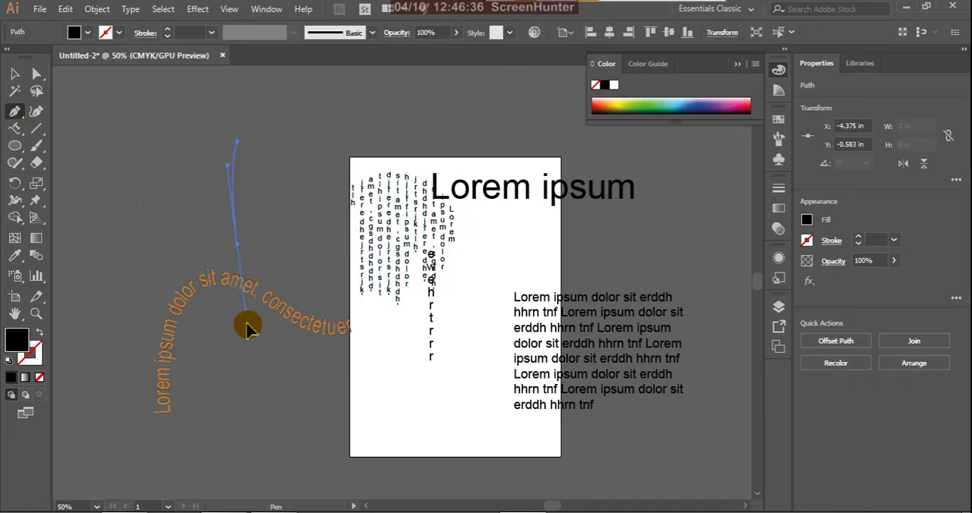
drag(237, 426, 39, 339)
click(41, 335)
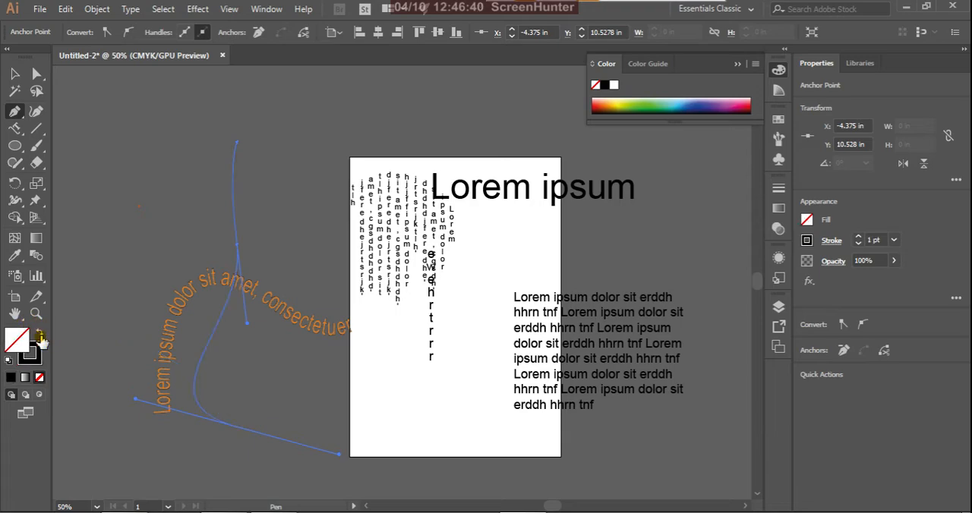
Step: Place vertical placeholder text along the new curved path with the Vertical Type on a Path tool, and deselect it
click(15, 129)
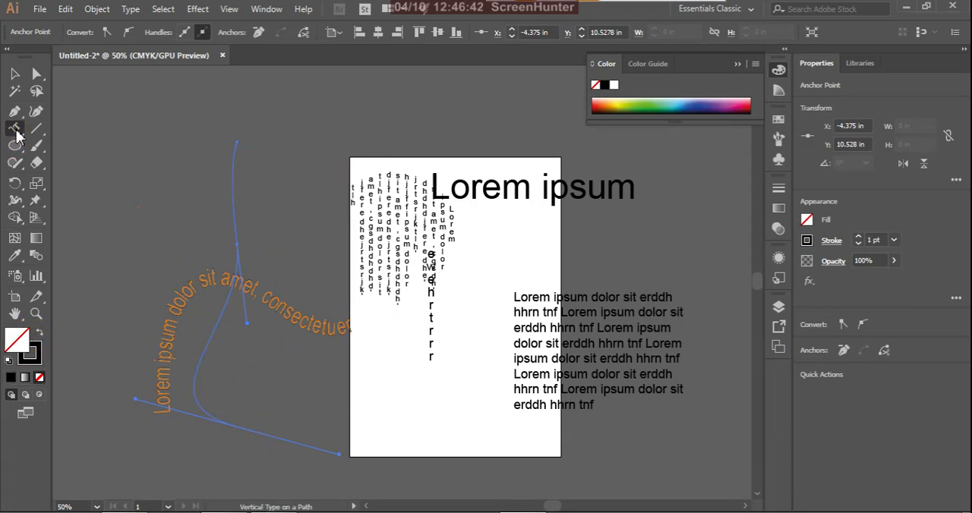
click(232, 152)
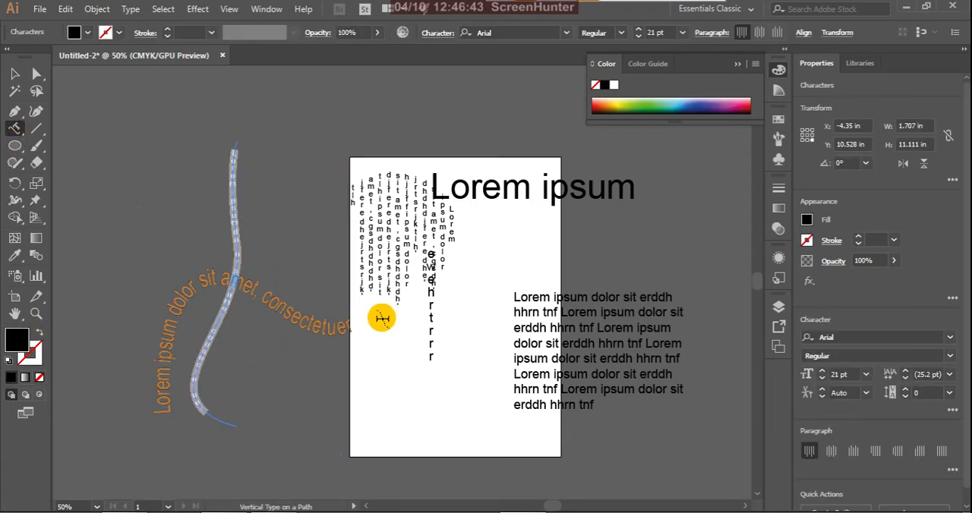
click(14, 73)
click(148, 203)
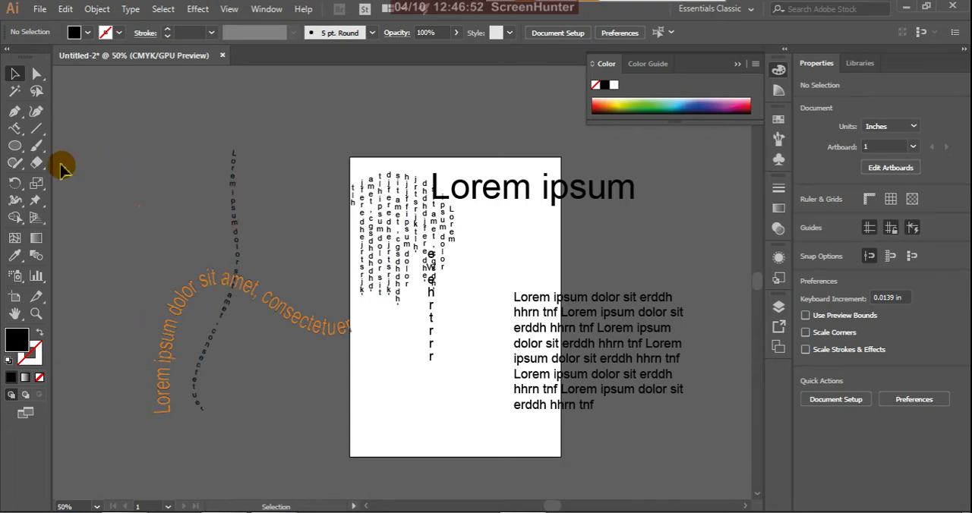
Step: Delete all text objects on the artboard and the surrounding canvas
click(16, 129)
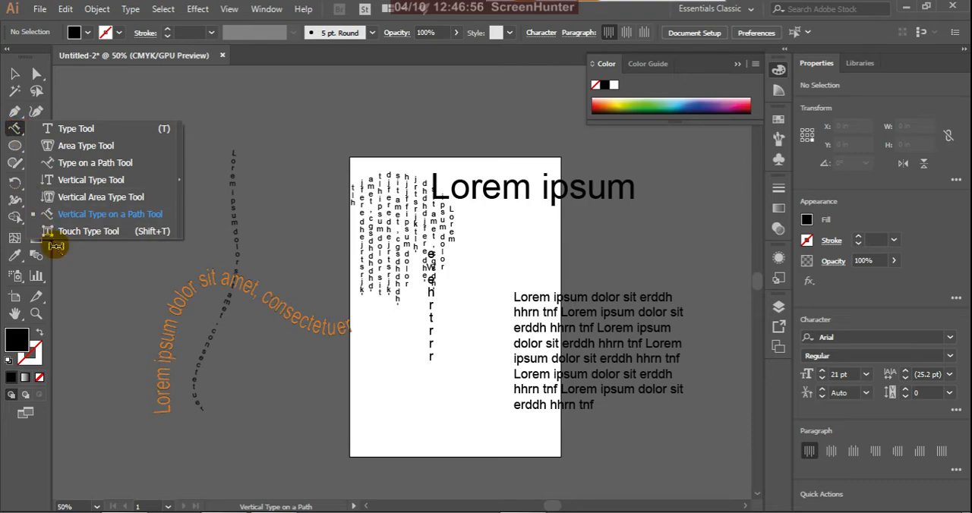
click(113, 237)
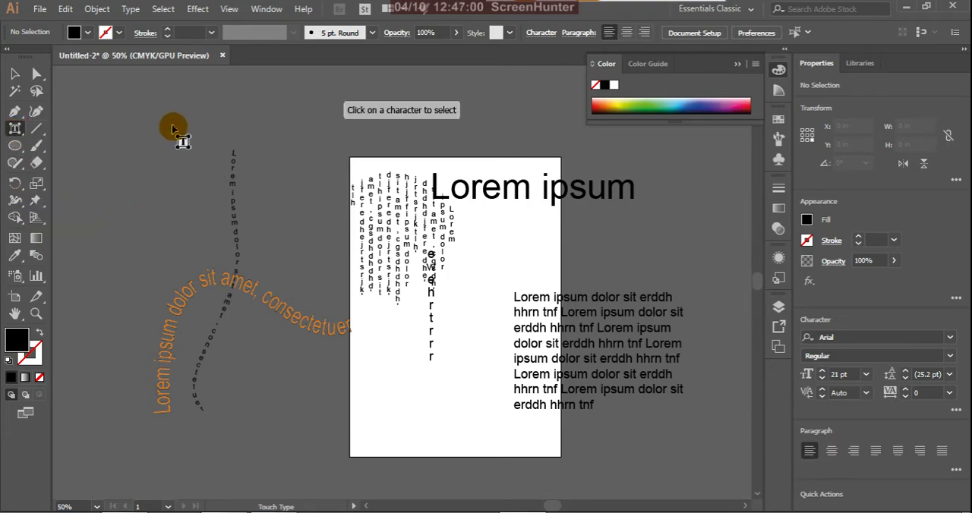
click(16, 75)
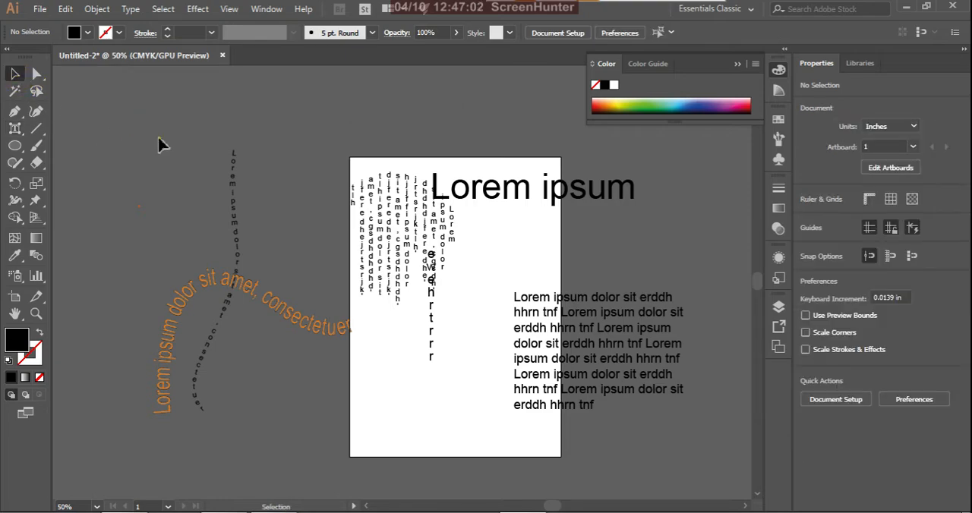
key(ctrl+a)
key(Delete)
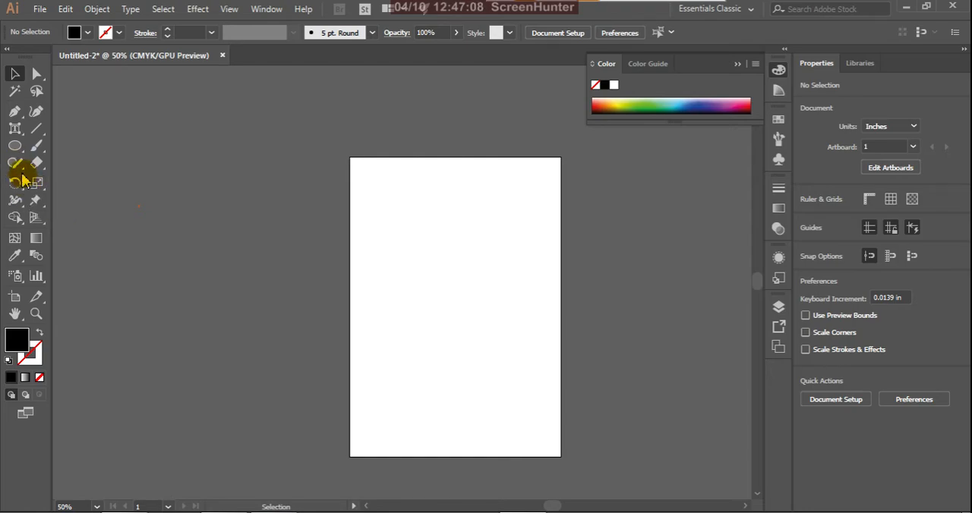
Step: Add 72 pt point text reading "Graphic Design" with the Type tool, and move it inside the artboard's upper half
click(16, 130)
click(50, 130)
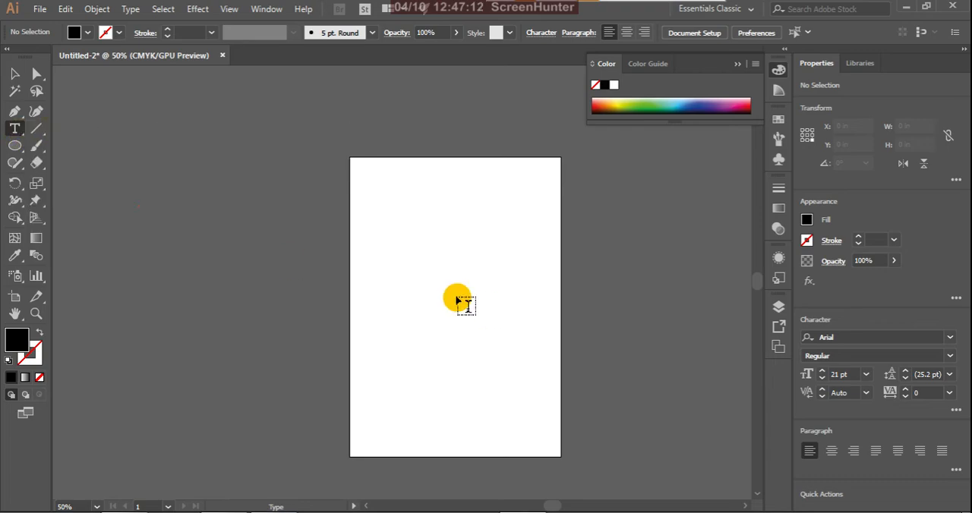
click(388, 268)
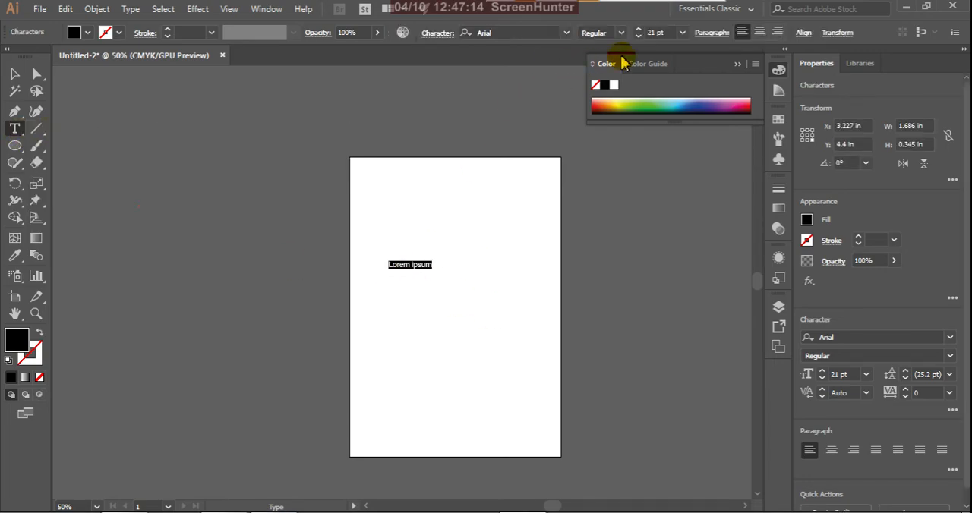
click(682, 32)
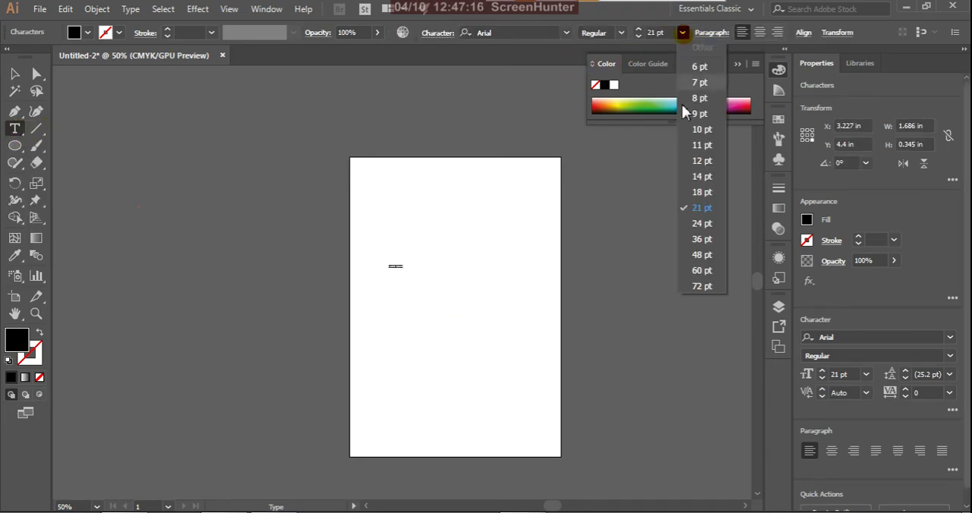
click(702, 288)
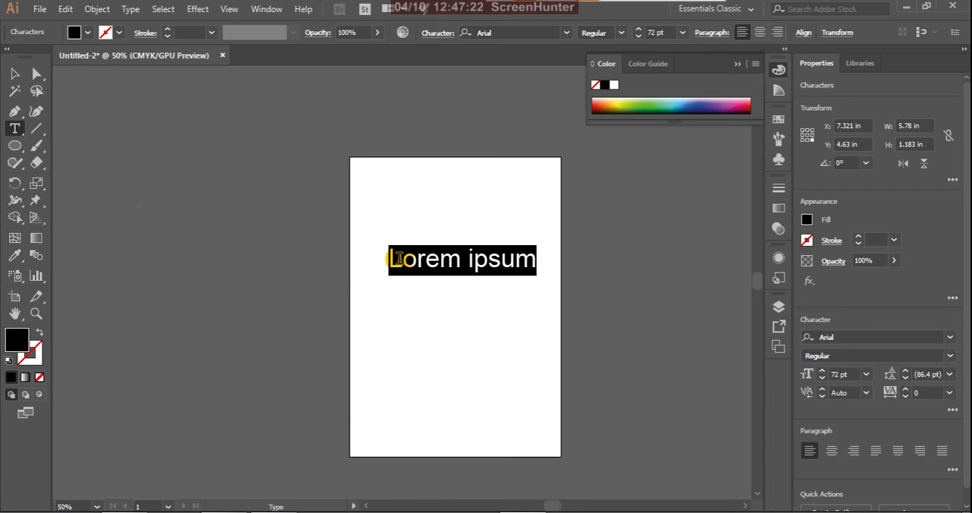
text(Graphic Design)
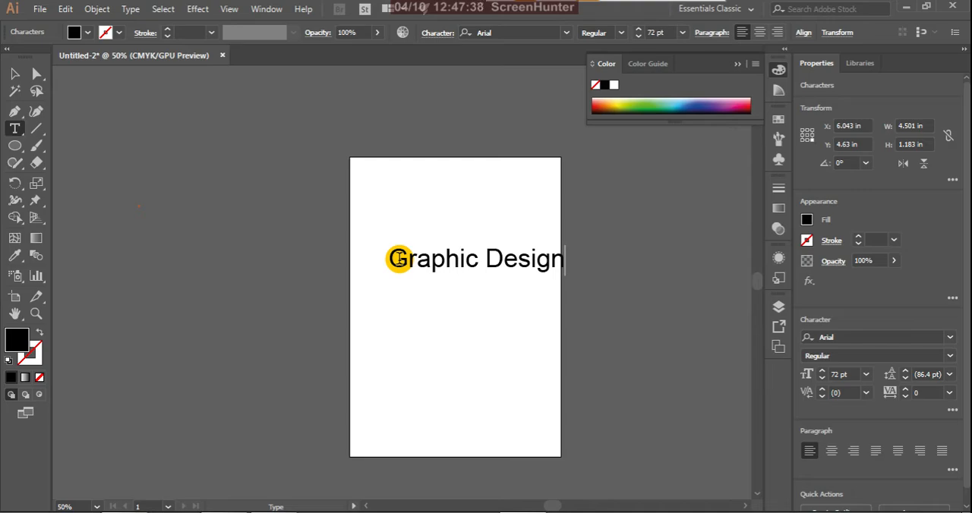
click(14, 74)
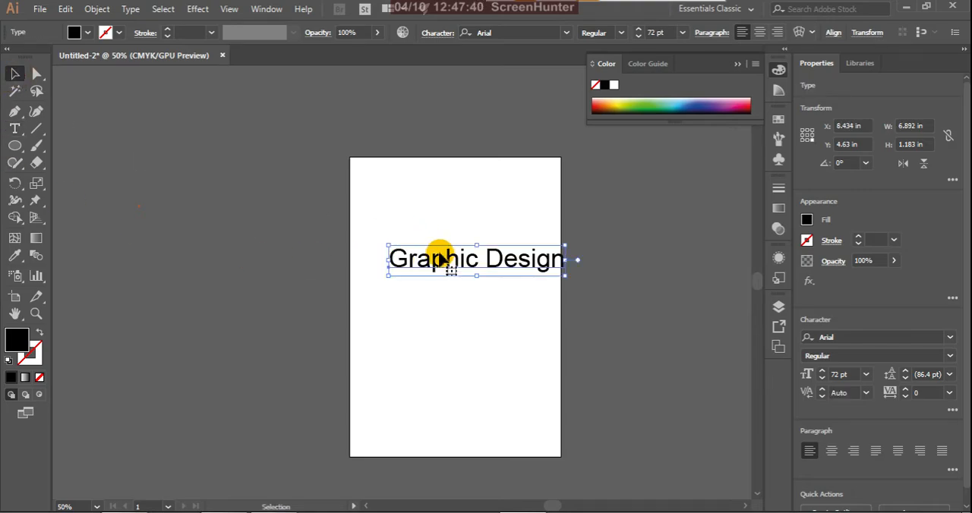
drag(439, 259, 367, 242)
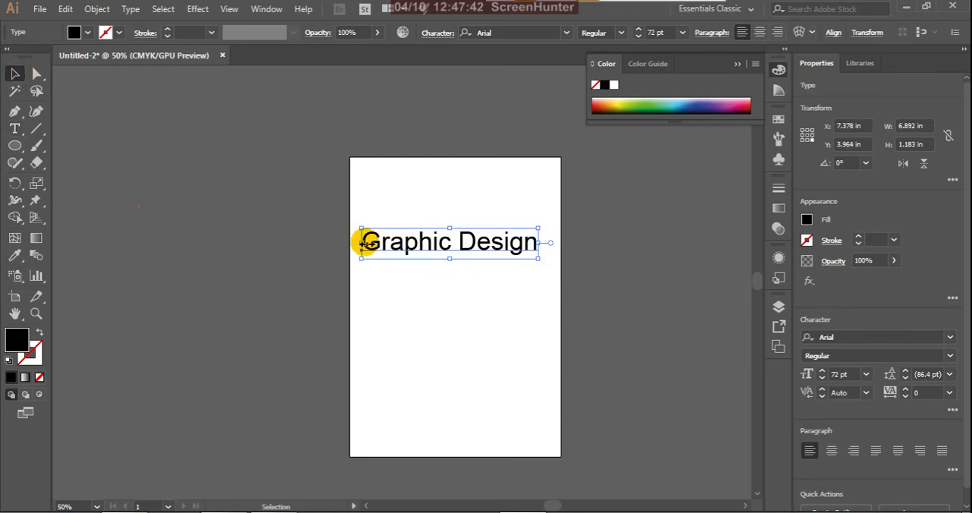
Step: Fill the "Graphic Design" text with orange, shift it slightly right, set its font style to Bold, and deselect it
click(605, 99)
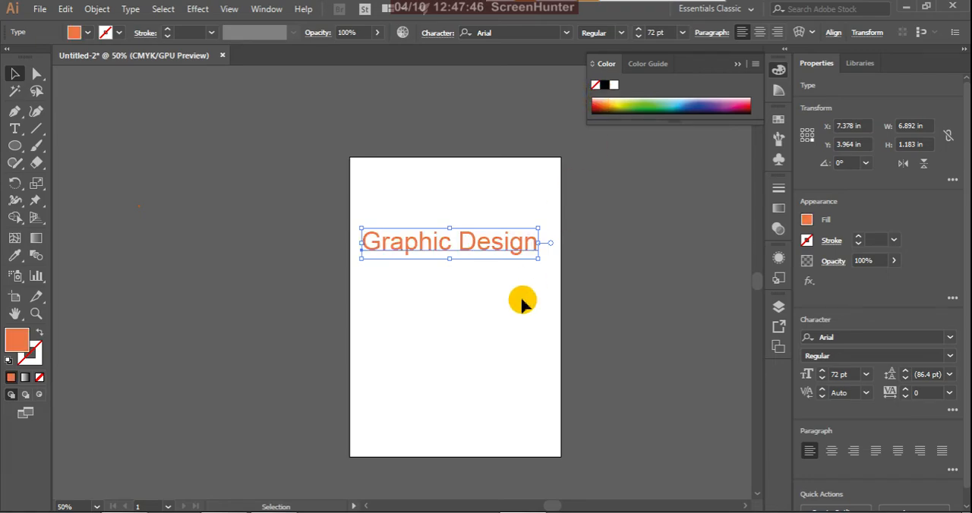
click(495, 261)
drag(503, 249, 509, 249)
click(620, 33)
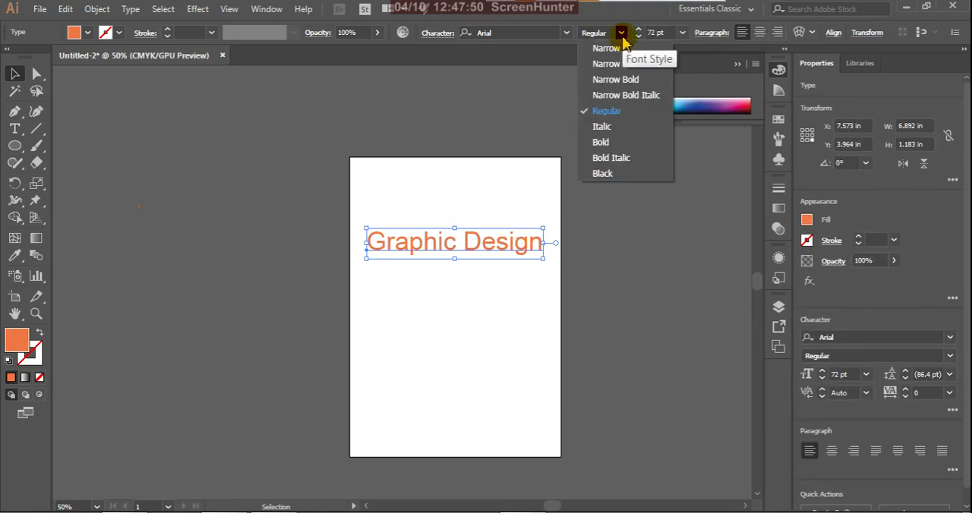
click(614, 139)
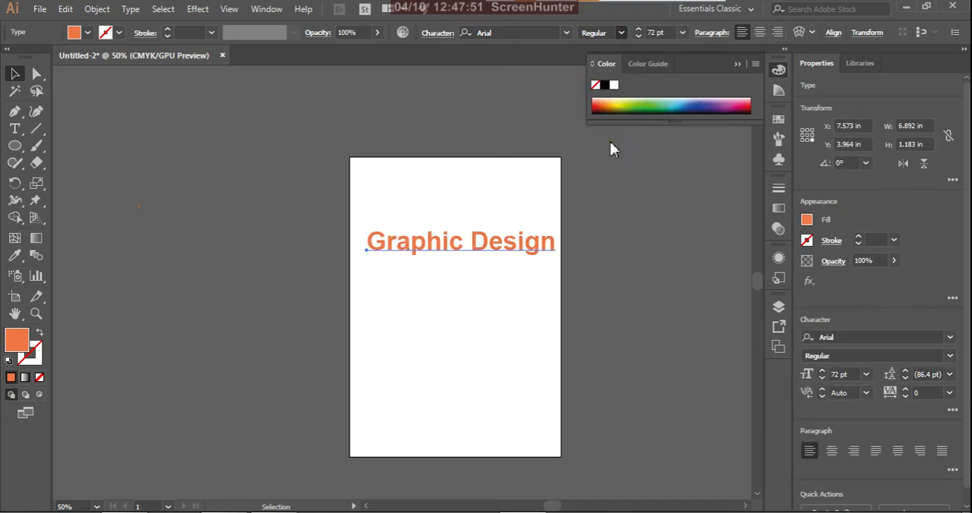
click(468, 186)
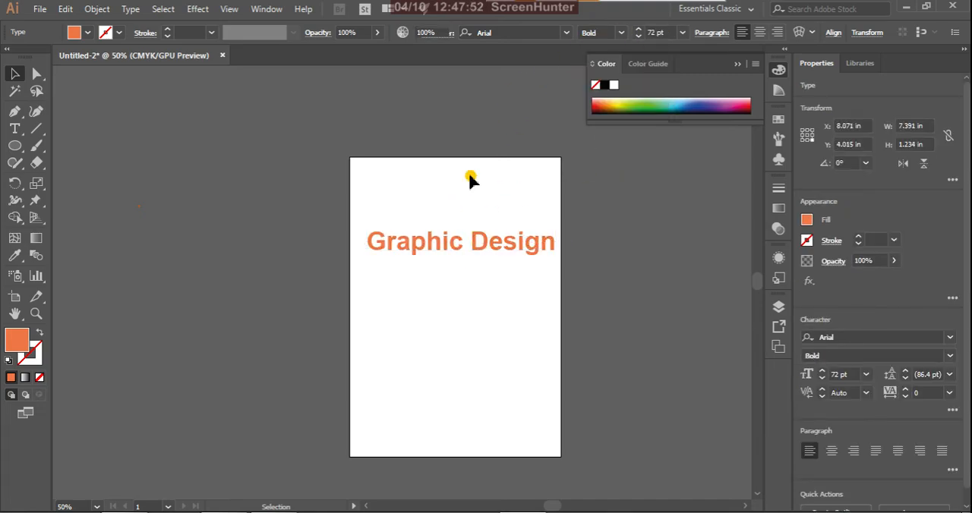
Step: Enlarge the letter G of "Graphic Design", shift it right and rotate it slightly clockwise with the Touch Type tool
click(419, 243)
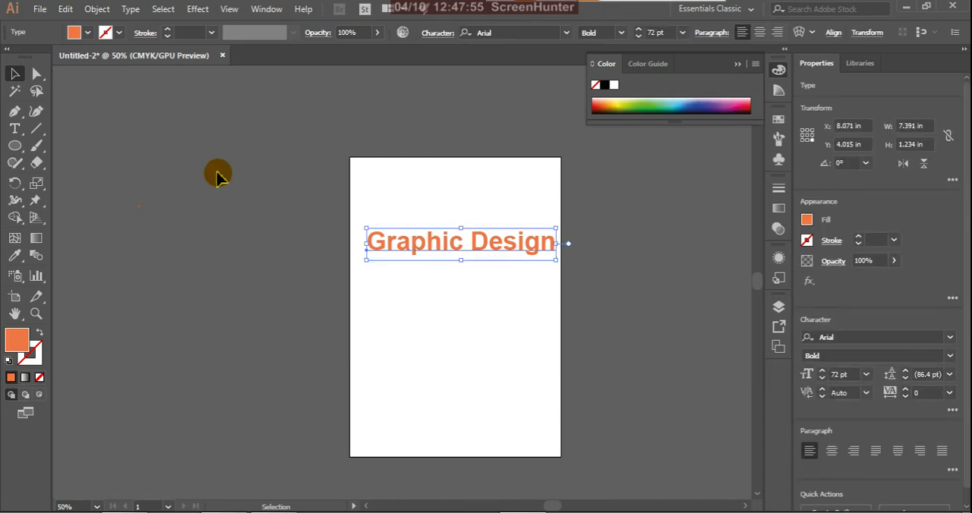
click(17, 132)
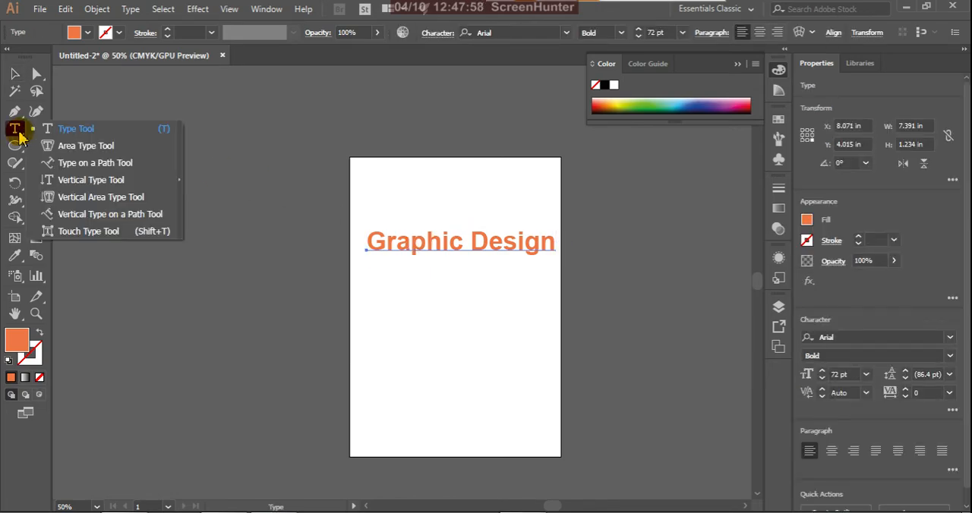
click(110, 237)
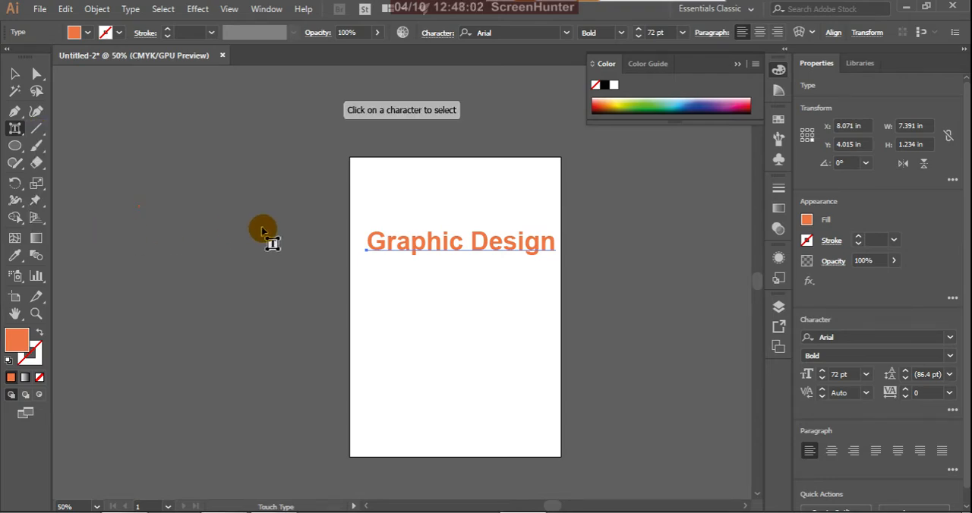
click(374, 249)
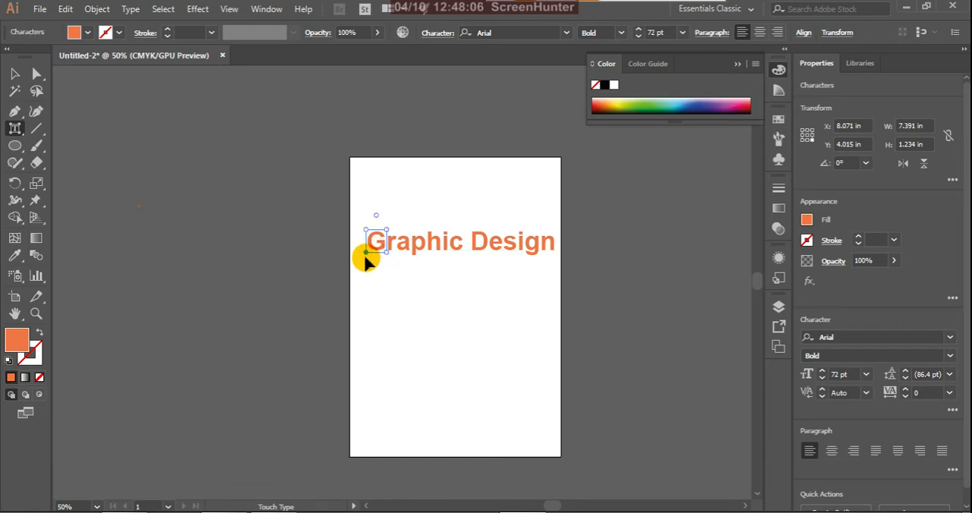
drag(366, 258, 435, 196)
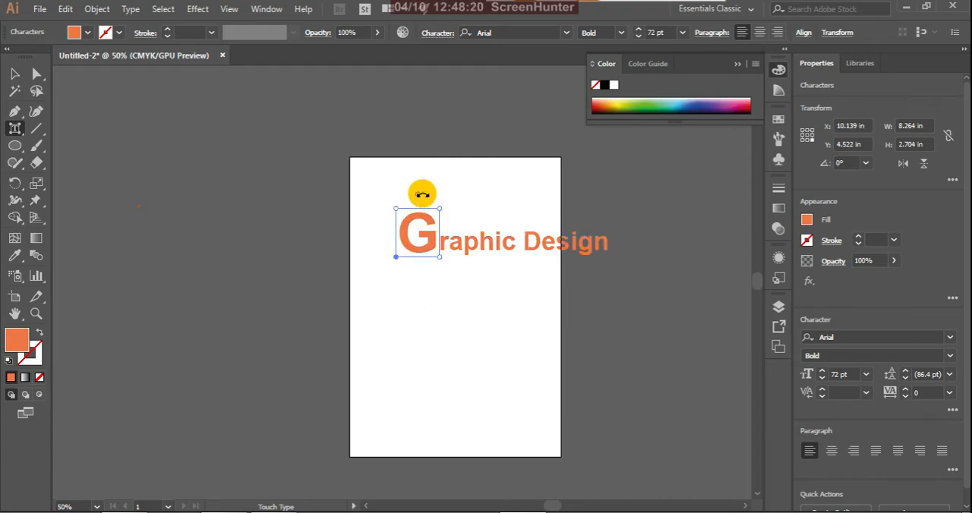
drag(420, 195, 431, 201)
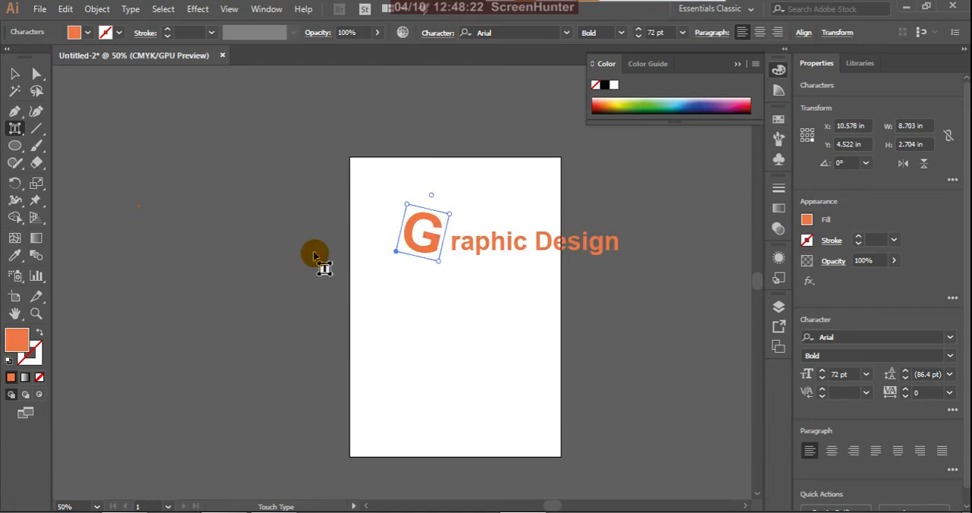
Step: Lower the letter D of "Design" below the baseline and rotate it slightly counterclockwise
click(541, 251)
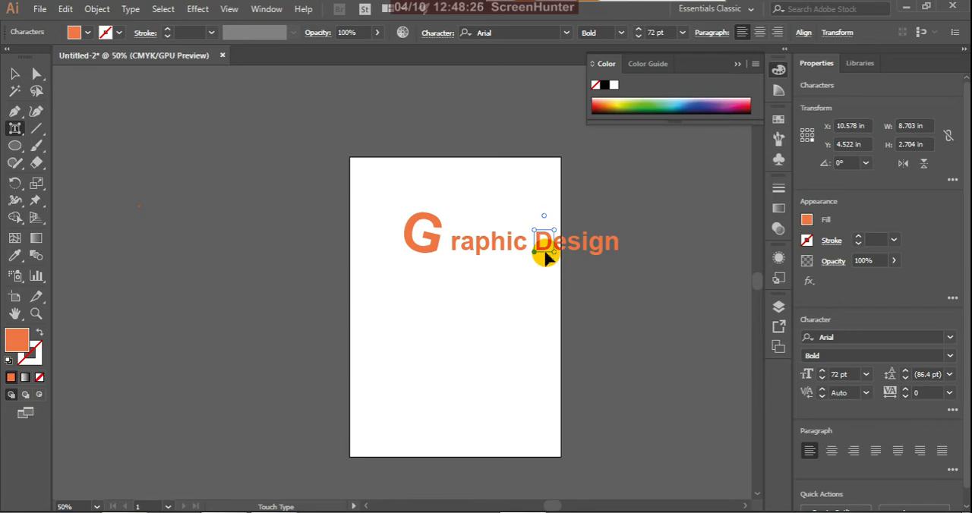
mouse_move(535, 258)
mouse_down()
mouse_move(532, 273)
mouse_move(540, 218)
mouse_move(540, 252)
mouse_up()
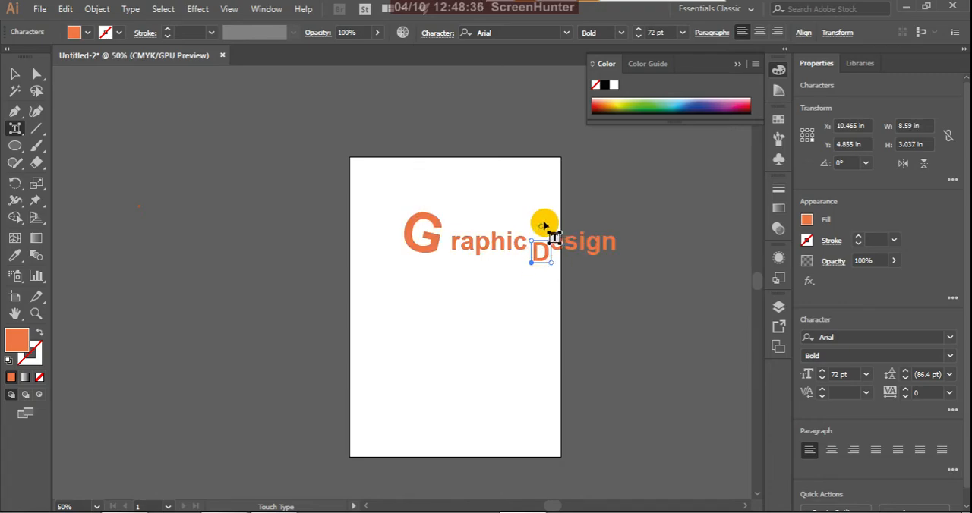
mouse_move(540, 226)
mouse_down()
mouse_move(567, 217)
mouse_move(550, 230)
mouse_move(535, 222)
mouse_up()
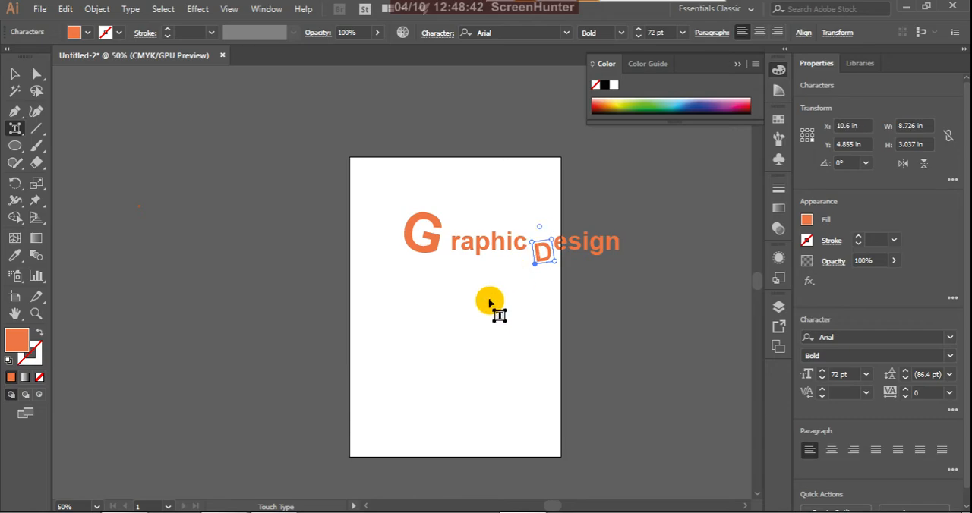
Step: Recolor the individual letters, filling the D with green and the G with red
click(644, 105)
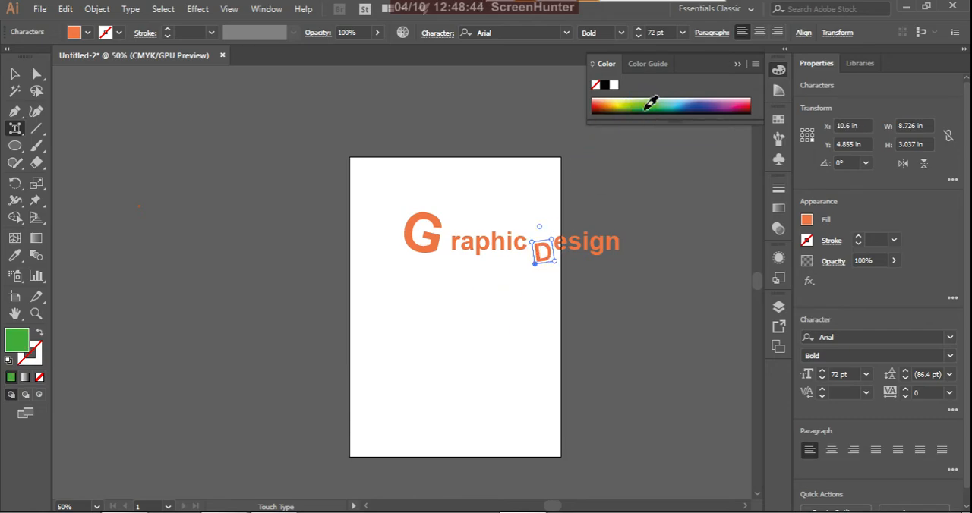
click(424, 242)
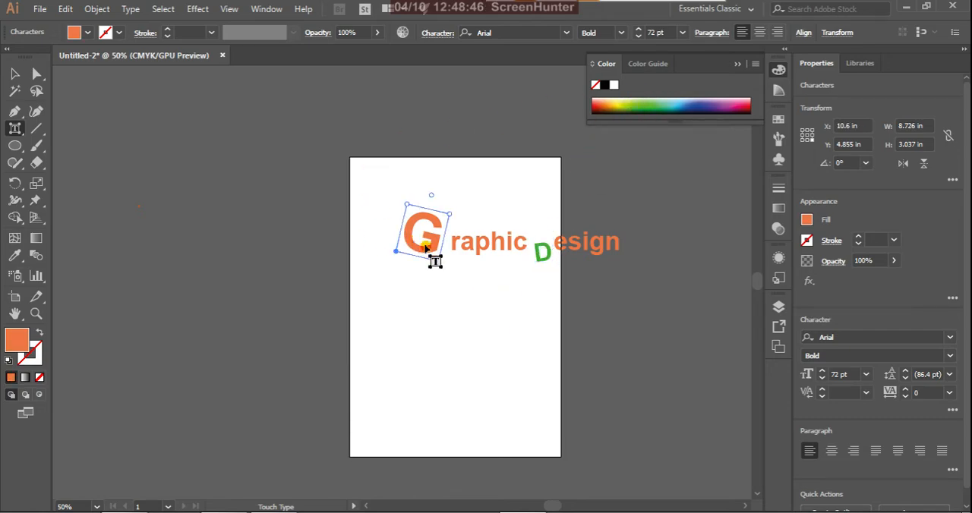
click(597, 106)
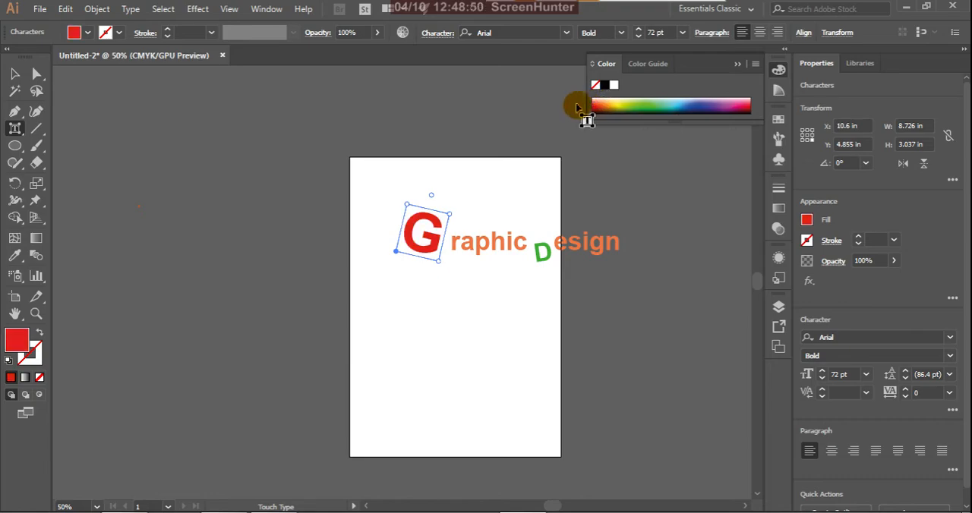
Step: Move the whole "Graphic Design" text left and slightly down toward the artboard's middle, and deselect it
click(15, 74)
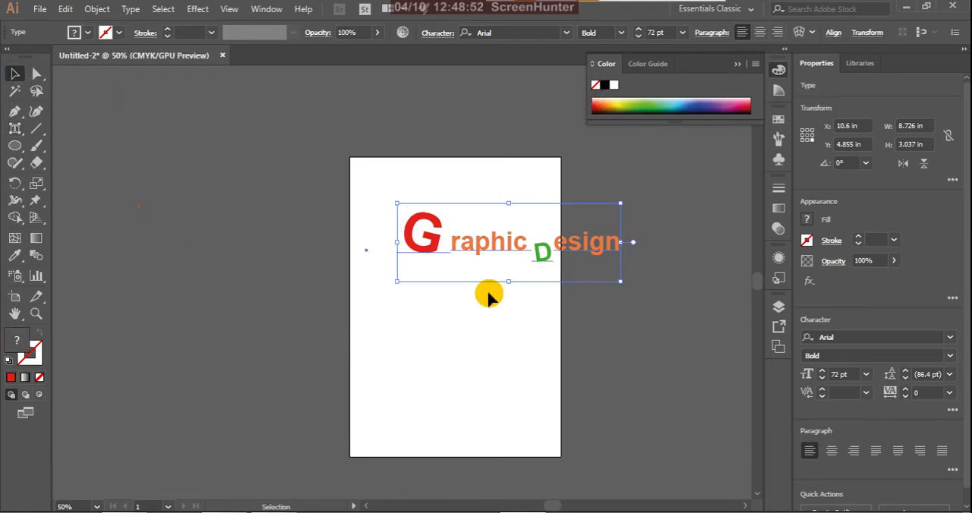
drag(499, 251, 455, 257)
click(467, 339)
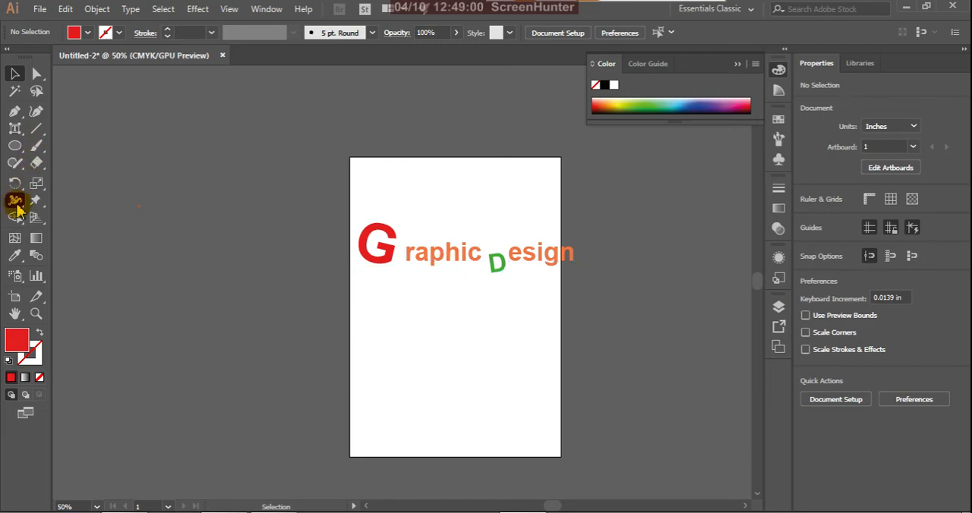
Step: Switch back to the regular Type tool, and delete the "Graphic Design" text from the artboard
click(16, 129)
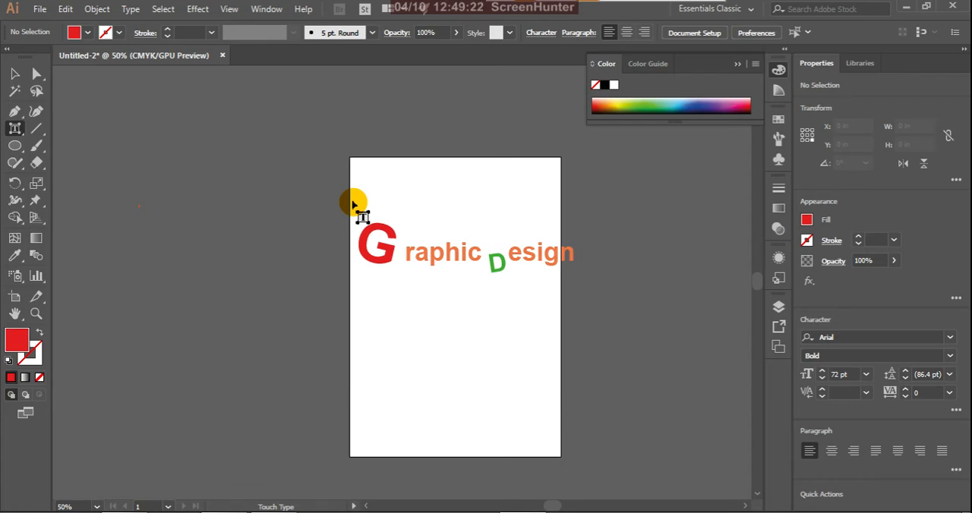
click(17, 133)
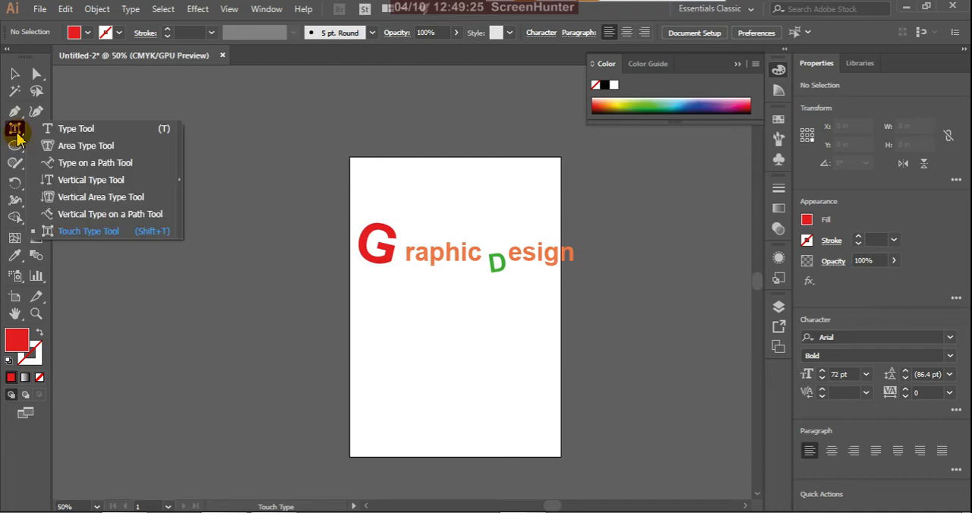
click(67, 131)
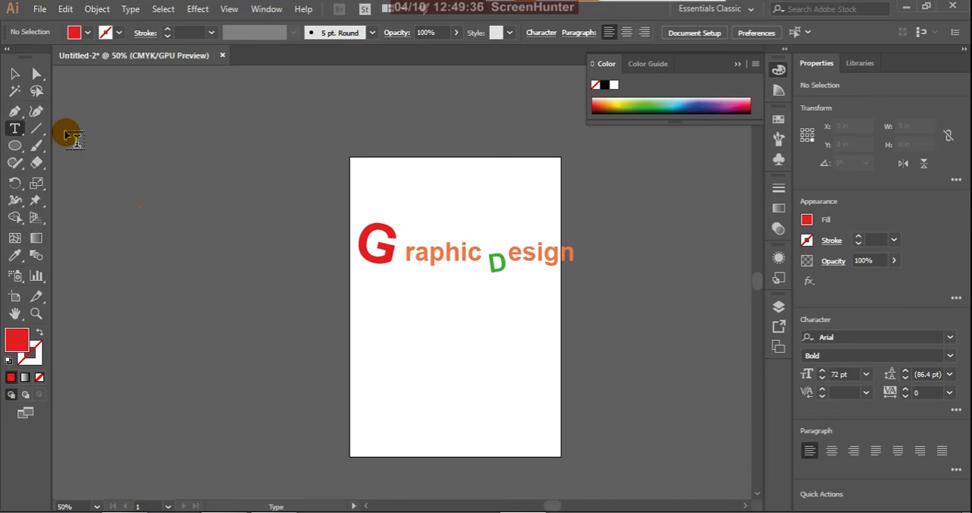
click(15, 74)
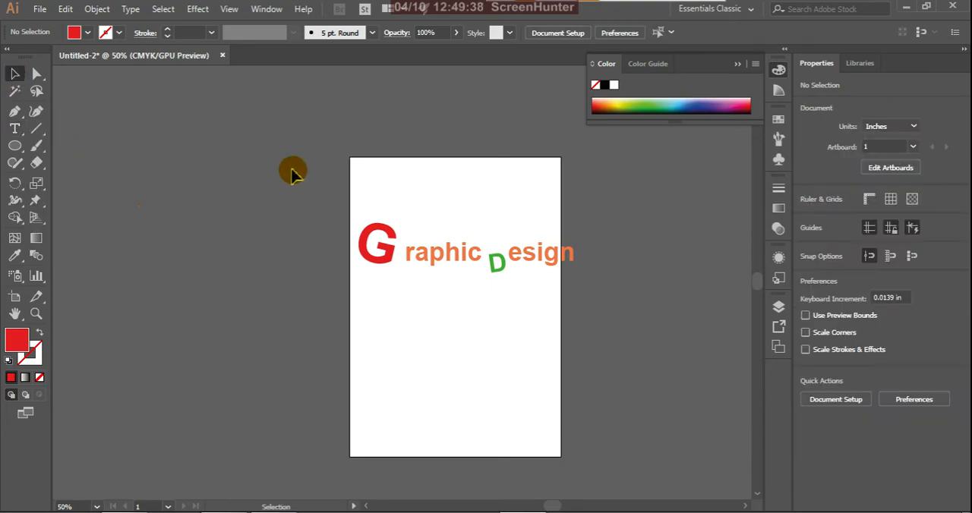
drag(292, 173, 651, 368)
key(Delete)
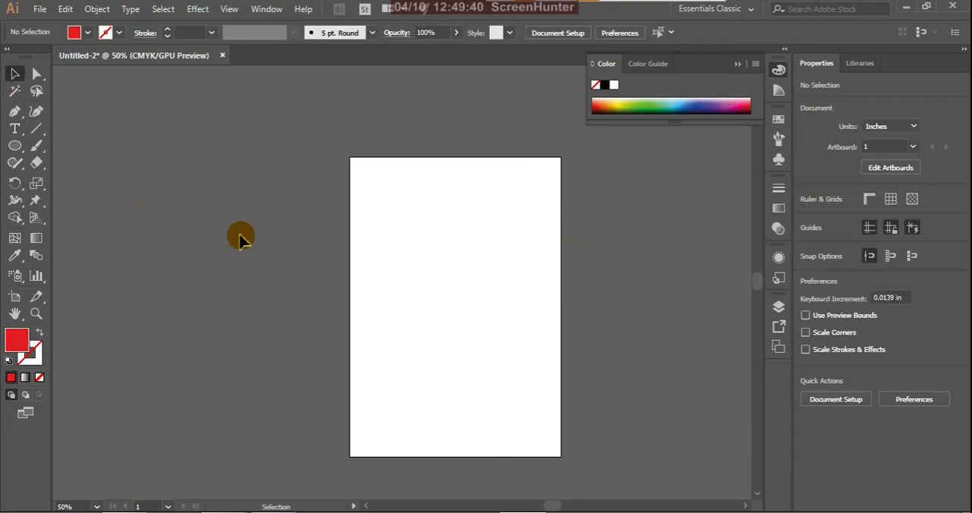
Step: Draw three crossing diagonal lines on the artboard with the Line Segment tool, without fill or stroke, and deselect them
click(36, 129)
drag(41, 135, 116, 152)
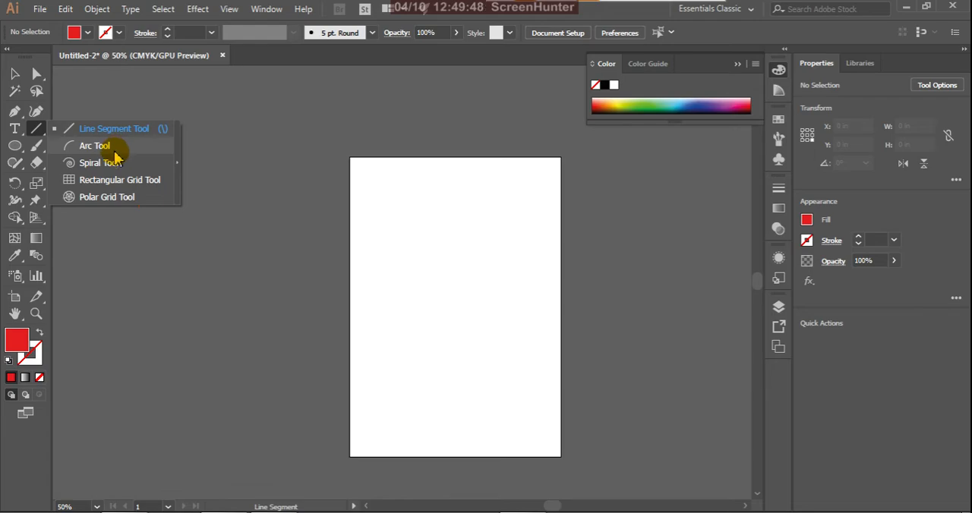
drag(115, 152, 109, 134)
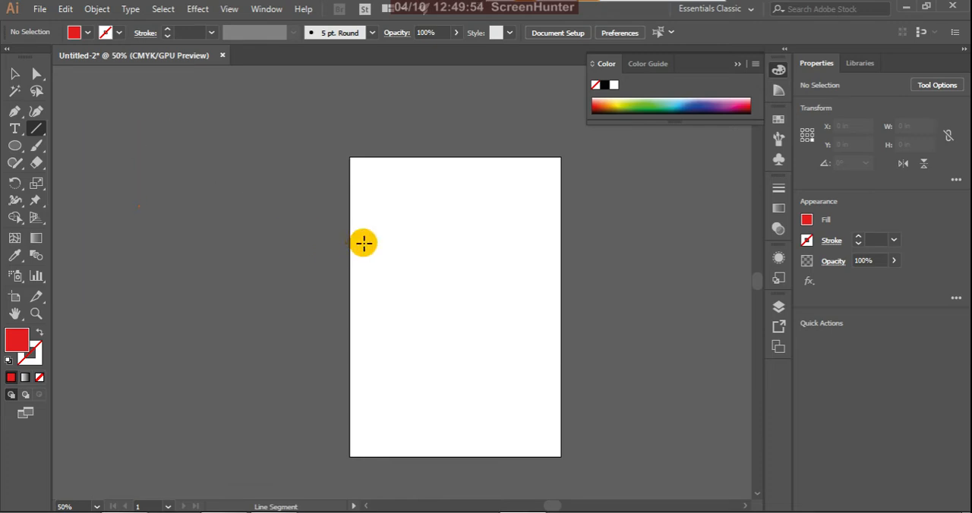
drag(372, 239, 540, 324)
drag(477, 229, 420, 332)
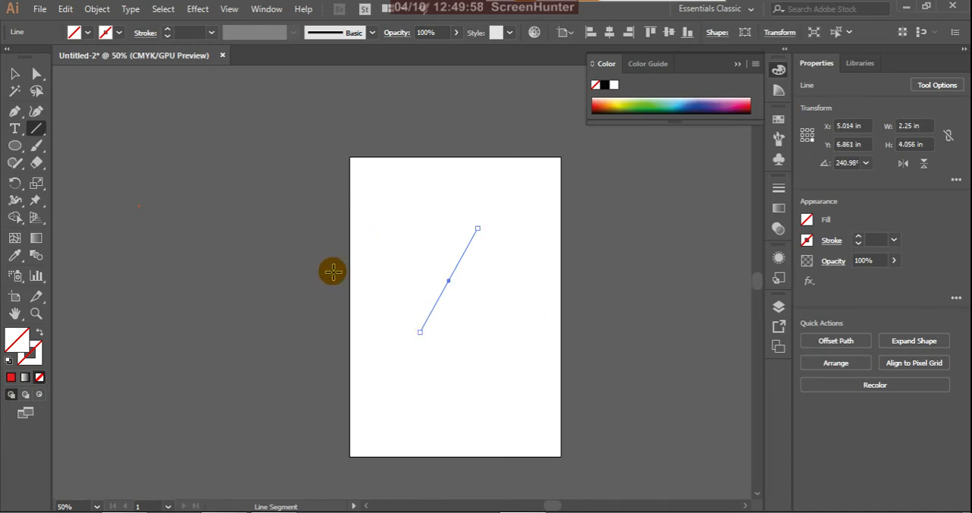
drag(367, 246, 524, 355)
click(14, 74)
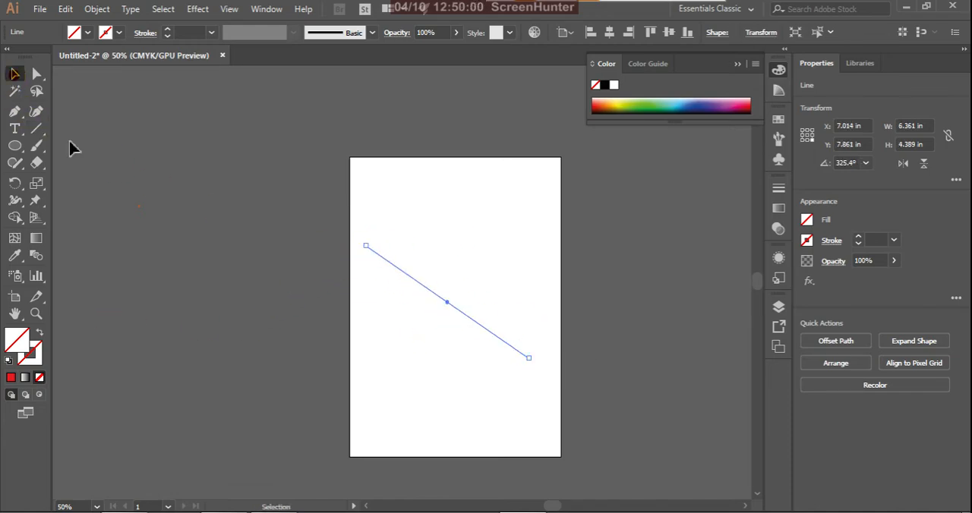
click(276, 310)
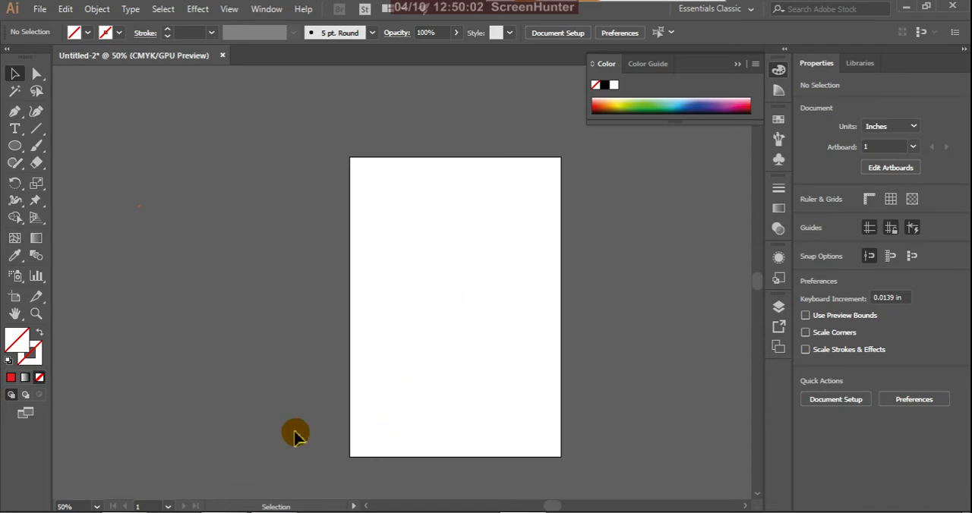
Step: Select all the strokeless lines on the artboard and delete them
scroll(281, 152, down, 1)
drag(282, 151, 614, 460)
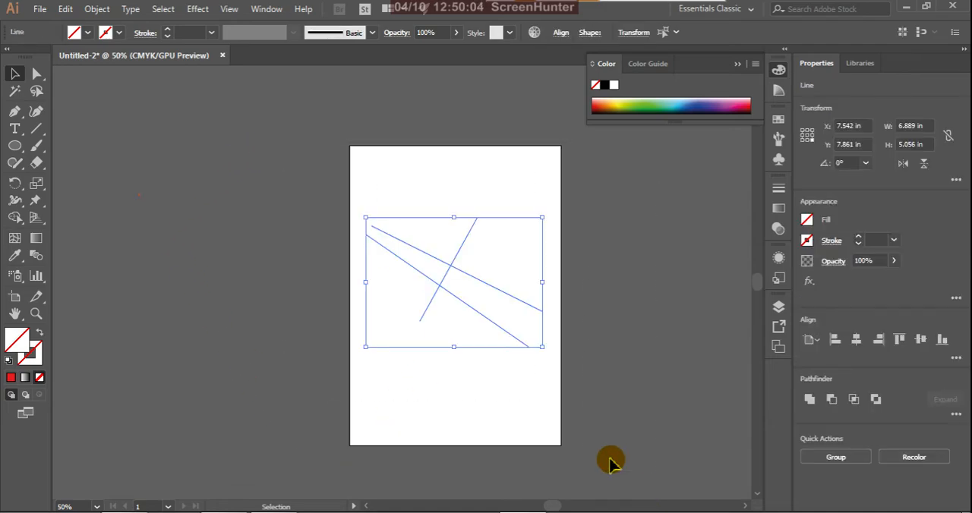
key(Delete)
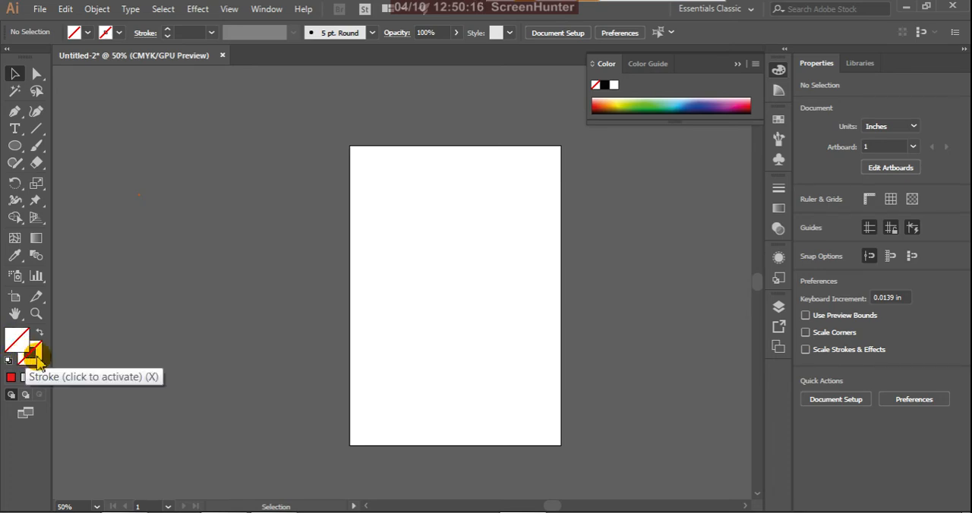
Step: Draw two crossing diagonal lines, about 5.8 × 5.6 in and 4.4 × 6.6 in, with a red 1 pt stroke and no fill, and deselect them
click(38, 362)
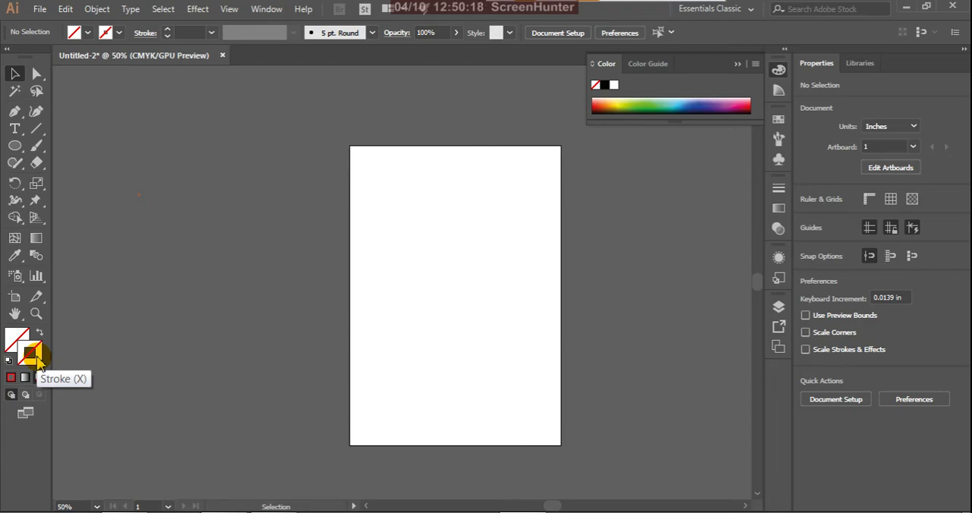
click(11, 377)
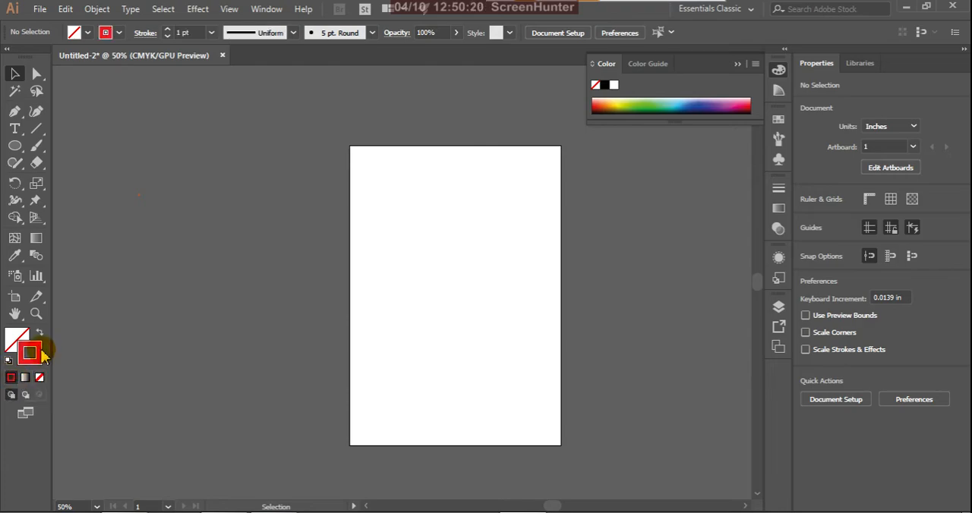
click(36, 129)
drag(356, 241, 503, 381)
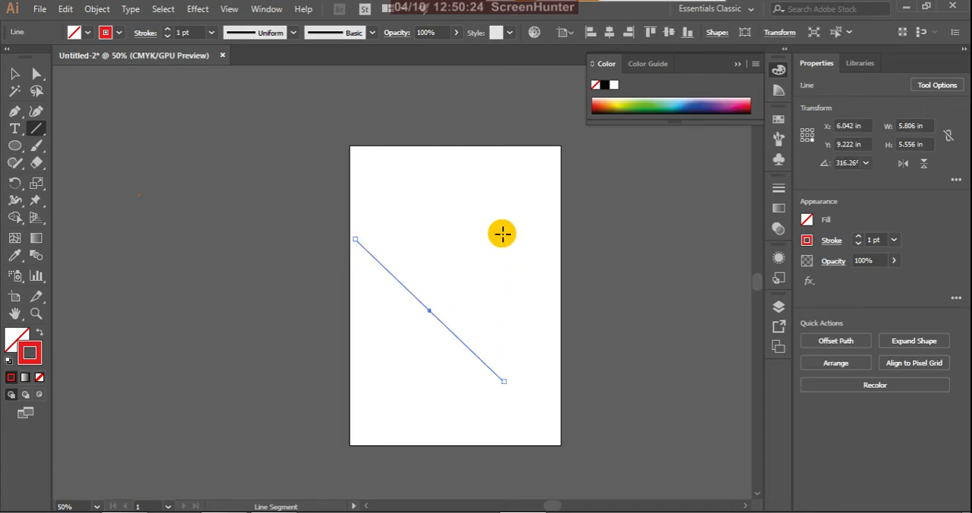
drag(501, 232, 390, 402)
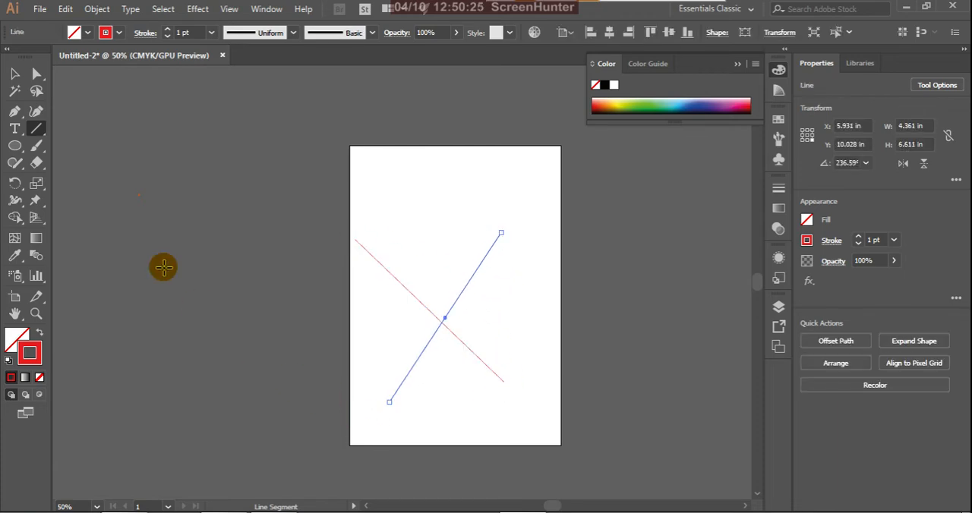
click(14, 74)
click(267, 322)
scroll(290, 107, down, 1)
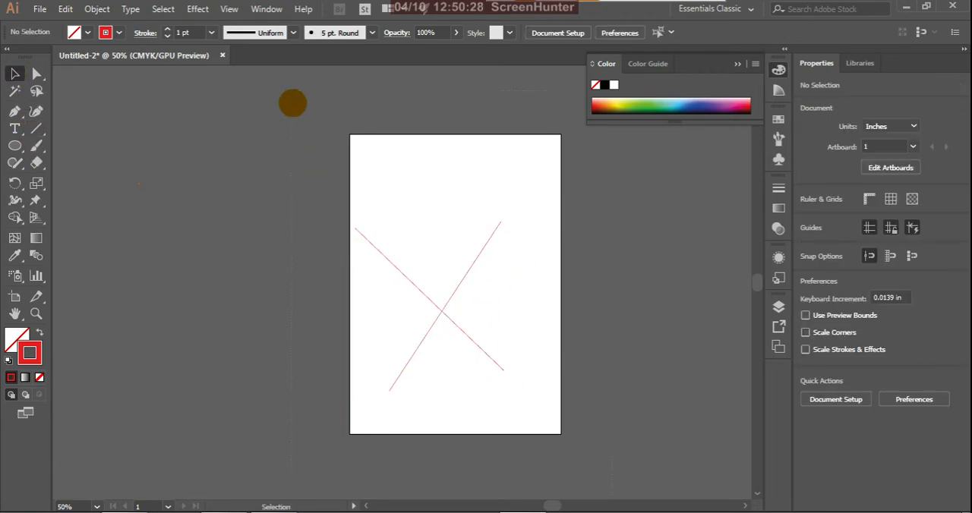
Step: Delete both crossing lines and draw a new diagonal line, about 5.8 × 4.6 in, with the Line Segment tool
key(ctrl+a)
key(Delete)
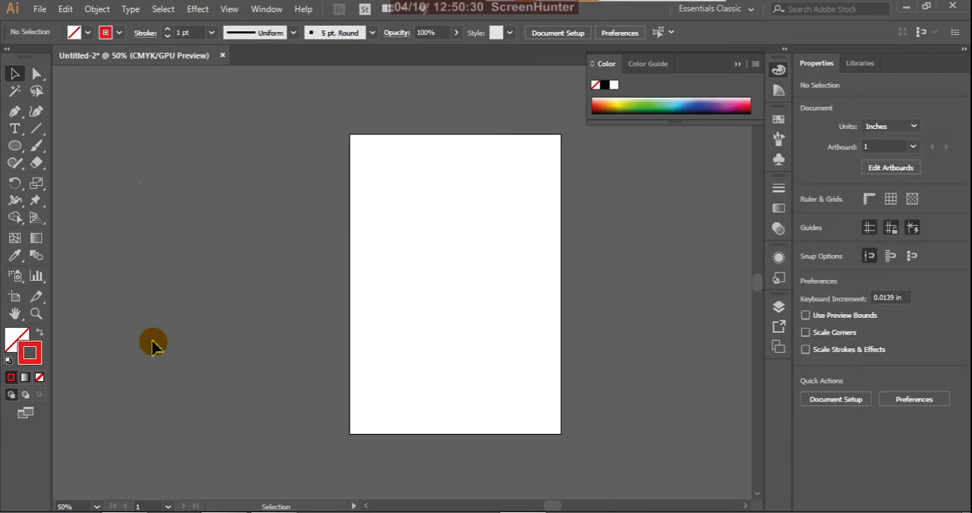
click(37, 129)
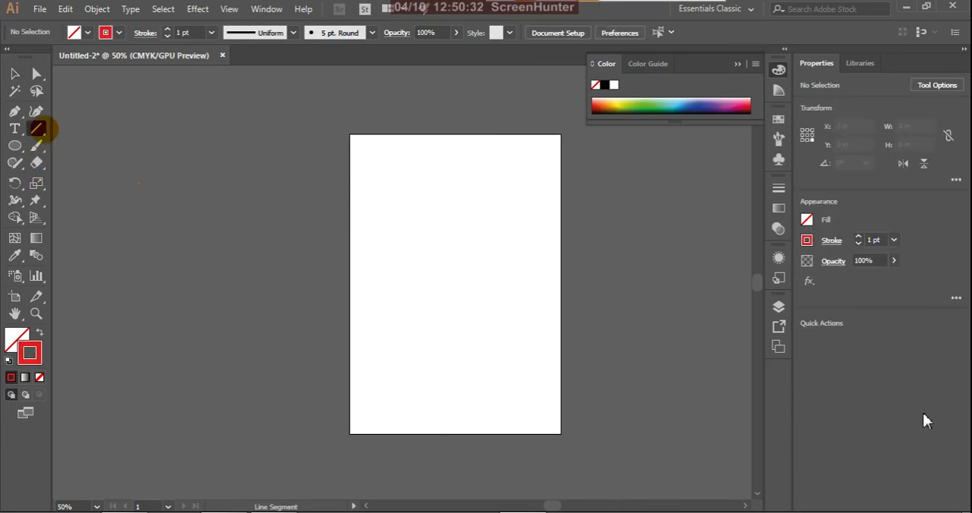
drag(386, 227, 533, 343)
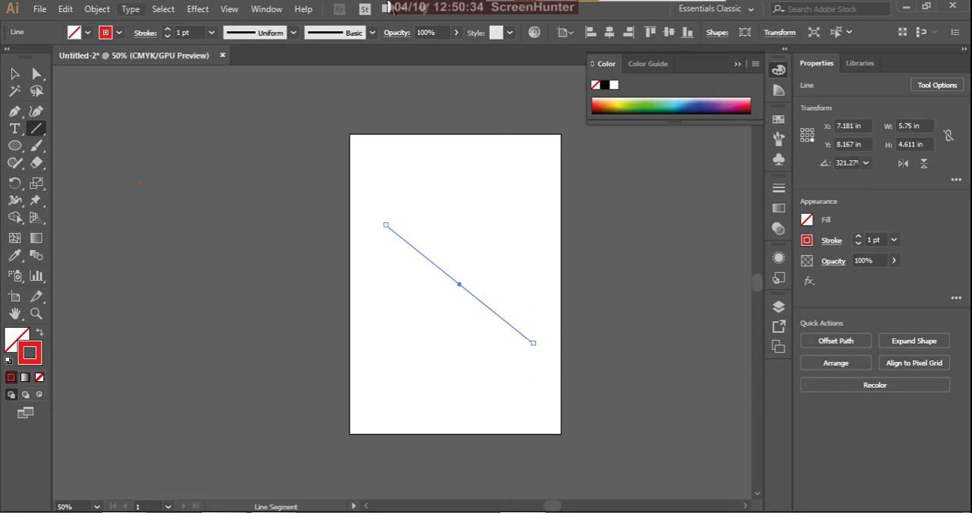
Step: Set the Line Segment tool options to an angle of 225° with Fill Line enabled
double_click(37, 130)
drag(462, 185, 213, 229)
click(210, 261)
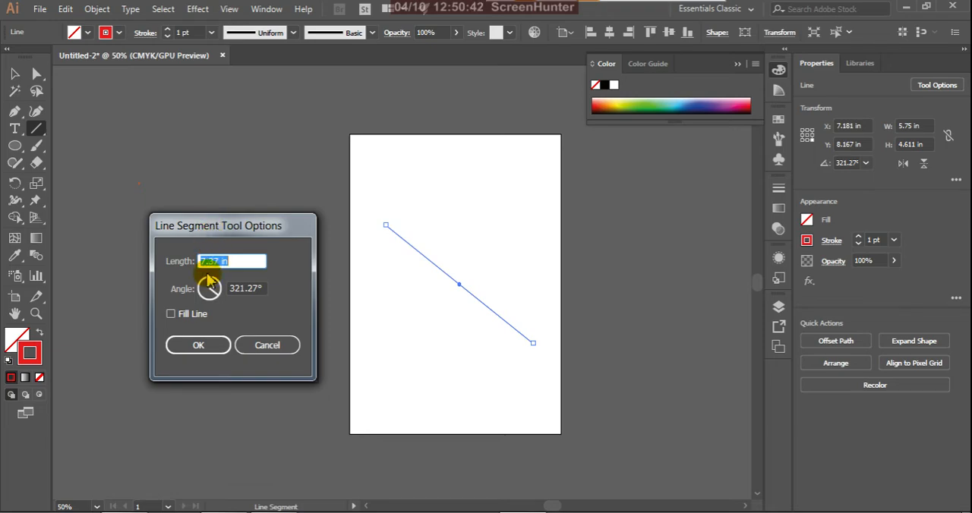
click(171, 316)
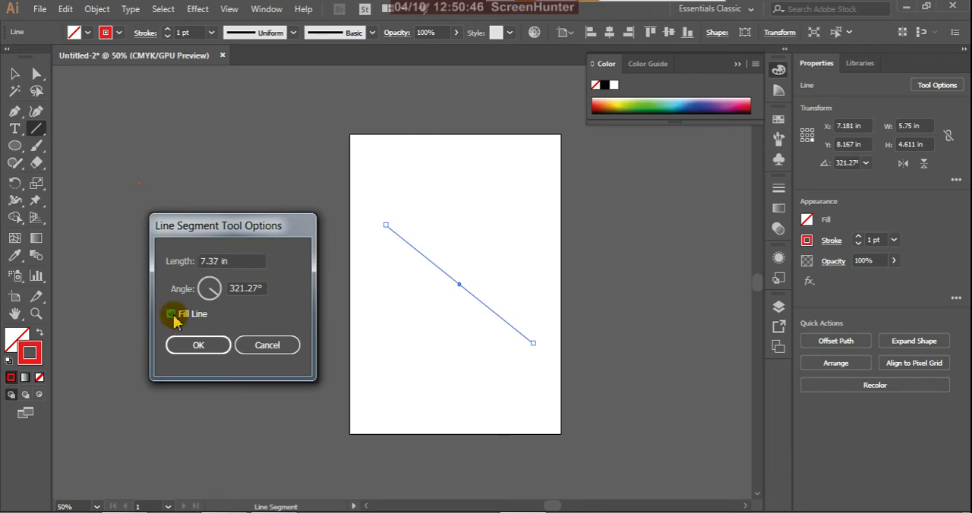
click(207, 296)
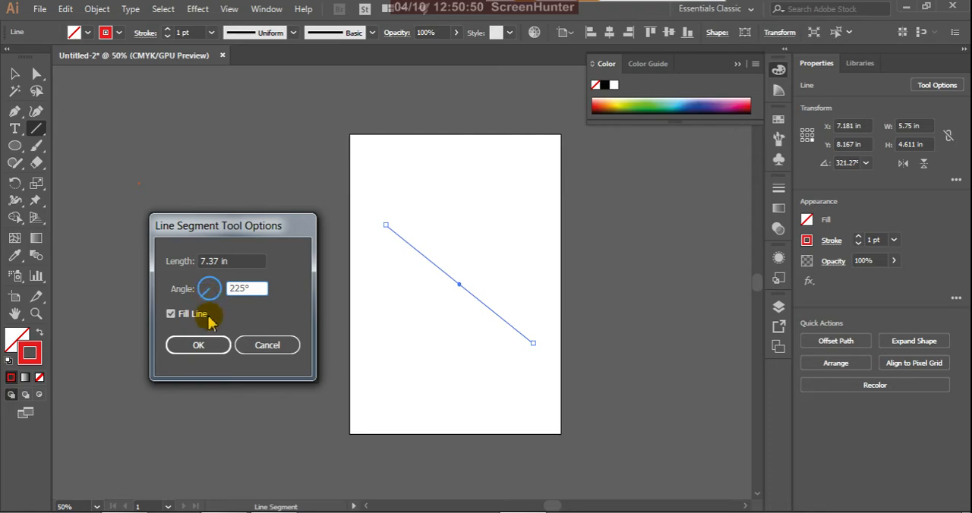
click(217, 345)
Step: Draw three more diagonal lines, the last about 8.9 × 6.5 in and reaching off the artboard, and recheck the Line Segment options without changes
drag(362, 282, 445, 352)
drag(507, 228, 459, 374)
drag(431, 215, 658, 383)
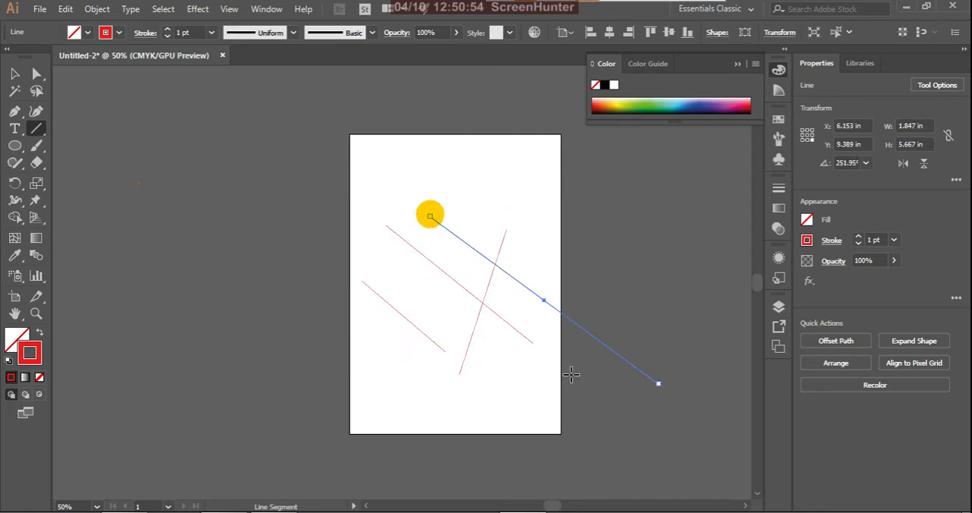
double_click(37, 129)
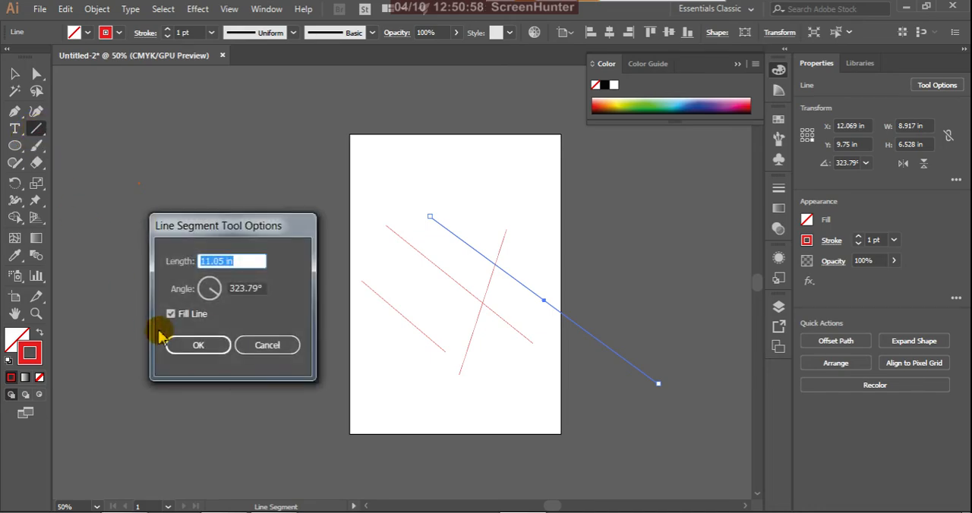
click(266, 348)
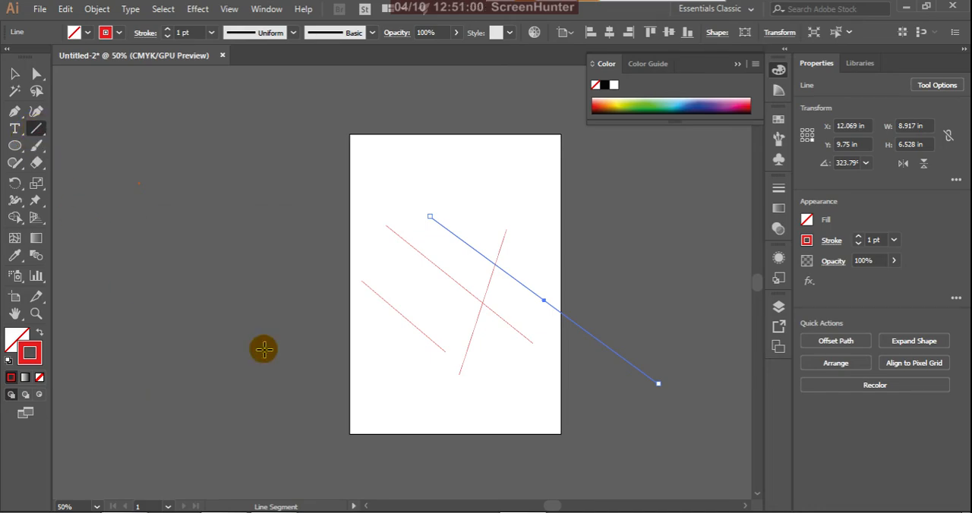
Step: Swap the Line Segment tool for the Arc tool, and select and delete all the lines
drag(37, 129, 80, 149)
click(14, 74)
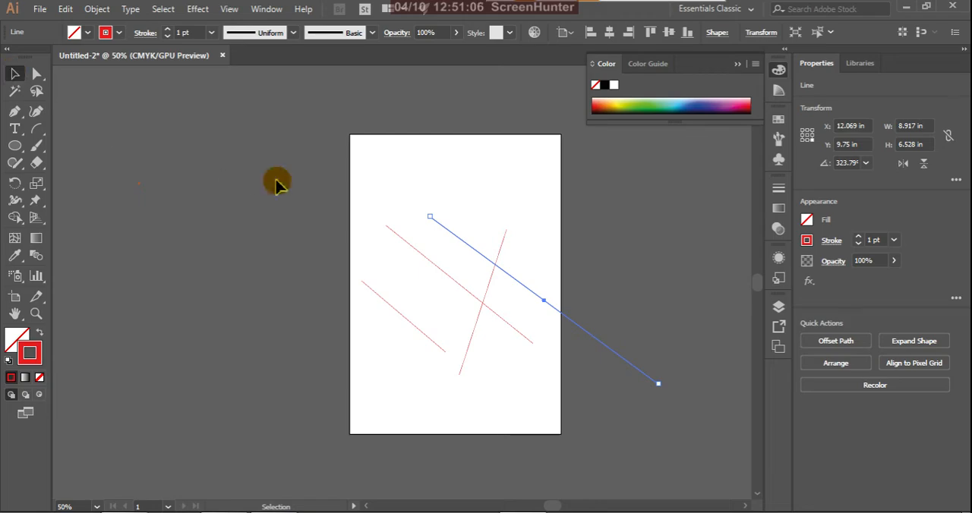
drag(276, 184, 698, 471)
key(Delete)
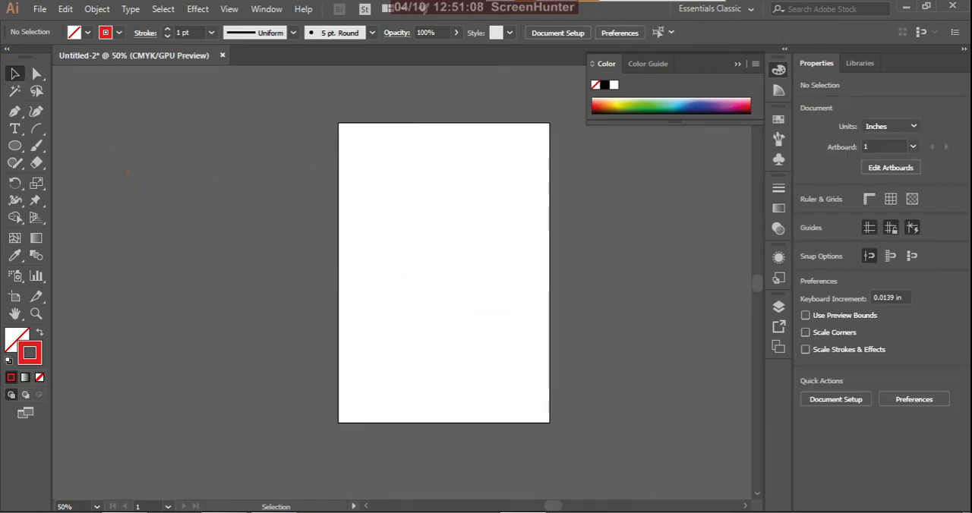
Step: Draw an open arc about 4.9 × 3.2 in on the artboard and open the Arc tool's options, moved clear of the artwork
click(37, 129)
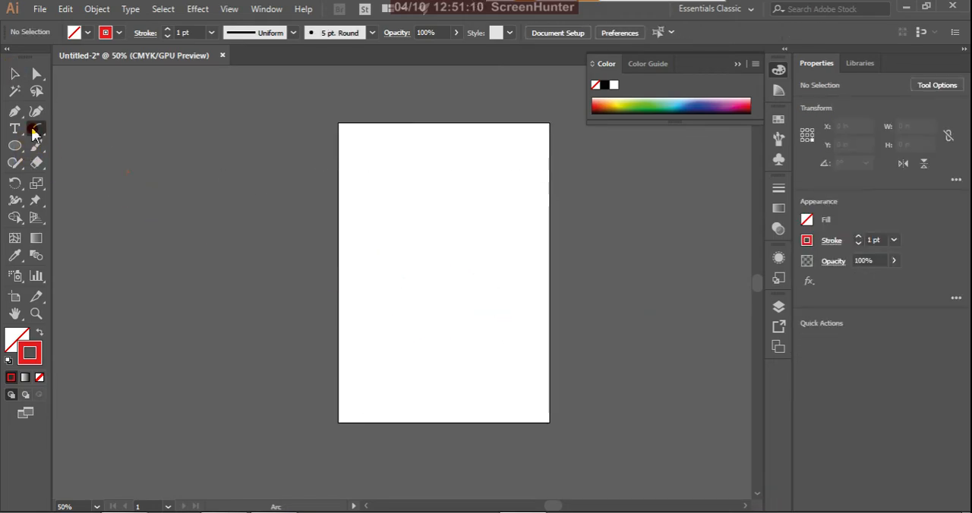
drag(393, 227, 518, 308)
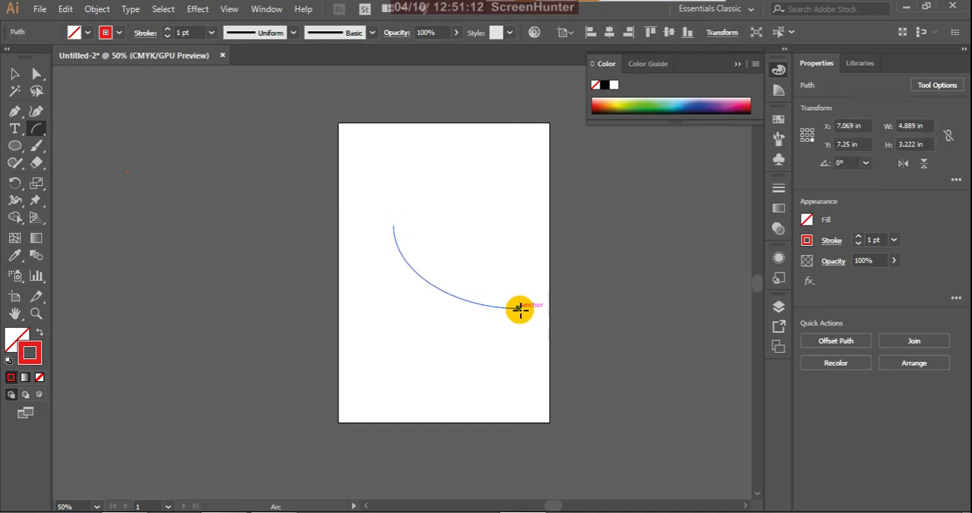
click(37, 131)
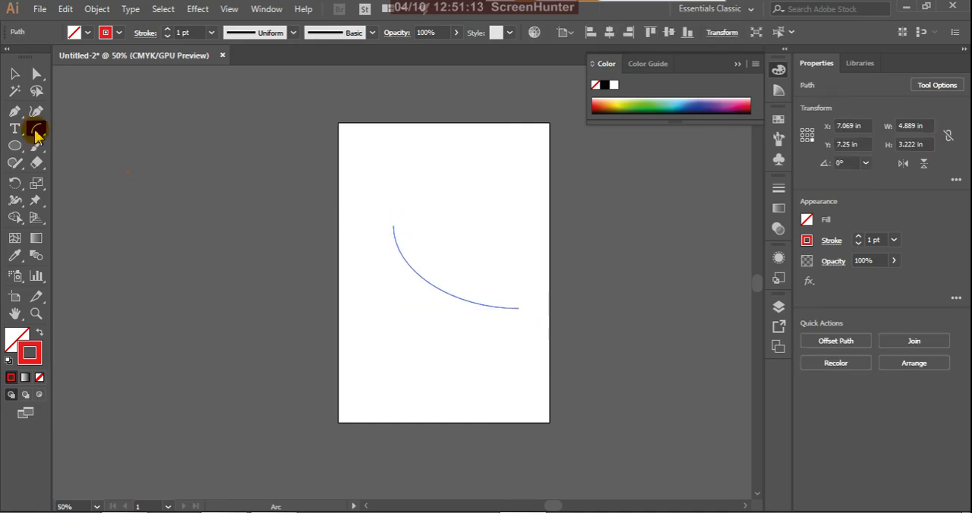
click(37, 132)
drag(201, 189, 128, 206)
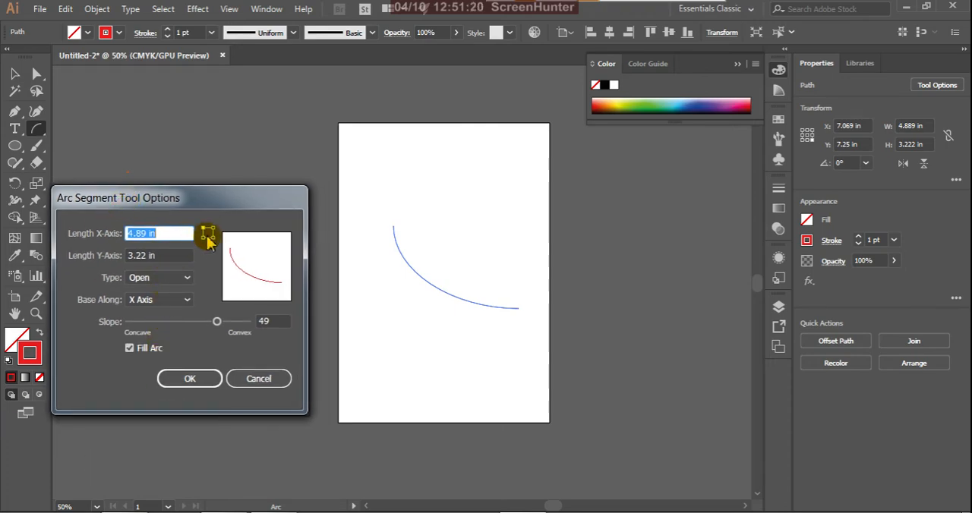
Step: Preview the arc from the lower-left and upper-right origin points, and return to the upper-left origin
click(205, 238)
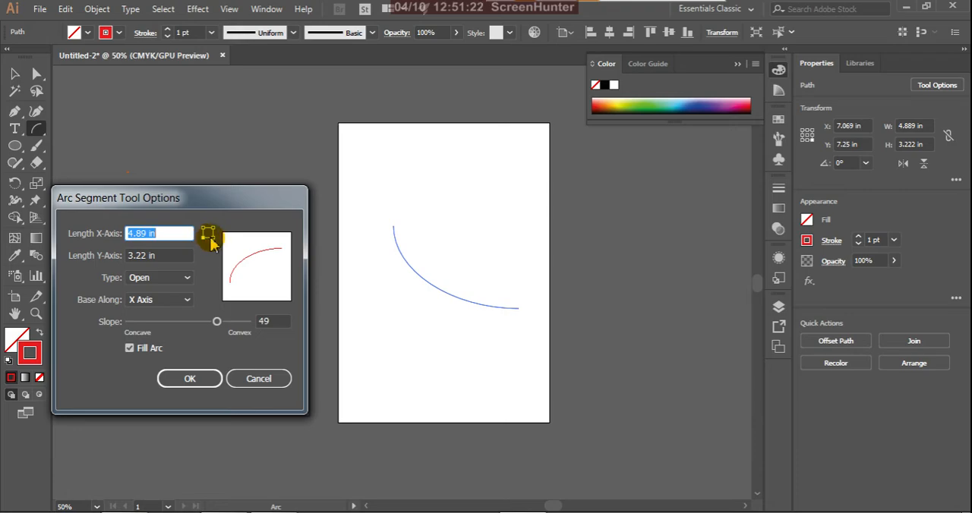
click(213, 230)
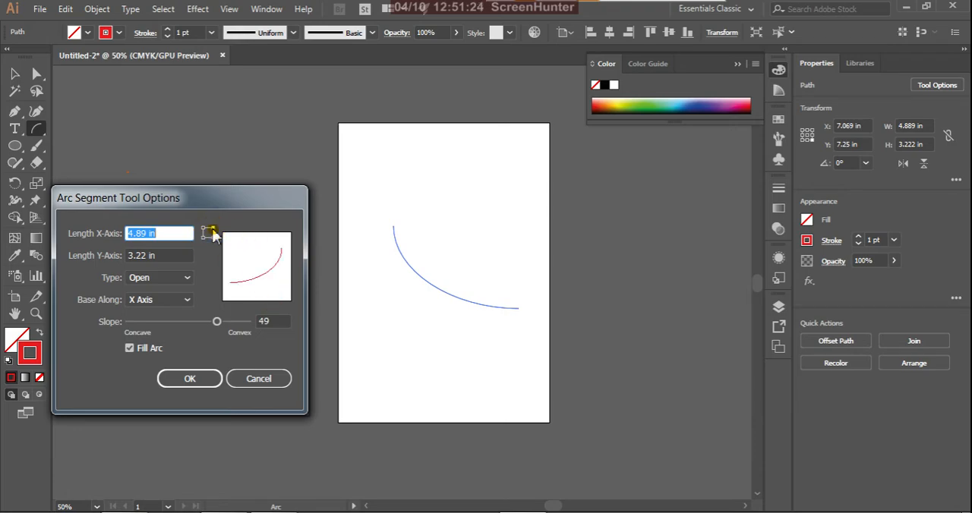
click(207, 233)
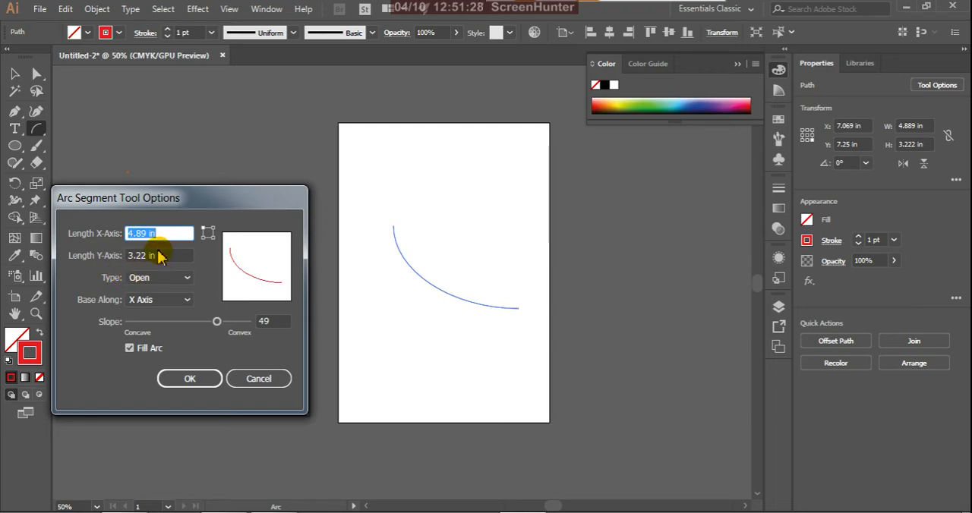
Step: Compare the Open and Closed arc types in the preview, and apply Closed with Fill Arc enabled
click(188, 279)
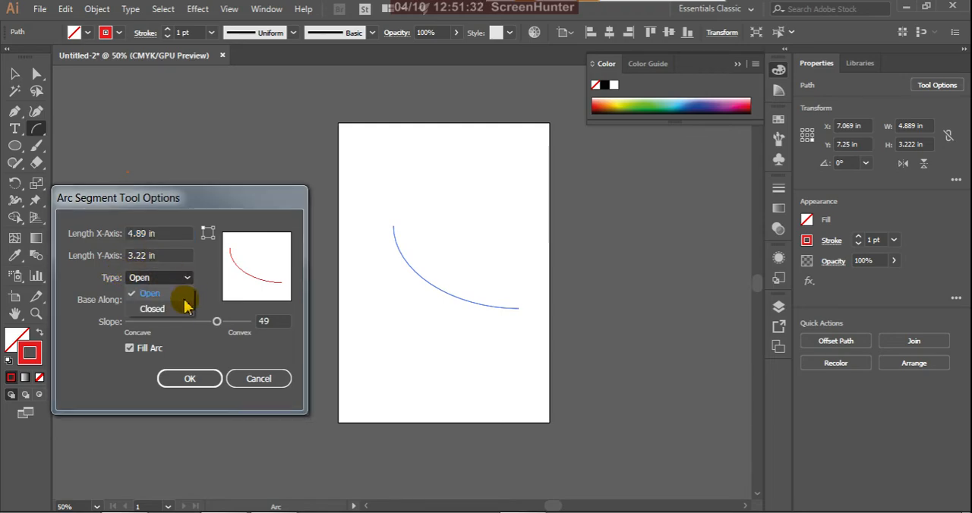
click(182, 310)
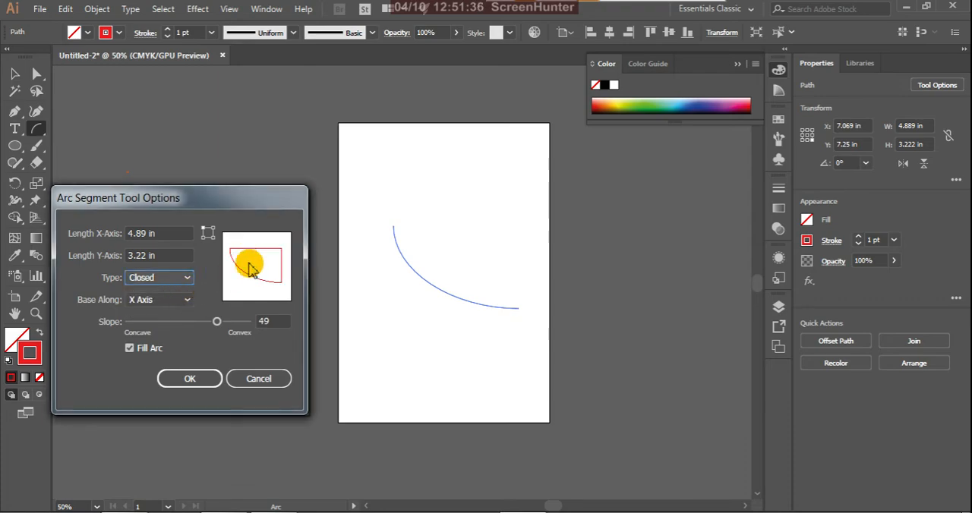
click(189, 279)
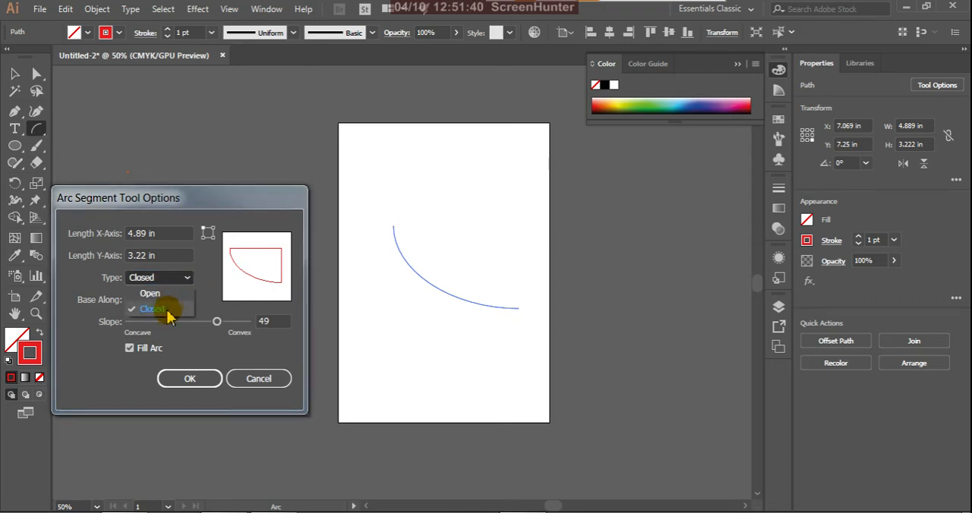
click(168, 296)
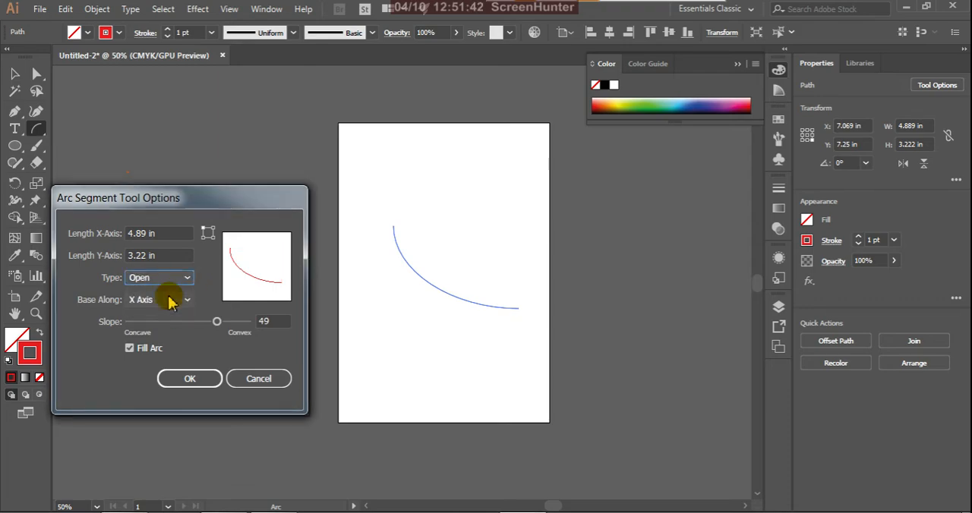
click(188, 278)
click(181, 307)
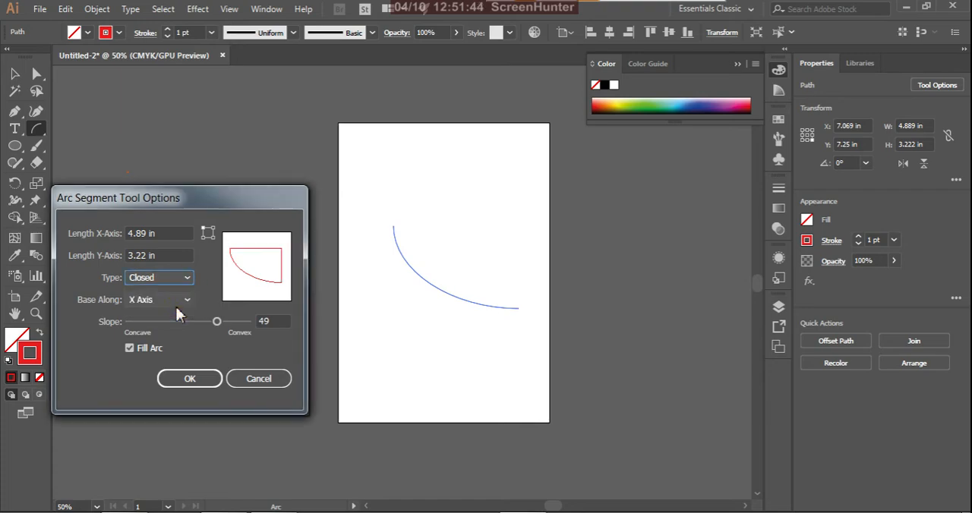
click(186, 379)
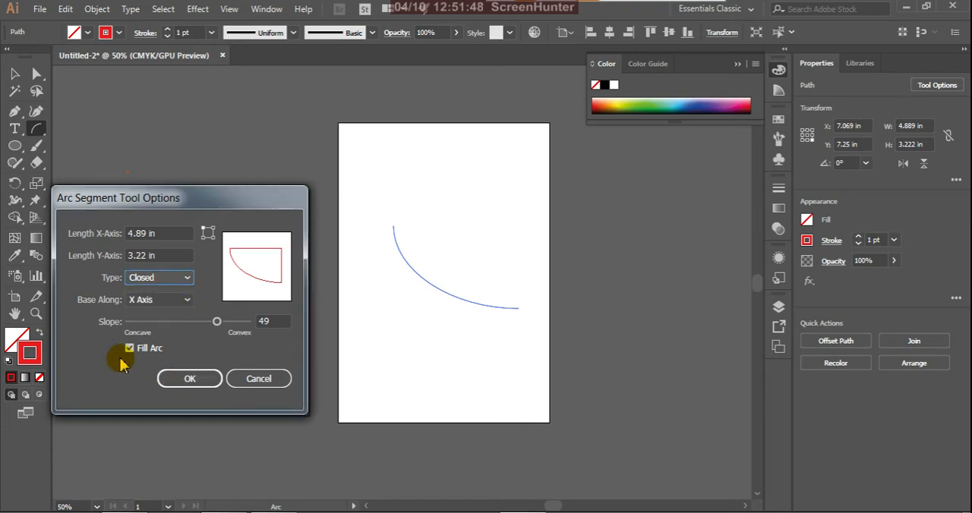
click(182, 377)
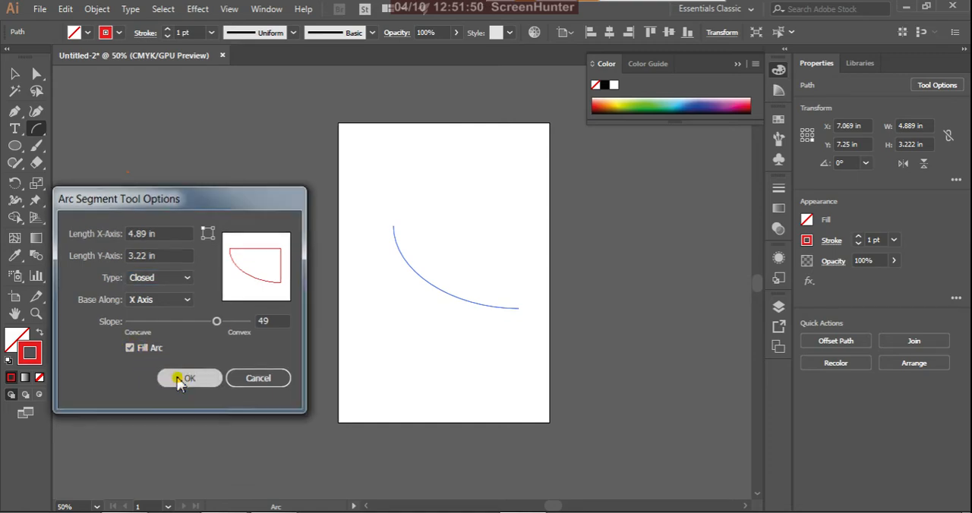
Step: Draw two unfilled closed arcs, about 4.4 × 4.4 in and 3 × 2.2 in, and give the smaller one a brown stroke
drag(375, 198, 492, 310)
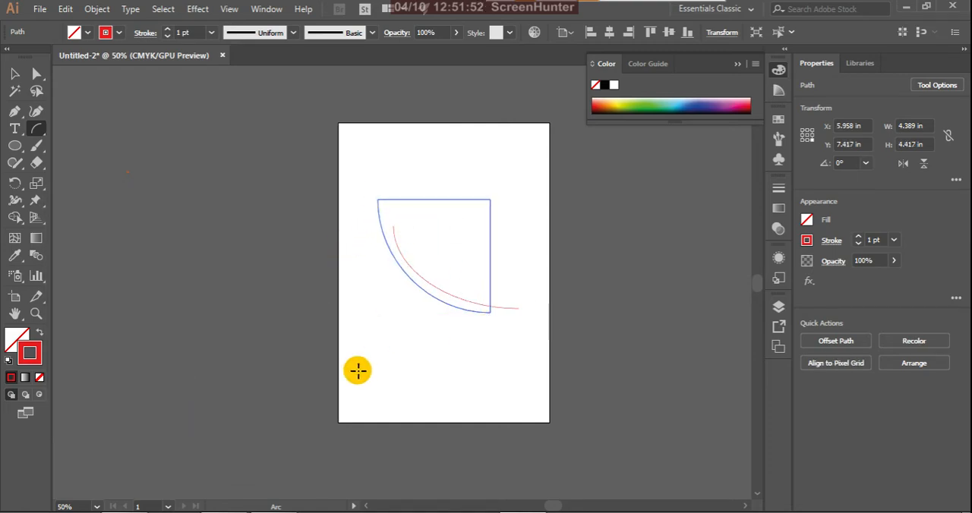
drag(363, 336, 394, 397)
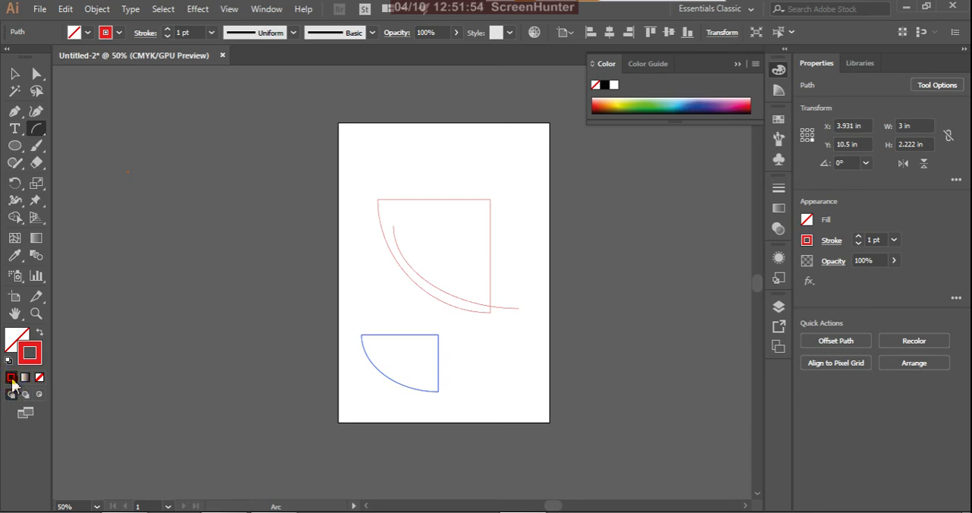
click(608, 108)
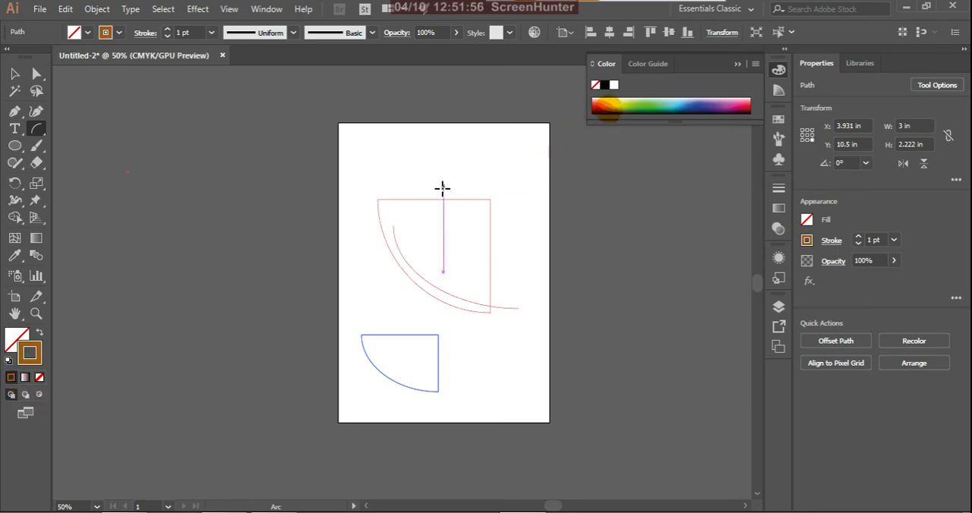
Step: Draw a closed arc about 4.3 × 4 in with a brown fill, and one about 5.4 × 3.9 in below it with an orange fill
drag(417, 160, 527, 261)
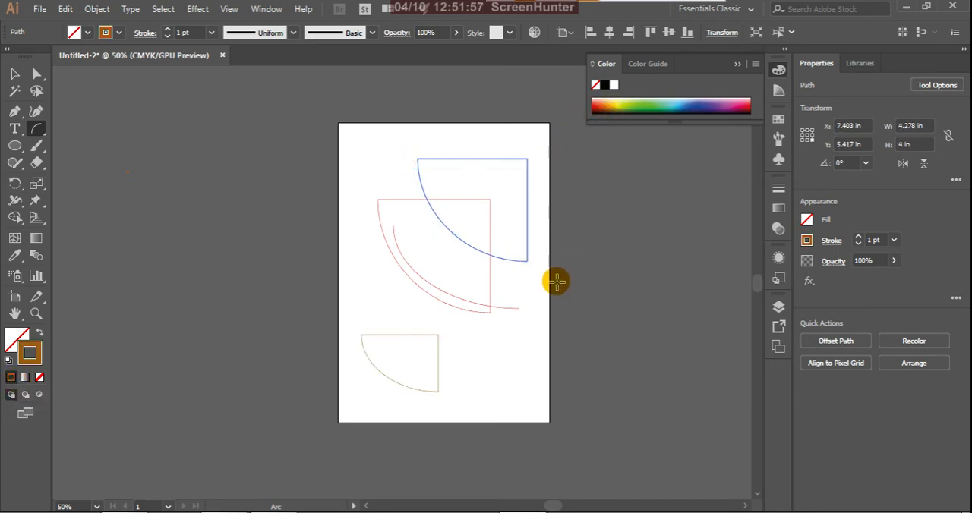
click(11, 378)
drag(370, 280, 508, 376)
click(609, 103)
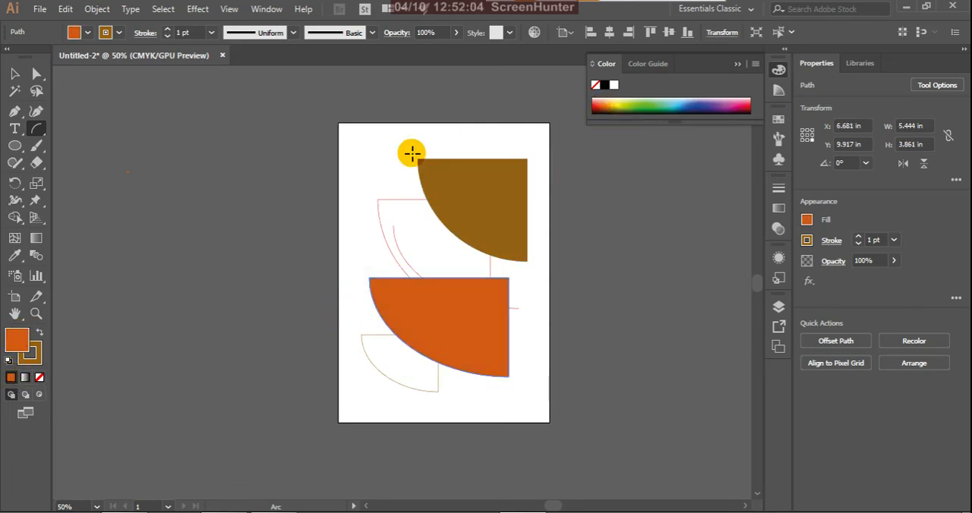
Step: Set the Arc tool to Open with Fill Arc disabled, and draw an unfilled arc about 5.4 × 4.9 in across the artboard's left edge
double_click(34, 132)
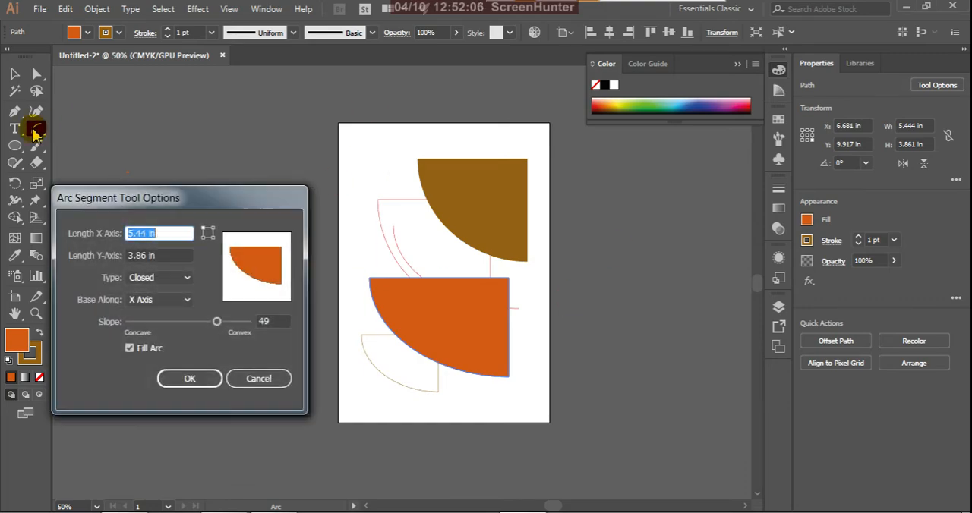
click(187, 280)
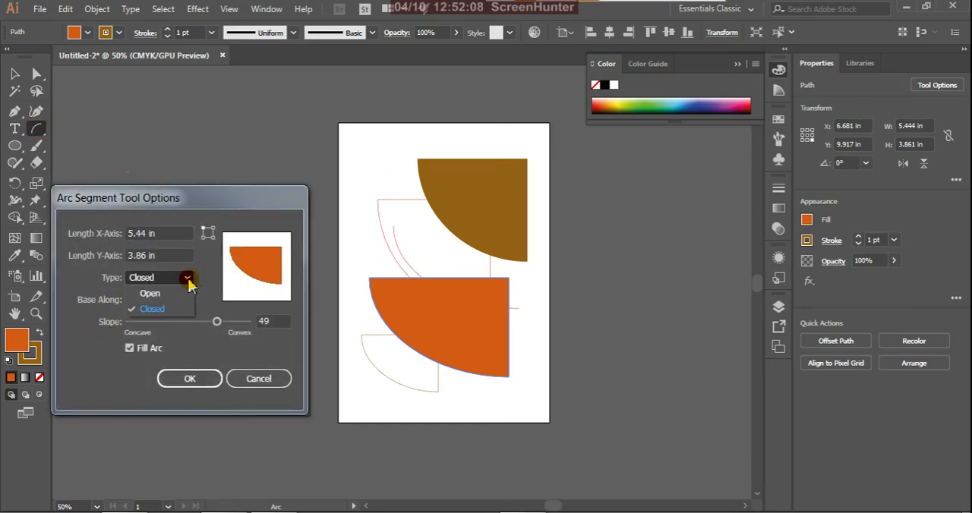
click(171, 295)
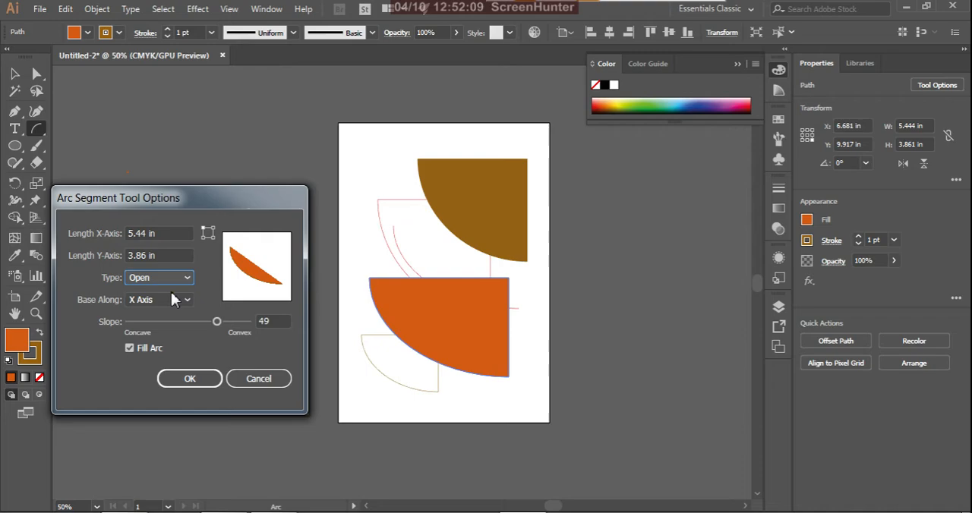
click(129, 349)
click(190, 378)
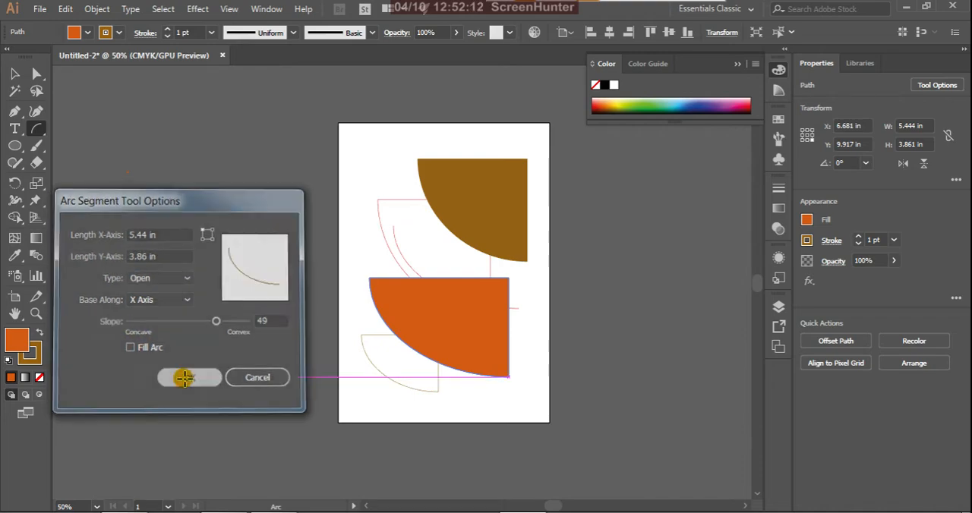
drag(319, 219, 458, 345)
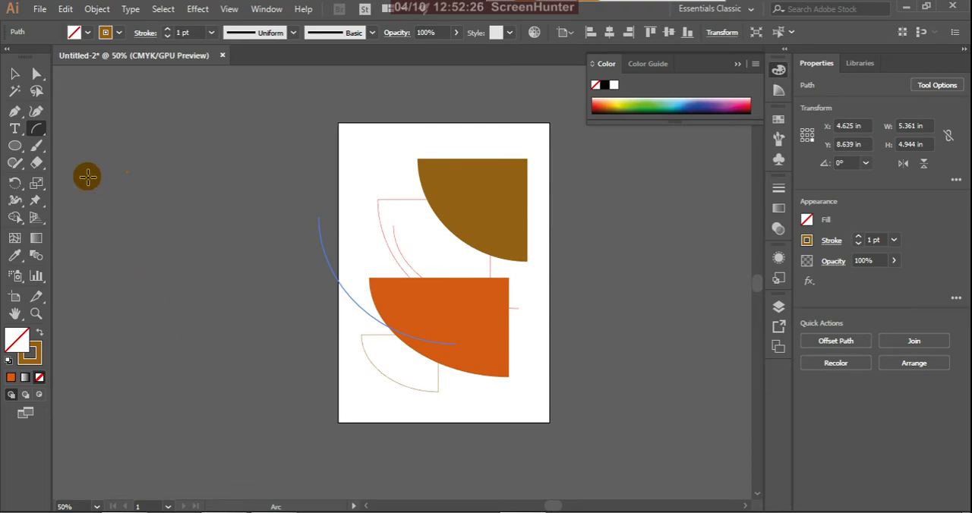
Step: Delete all the arcs from the artboard
click(37, 135)
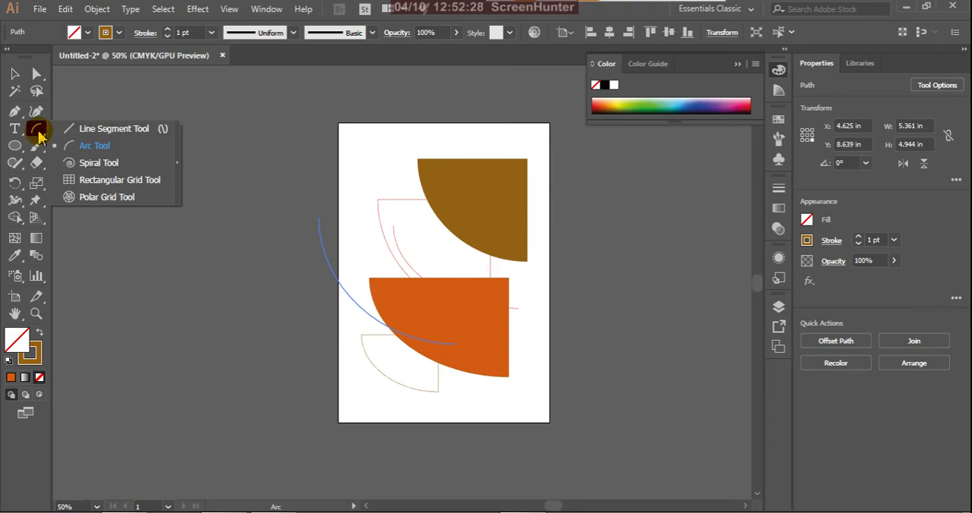
click(86, 164)
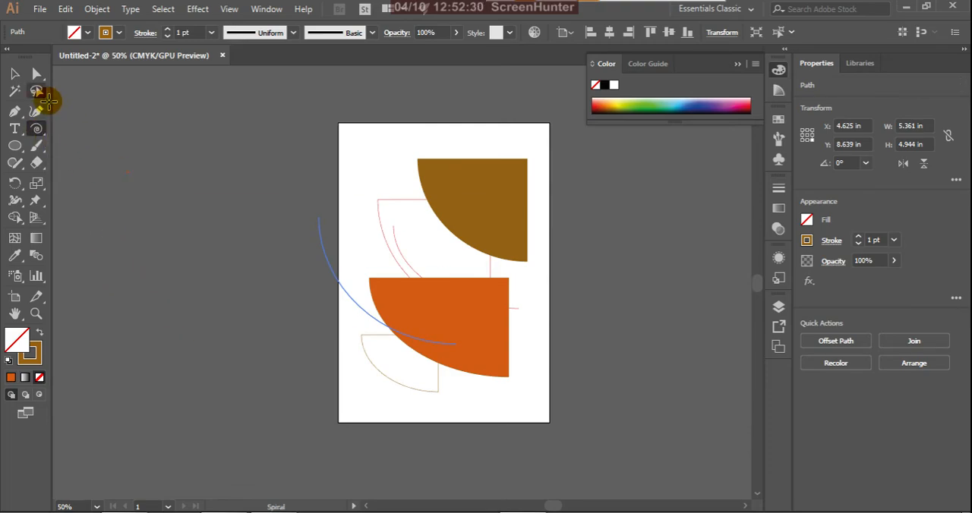
click(16, 75)
drag(194, 124, 634, 490)
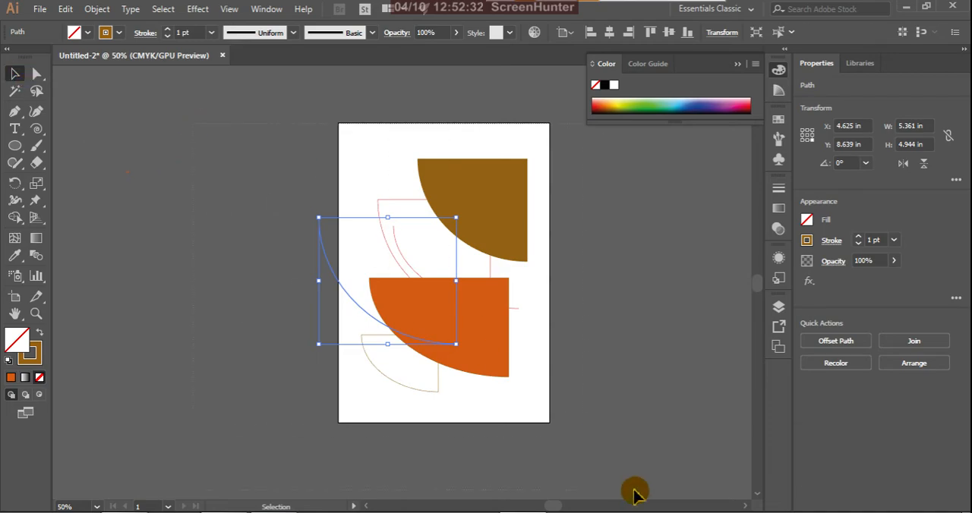
key(Delete)
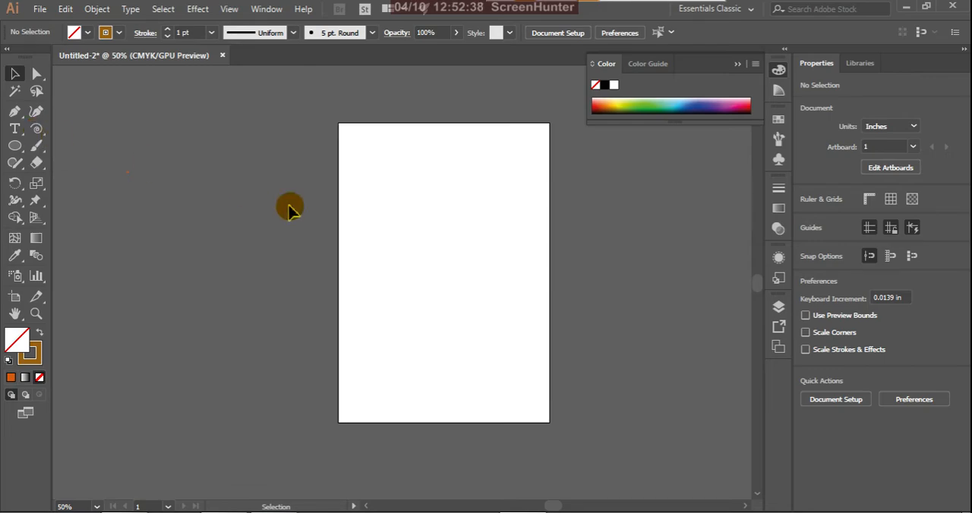
click(37, 129)
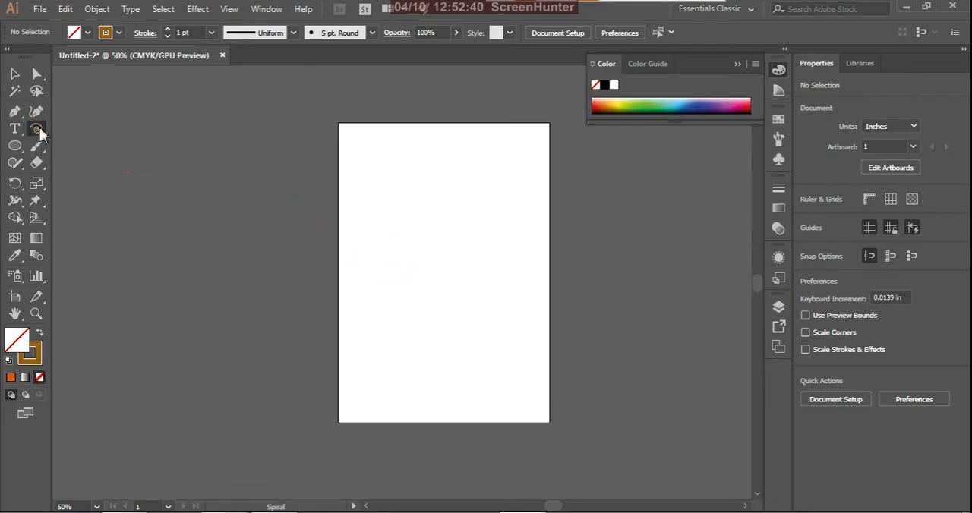
drag(423, 245, 507, 322)
drag(507, 322, 434, 275)
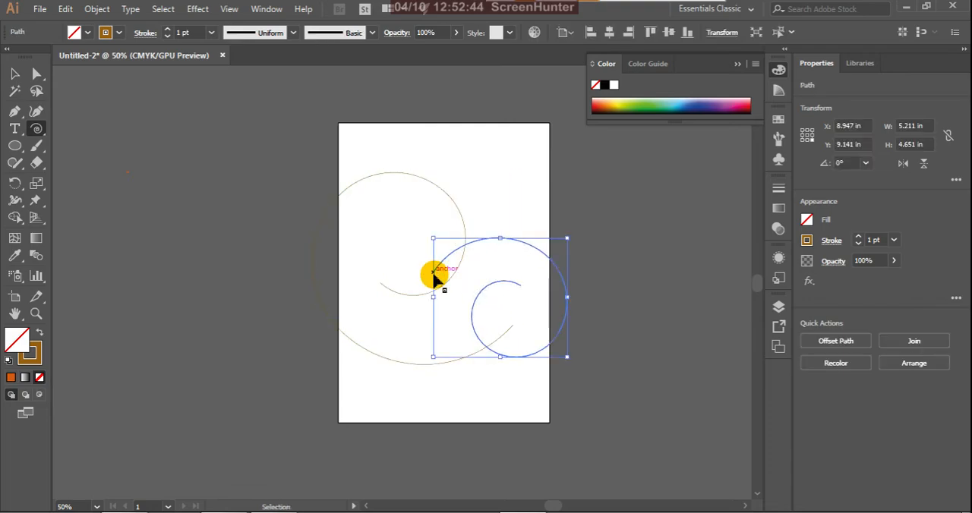
key(ctrl+z)
key(ctrl+z)
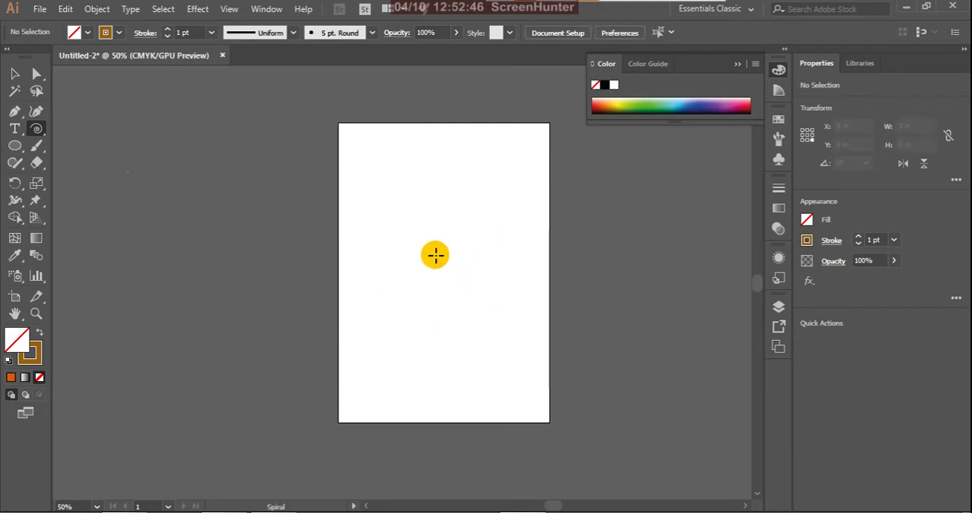
Step: Draw a spiral about 3.2 × 3.1 in near the artboard's centre, and add one with radius 1.9078 in, decay 20% and 5 segments
drag(433, 253, 470, 288)
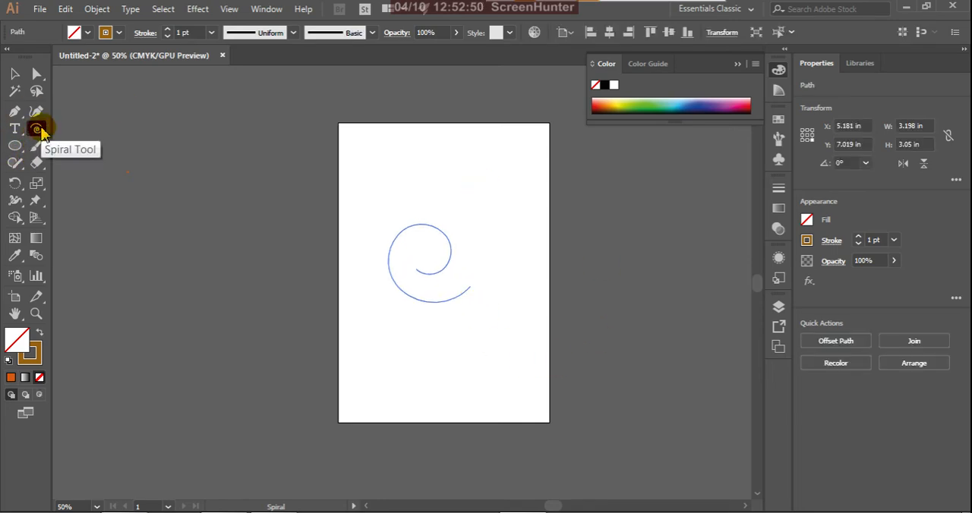
click(447, 265)
mouse_move(568, 224)
mouse_down()
mouse_move(581, 242)
mouse_move(576, 213)
mouse_up()
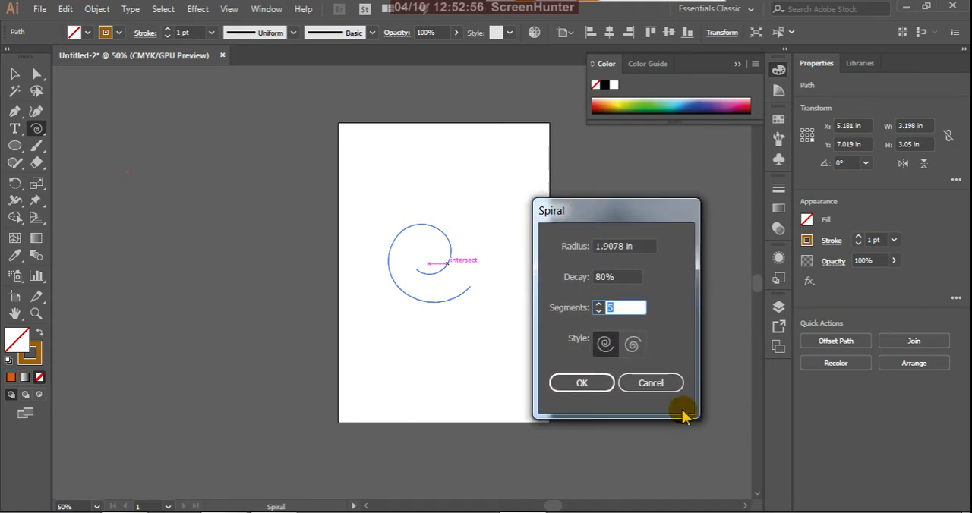
double_click(621, 278)
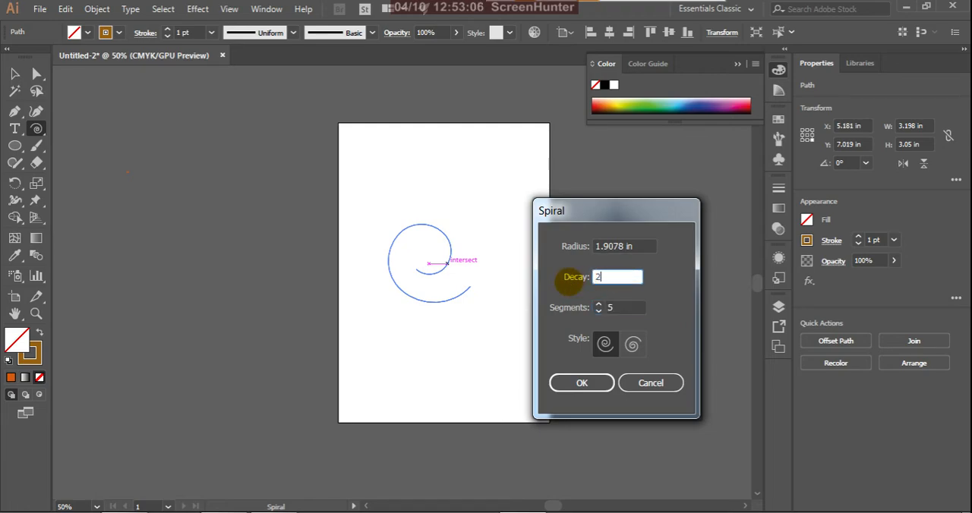
click(580, 383)
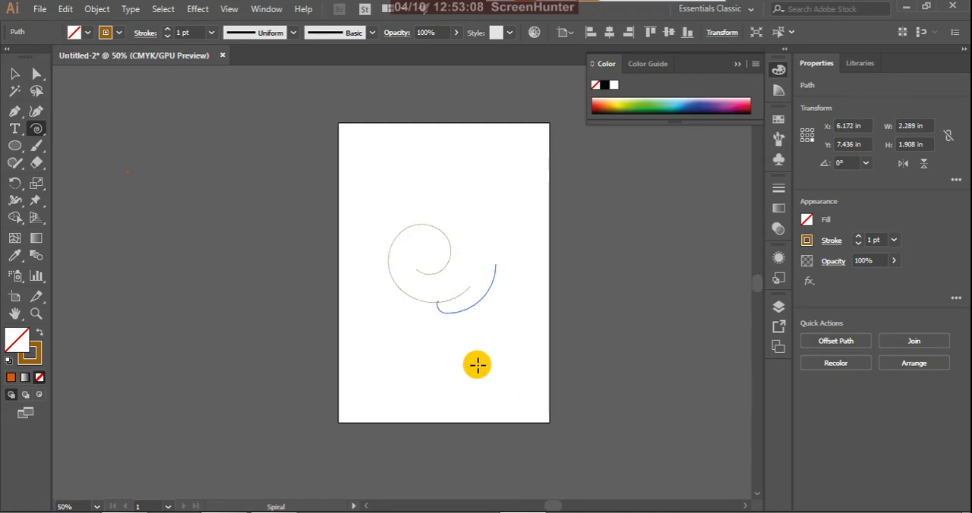
Step: Draw another spiral across the first one, and add two spirals with decay 50%, the lower one about 4.6 × 2.8 in
drag(447, 182, 507, 241)
click(507, 240)
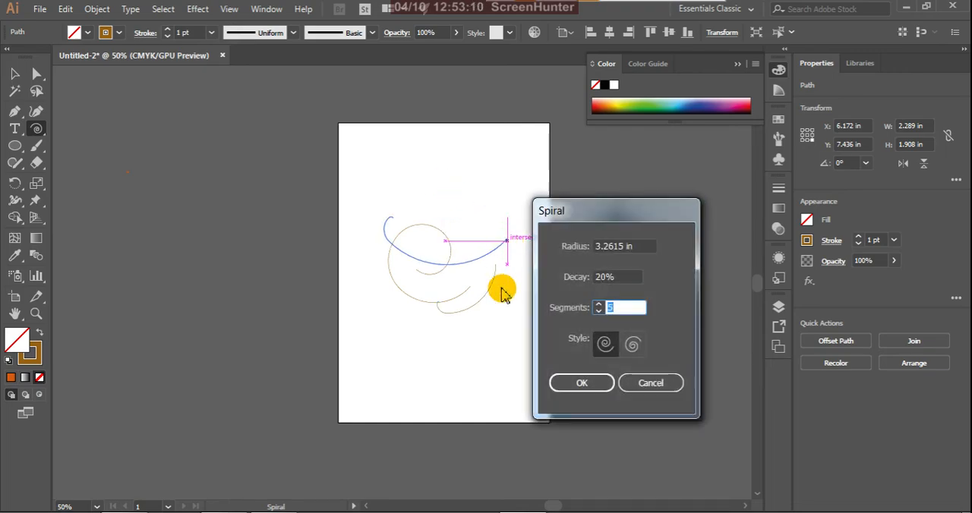
drag(618, 278, 572, 280)
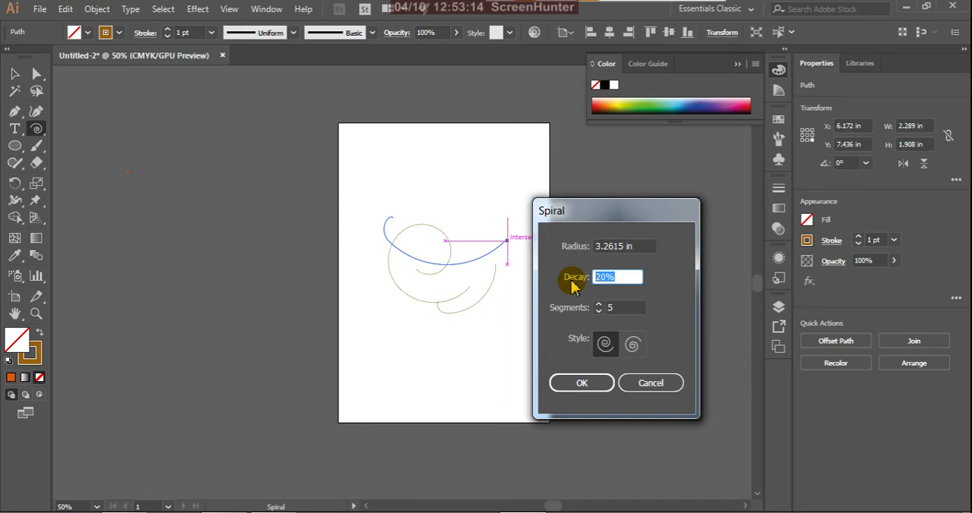
click(565, 384)
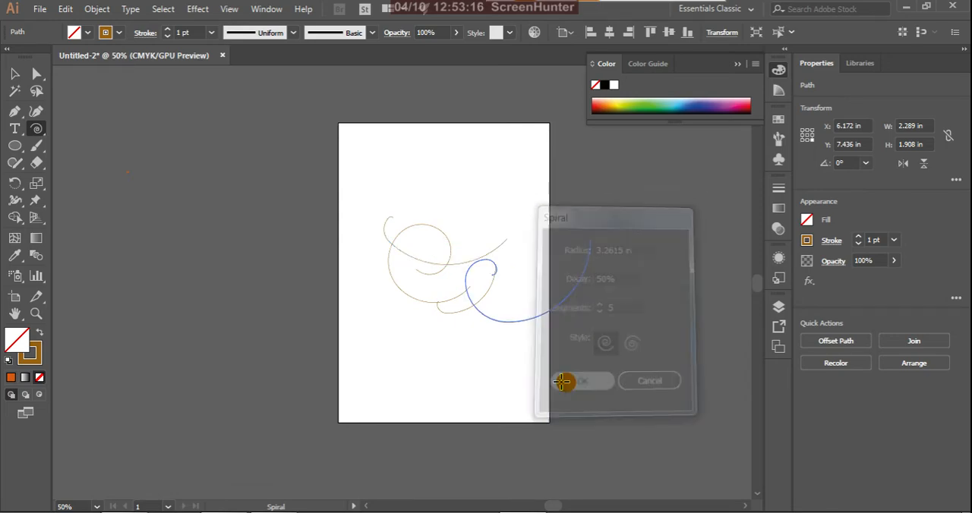
drag(401, 328, 463, 369)
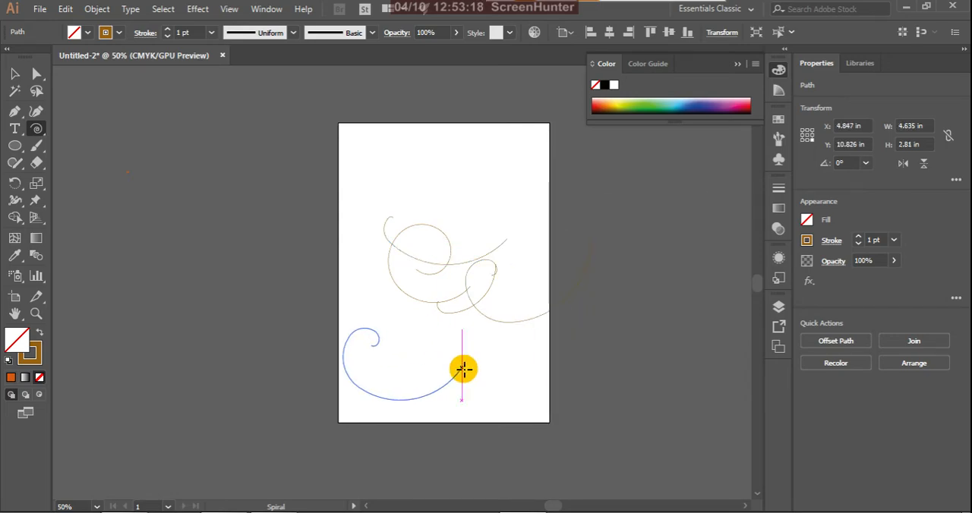
Step: Delete all the spirals from the artboard
click(14, 73)
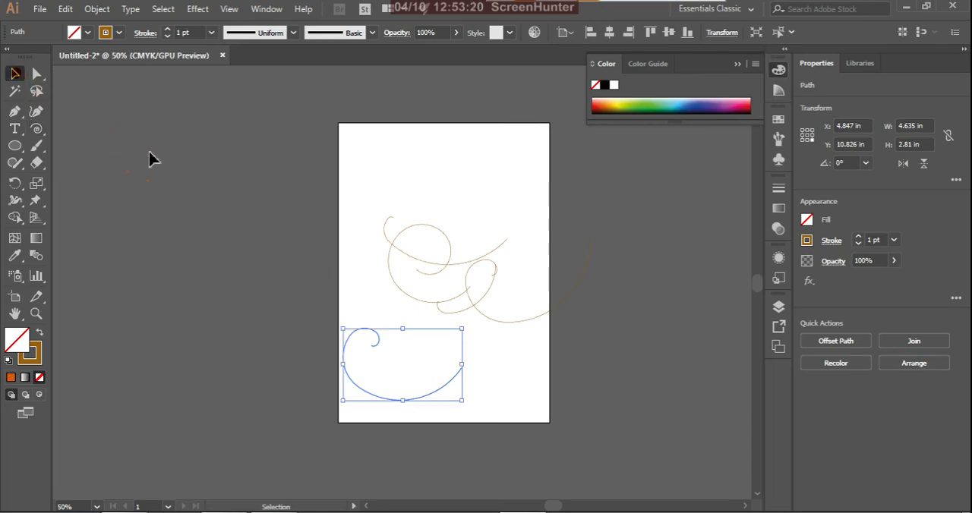
drag(251, 185, 636, 456)
key(Delete)
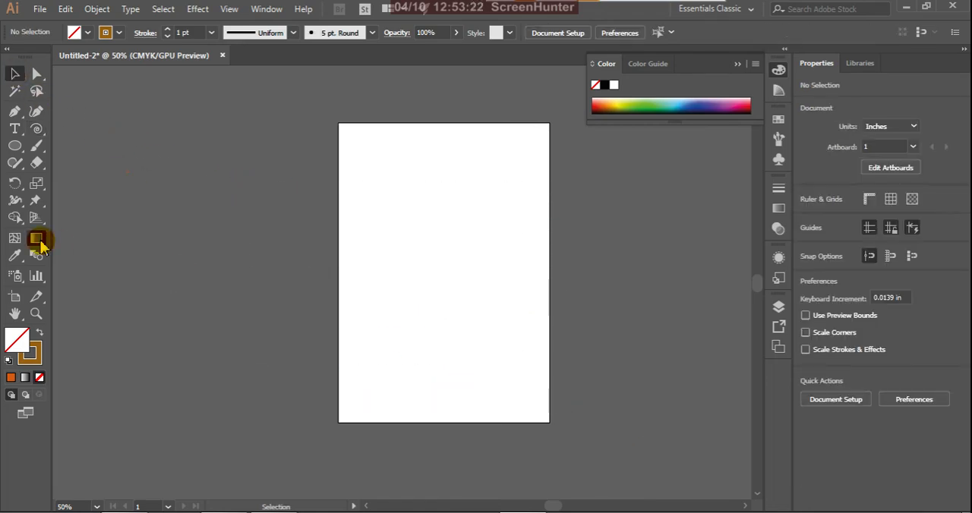
Step: Create a spiral in the artboard's upper half with radius 2.8814 in, decay 80% and 5 segments
click(35, 128)
drag(442, 271, 447, 232)
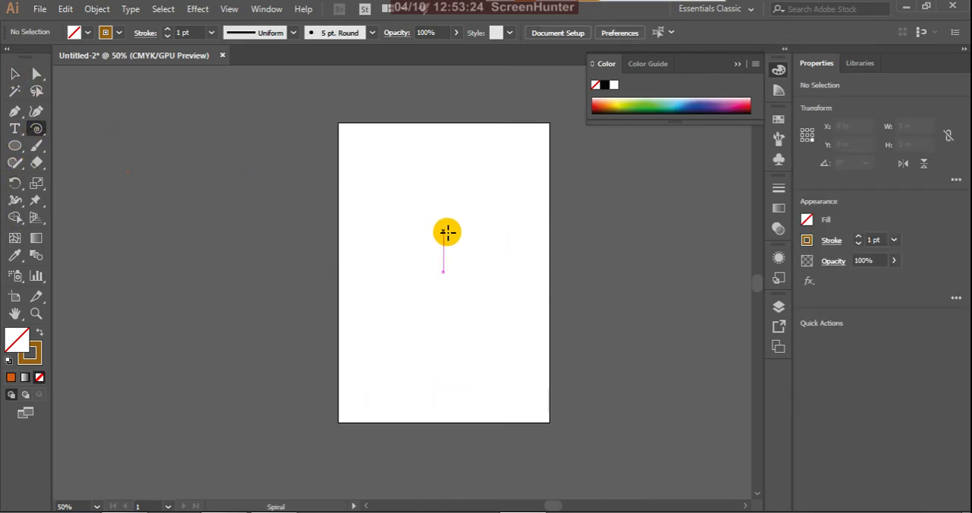
click(456, 225)
double_click(607, 278)
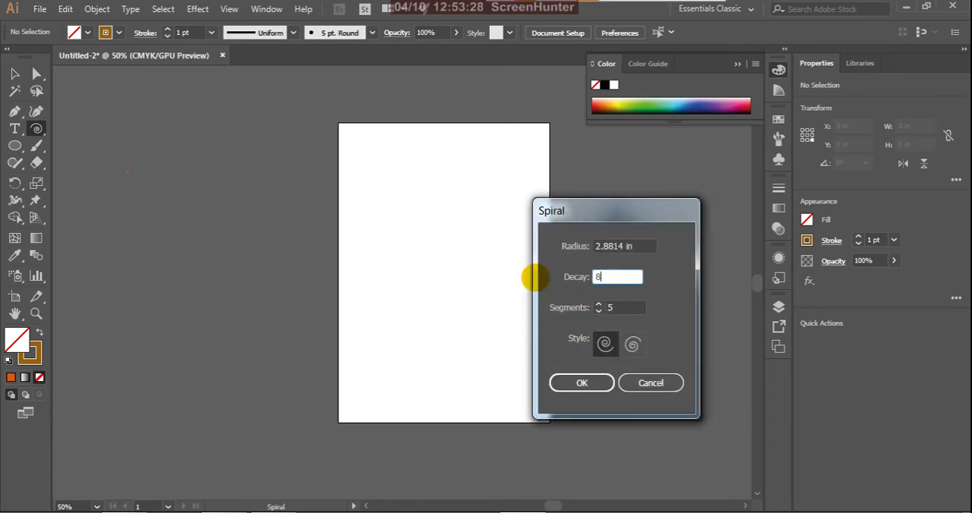
click(569, 385)
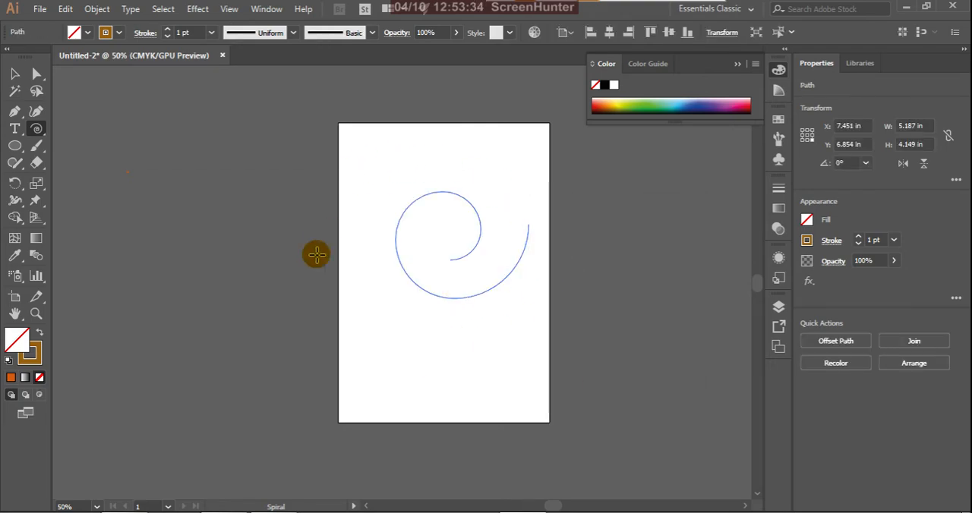
Step: Create a 3-segment spiral with radius 2.8814 in and decay 80%, and draw another about 3 × 2.8 in near the artboard's lower edge
click(440, 255)
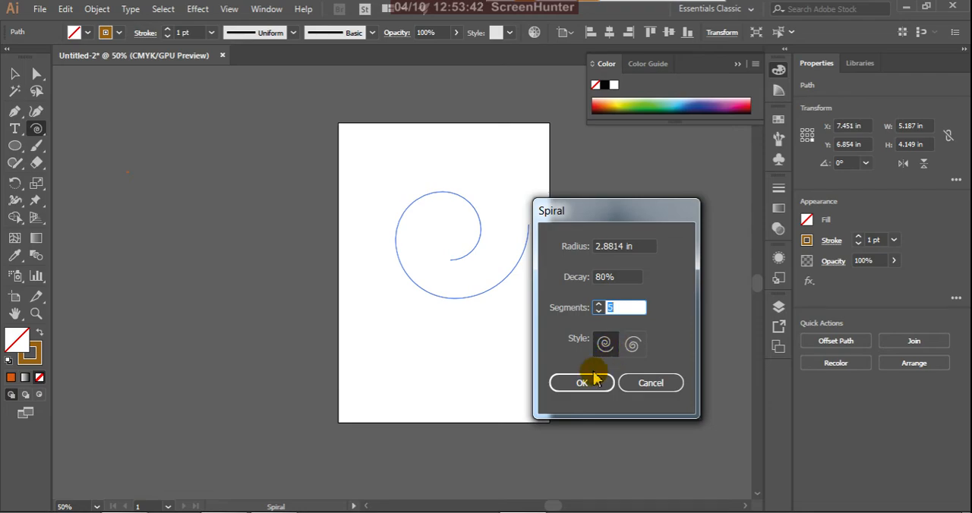
click(634, 346)
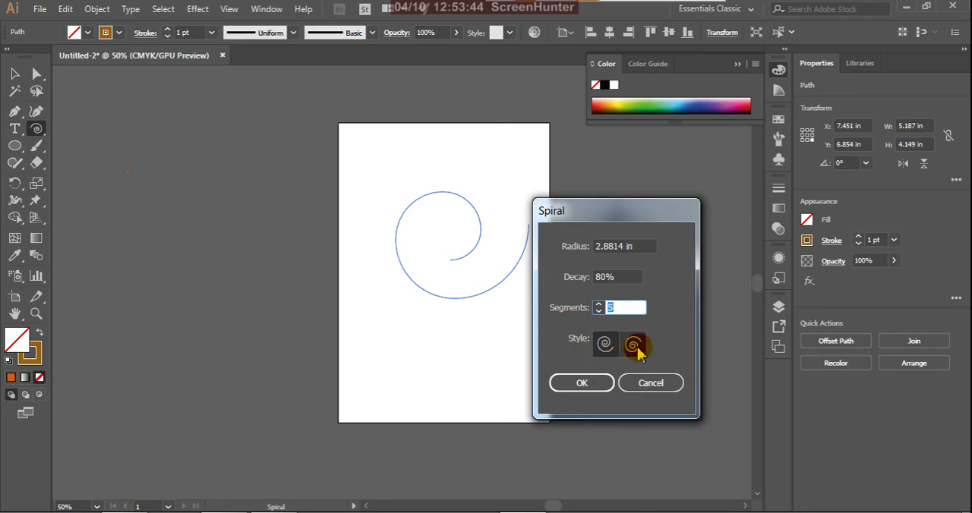
click(605, 344)
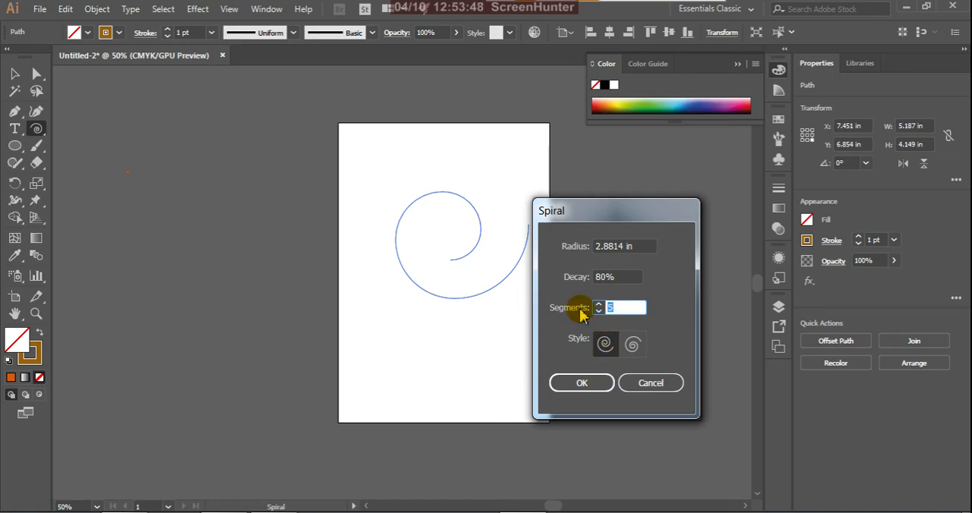
click(581, 383)
drag(432, 373, 438, 438)
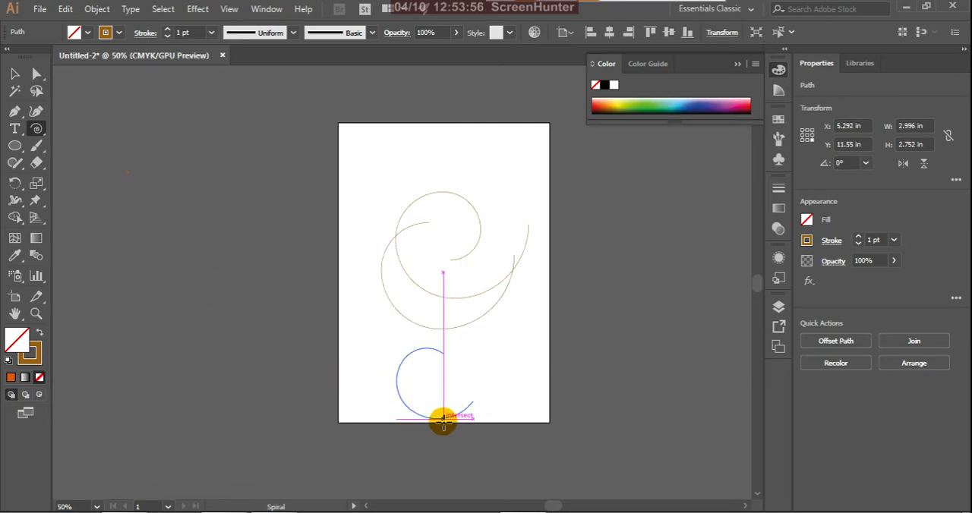
Step: Create a 6-segment spiral with radius 1.7445 in and decay 80% over the upper spirals
scroll(435, 444, up, 4)
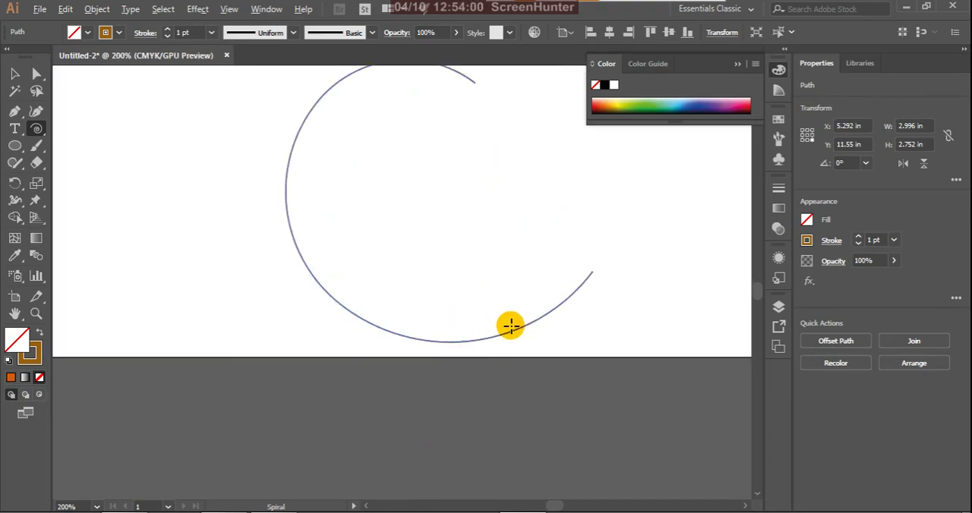
scroll(510, 327, down, 6)
scroll(521, 261, up, 3)
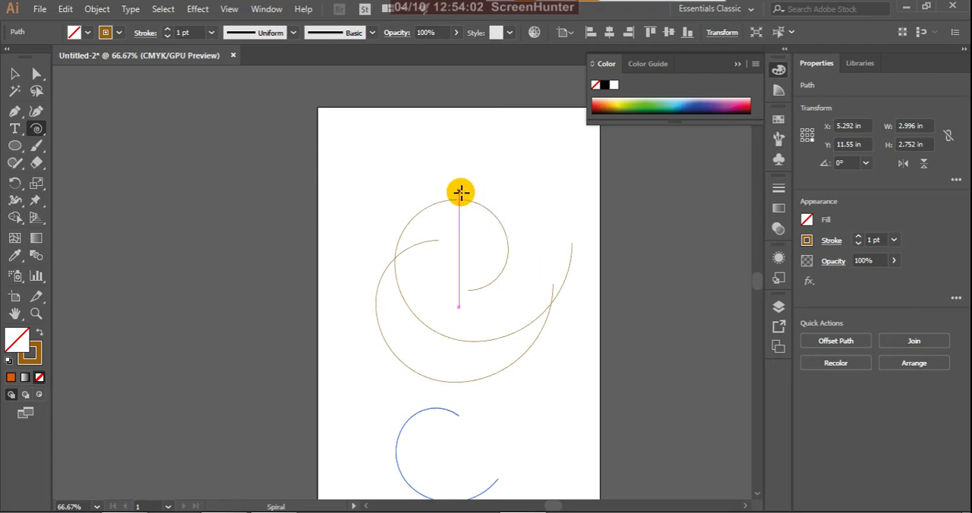
click(430, 248)
click(581, 311)
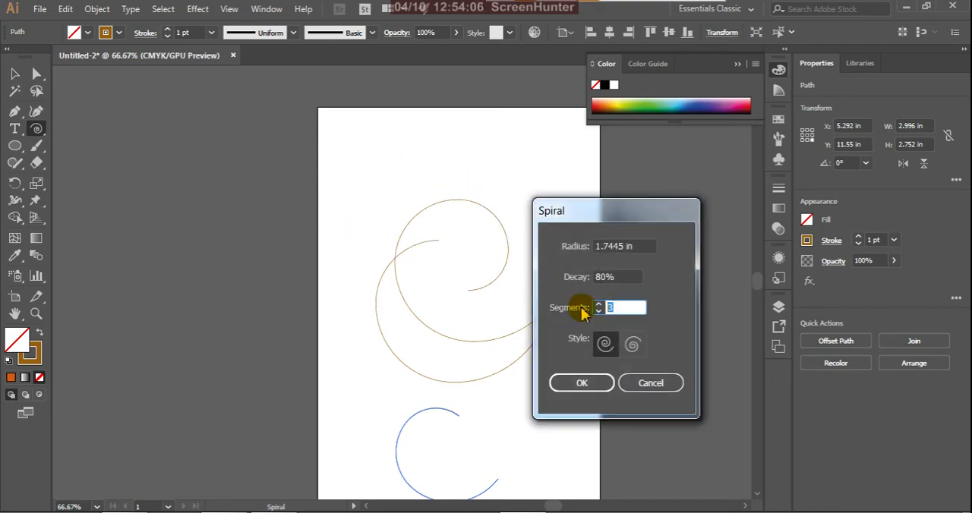
text(6)
click(578, 383)
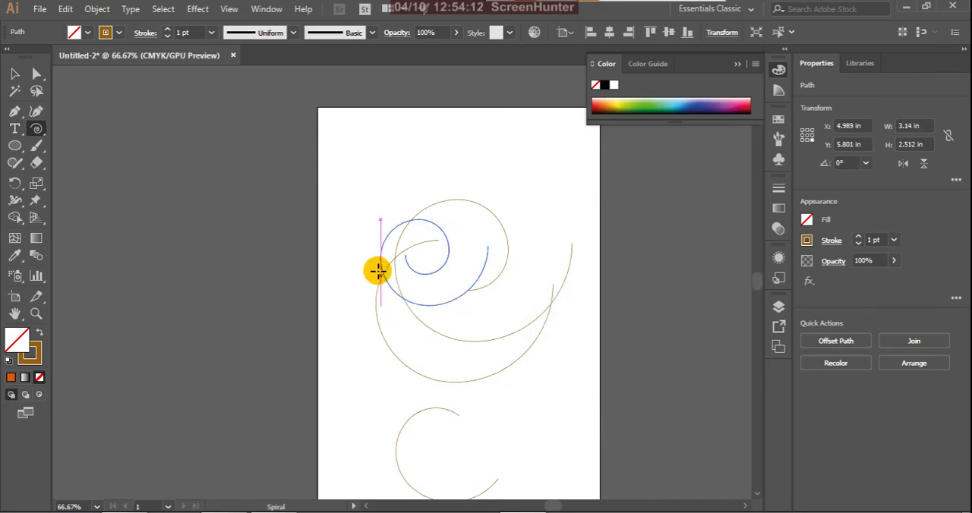
Step: Add a second 6-segment spiral with the same radius and decay, lower on the artboard and inside the large spirals
scroll(402, 293, up, 2)
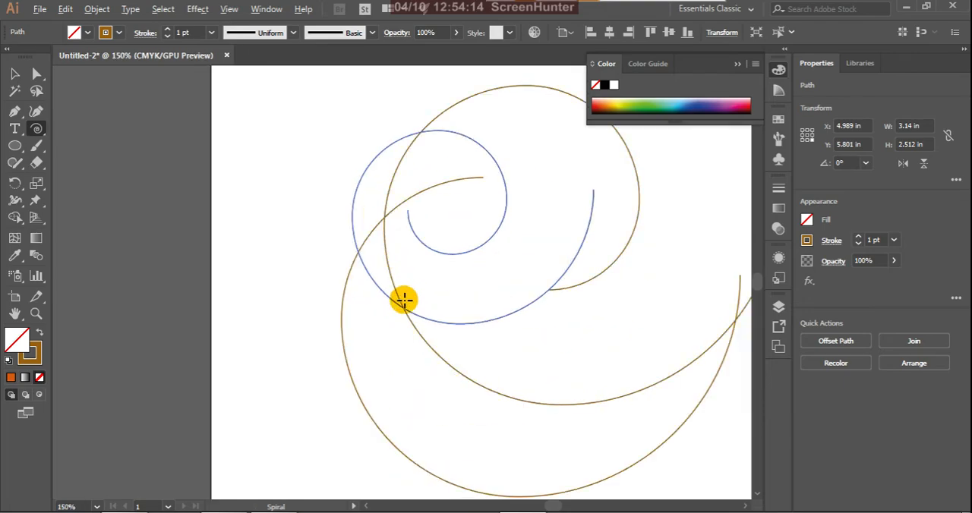
click(14, 74)
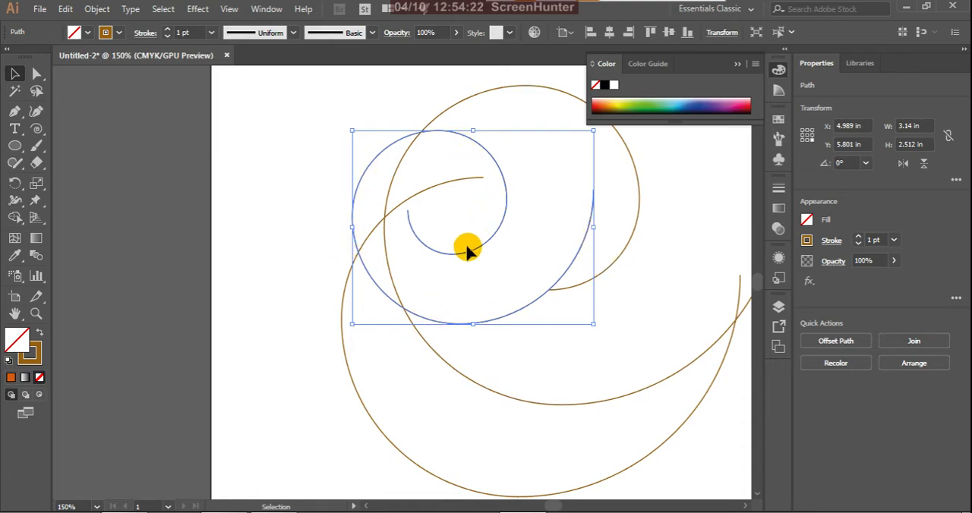
scroll(410, 220, down, 4)
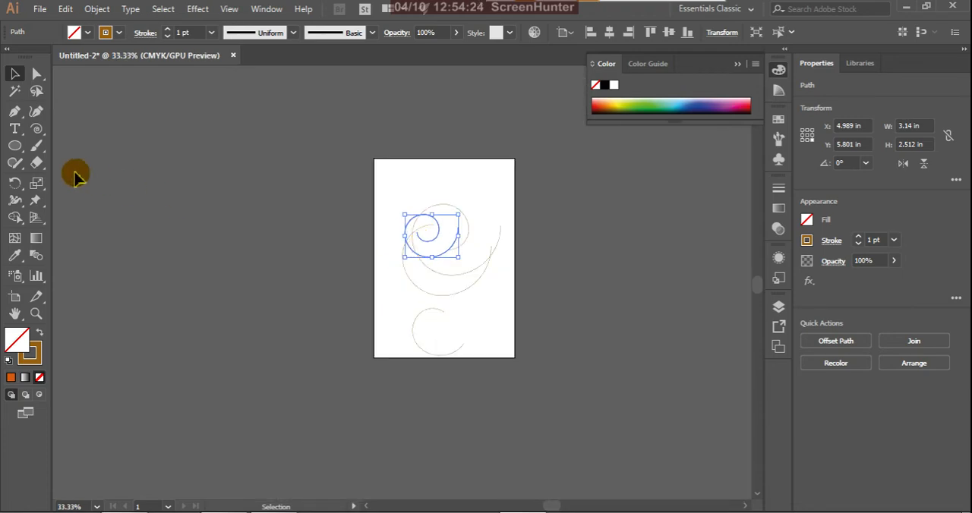
click(37, 130)
drag(41, 135, 96, 165)
click(458, 269)
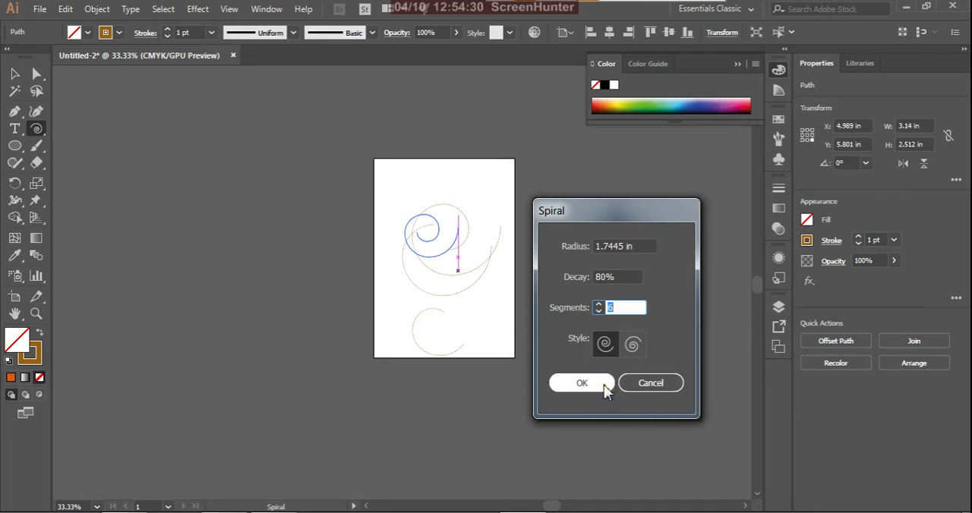
click(604, 386)
Step: Select all five spirals on the artboard and delete them
click(12, 73)
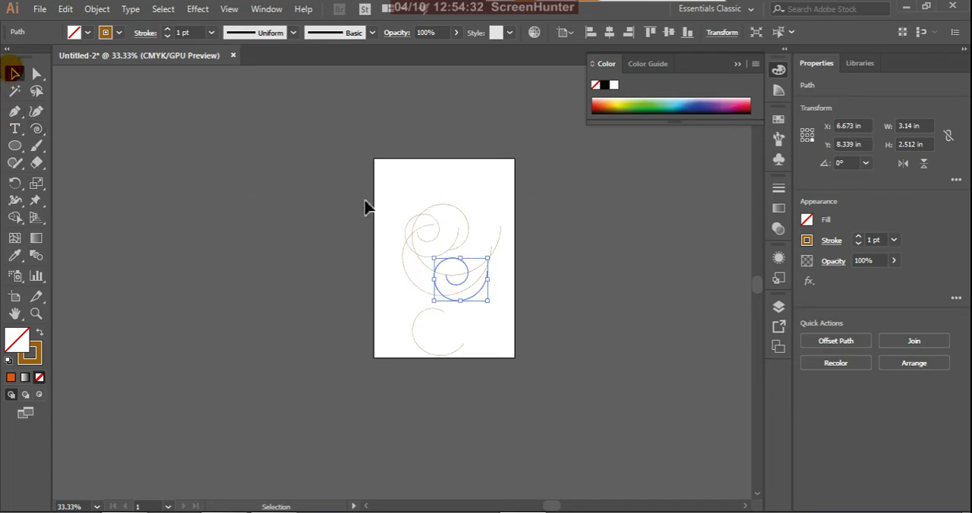
key(ctrl+a)
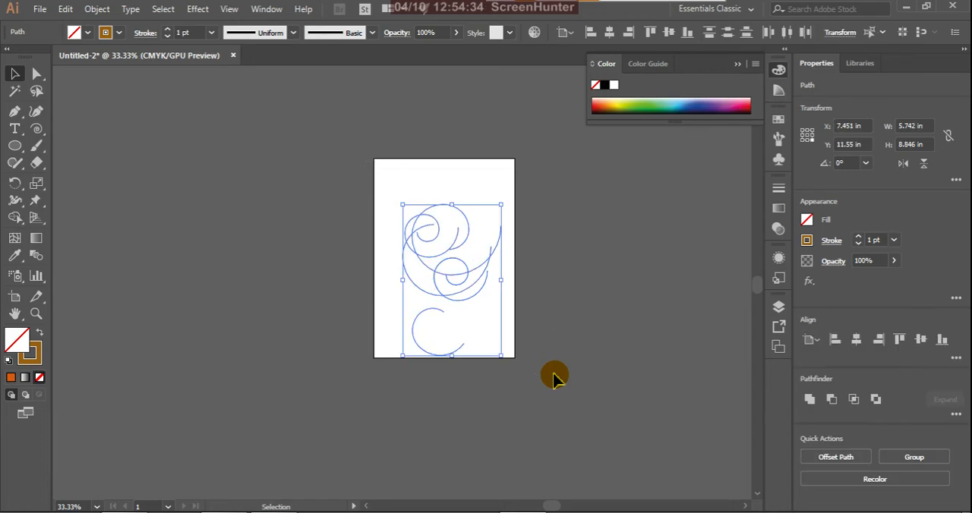
key(Delete)
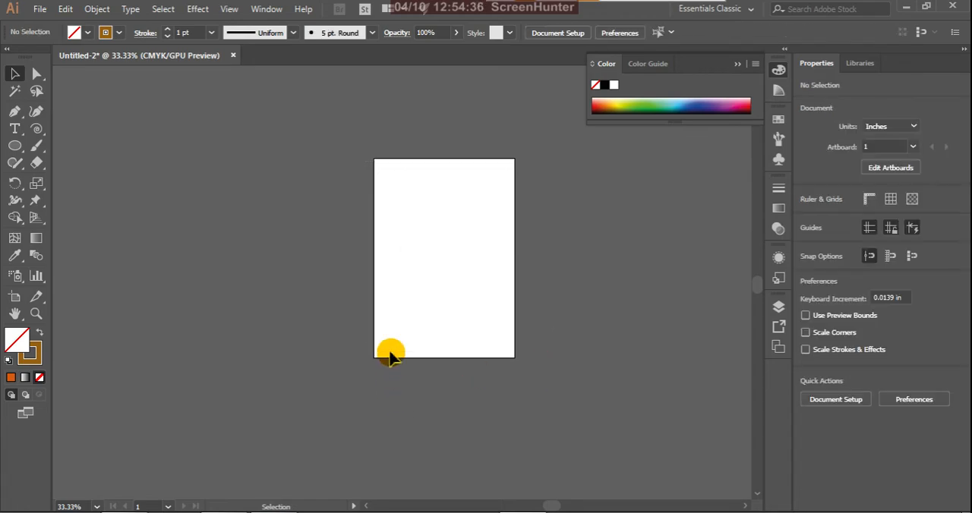
Step: Draw a rectangular grid about 4 × 5.9 in across the upper part of the artboard
scroll(447, 208, up, 2)
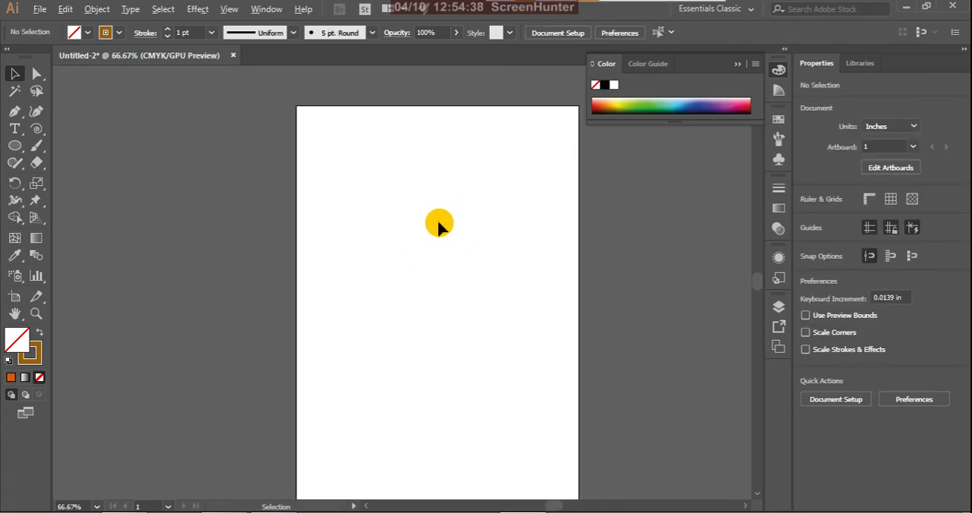
click(41, 132)
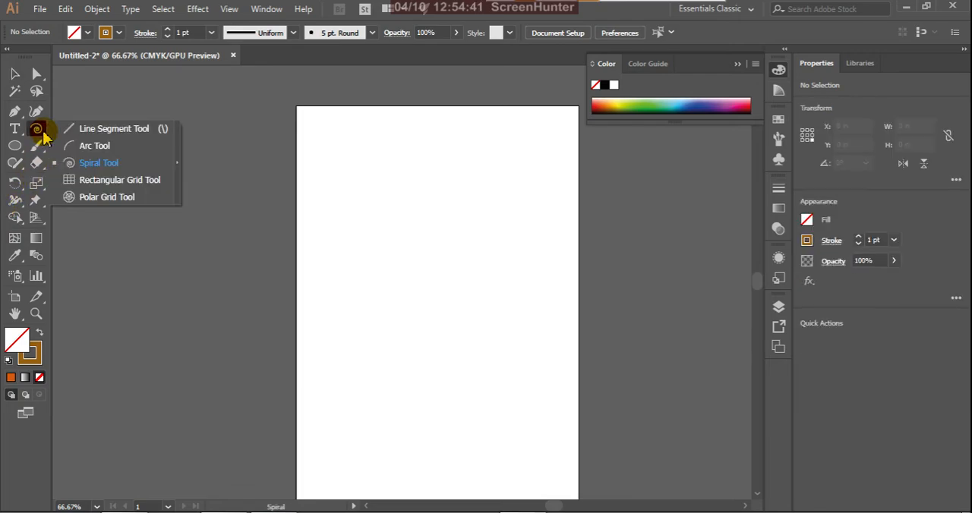
click(122, 180)
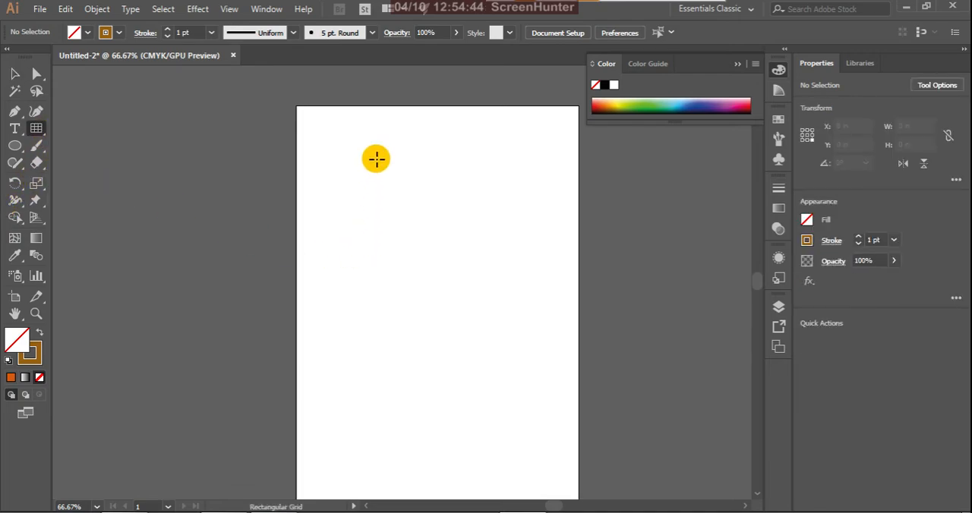
drag(364, 154, 502, 357)
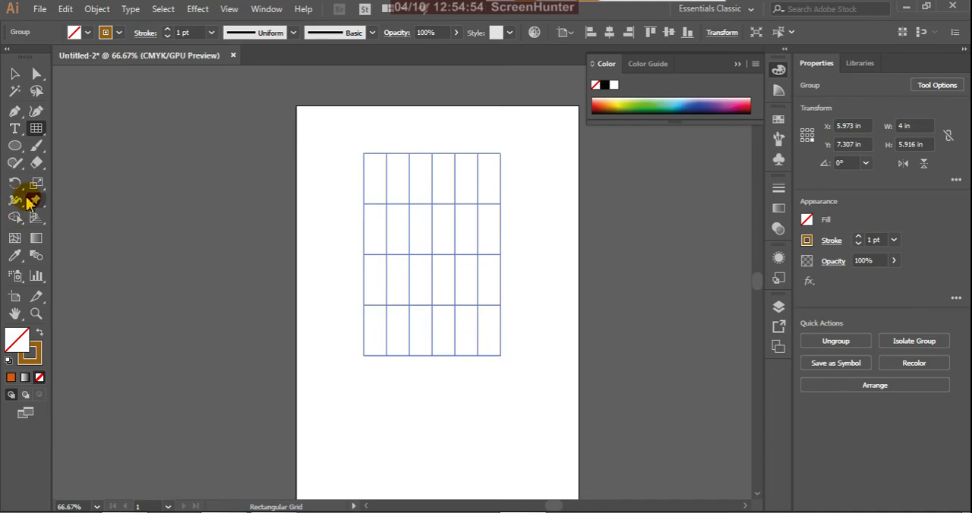
Step: Accept rectangular grid options with 3 horizontal dividers, 5 vertical dividers and Fill Grid on, and draw a grid about 2 × 1.9 in below the first
double_click(40, 132)
drag(222, 167, 132, 109)
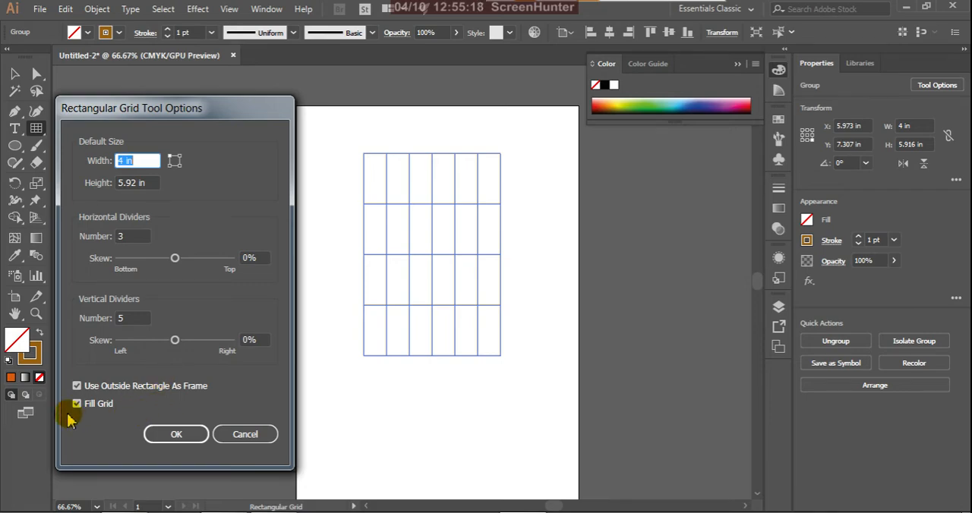
click(166, 436)
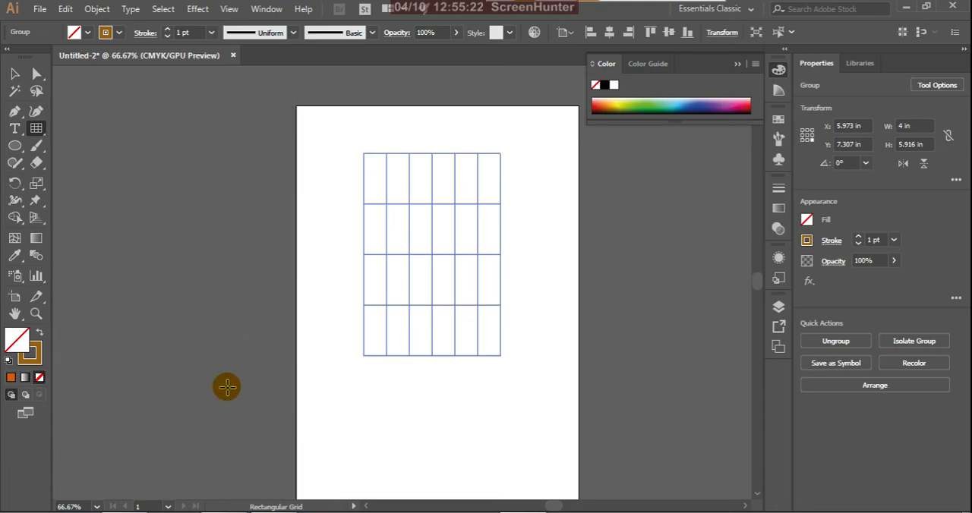
drag(327, 372, 397, 435)
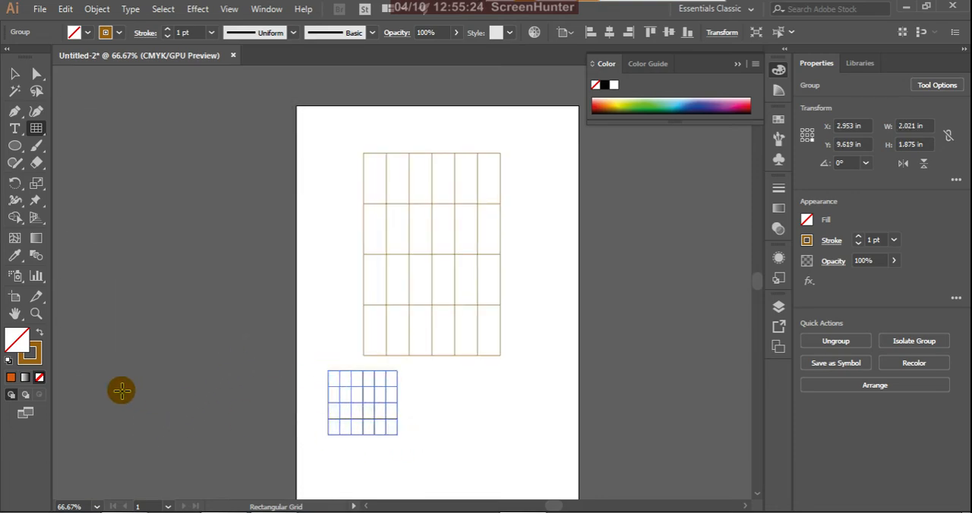
Step: Fill the small lower grid with yellow
click(10, 378)
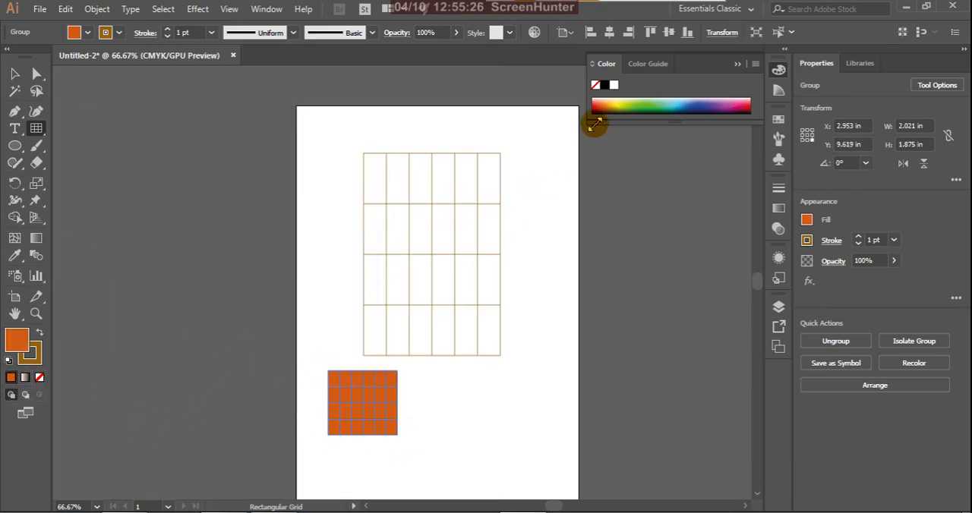
click(620, 101)
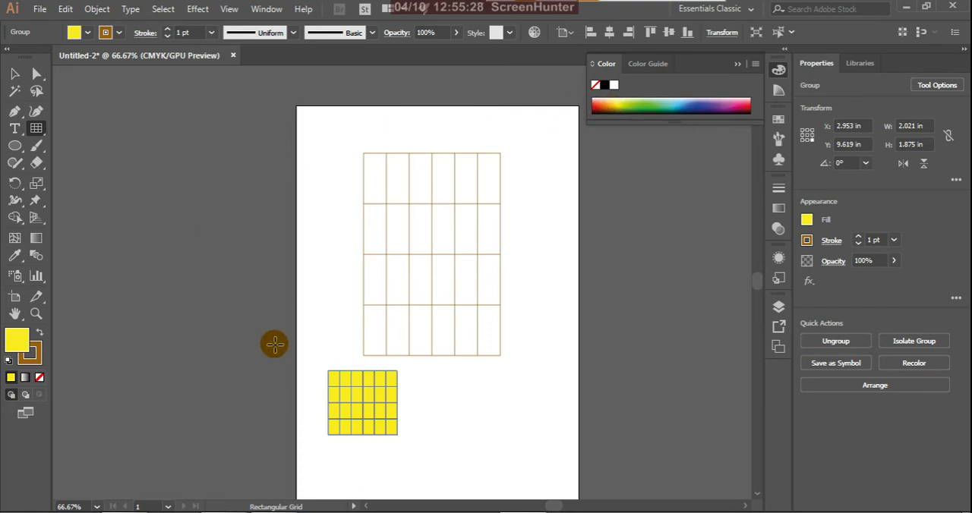
click(17, 75)
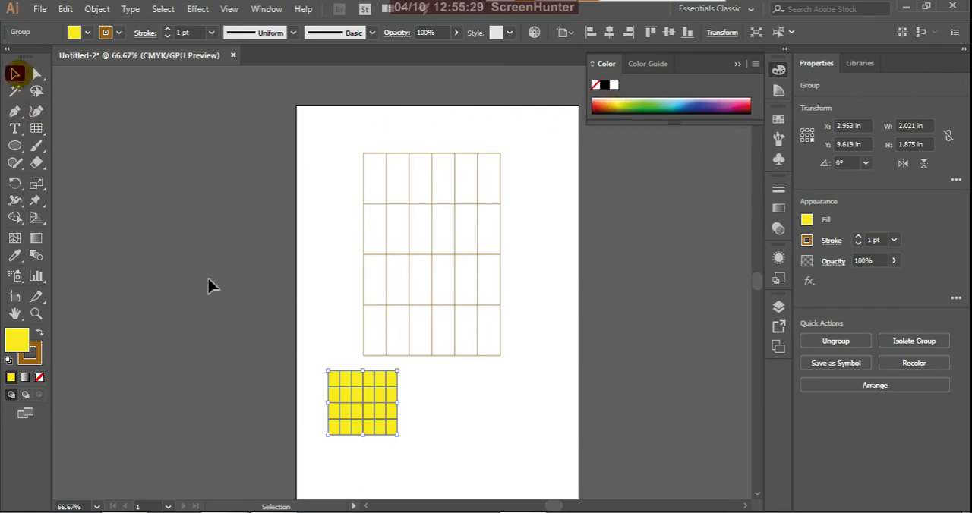
click(265, 288)
Step: Round the small yellow grid's frame corners to about 0.92 in with the Direct Selection tool, and deselect it
click(365, 394)
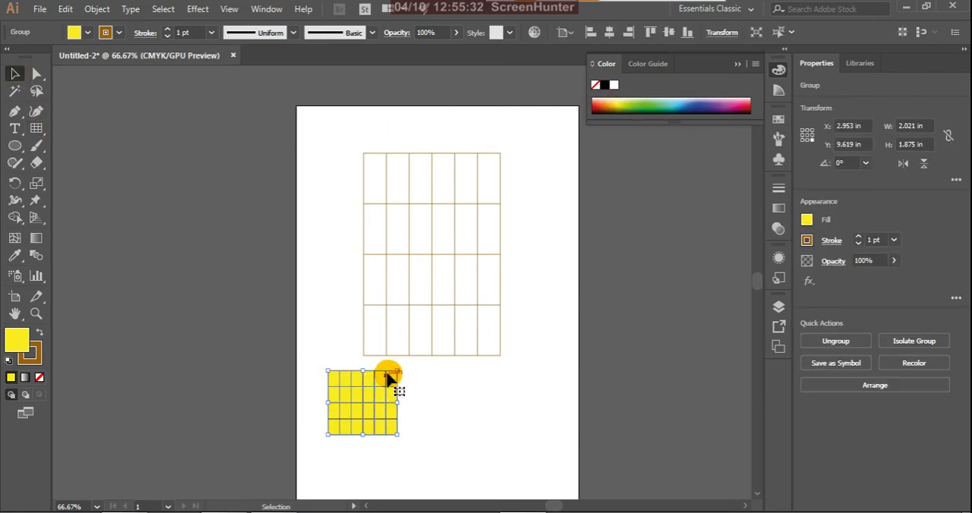
click(36, 72)
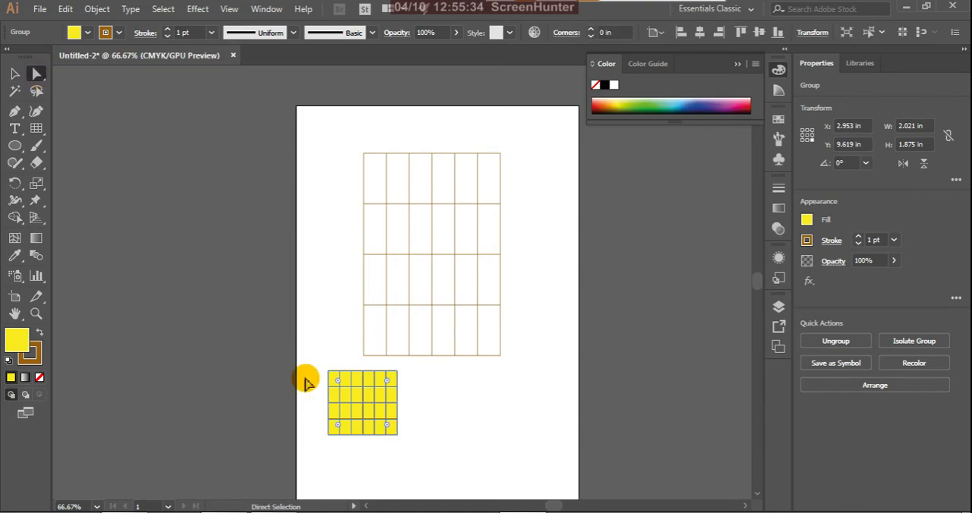
drag(340, 382, 369, 403)
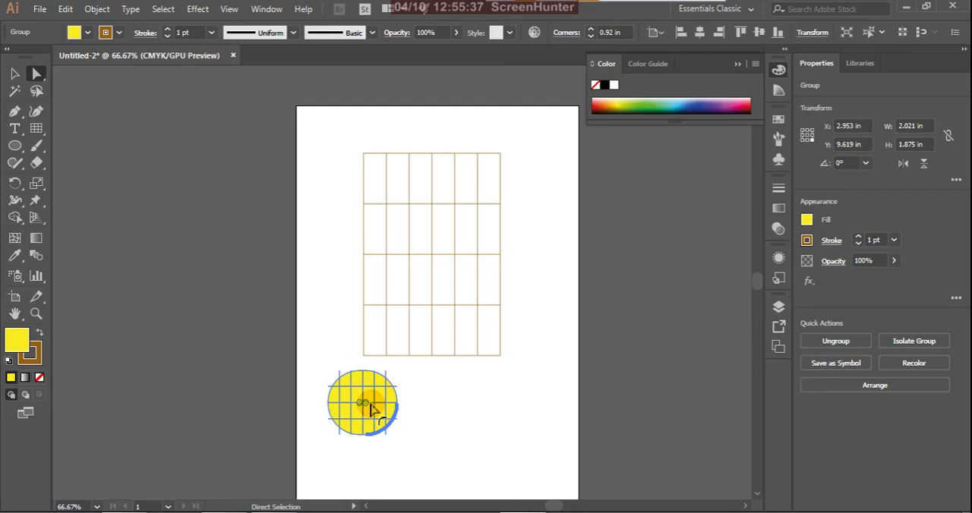
click(323, 276)
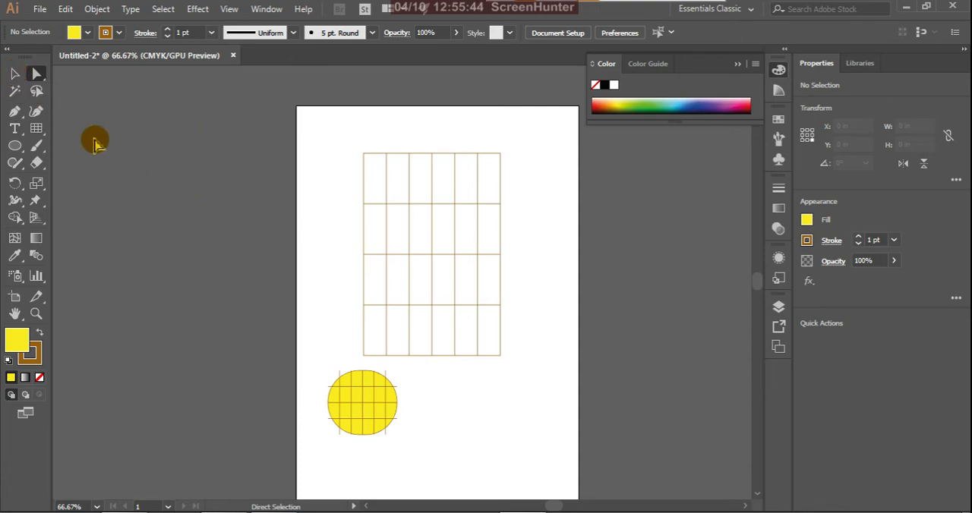
Step: Select both rectangular grids on the artboard and delete them
drag(177, 121, 549, 448)
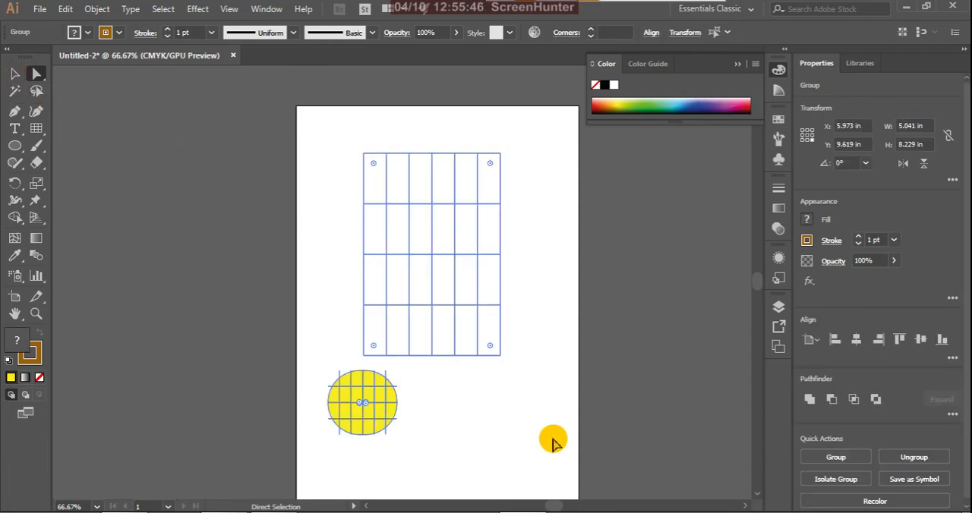
key(Delete)
click(14, 74)
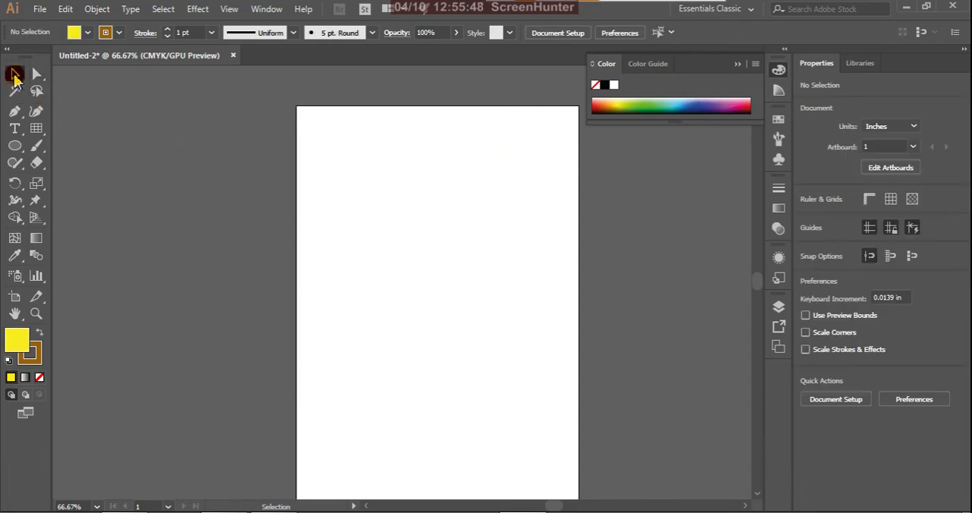
Step: Draw a polar grid about 2.9 × 2.9 in near the middle of the artboard
click(36, 129)
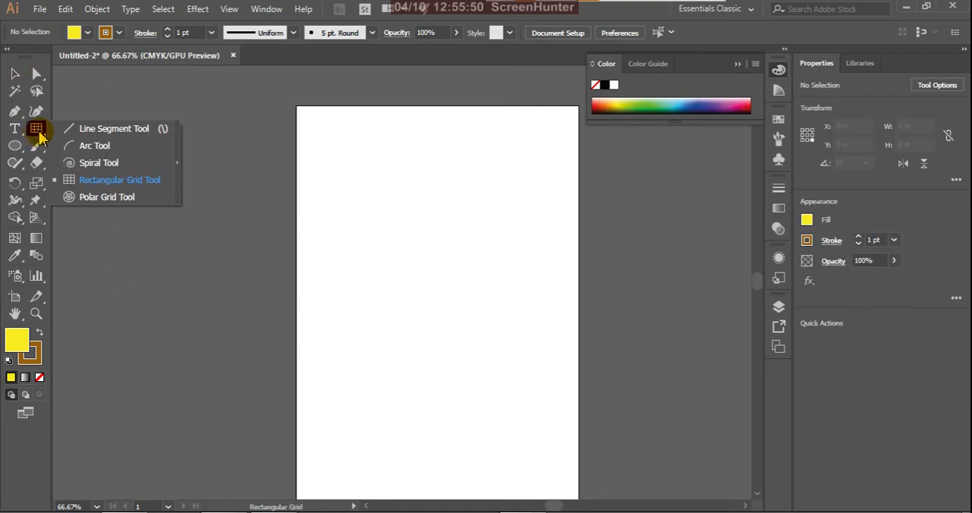
drag(39, 135, 173, 198)
drag(374, 229, 473, 329)
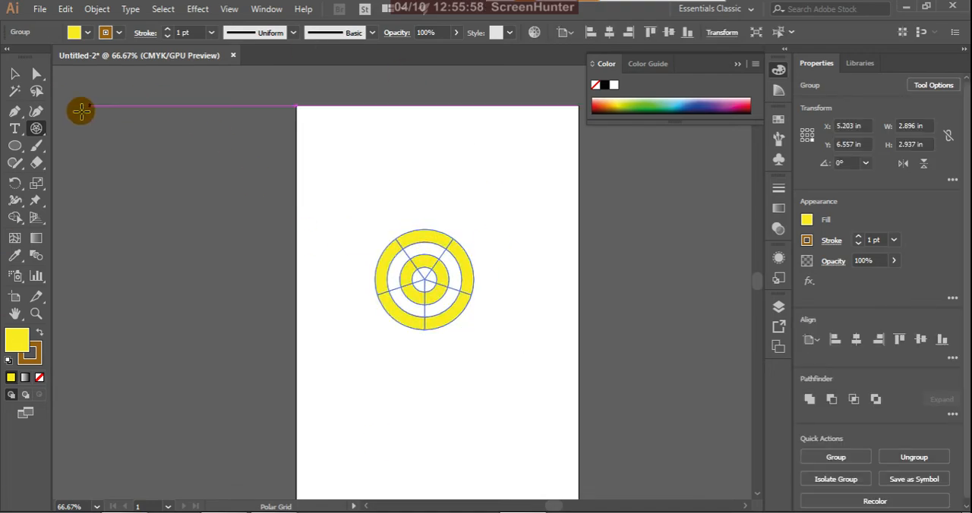
Step: Set the polar grid's concentric dividers to 5 and draw two grids above the first, the smaller one about 1.3 × 1 in
double_click(38, 130)
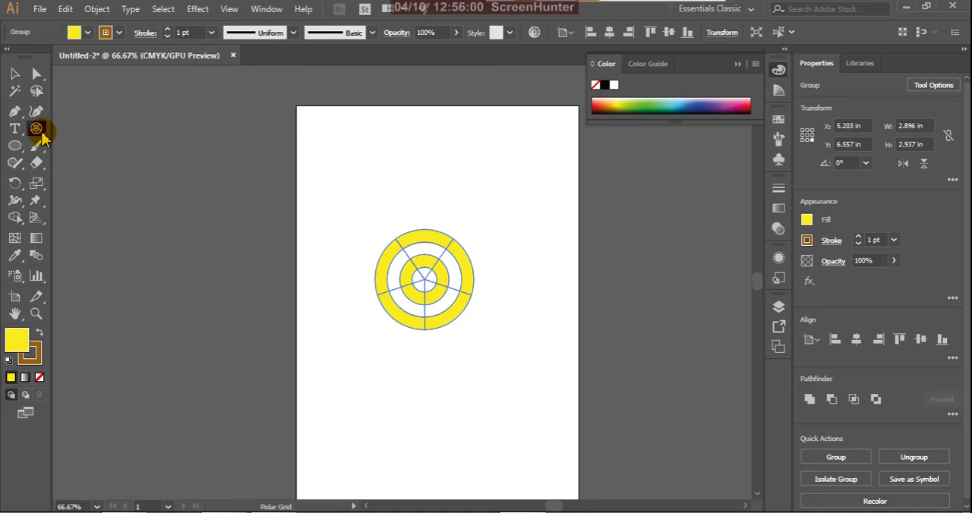
drag(171, 114, 205, 133)
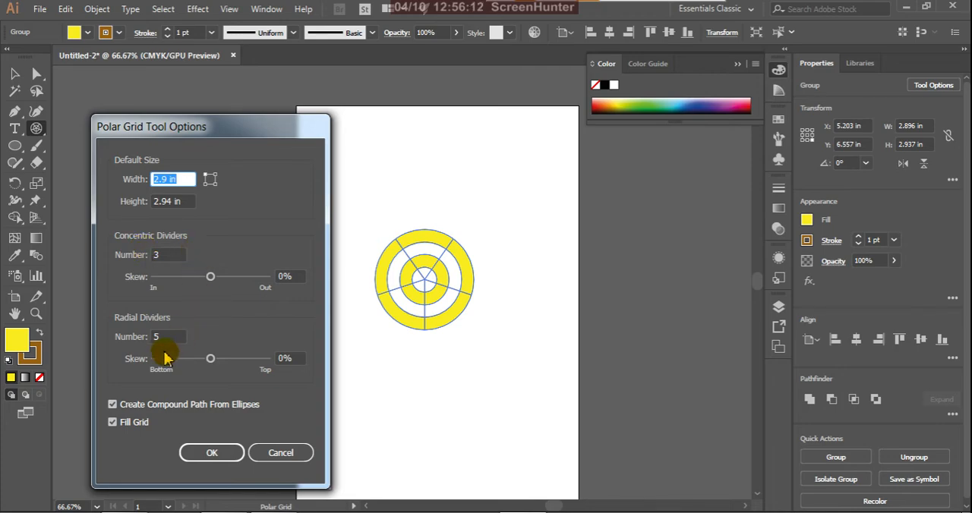
double_click(156, 255)
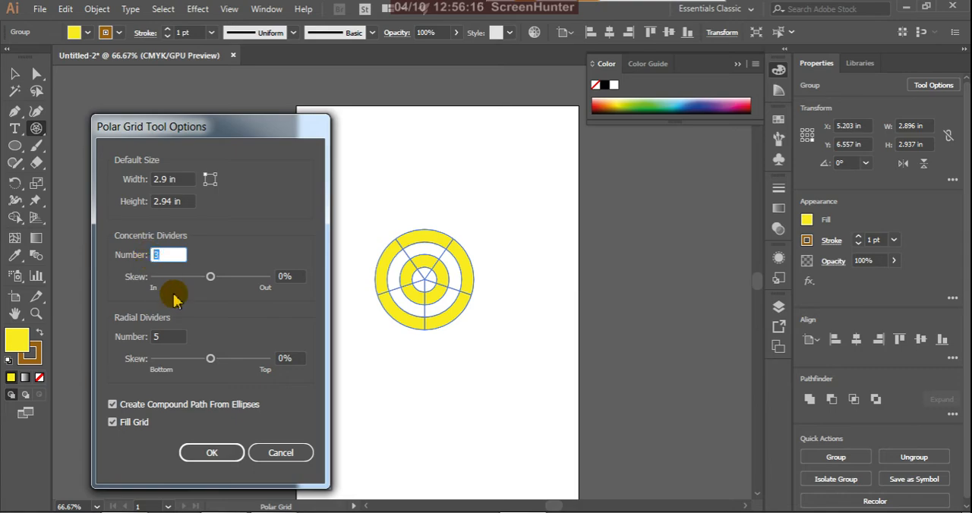
text(5)
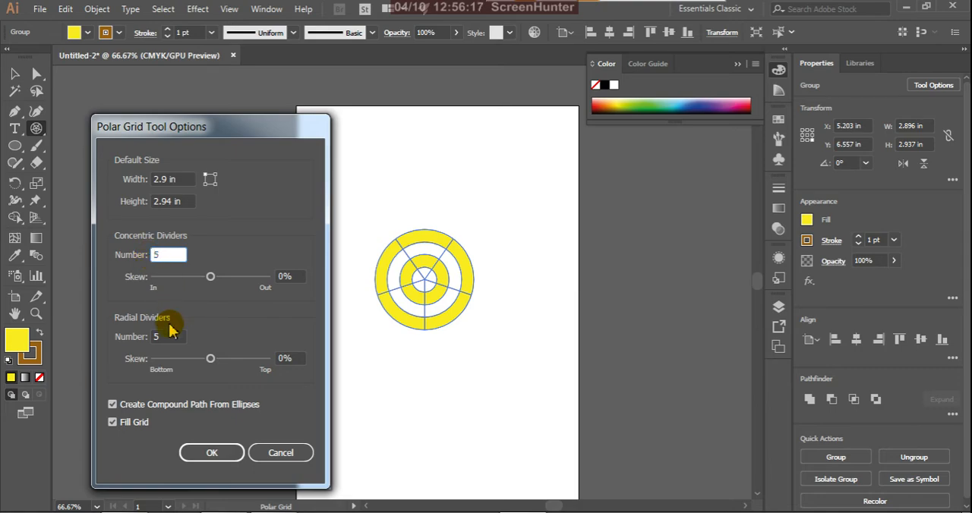
click(213, 454)
drag(395, 139, 528, 246)
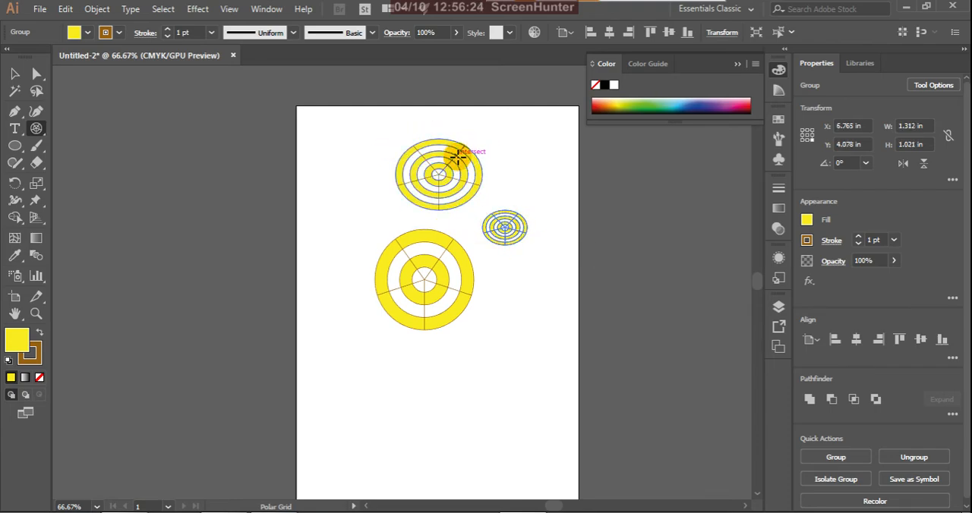
Step: Set the polar grid's radial dividers to 8 and draw a grid about 4.6 × 3.8 in below the others
double_click(37, 129)
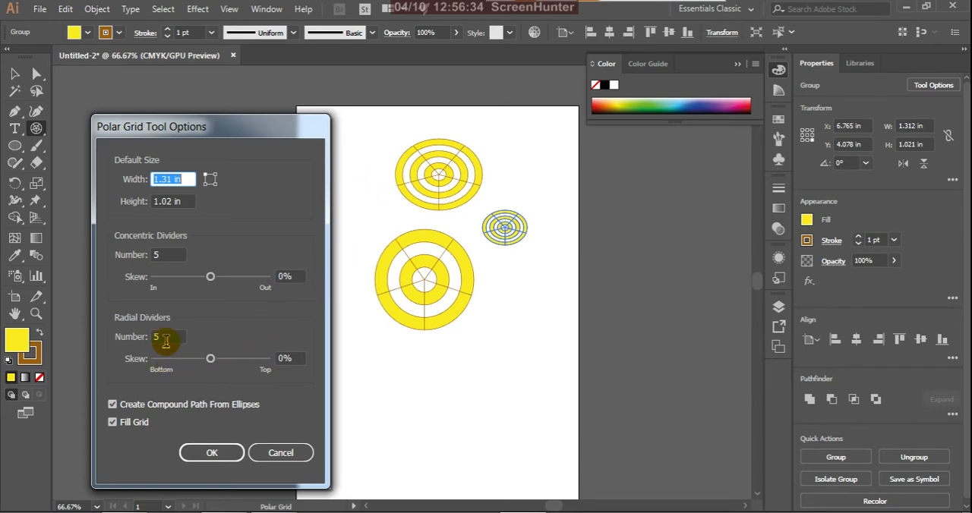
drag(166, 343, 135, 342)
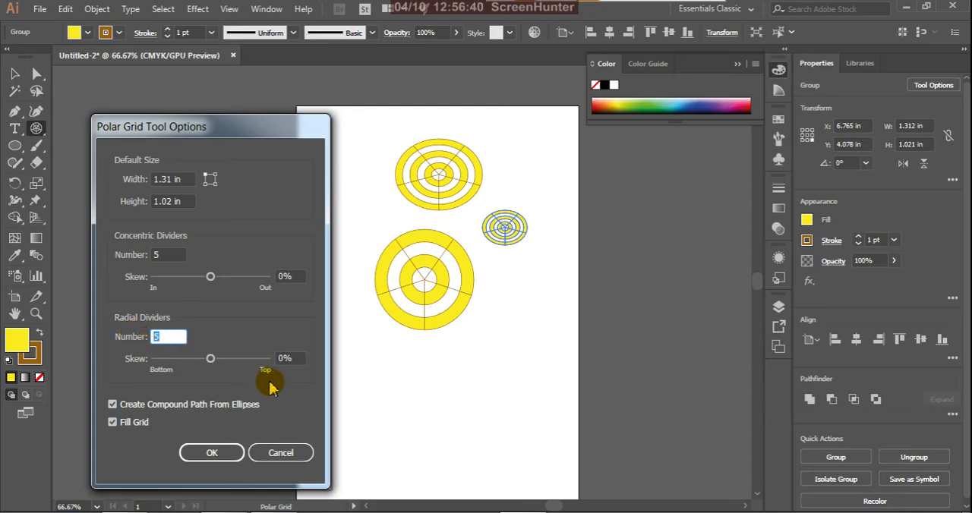
text(8)
click(214, 452)
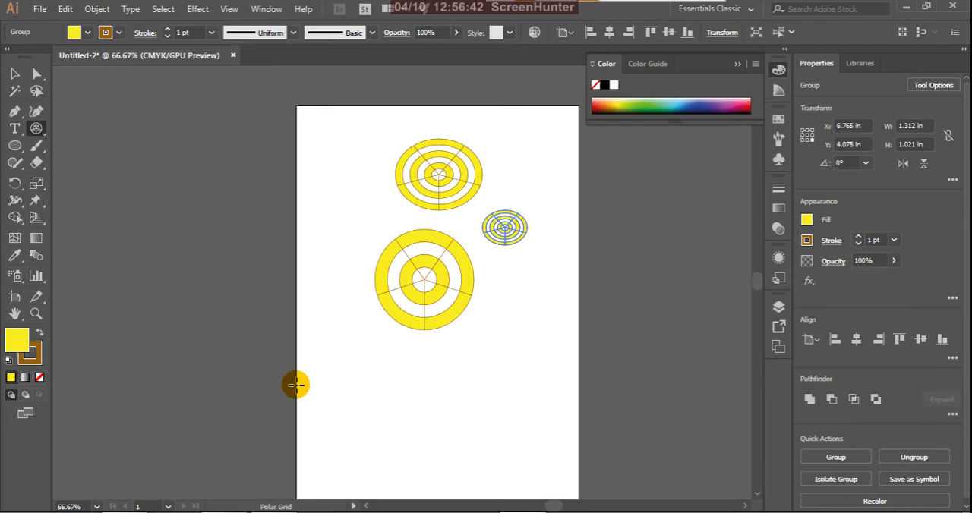
drag(337, 337, 494, 469)
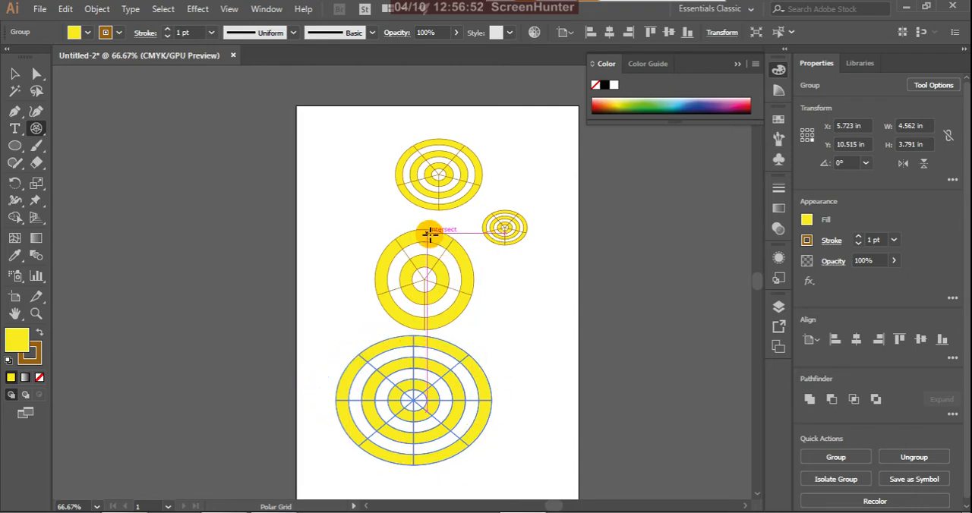
Step: Open the Polar Grid tool's options
double_click(38, 129)
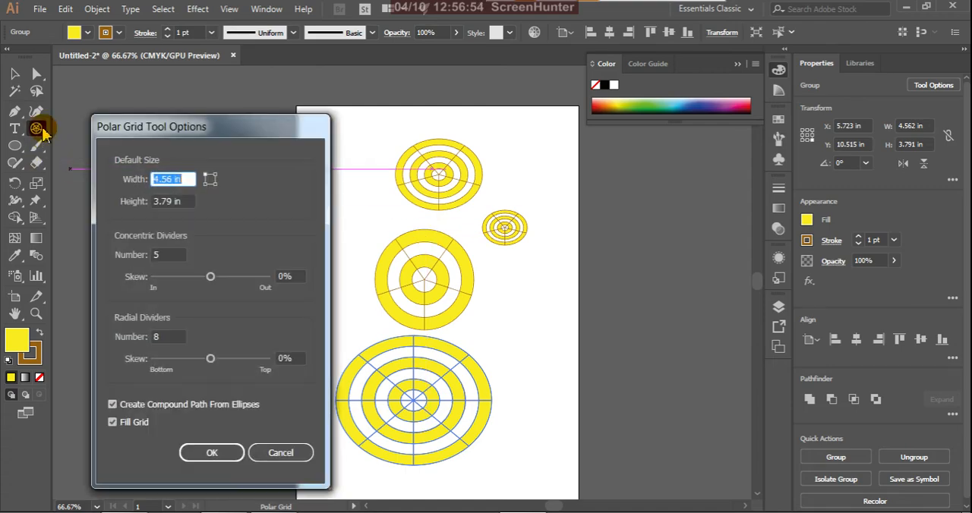
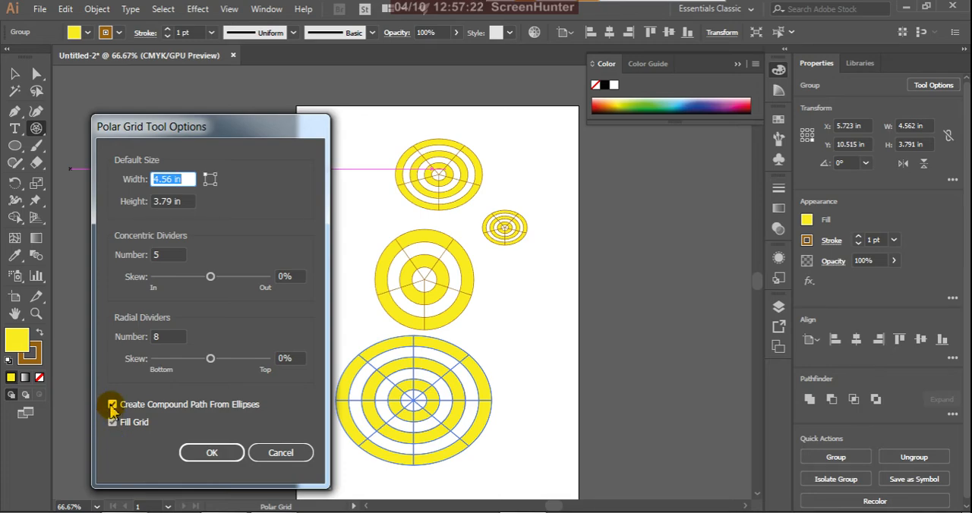
Step: Turn off creating compound paths from ellipses and draw a polar grid about 4.5 × 4.6 in across the artboard's right edge
click(112, 406)
click(212, 452)
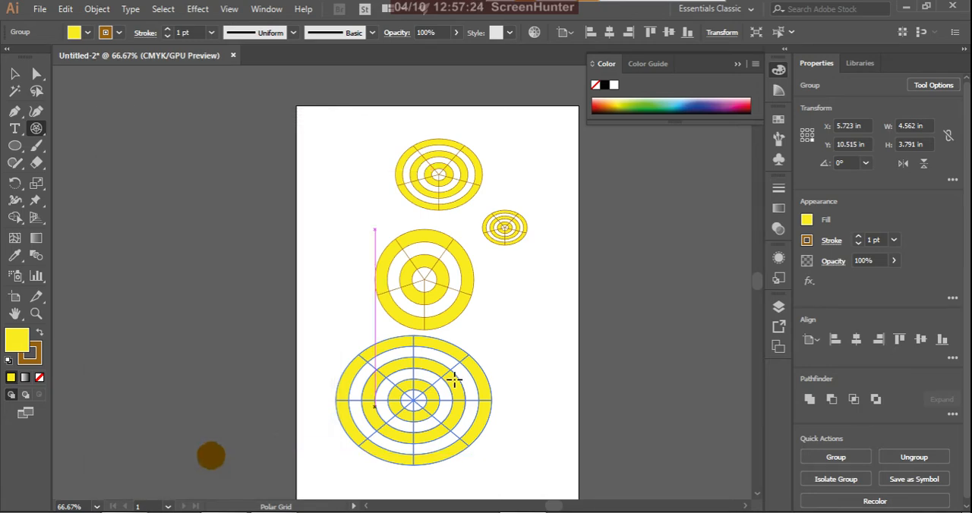
drag(498, 264, 654, 425)
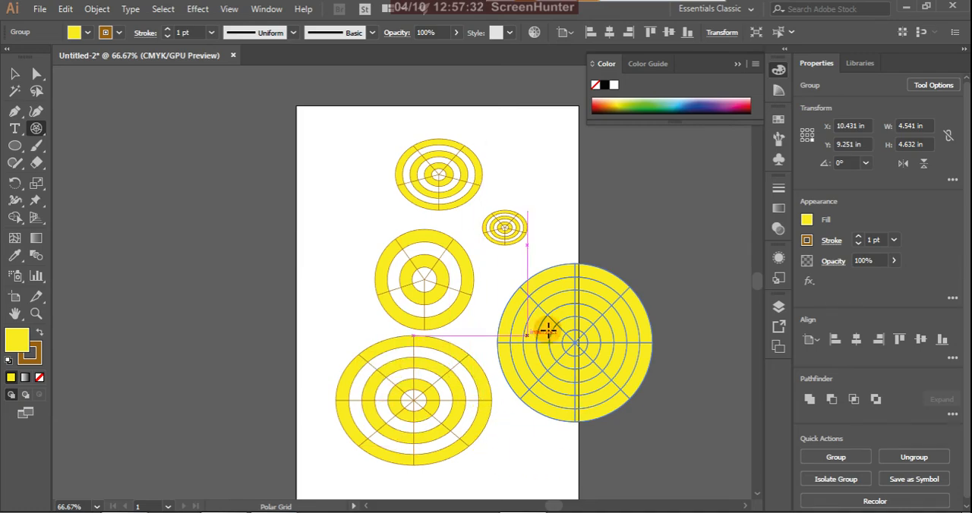
Step: Keep the same polar grid options and draw another grid about 3.9 × 4.6 in across the artboard's left edge
double_click(39, 129)
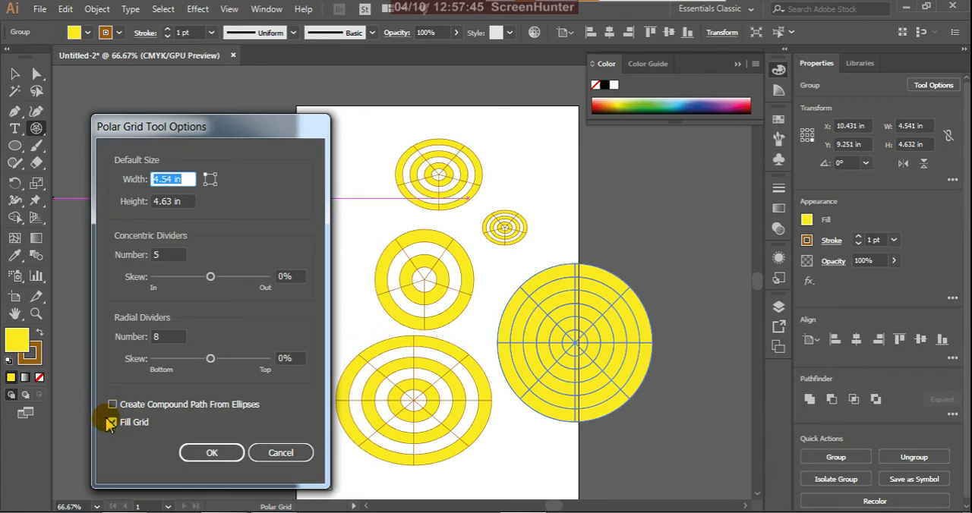
click(212, 452)
drag(203, 199, 336, 357)
Step: Delete all the polar grids from the document
click(16, 72)
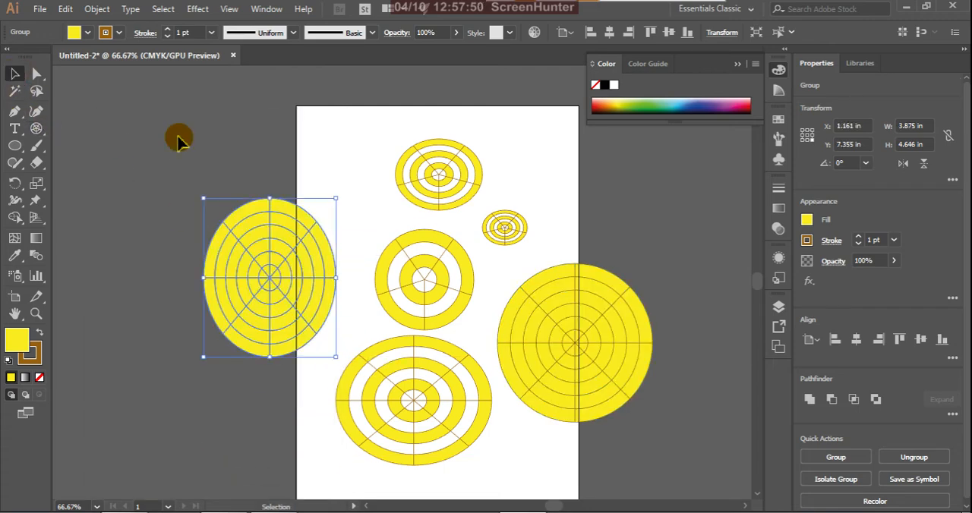
scroll(727, 501, down, 1)
drag(726, 509, 692, 474)
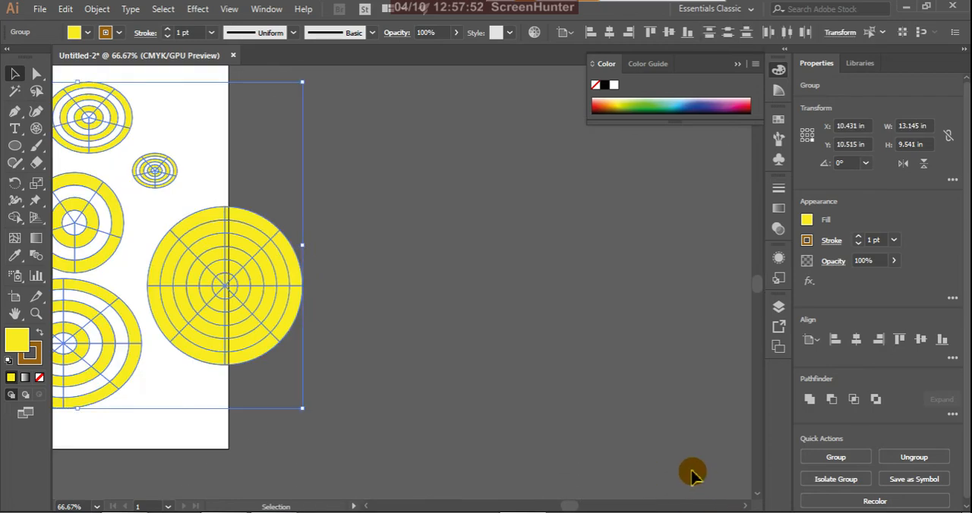
key(Delete)
key(h)
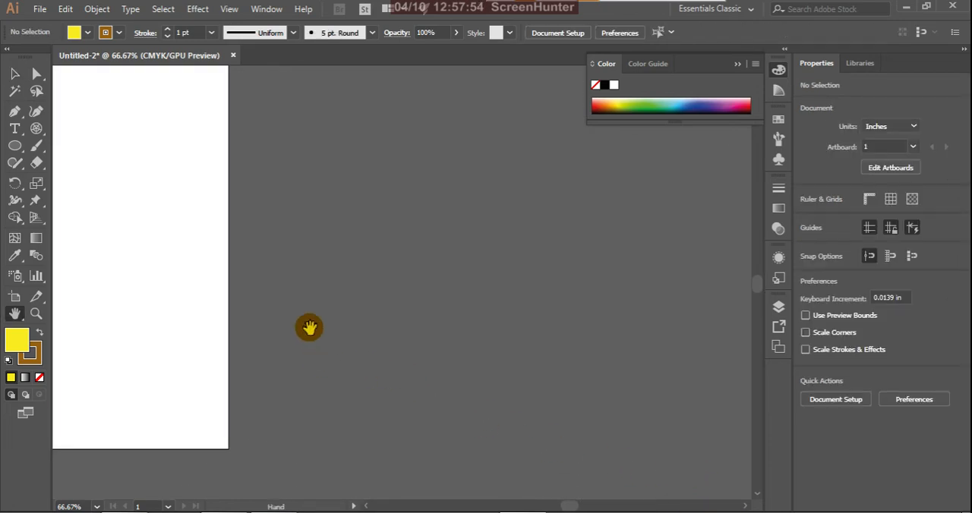
drag(309, 327, 579, 357)
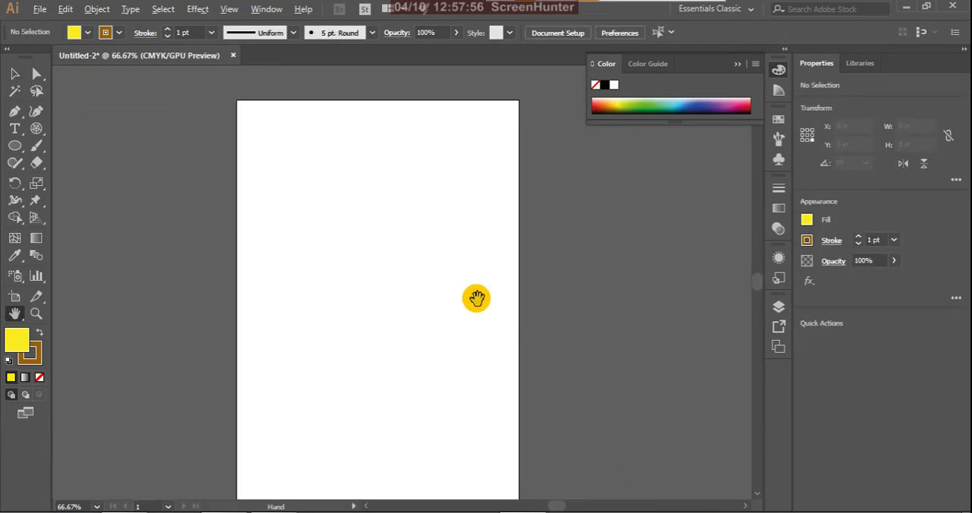
scroll(476, 298, down, 1)
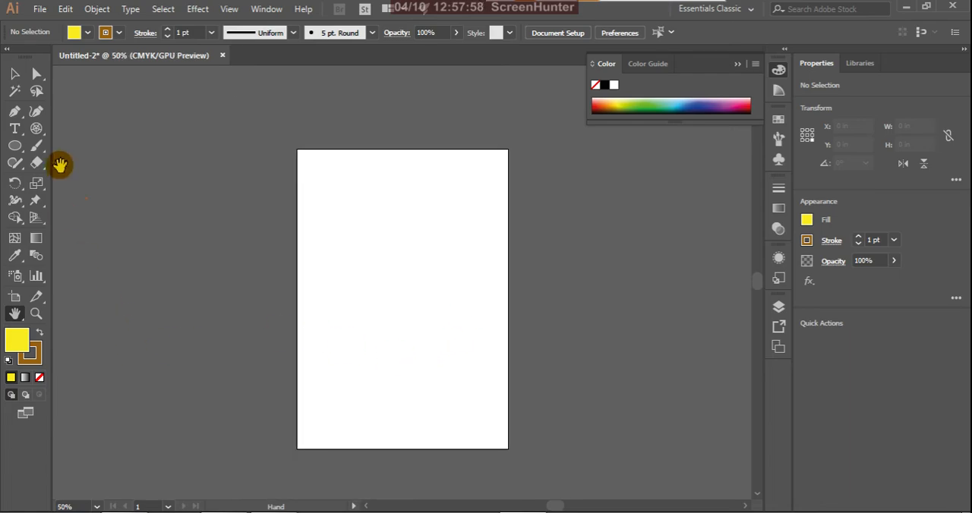
Step: Draw a yellow rectangle about 6.4 × 6.7 in on the lower half of the artboard
drag(36, 128, 85, 135)
drag(22, 153, 57, 152)
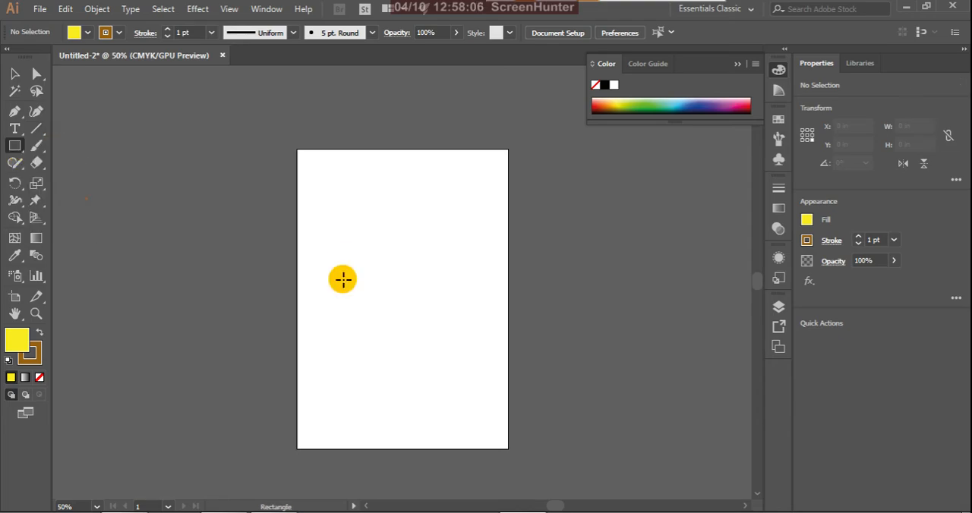
drag(328, 246, 491, 416)
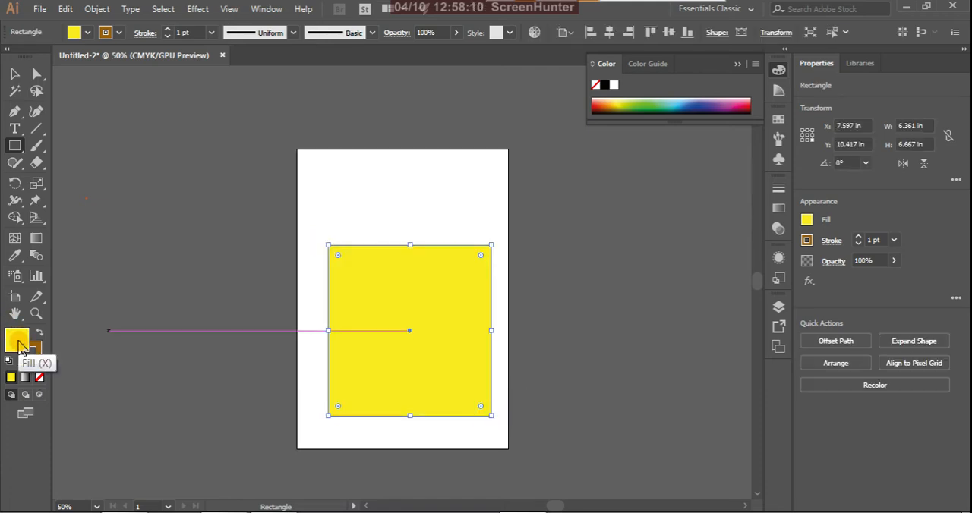
Step: Remove the rectangle's fill and shrink it around its centre to about 3.7 × 3.9 in
click(40, 378)
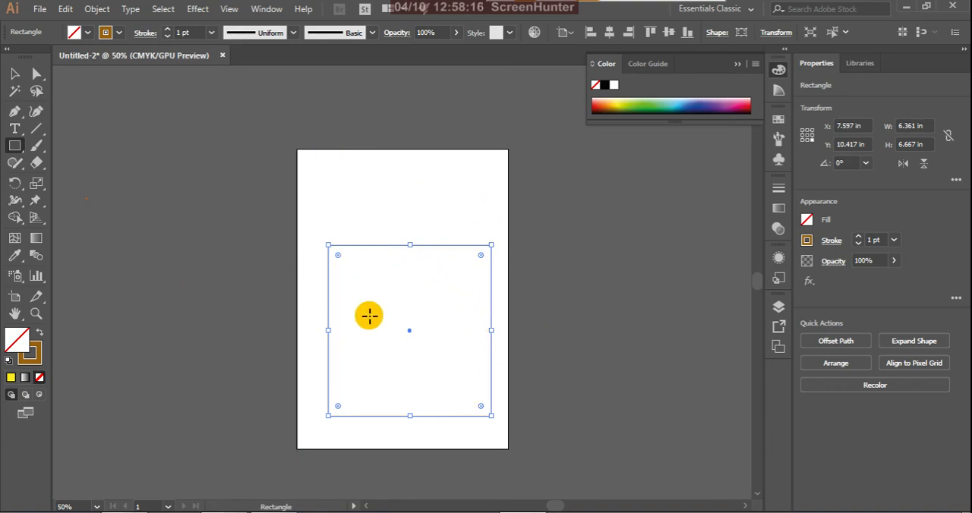
drag(328, 245, 332, 282)
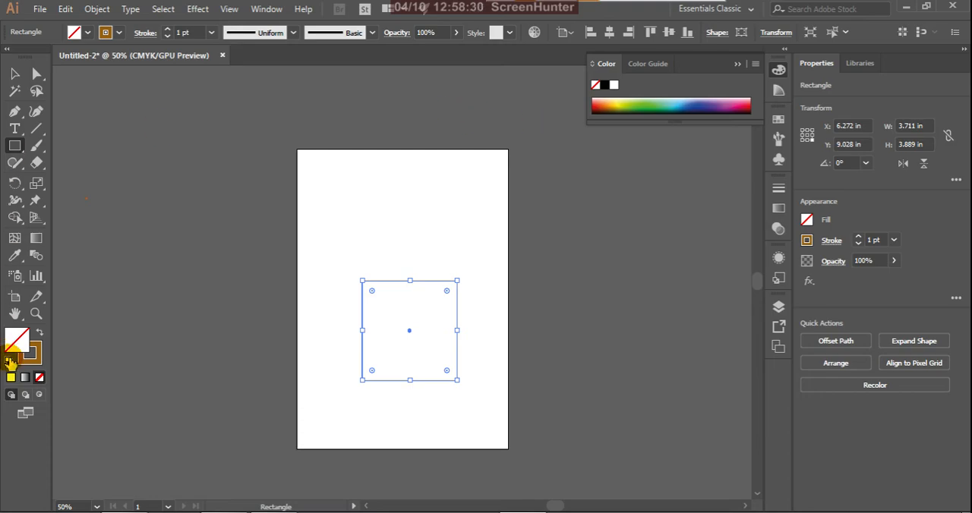
Step: Rotate the rectangle by 30° in its shape properties
click(717, 34)
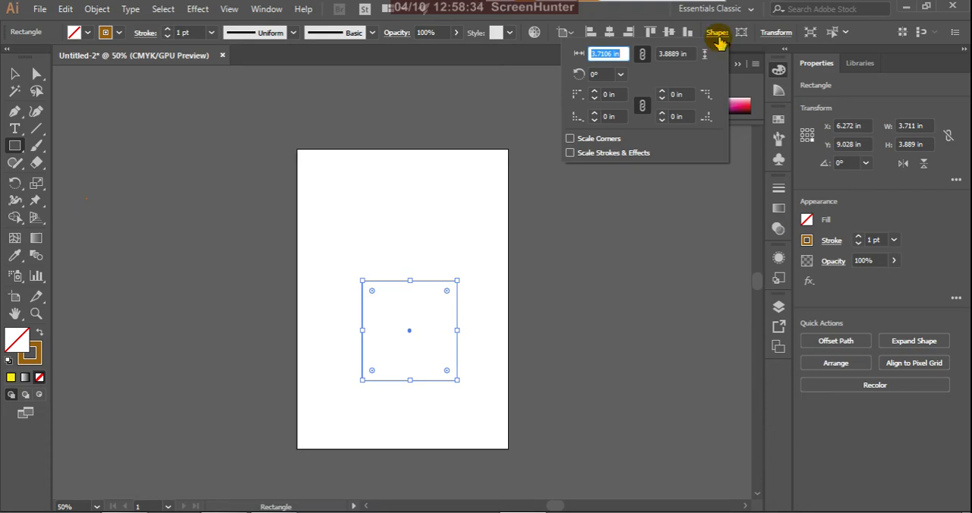
click(621, 76)
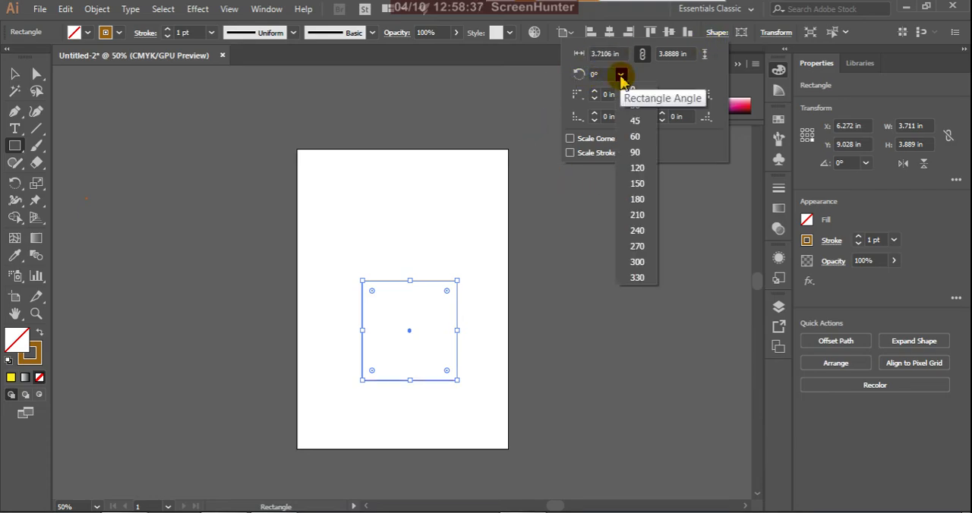
click(638, 116)
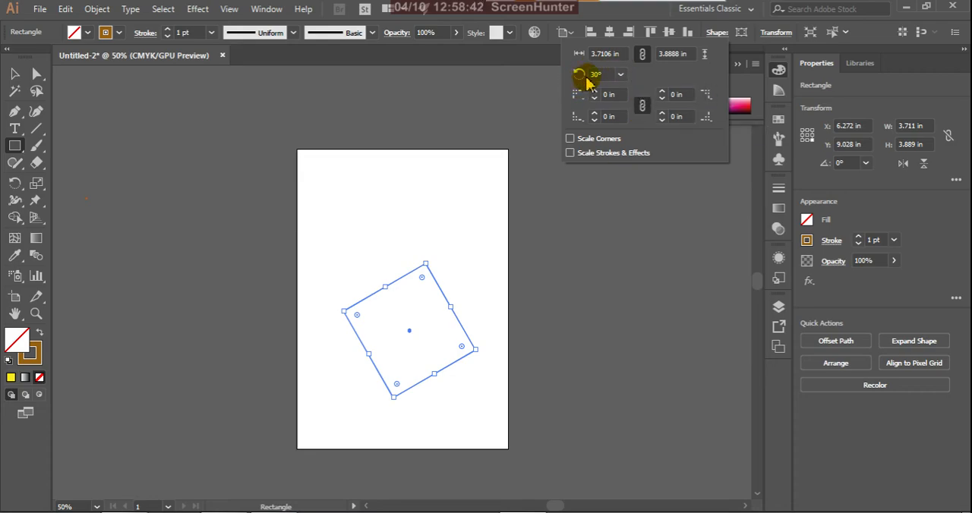
Step: Round all four linked corners of the rectangle to a 1.125 in radius
click(580, 120)
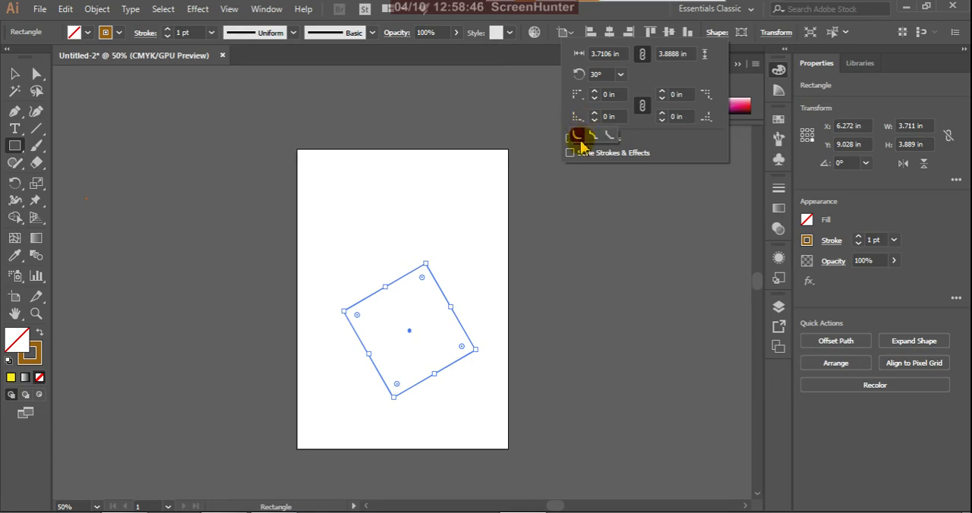
click(579, 136)
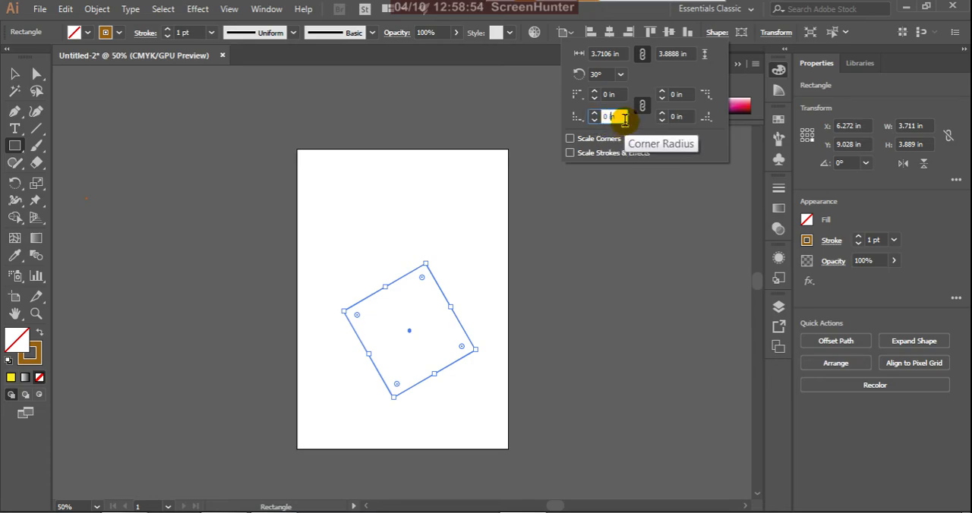
click(595, 114)
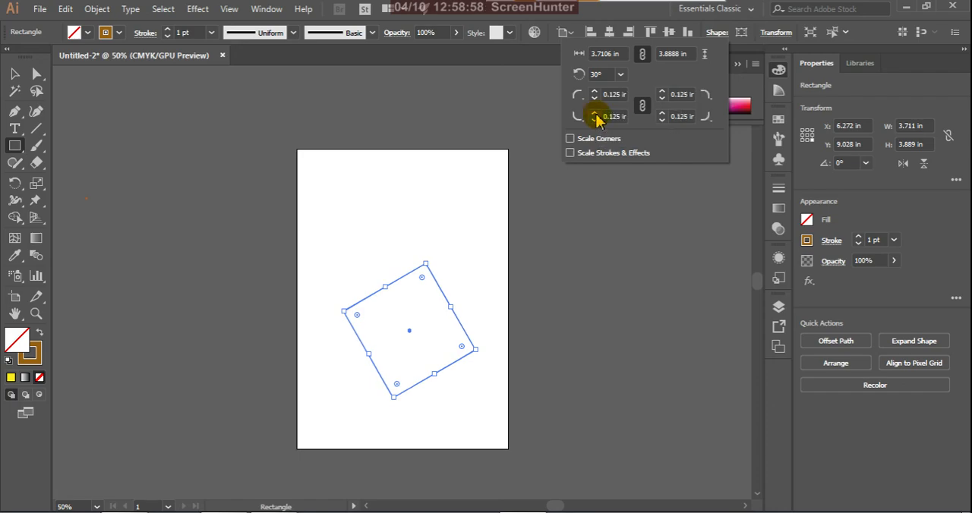
click(595, 115)
click(595, 116)
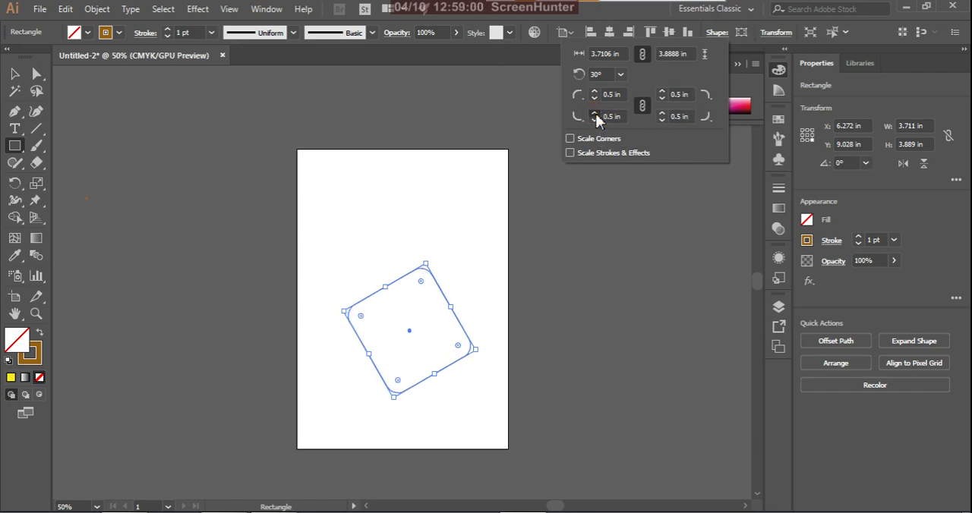
click(595, 115)
click(595, 116)
click(595, 116)
click(595, 115)
click(595, 116)
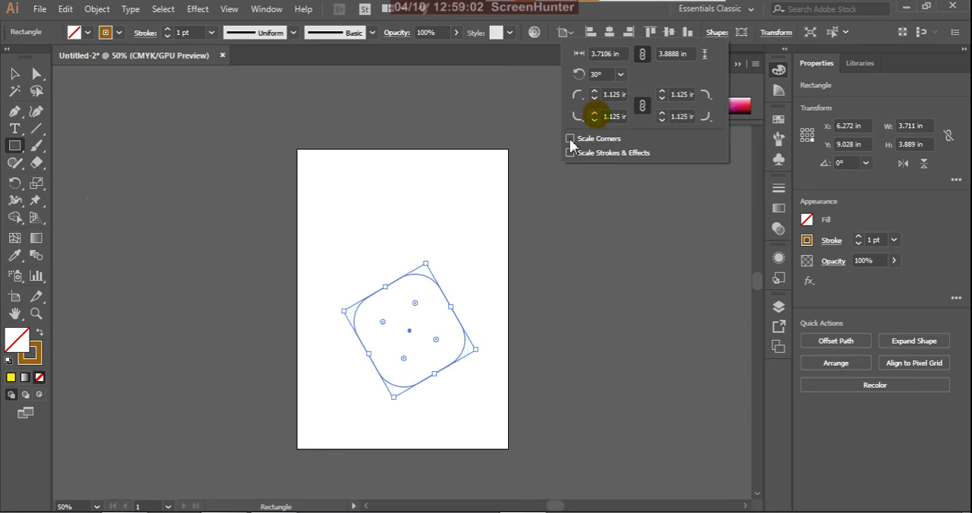
Step: Fill the rounded rectangle with yellow and deselect it
click(11, 377)
click(12, 378)
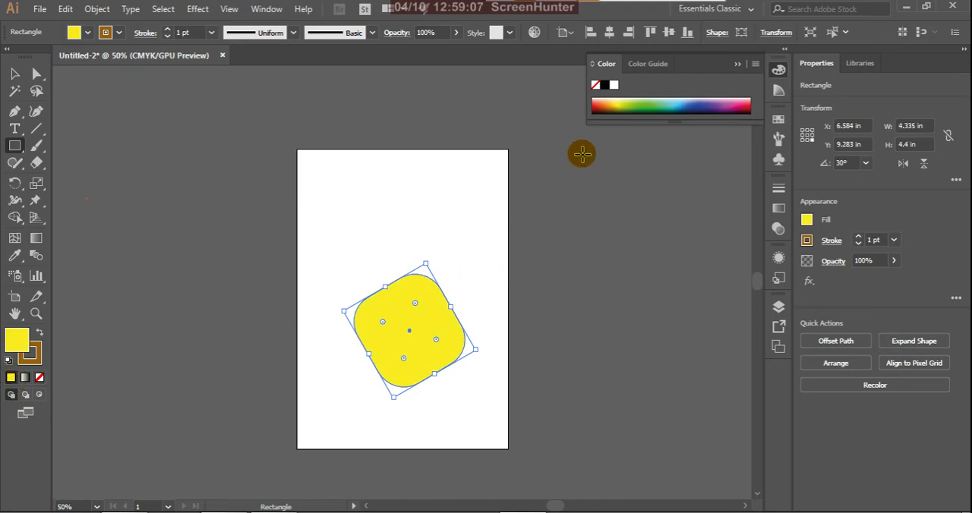
click(15, 74)
click(163, 269)
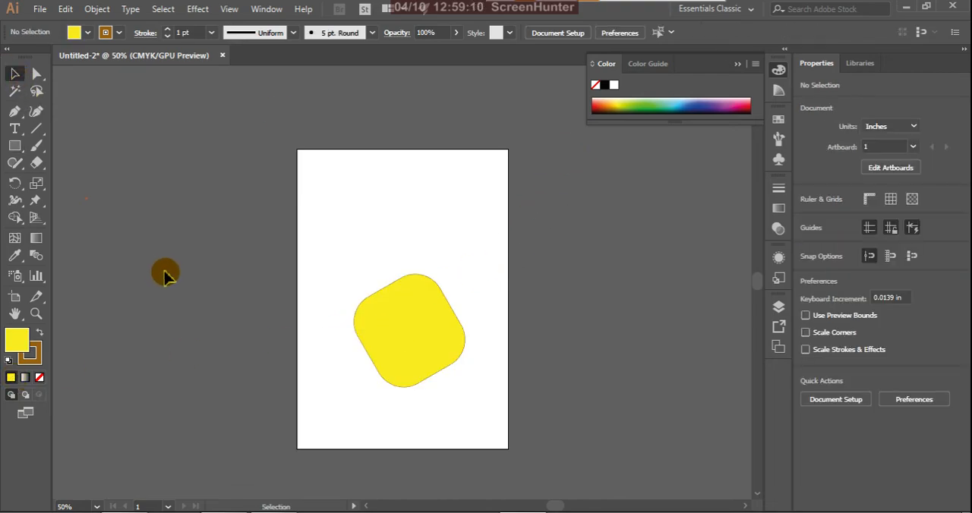
Step: Change the rectangle's top-left and top-right corners to the Inverted Round corner type
click(393, 322)
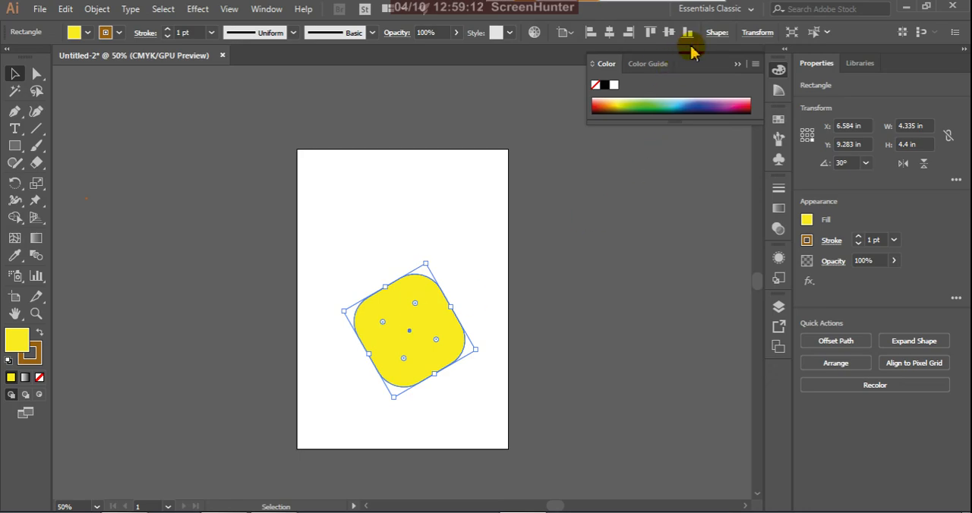
click(715, 33)
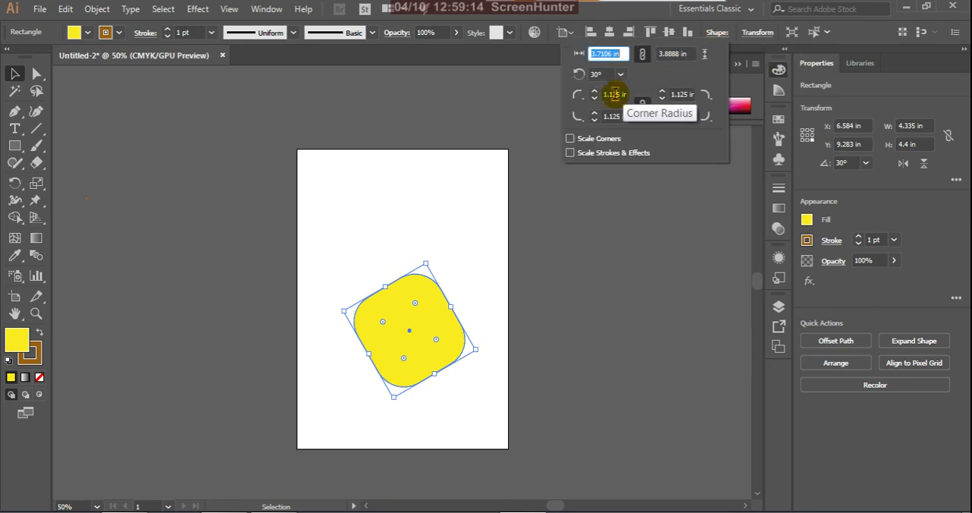
click(578, 96)
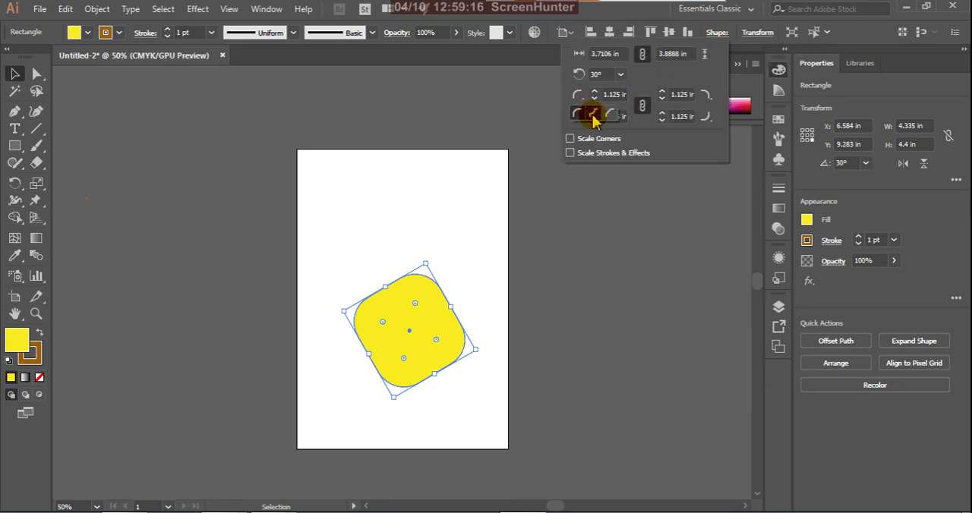
click(593, 114)
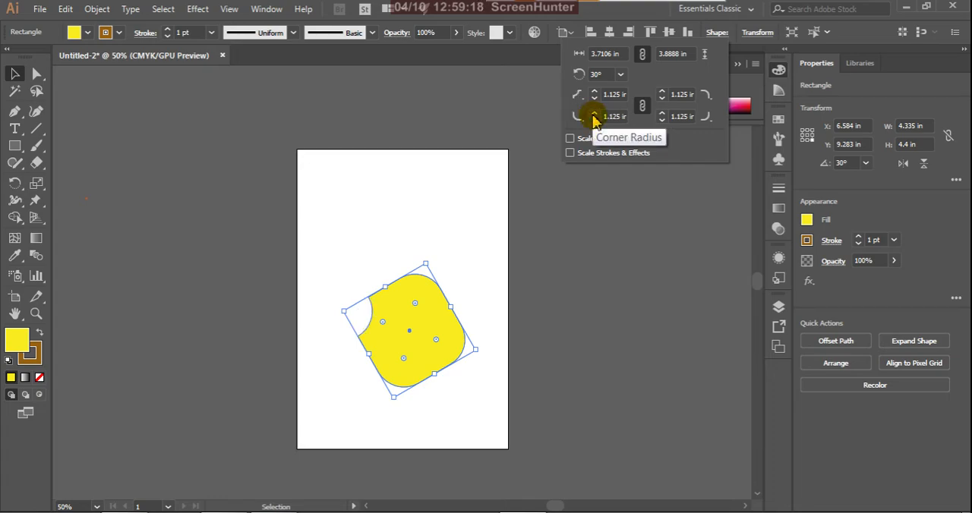
click(577, 118)
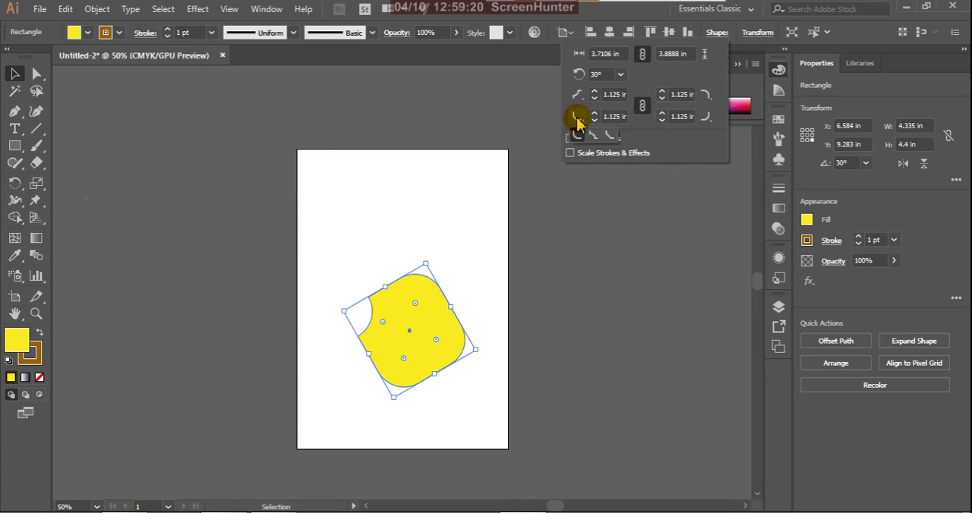
click(707, 97)
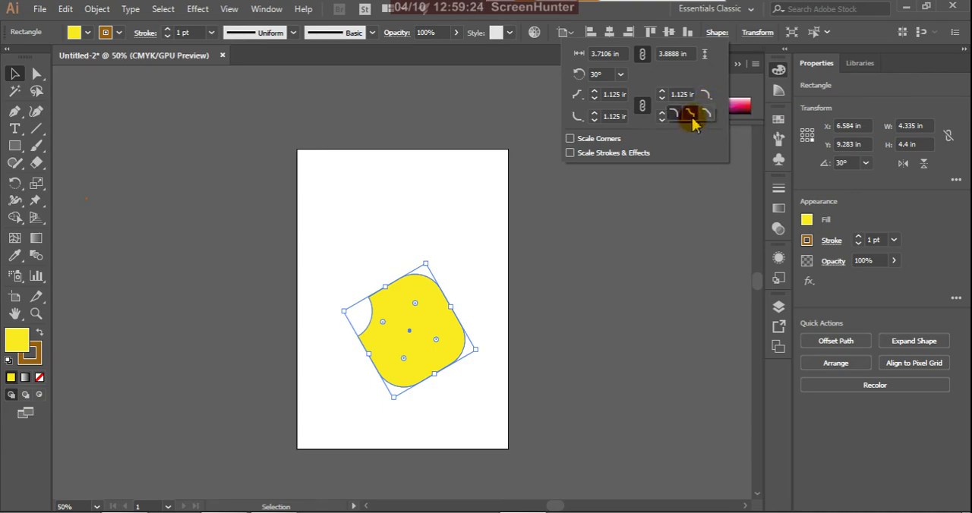
click(691, 113)
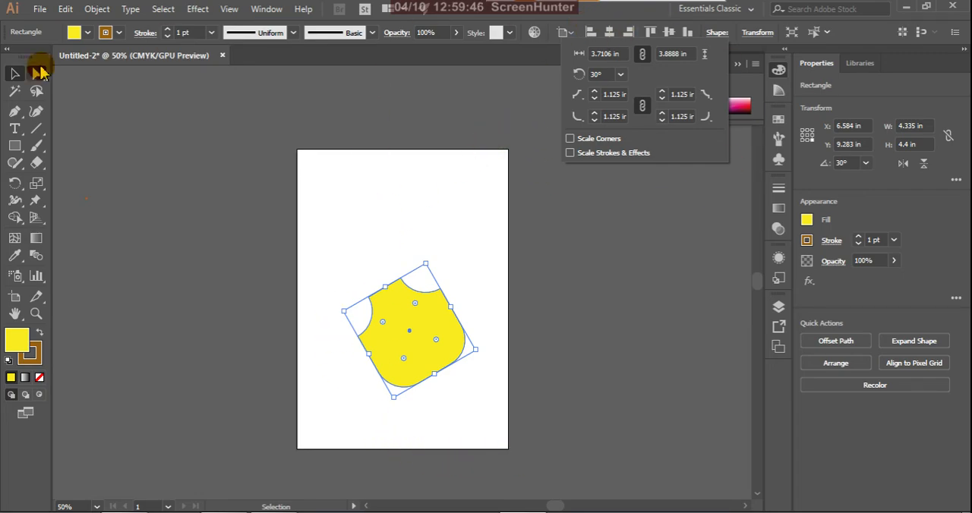
Step: Delete the yellow shape from the artboard
click(14, 77)
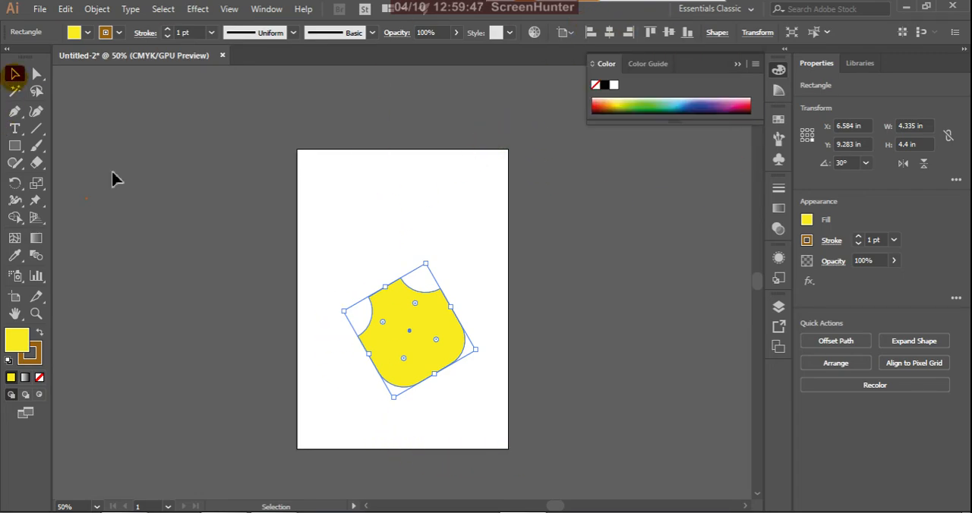
click(331, 215)
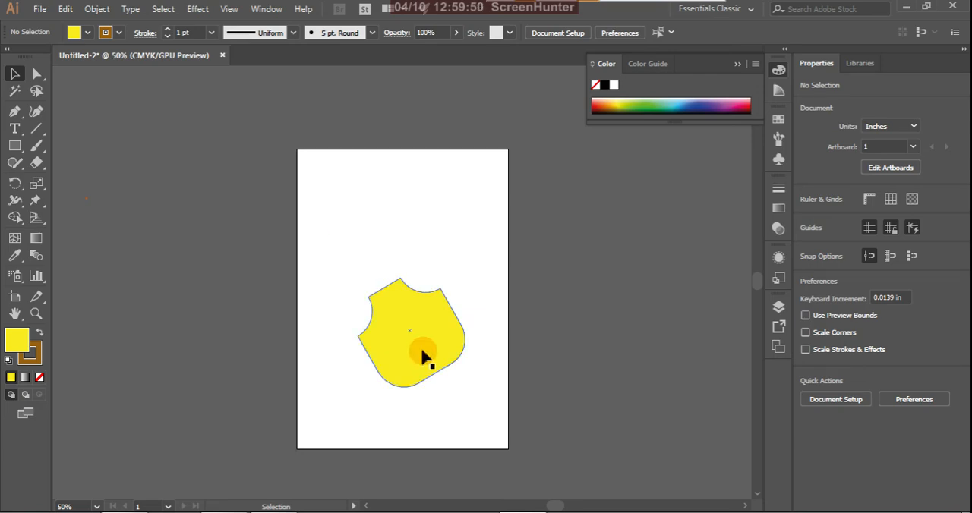
click(420, 341)
key(Delete)
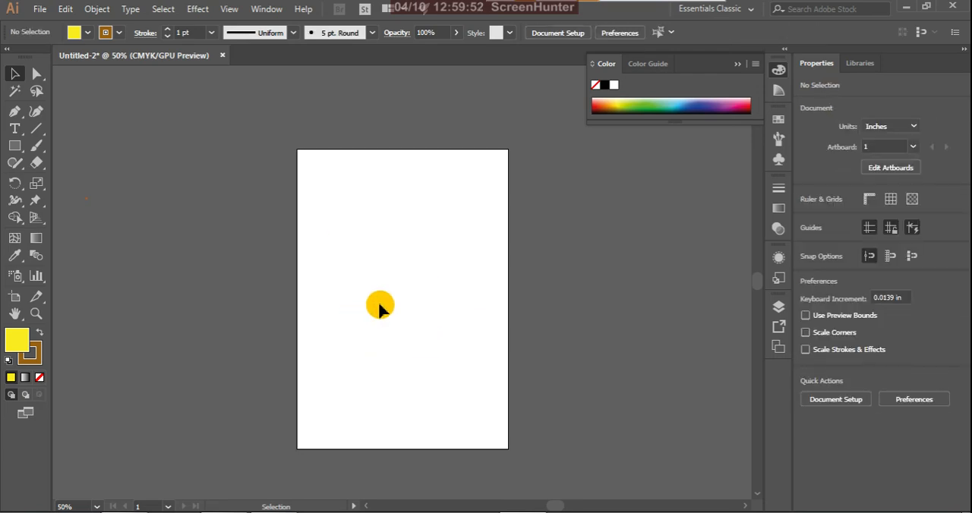
Step: Draw a yellow rounded rectangle about 4.5 × 4.5 in near the middle of the artboard
drag(15, 146, 100, 167)
drag(349, 243, 463, 359)
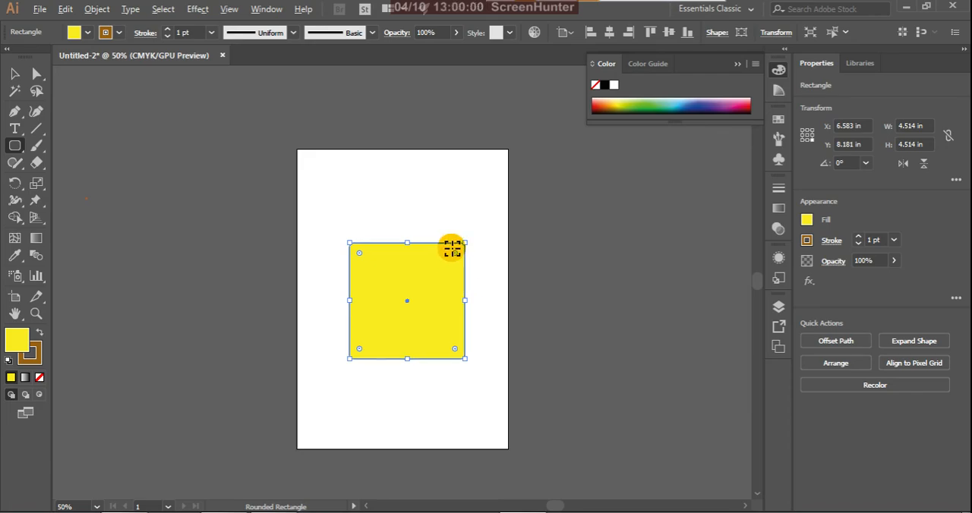
Step: Change the rounded rectangle's top-left corner to the Inverted Round corner type
scroll(452, 249, up, 4)
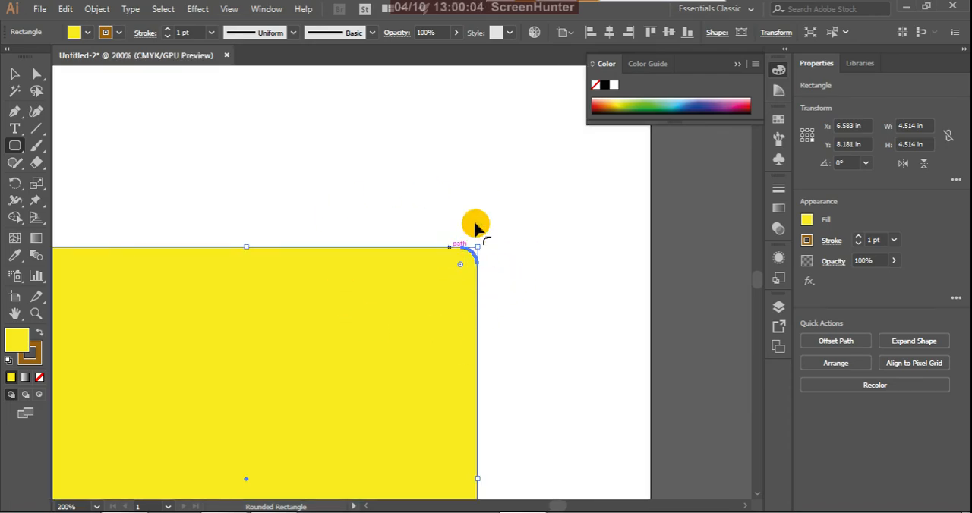
click(714, 34)
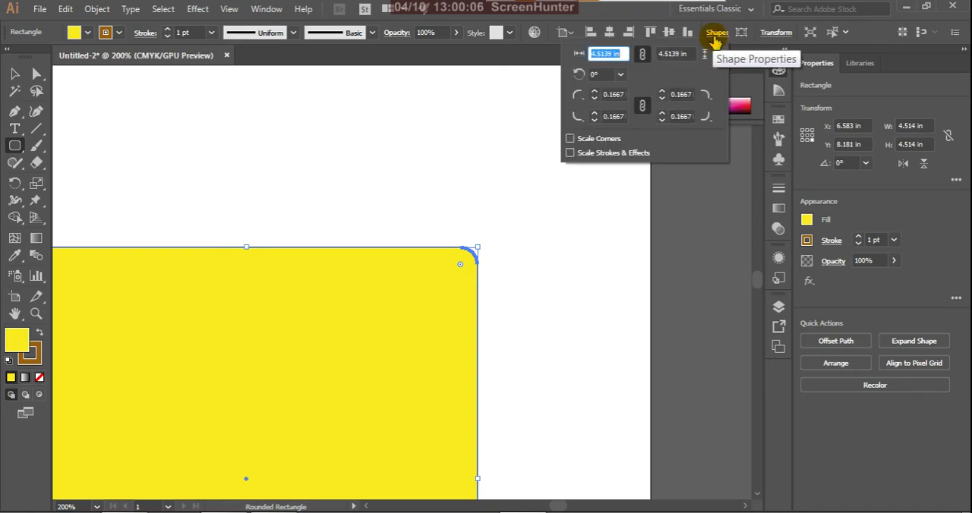
click(582, 98)
click(595, 116)
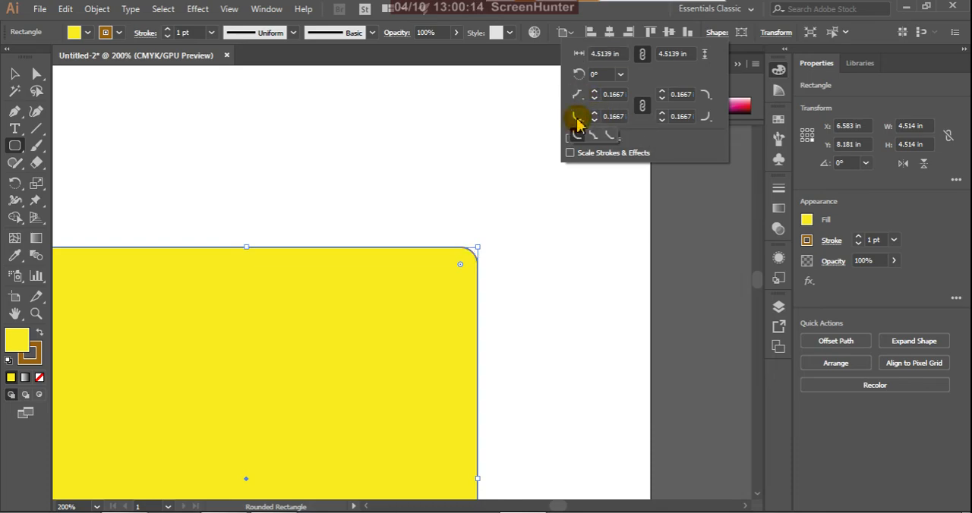
scroll(592, 235, down, 4)
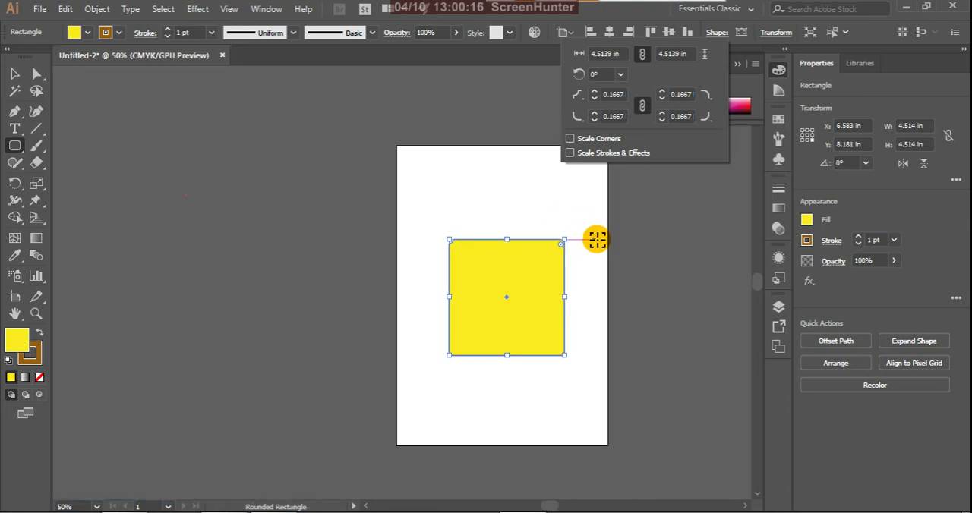
Step: Delete the yellow rounded rectangle from the artboard
click(13, 75)
click(485, 274)
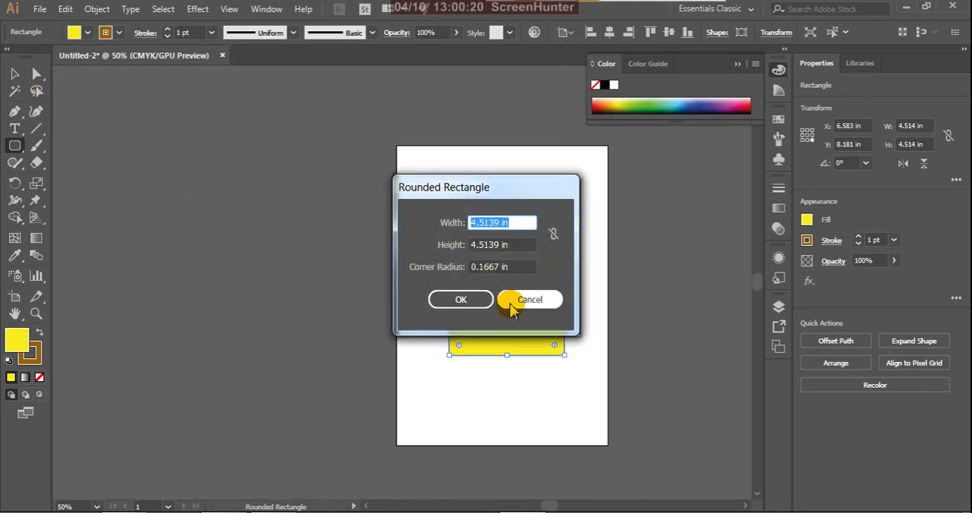
click(522, 301)
click(15, 73)
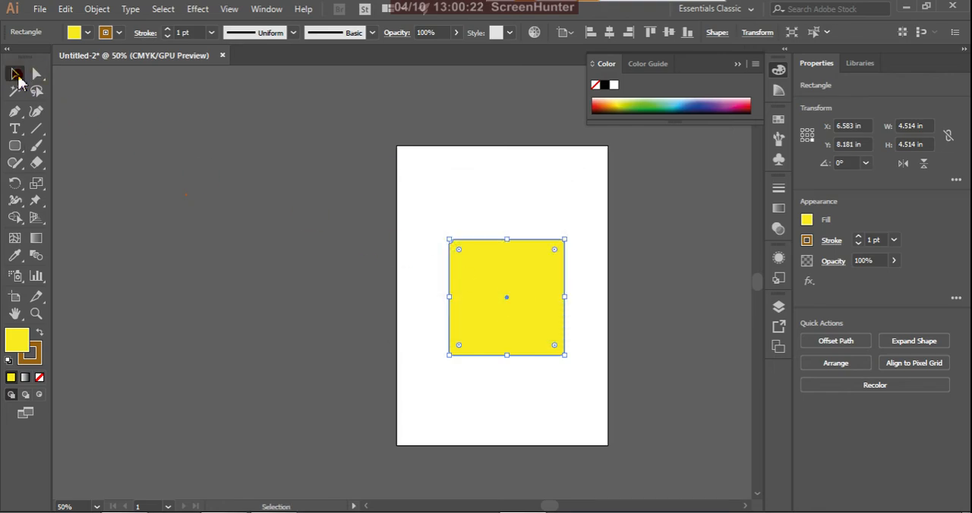
key(Delete)
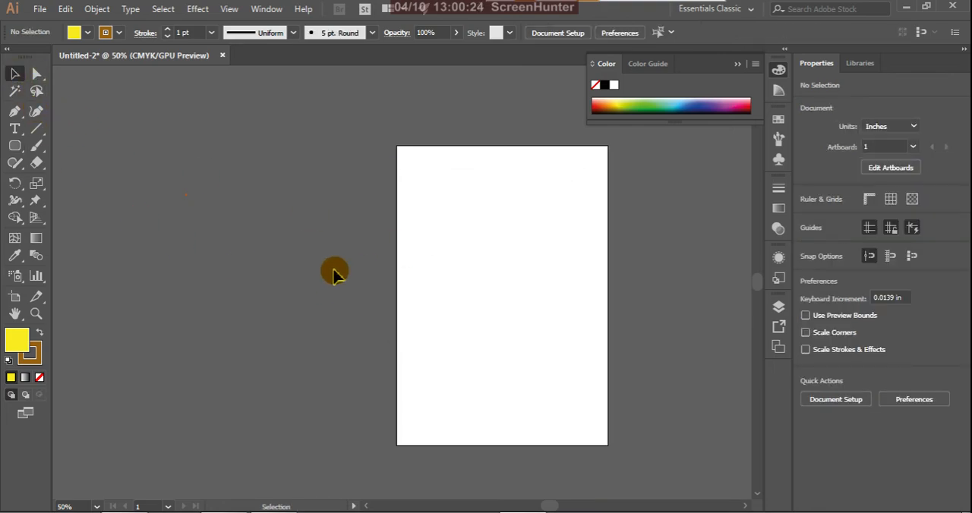
Step: Draw a yellow circle about 4.96 in wide with the Ellipse tool, slightly below the artboard's centre
scroll(375, 296, up, 1)
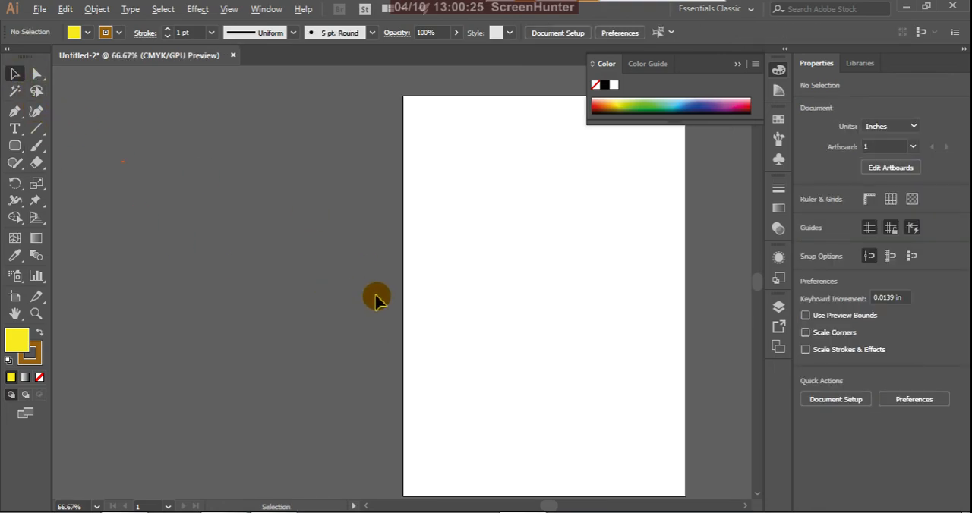
click(16, 147)
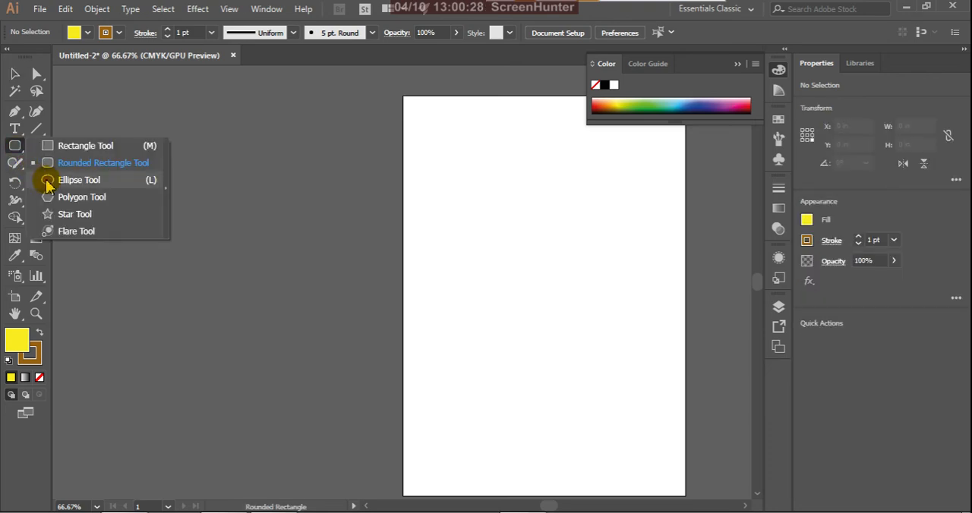
click(79, 182)
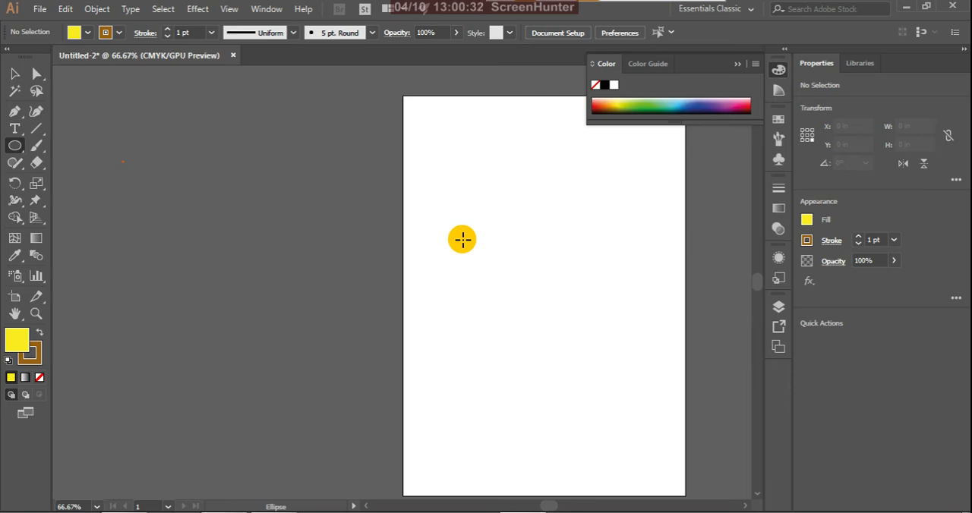
drag(463, 240, 632, 407)
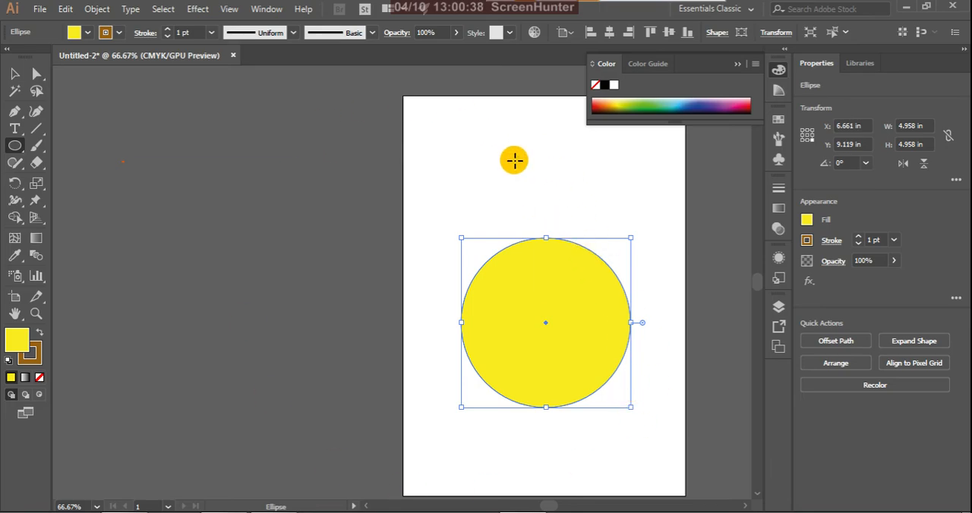
Step: Cut a wedge from the circle by setting its pie start angle to 45° and pie end angle to 30°
click(717, 34)
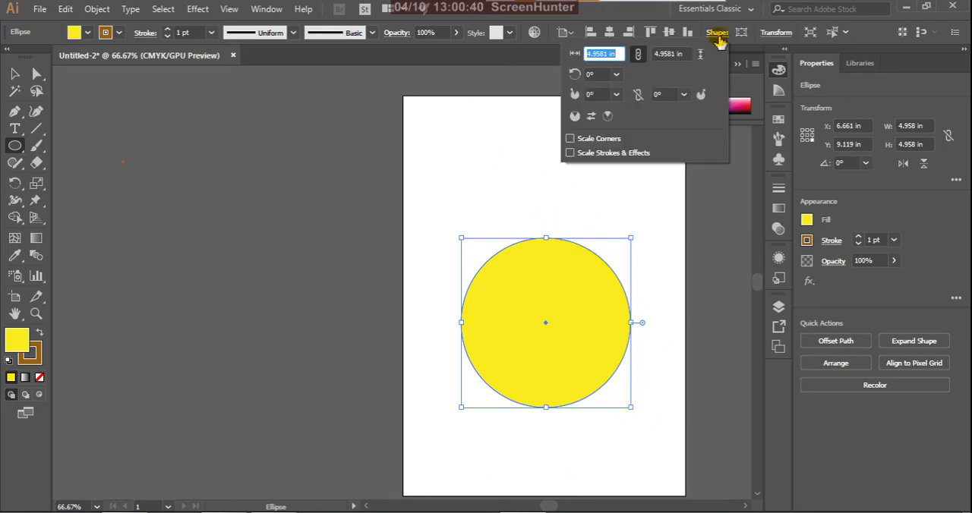
click(575, 116)
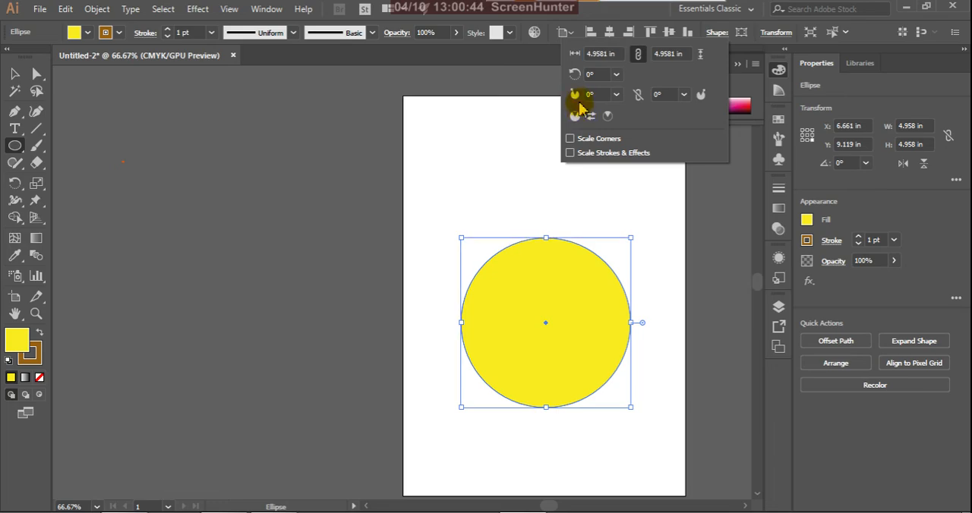
click(576, 97)
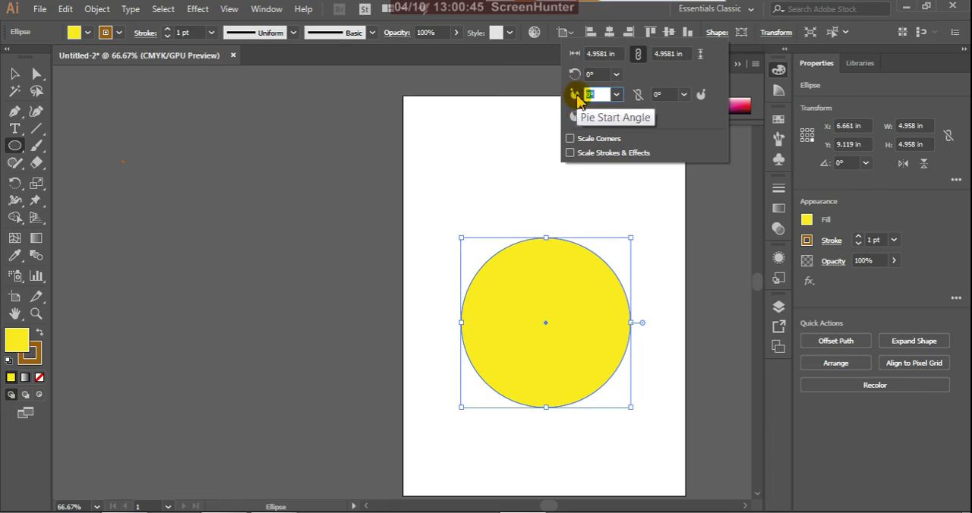
click(616, 95)
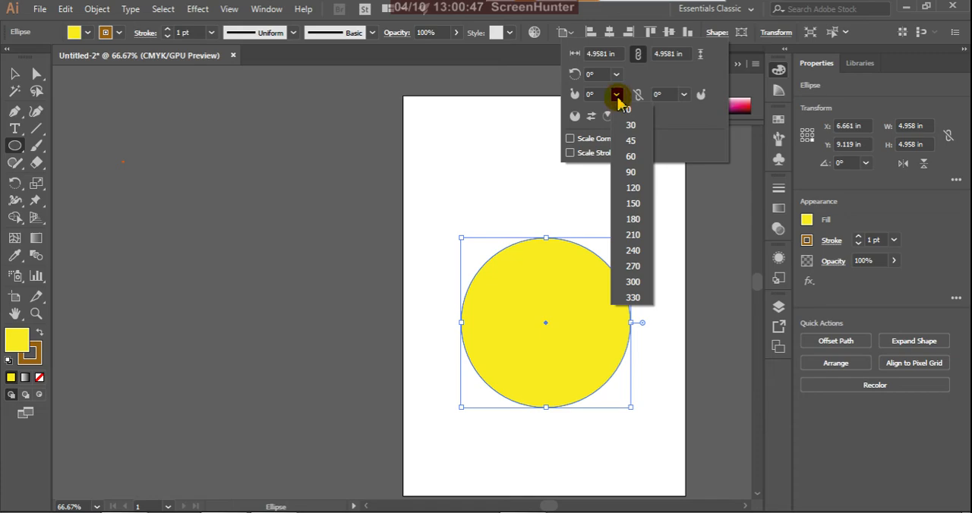
click(630, 142)
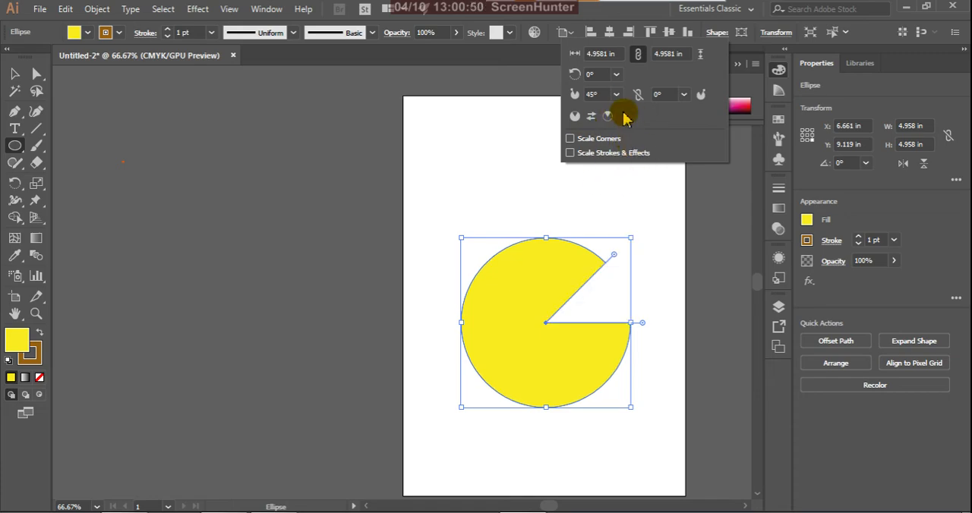
click(683, 95)
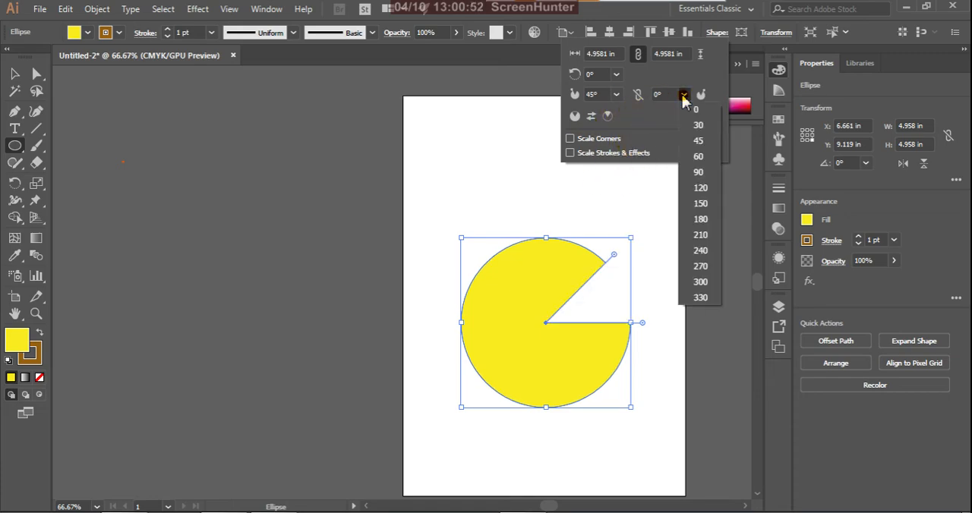
click(694, 125)
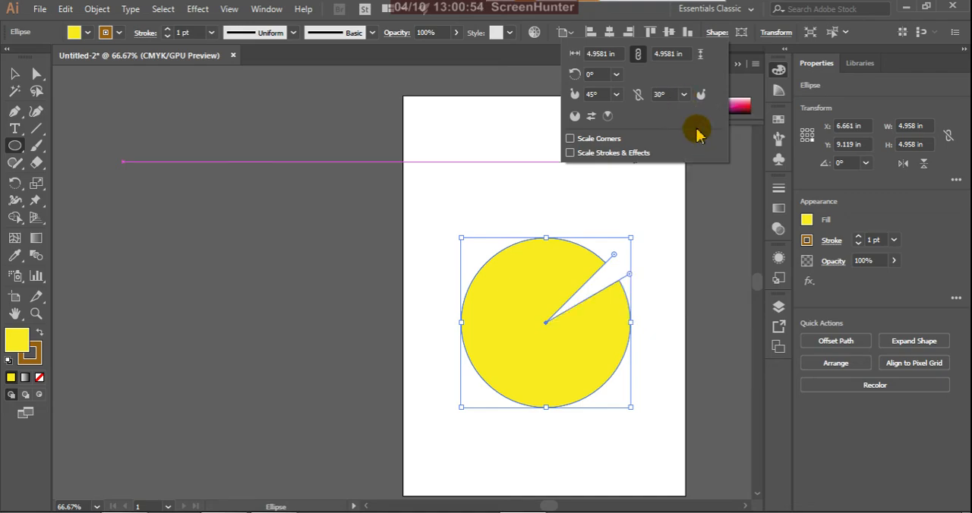
Step: Widen the circle's wedge with a 120° pie start angle and rotate the shape to 45°
click(616, 95)
click(632, 188)
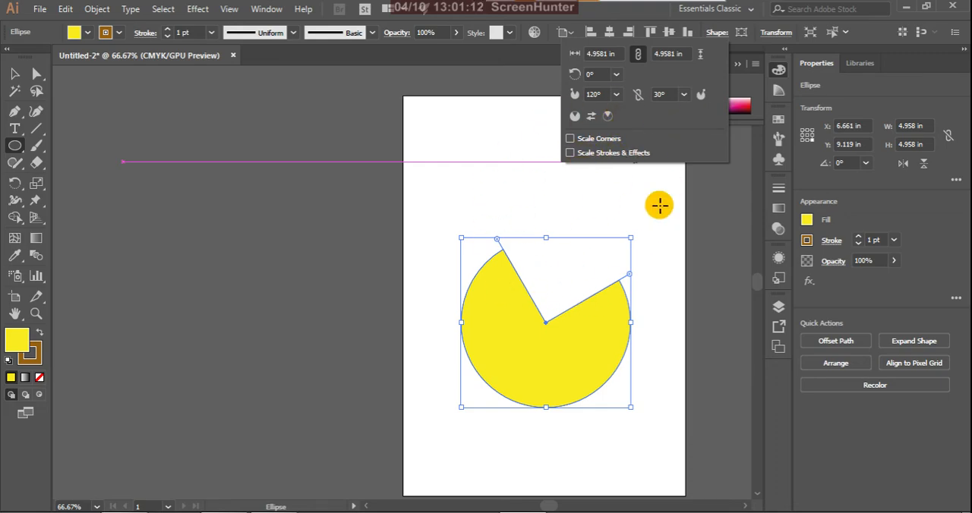
click(616, 74)
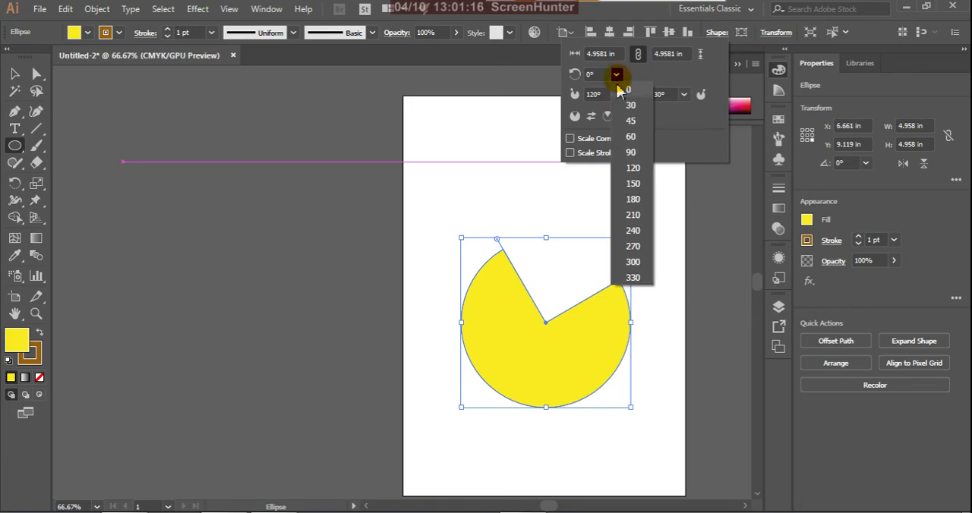
click(629, 116)
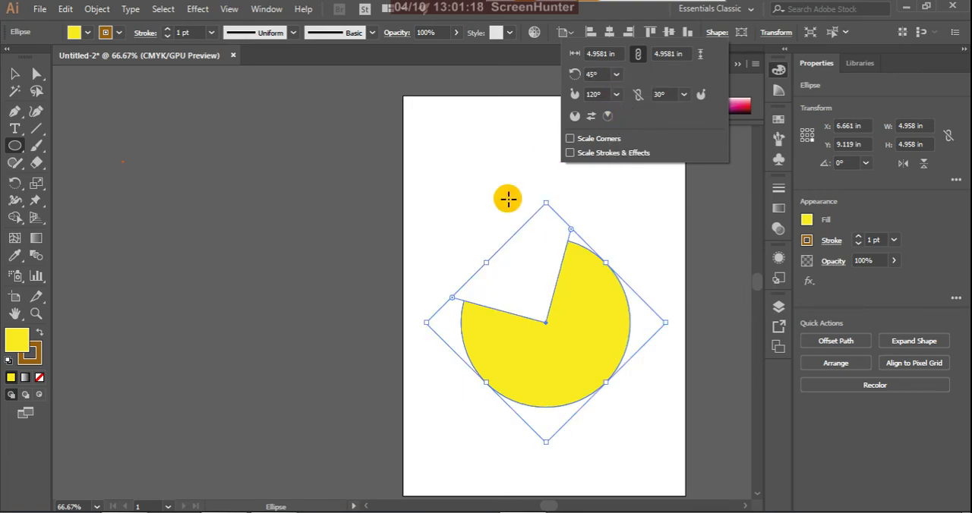
Step: Move the yellow pie shape up and to the left on the artboard with the Selection tool
click(17, 76)
click(325, 261)
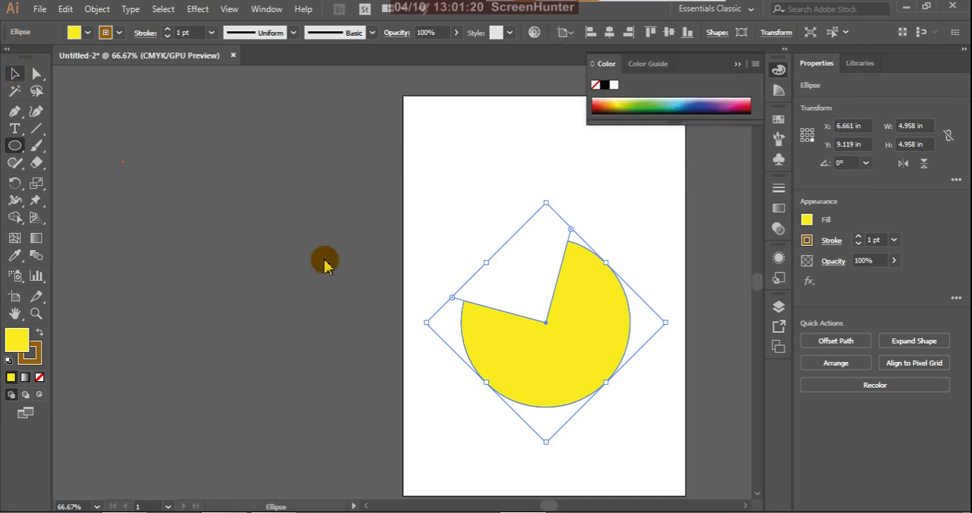
click(520, 290)
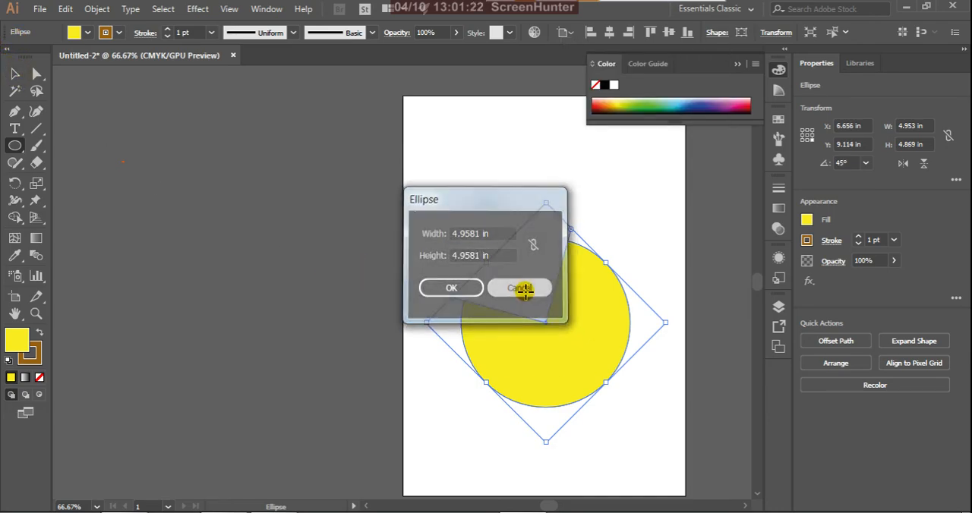
click(15, 76)
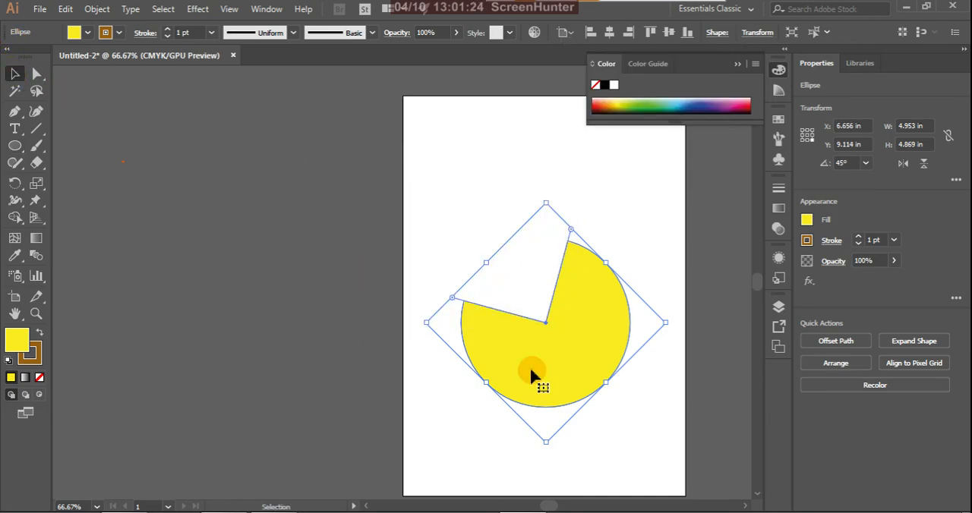
drag(598, 331, 549, 266)
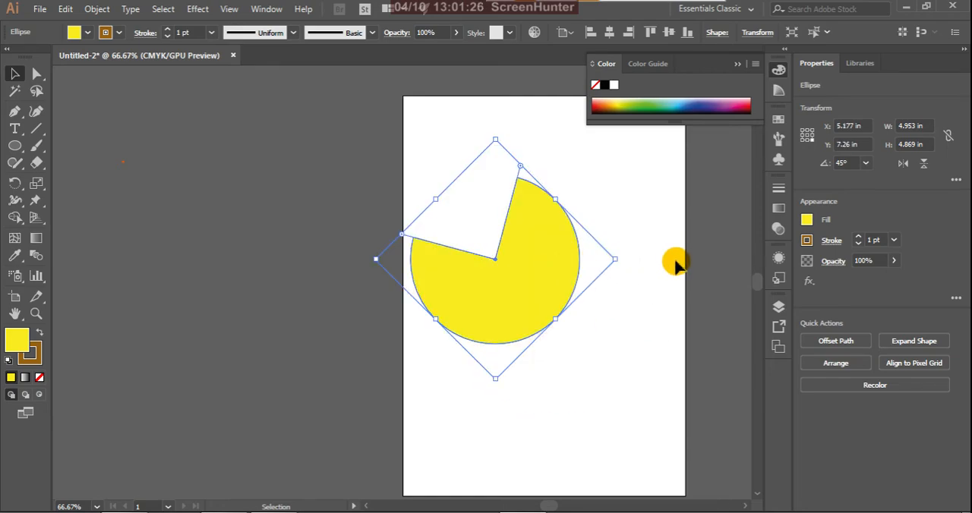
Step: Delete the yellow pie shape from the artboard
click(674, 262)
click(530, 275)
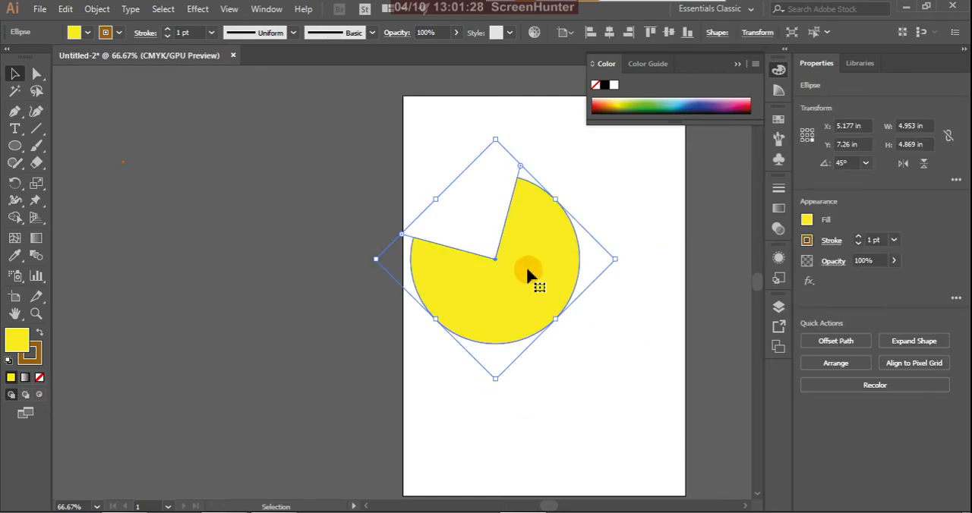
key(Delete)
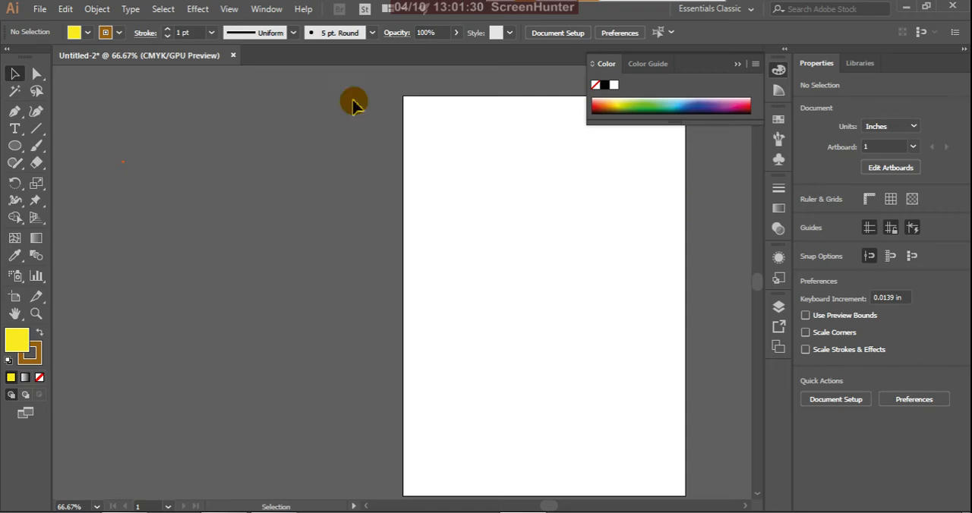
Step: Draw a tilted yellow hexagon with a radius of about 2.06 in in the artboard's upper-left area
click(22, 154)
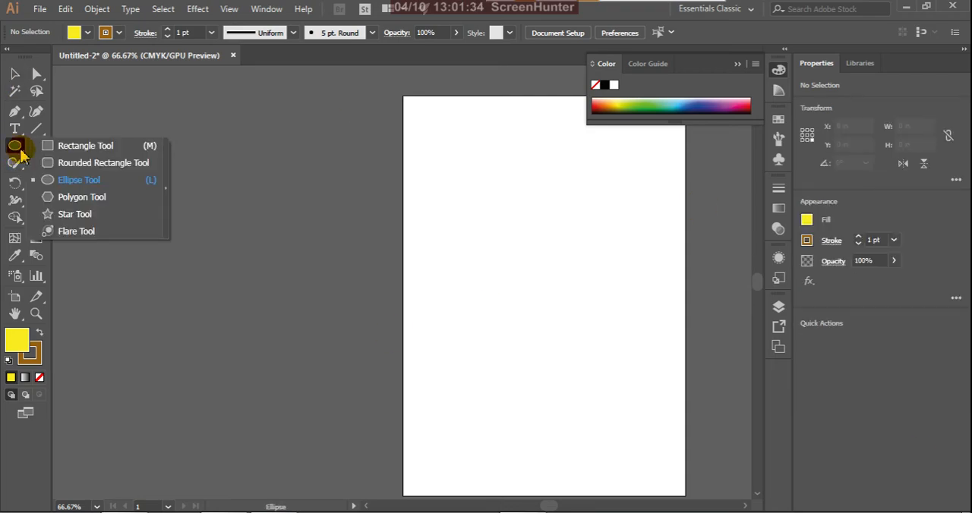
click(90, 198)
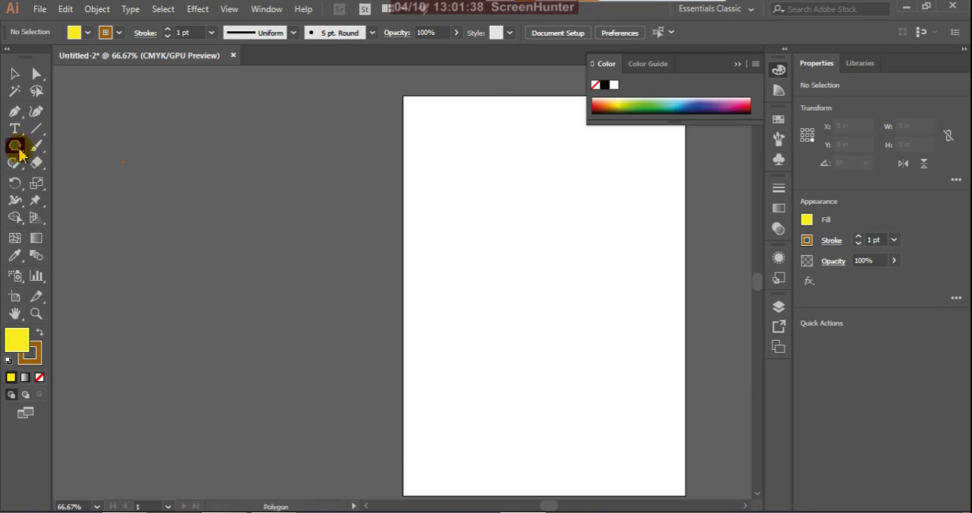
drag(477, 237, 532, 282)
click(532, 282)
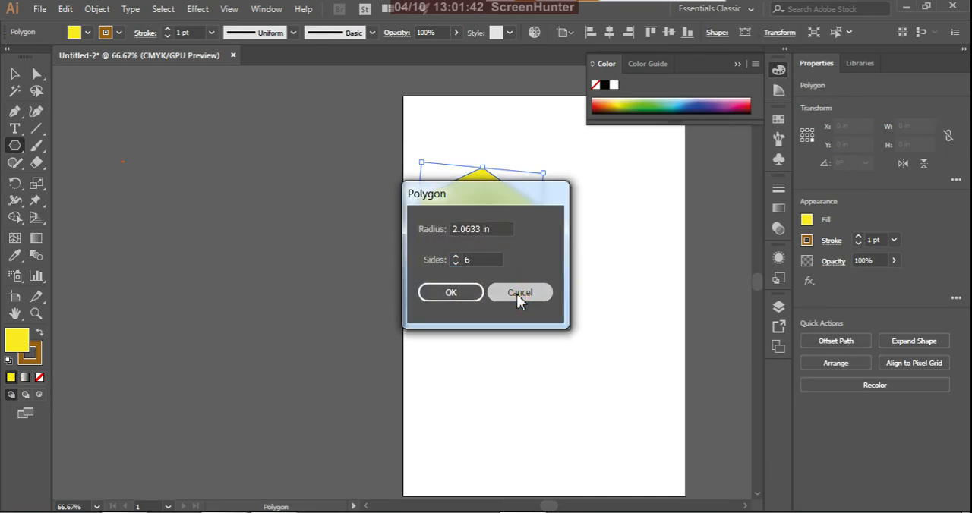
click(519, 293)
Step: Try to change the hexagon's corners to the Inverted Round corner type in its shape options
click(716, 33)
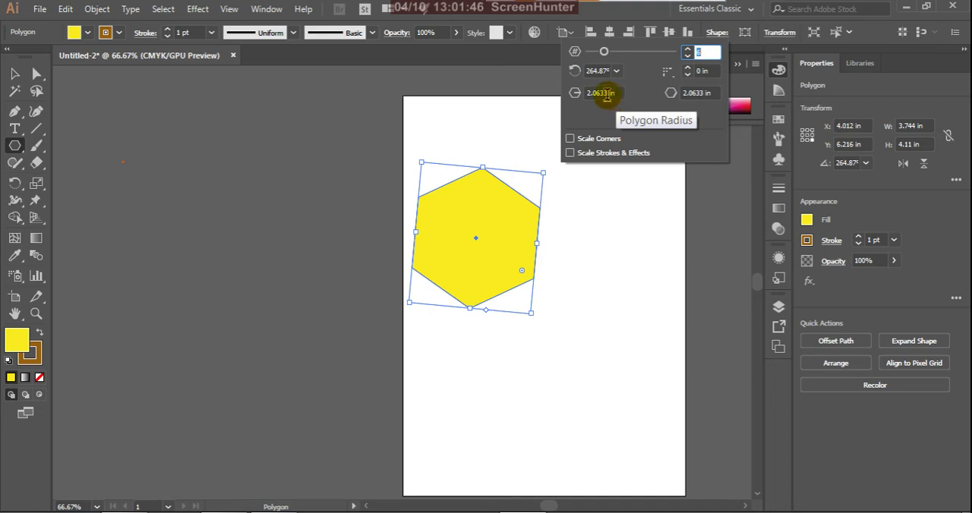
click(575, 94)
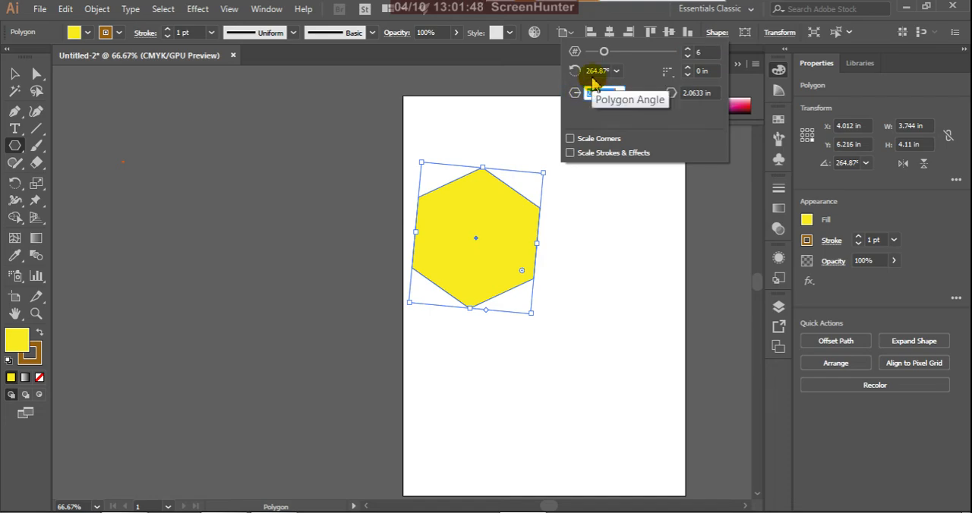
click(673, 78)
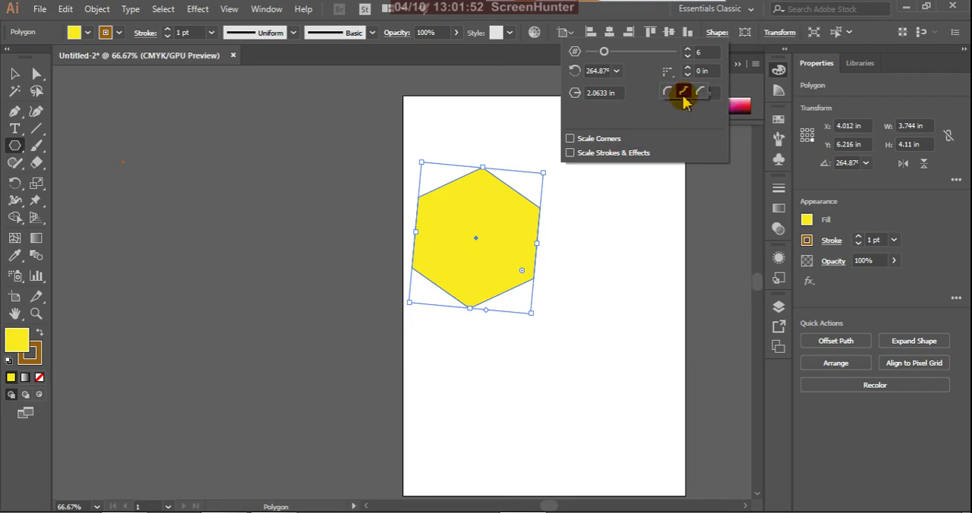
click(684, 95)
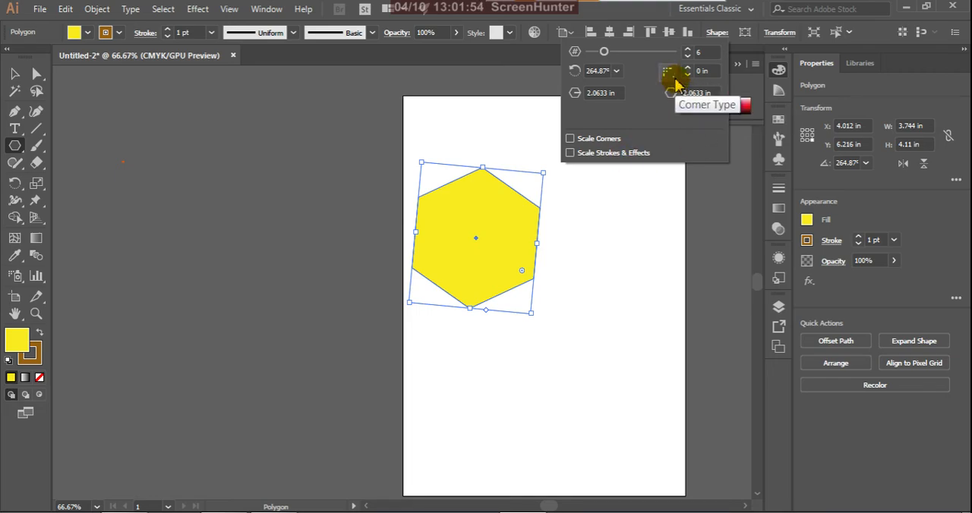
click(669, 76)
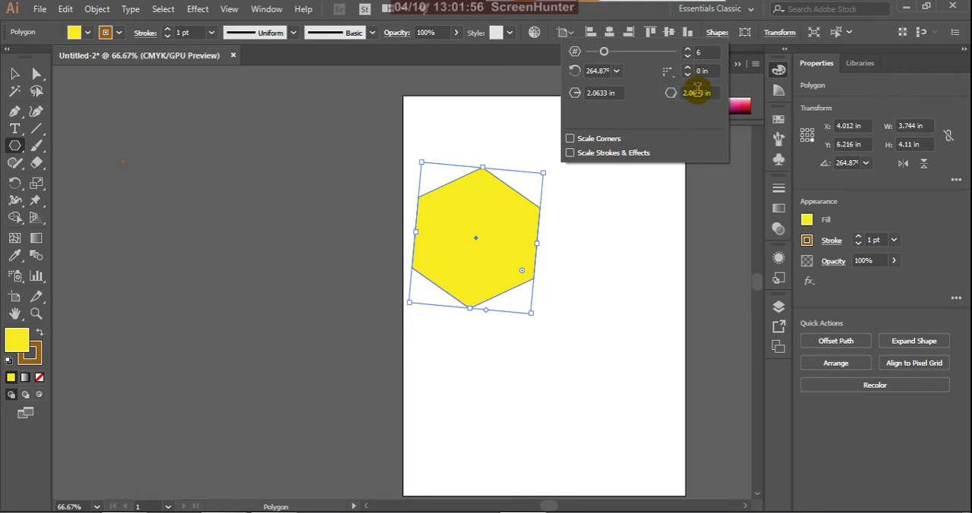
Step: Draw a second tilted yellow hexagon, about 5.14 by 4.94 in, overlapping the first one's lower-right side near the artboard's centre
click(551, 278)
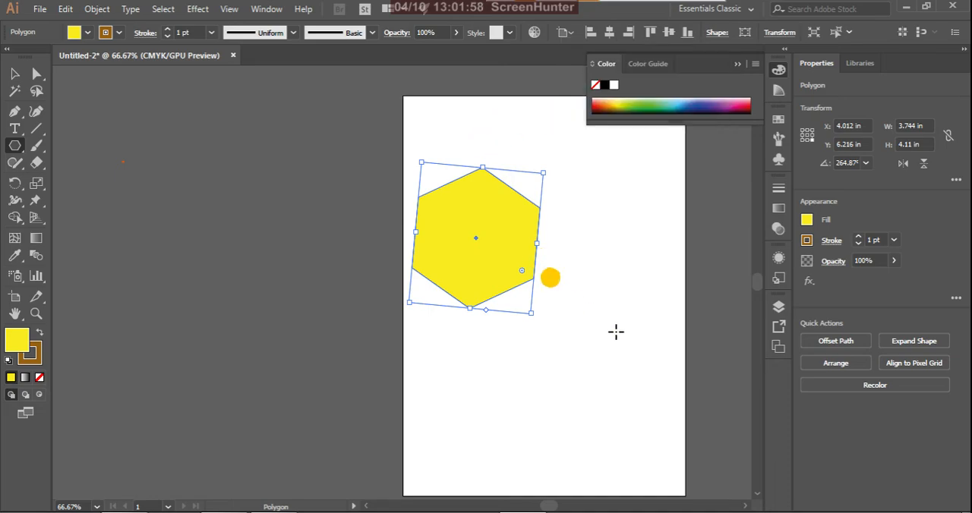
mouse_move(570, 299)
mouse_down()
mouse_move(631, 371)
mouse_move(629, 363)
mouse_up()
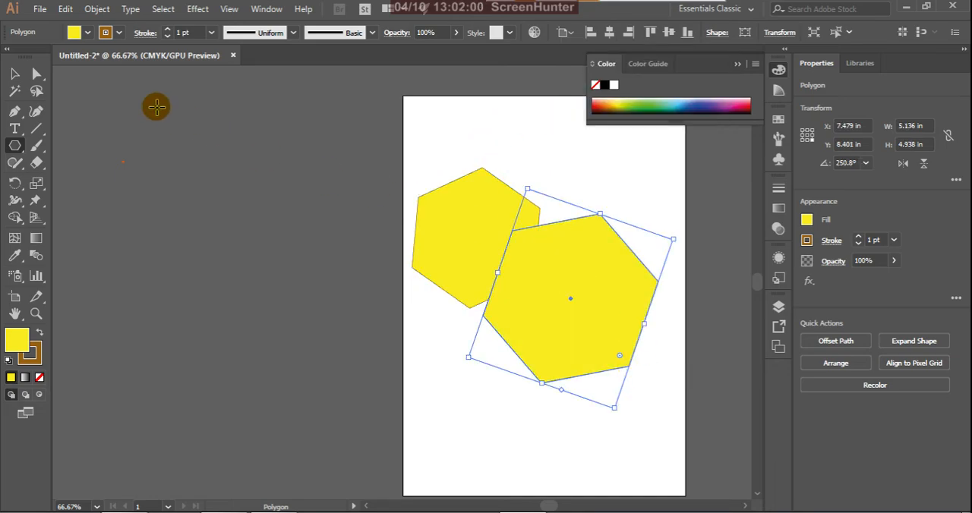
Step: Select both yellow hexagons together and delete them from the artboard
click(14, 74)
drag(392, 165, 611, 382)
key(Delete)
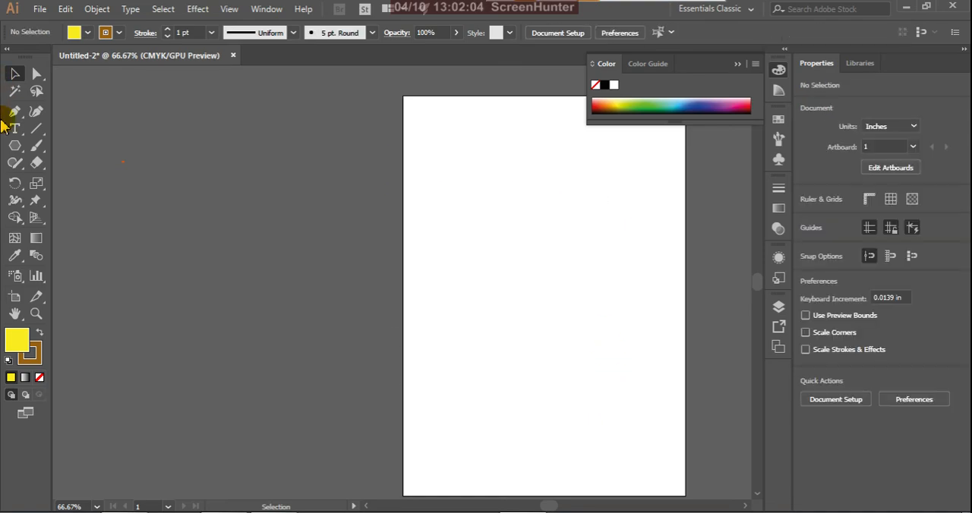
Step: Draw a tilted yellow five-pointed star about 5.3 in wide across the artboard's left edge with the Star tool
click(21, 155)
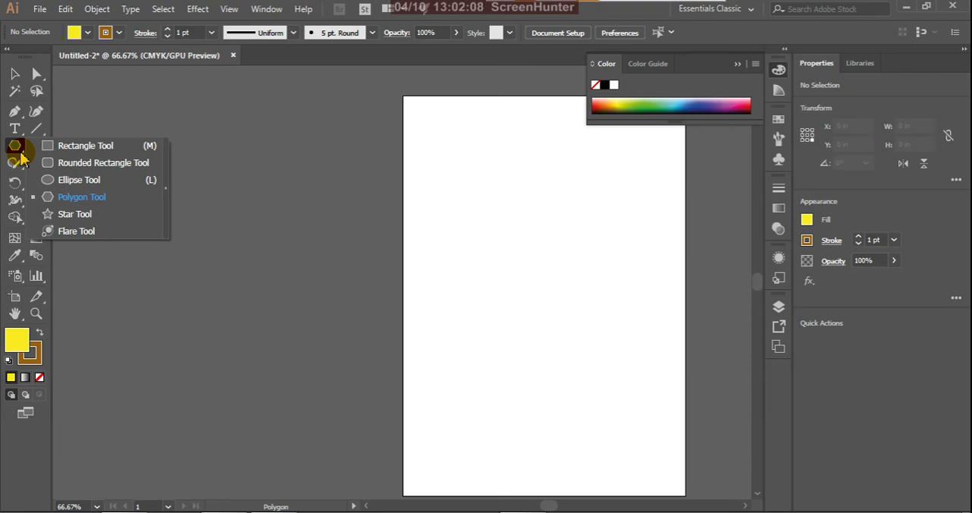
click(87, 219)
drag(481, 277, 558, 343)
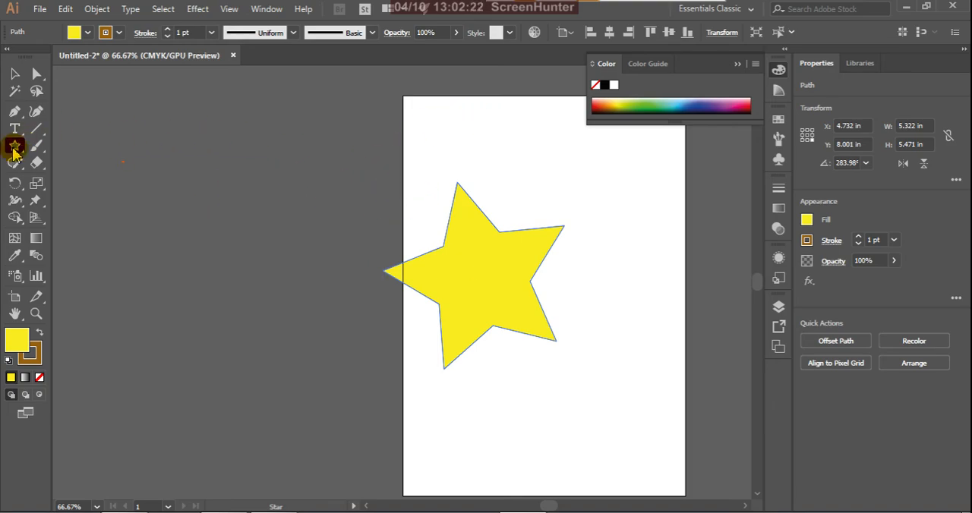
Step: Create a nine-pointed star with radii of 2.8834 in and 1.4417 in over the first star
click(445, 263)
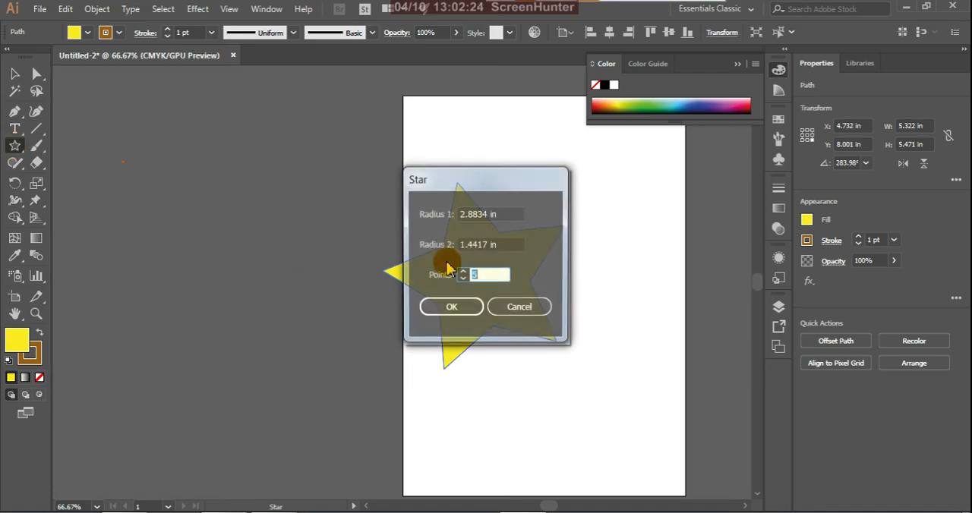
drag(494, 186, 235, 220)
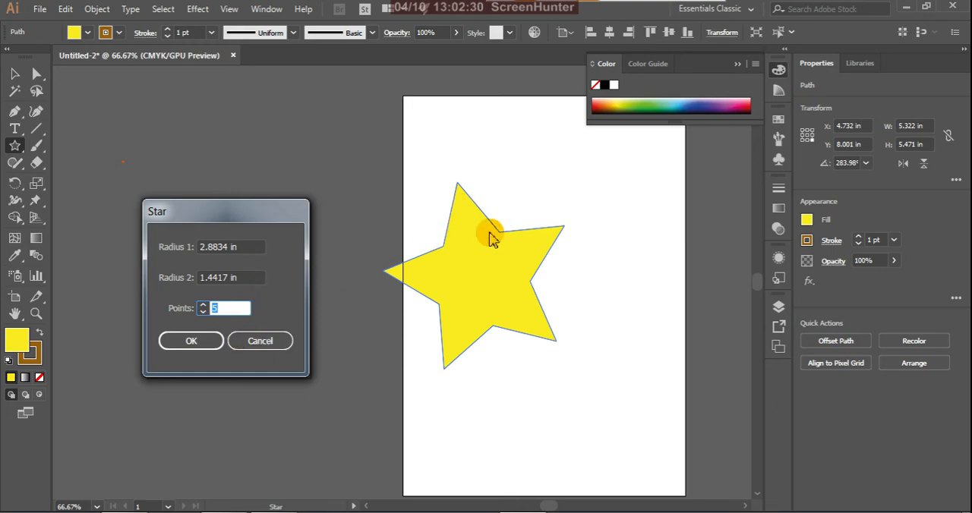
click(200, 310)
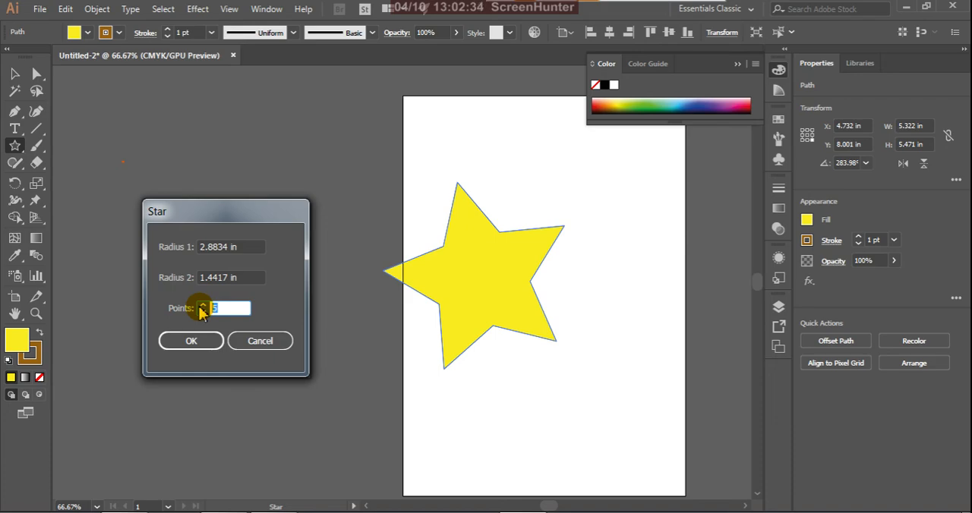
text(8)
click(190, 340)
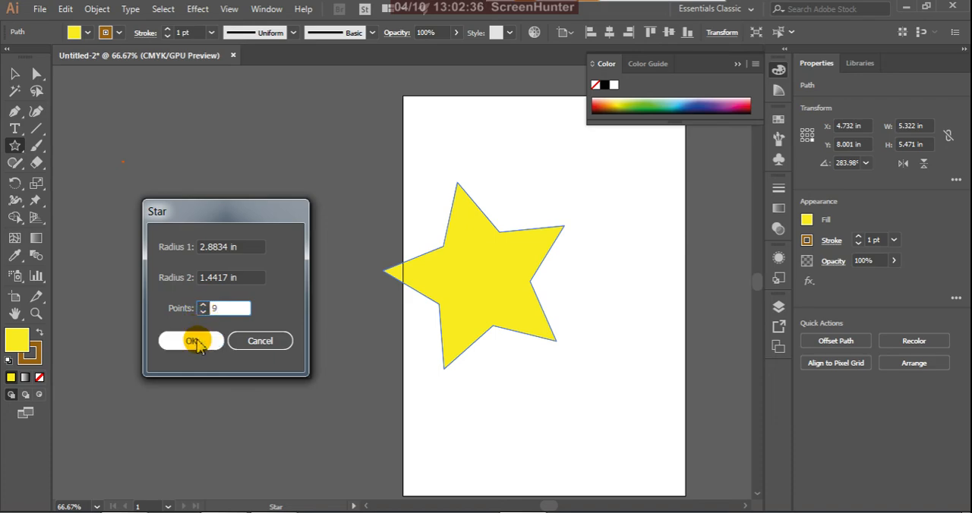
Step: Draw another nine-pointed star about 4.8 in wide beside the others and fill it with dark orange
drag(577, 300, 642, 354)
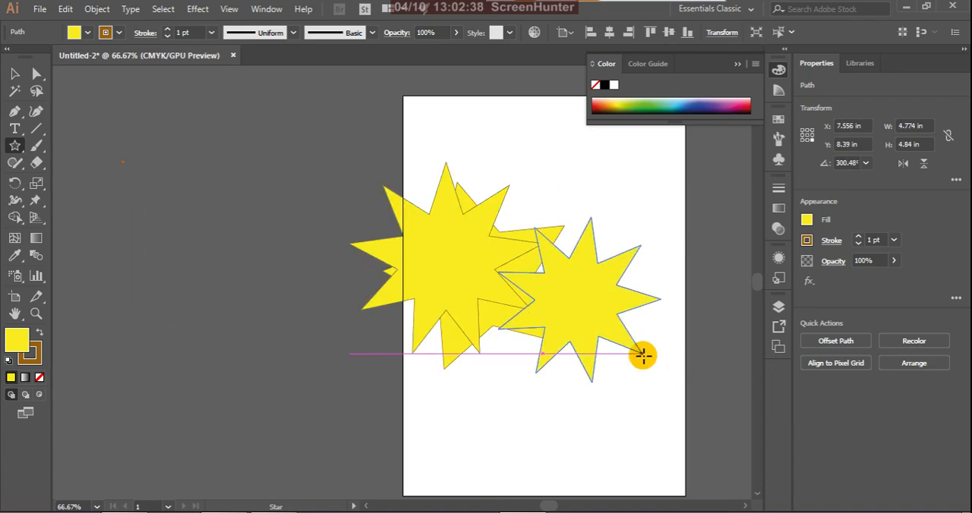
click(606, 106)
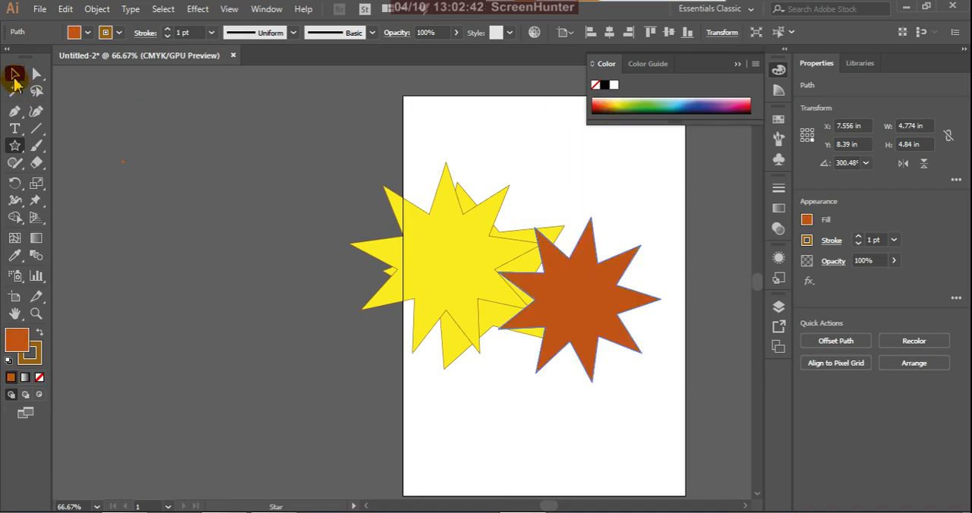
Step: Select all the stars together and delete them from the artboard
click(14, 76)
drag(306, 159, 708, 430)
key(Delete)
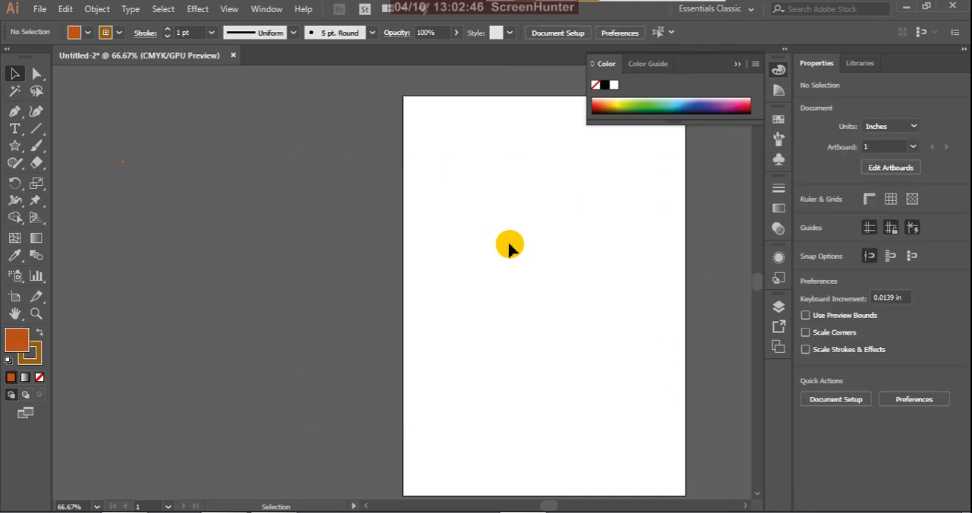
Step: Draw a flare about 10 in across on the upper-left part of the artboard with the Flare tool
click(19, 151)
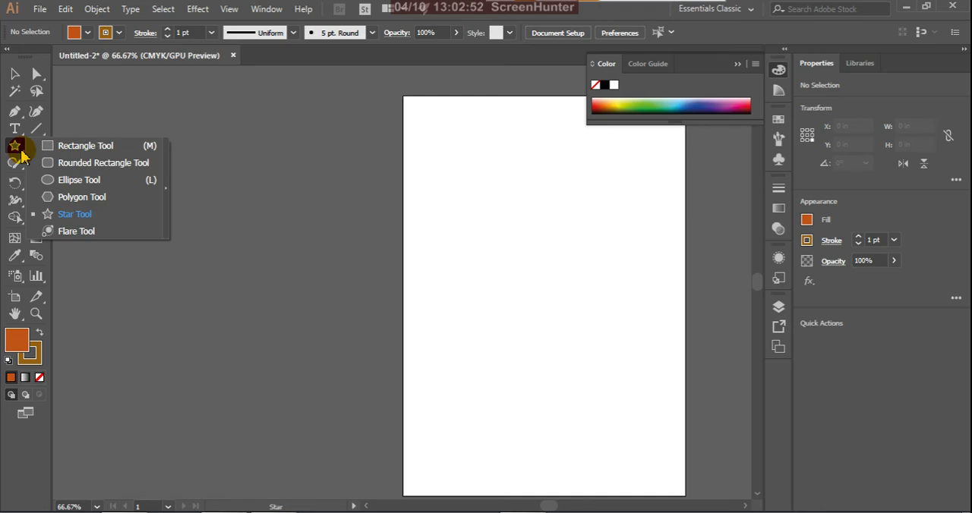
click(76, 230)
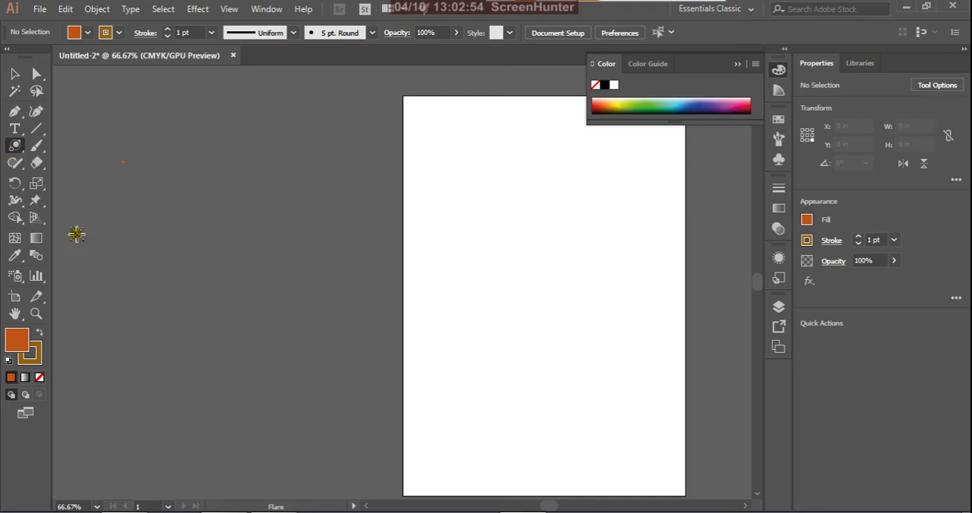
drag(450, 226, 477, 250)
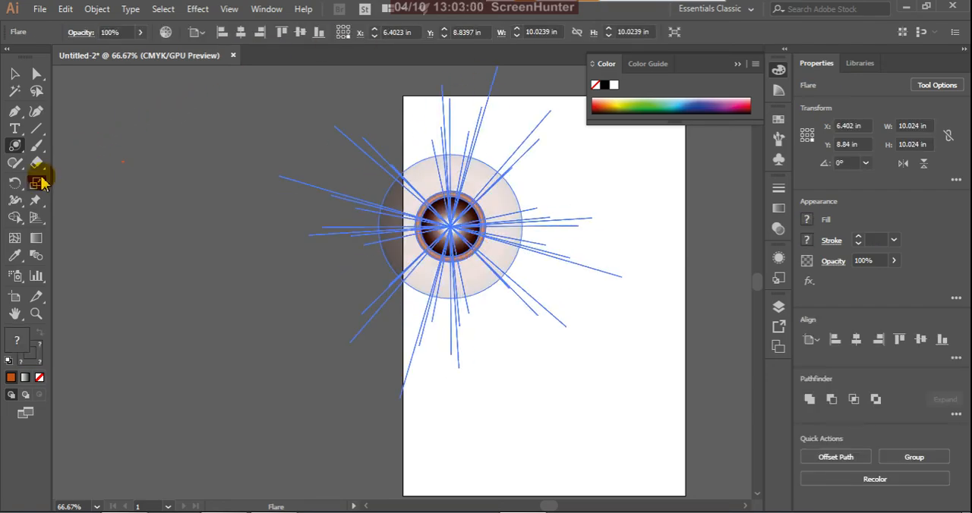
Step: Preview the flare without its rays in the Flare Tool Options, leaving Rays turned off
double_click(15, 147)
drag(618, 156, 755, 158)
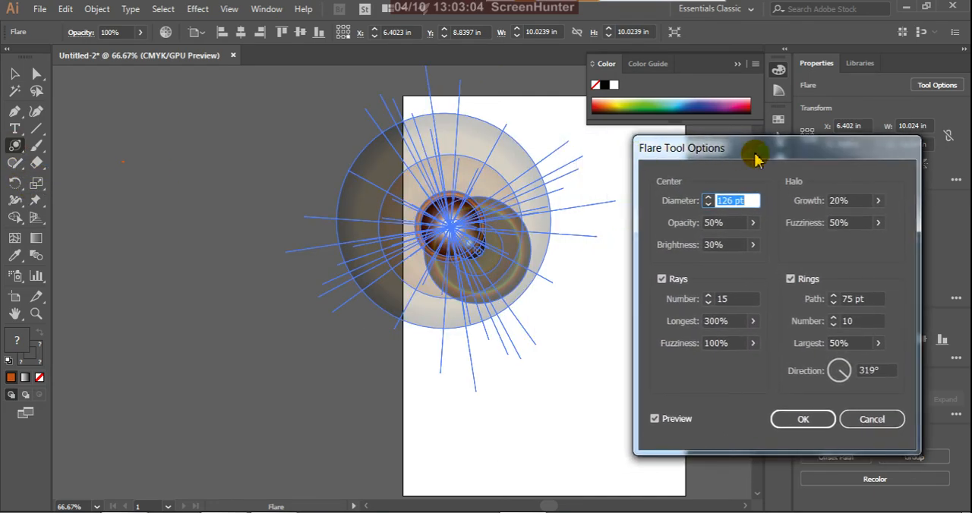
click(661, 279)
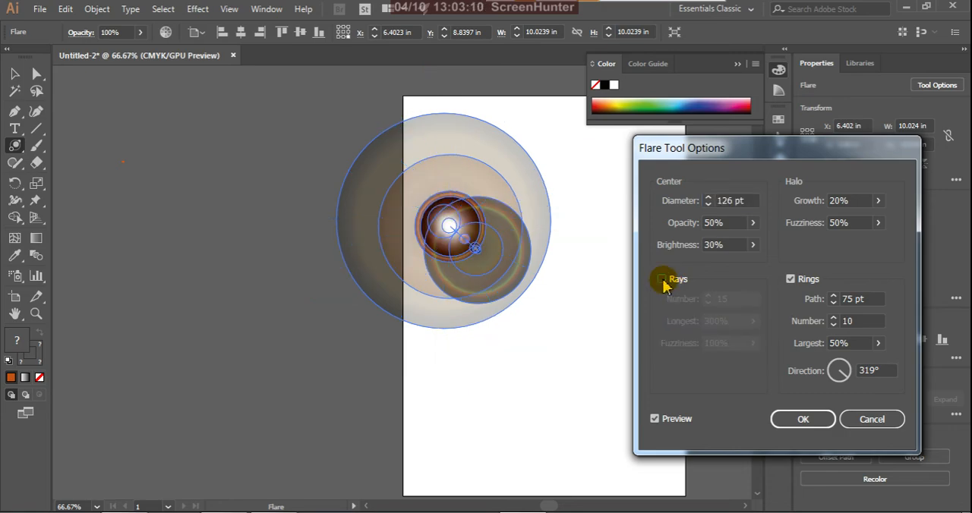
click(661, 279)
click(661, 280)
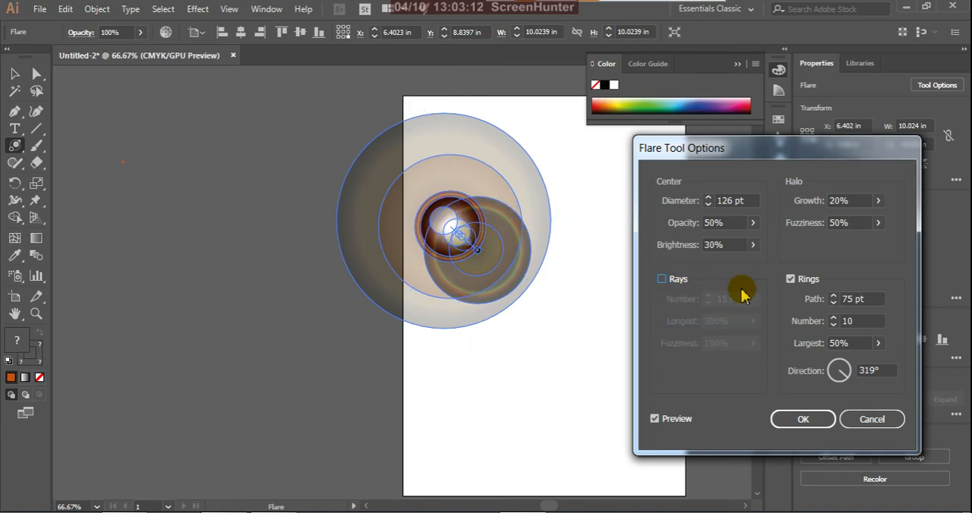
Step: Compare the flare with and without its rings, leaving Rings turned on
click(790, 279)
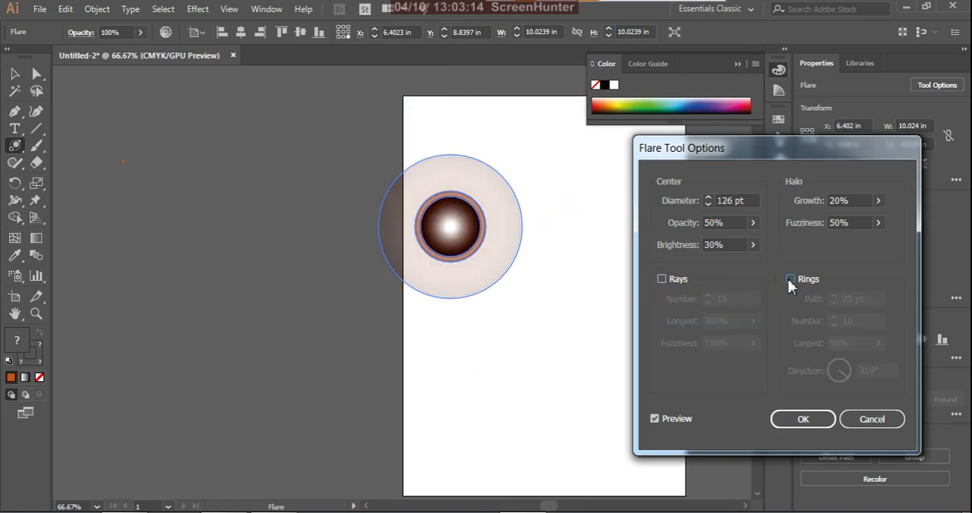
click(790, 280)
click(789, 280)
click(790, 279)
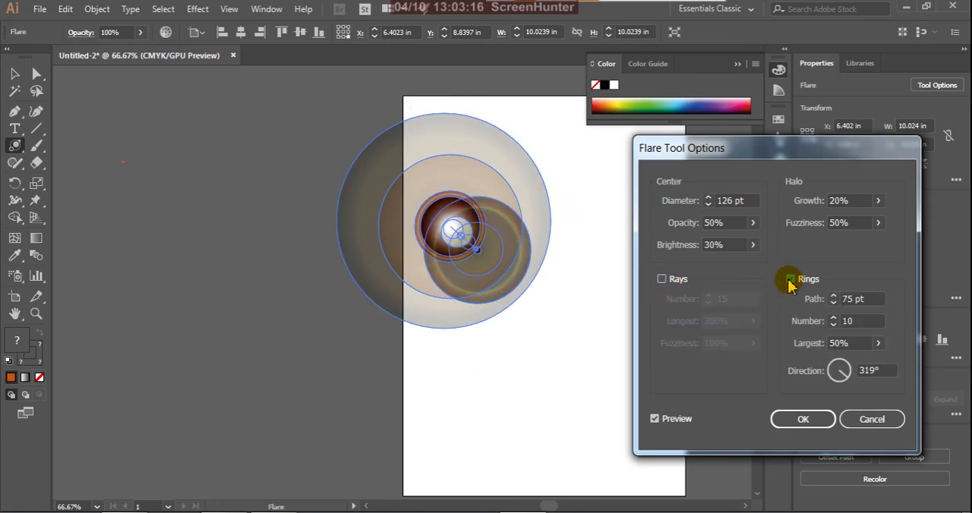
Step: Try ring directions of 225° and 23° for the flare, switching the preview off and back on
click(752, 244)
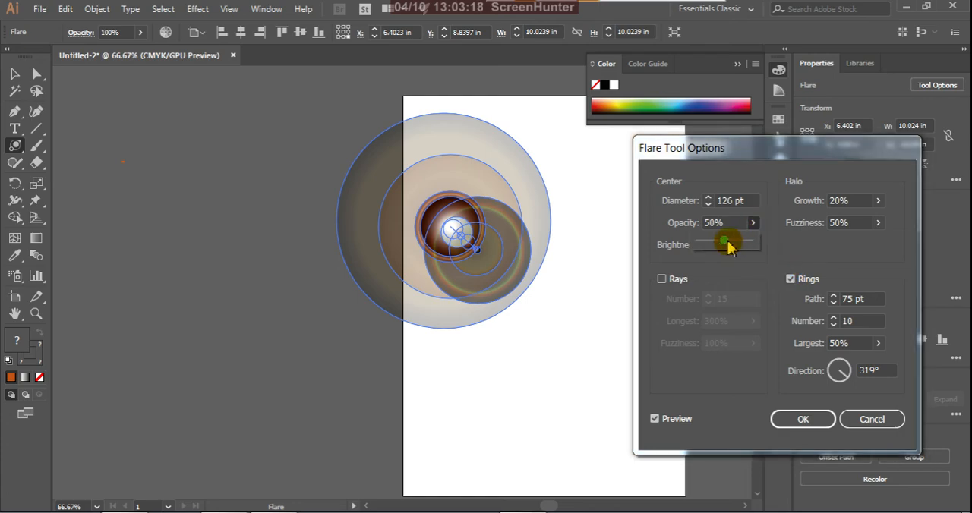
mouse_move(728, 246)
mouse_down()
mouse_move(750, 241)
mouse_move(698, 246)
mouse_move(730, 249)
mouse_up()
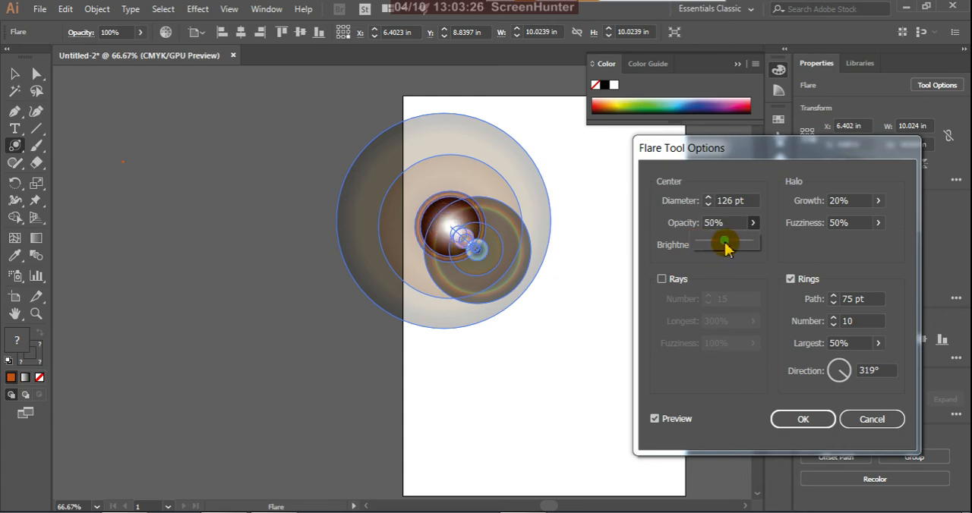
click(650, 422)
click(654, 419)
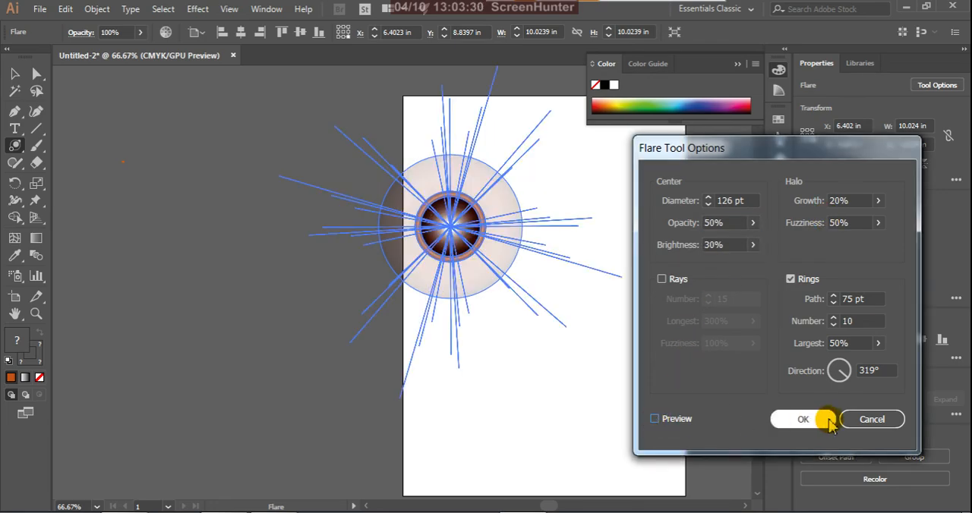
drag(821, 372, 835, 382)
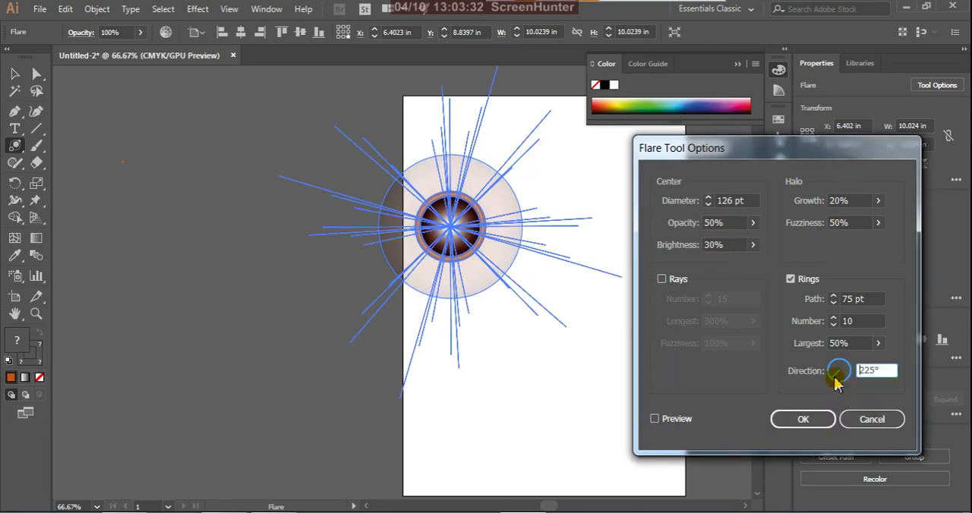
click(654, 419)
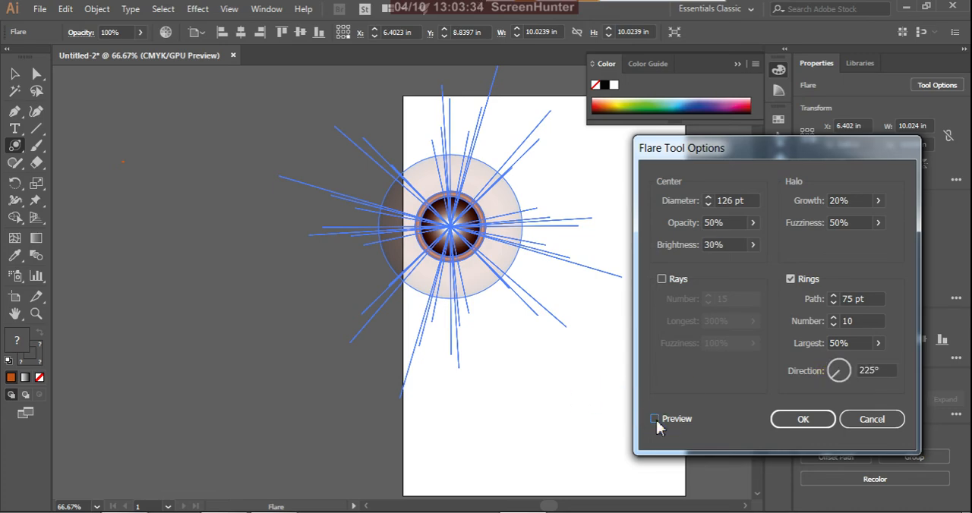
drag(813, 373, 856, 372)
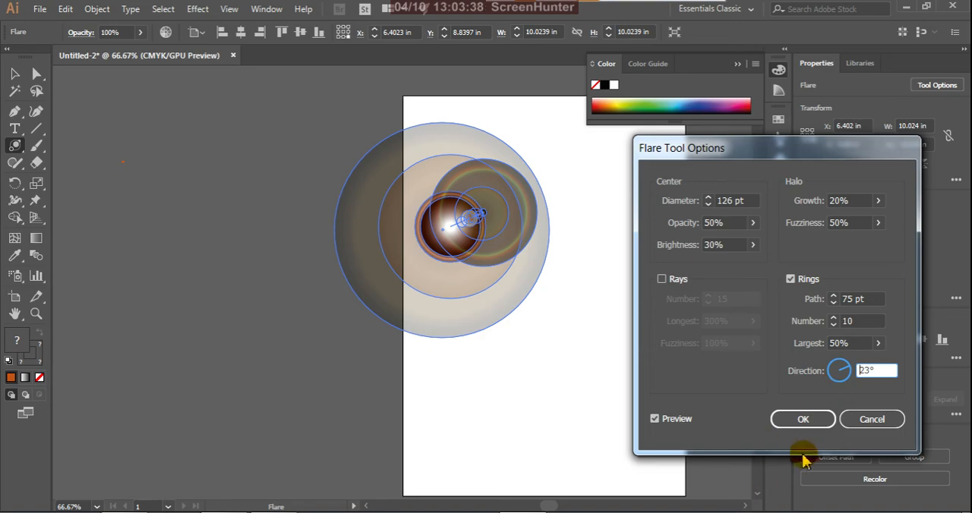
Step: Try a largest ring size of 5% for the flare, and discard all the flare option changes
click(877, 345)
drag(846, 360, 826, 367)
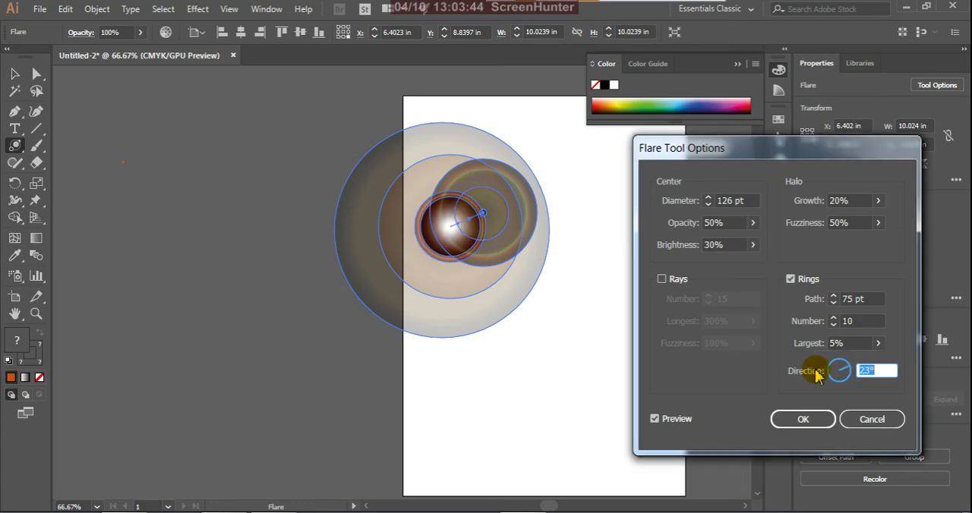
click(871, 418)
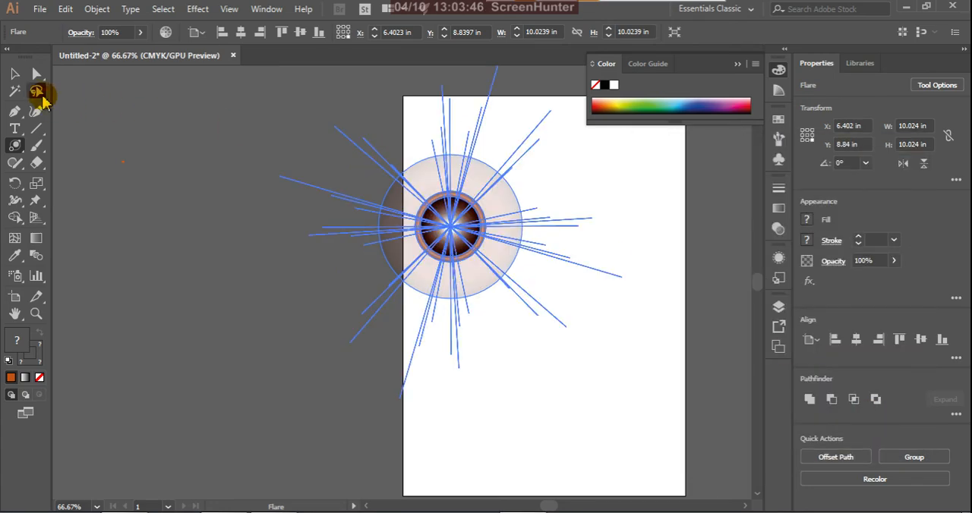
Step: Select the flare with the Selection tool and delete it from the artboard
click(15, 75)
click(277, 179)
click(497, 216)
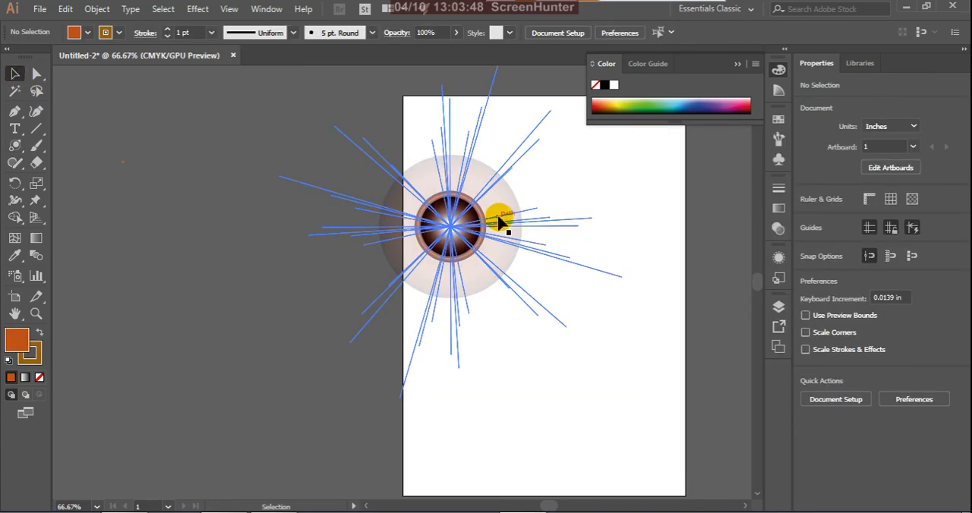
key(Delete)
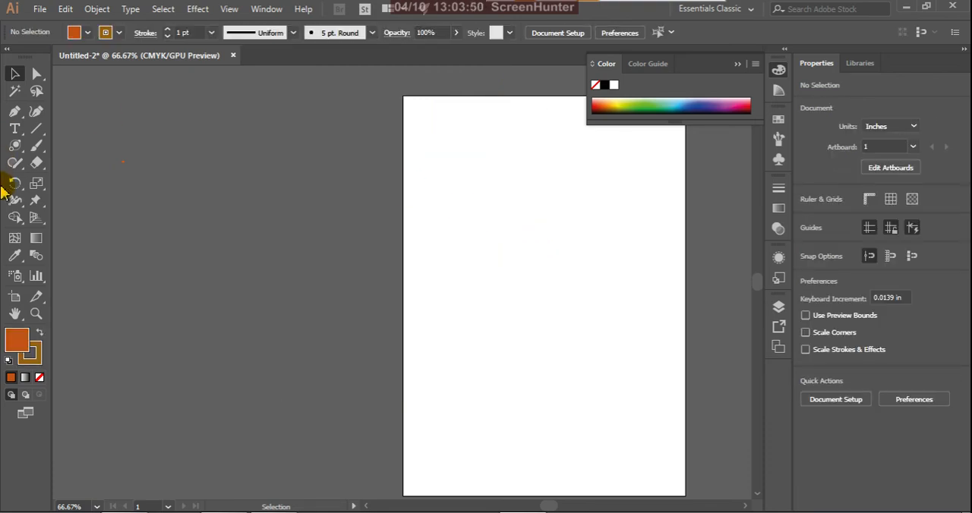
Step: Switch from the Flare tool back to the Rectangle tool
click(17, 147)
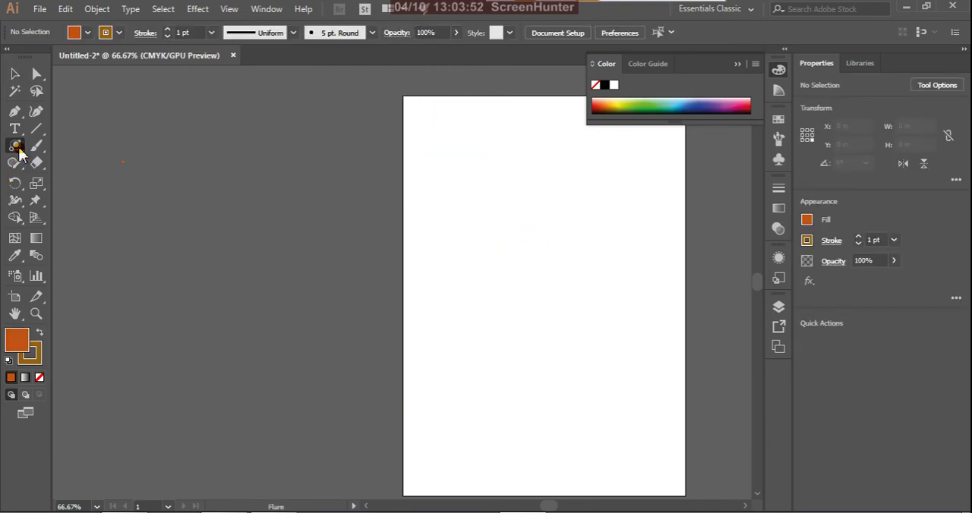
click(85, 148)
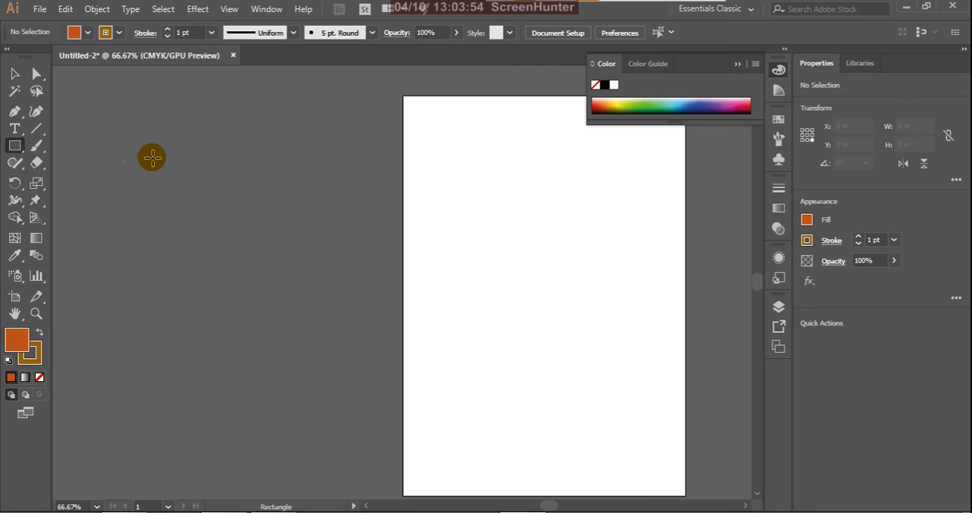
Step: Paint three freehand strokes on the upper artboard with the Paintbrush: a thin curve and two thicker strokes crossing in an X
click(42, 156)
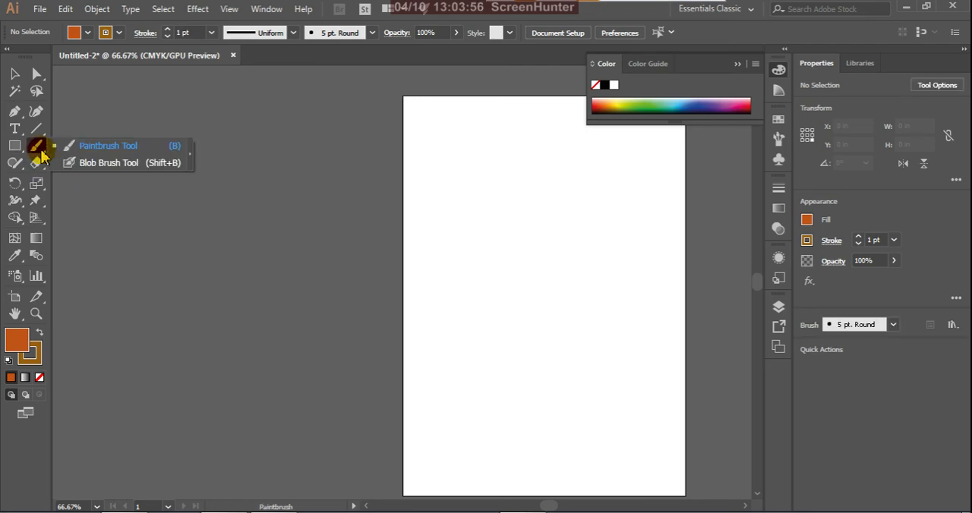
click(152, 151)
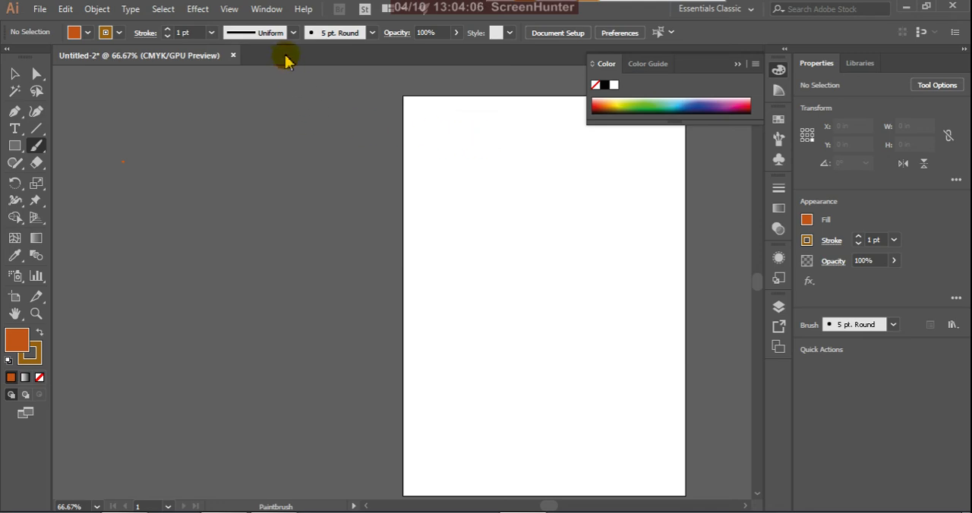
click(211, 32)
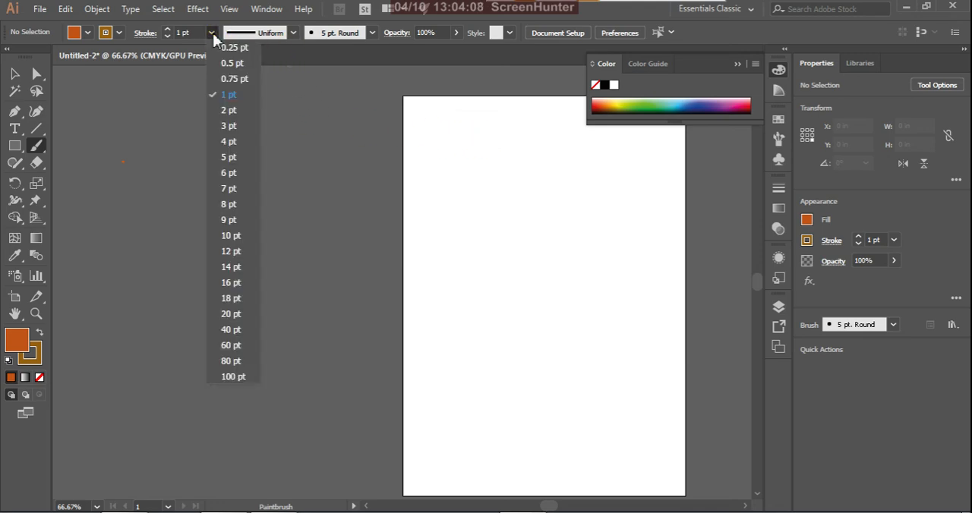
click(236, 152)
mouse_move(469, 127)
mouse_down()
mouse_move(468, 178)
mouse_move(424, 265)
mouse_up()
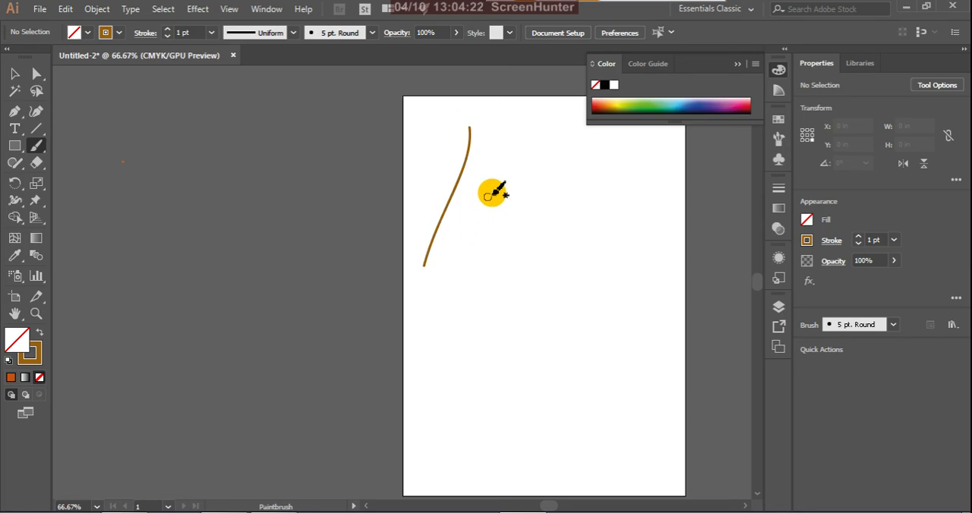
drag(521, 154, 454, 305)
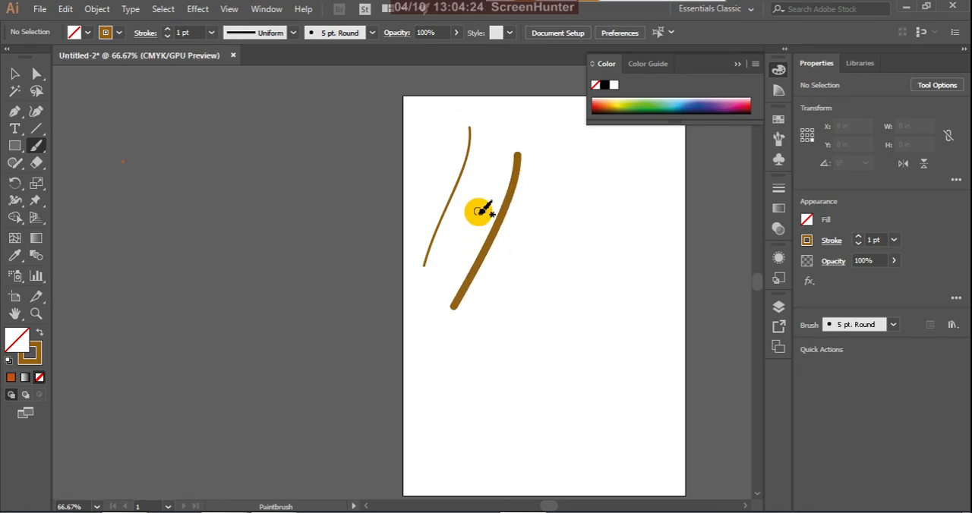
drag(476, 190, 546, 305)
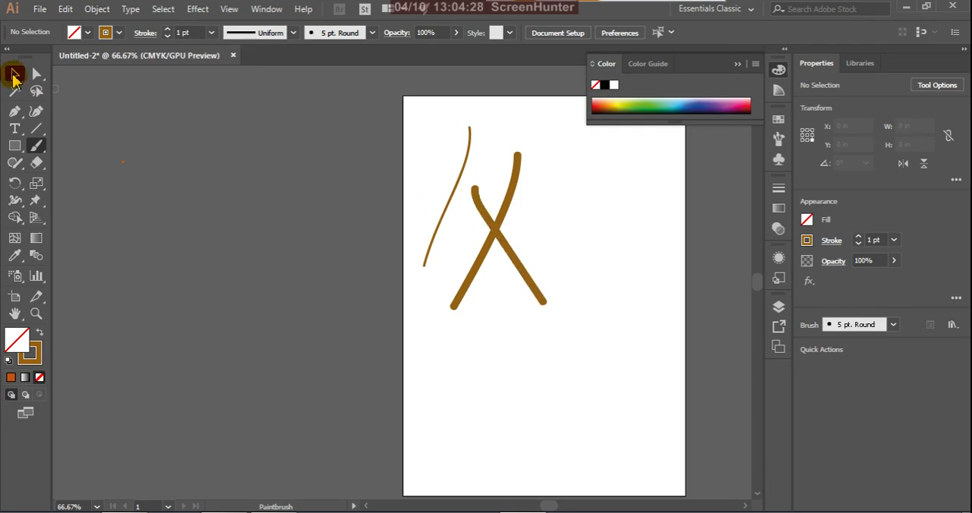
Step: Move both thick strokes one after the other toward the artboard's right edge, crossing them there clear of the thin curve
click(14, 73)
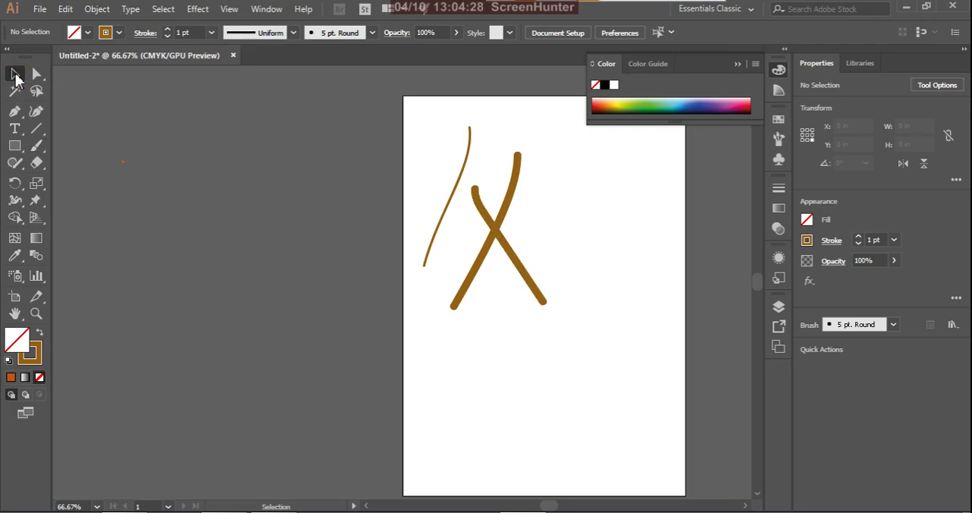
click(538, 297)
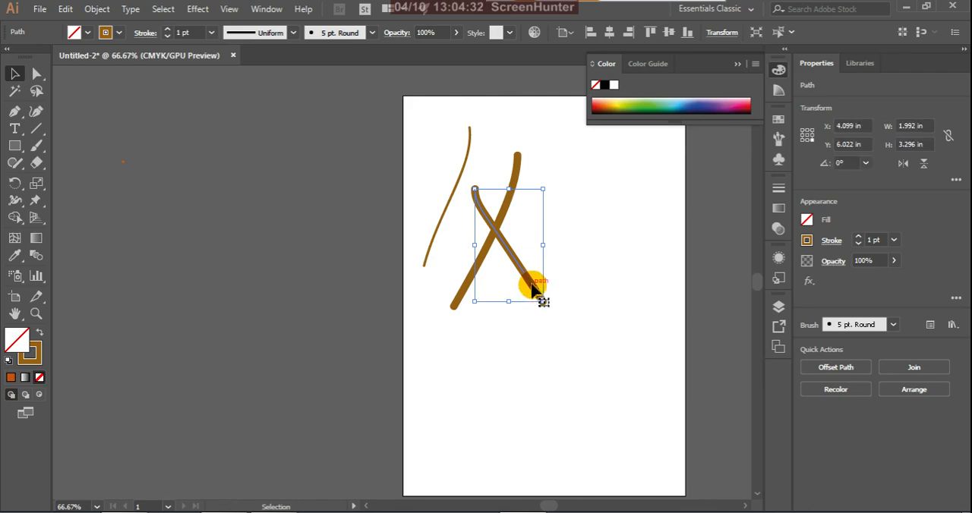
drag(527, 277, 614, 242)
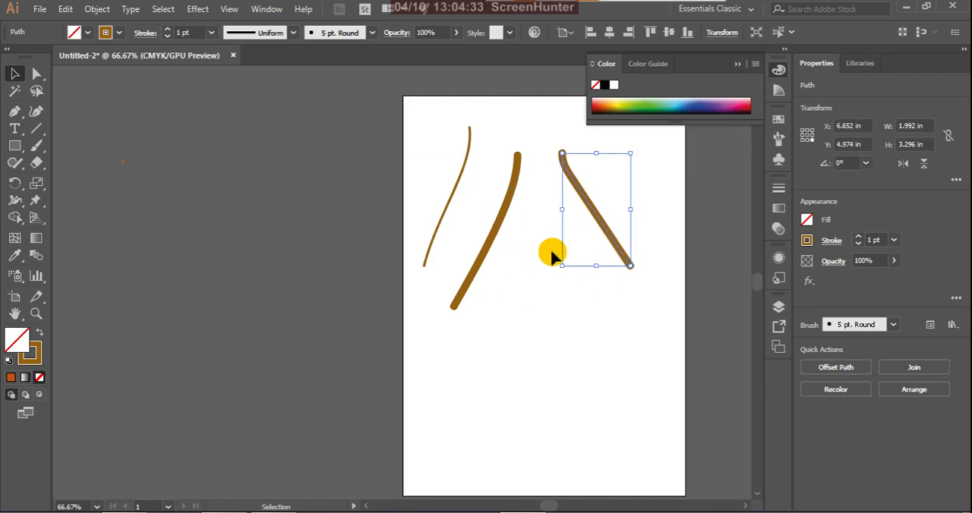
click(495, 239)
drag(495, 239, 585, 232)
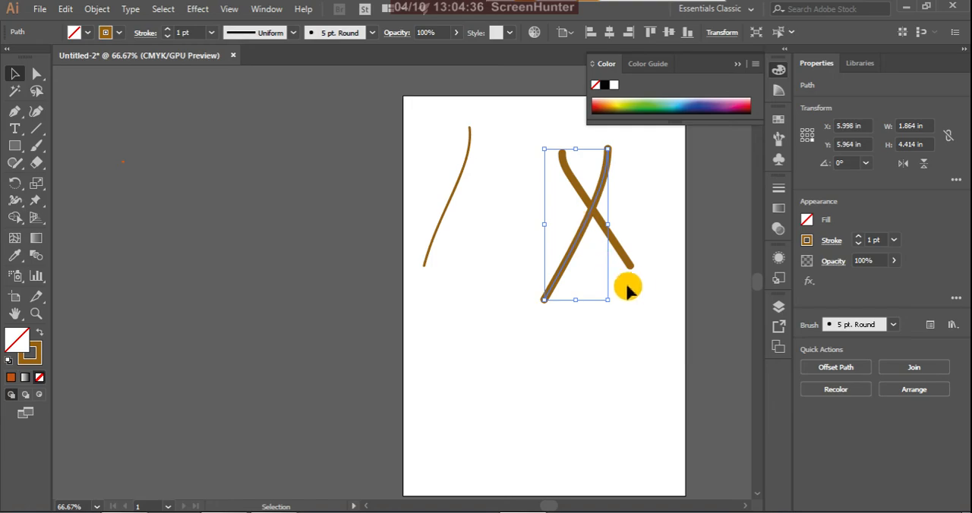
Step: Select both crossing strokes together and combine them into a compound path
click(643, 234)
drag(551, 281, 568, 260)
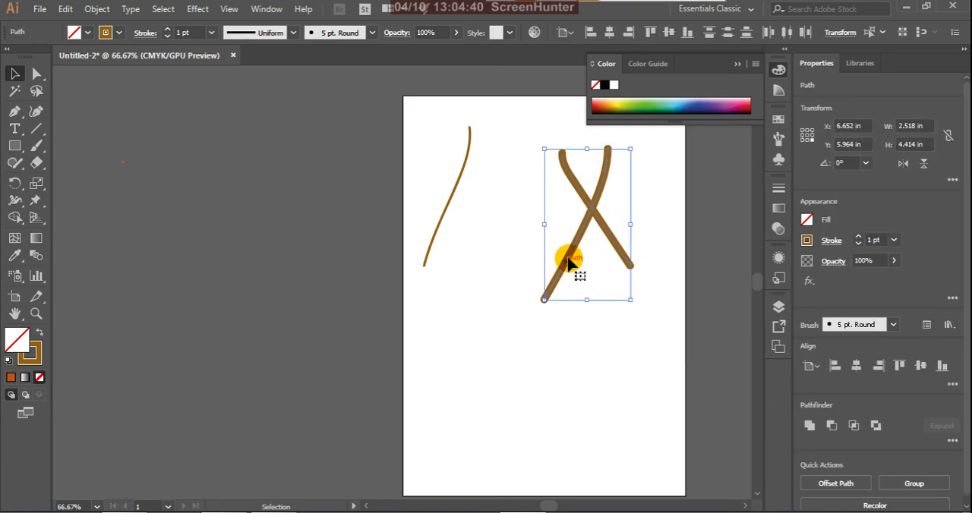
right_click(577, 241)
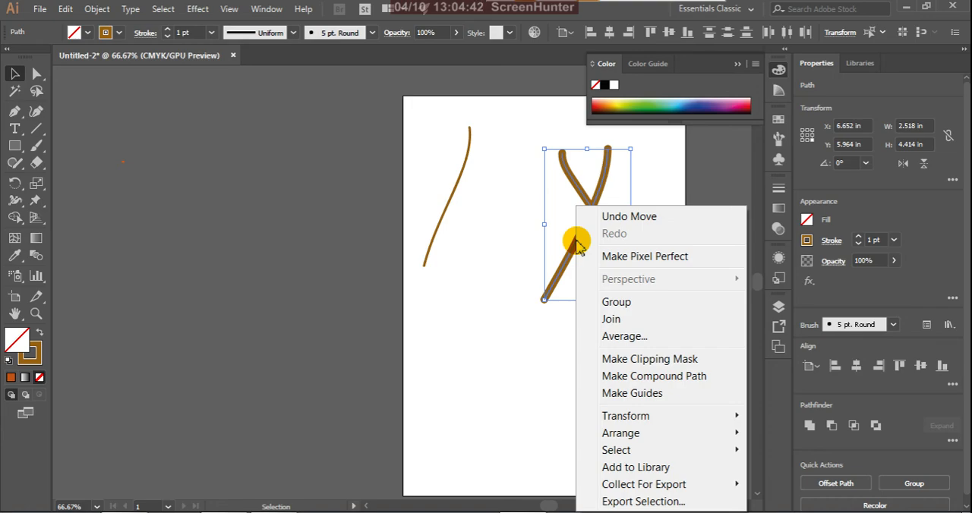
click(614, 376)
click(498, 297)
click(569, 270)
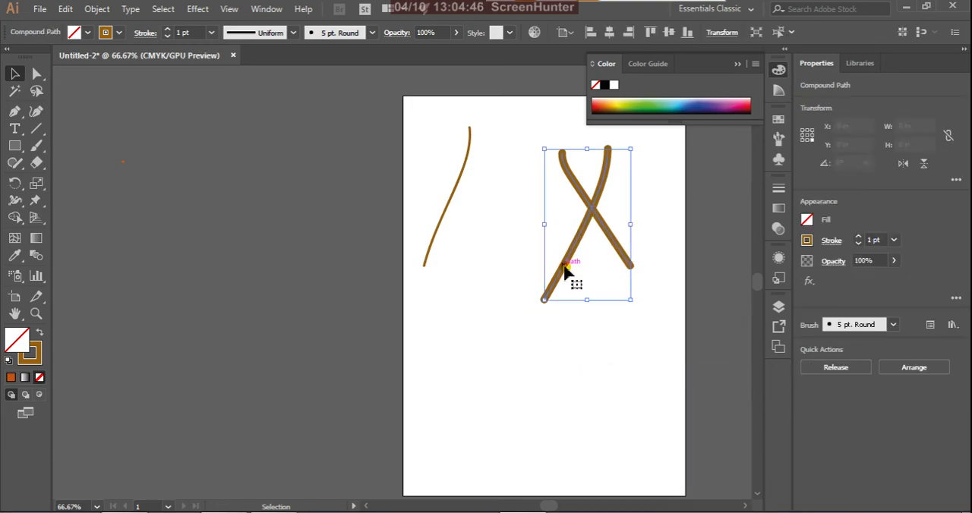
click(578, 346)
click(574, 265)
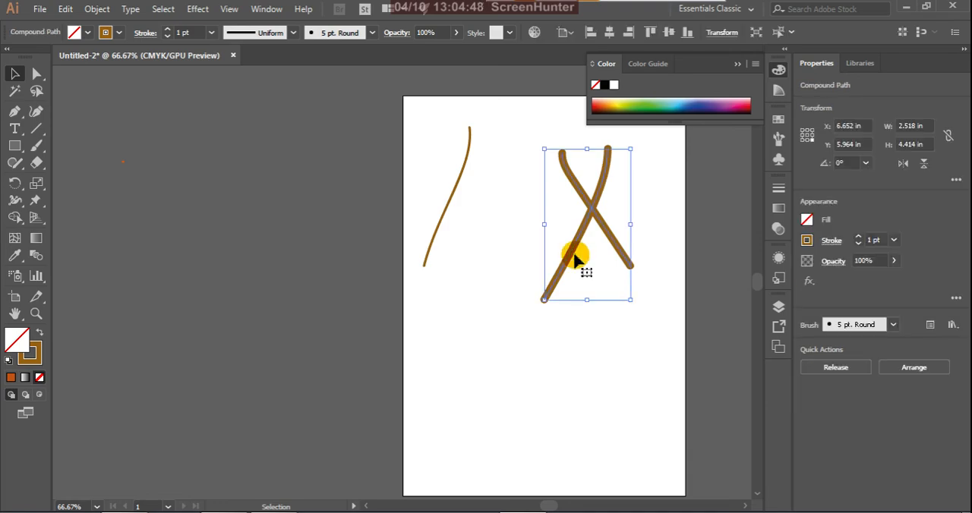
Step: Release the compound path of the two crossing strokes and deselect everything
right_click(575, 245)
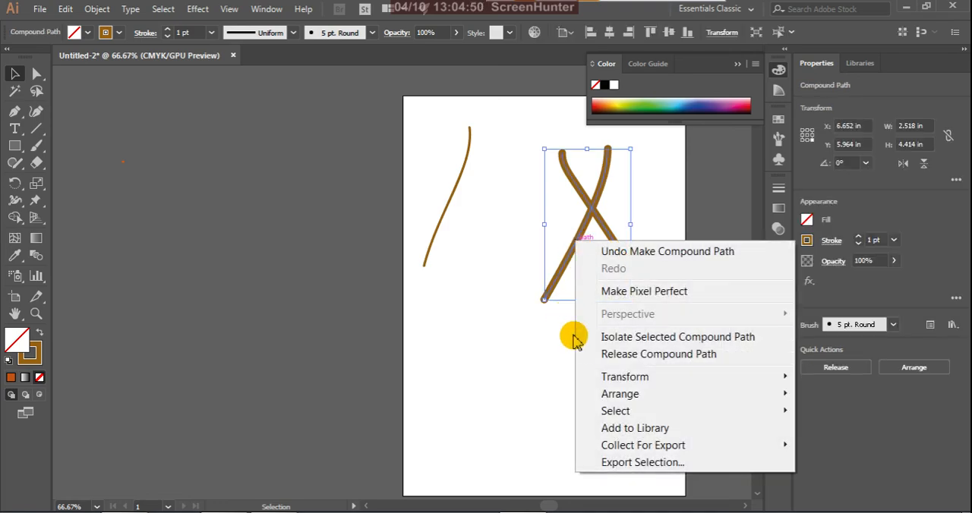
click(604, 358)
click(562, 390)
click(564, 273)
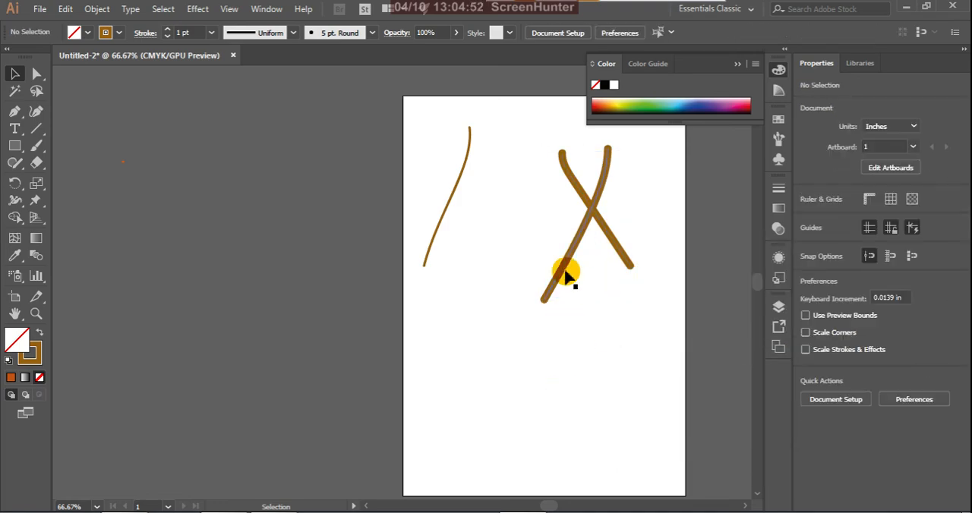
click(543, 345)
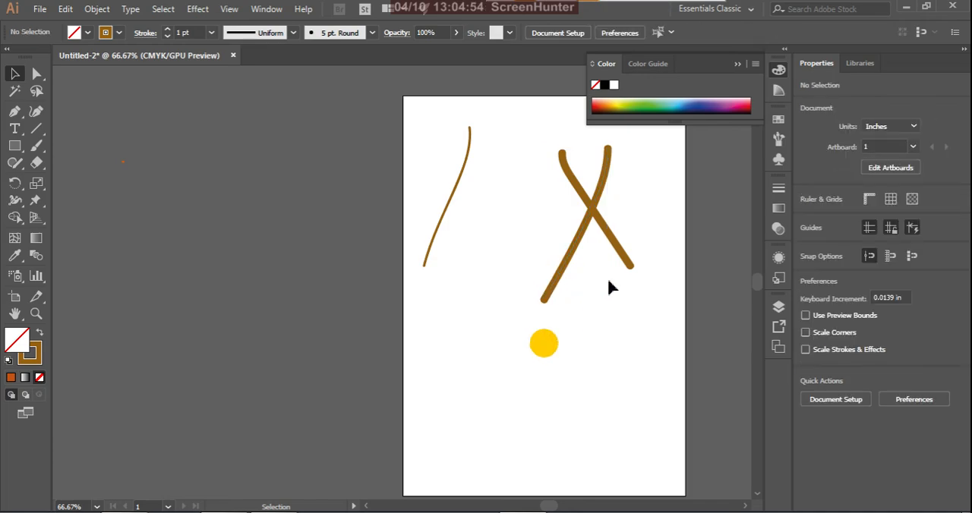
Step: Move the shorter thick stroke to about X 5.87 in, Y 5.96 in, and combine it with the longer one into a compound path
click(627, 265)
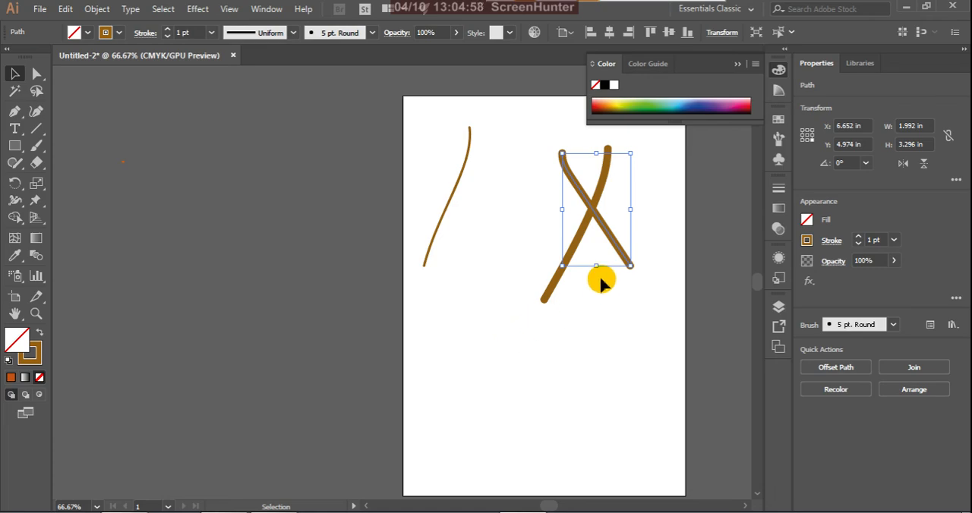
drag(618, 253, 593, 288)
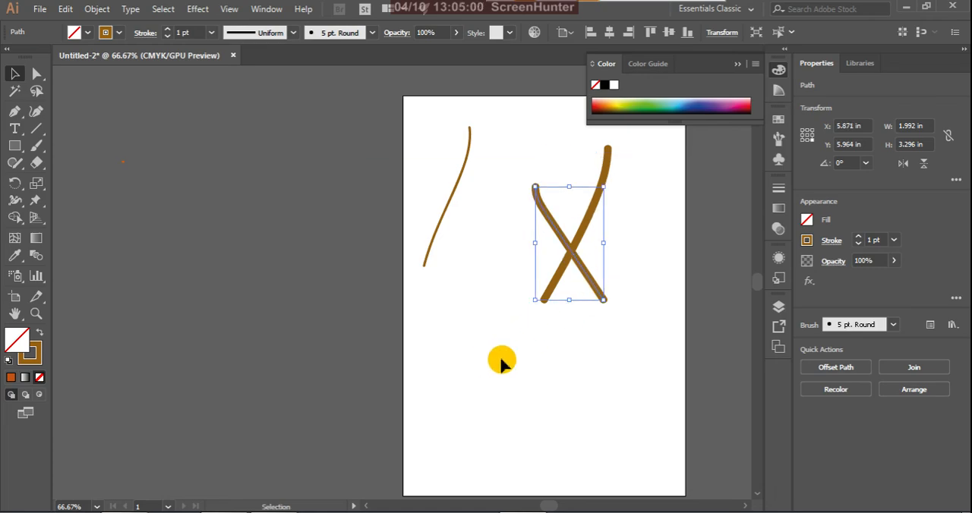
mouse_move(501, 359)
mouse_down()
mouse_move(655, 232)
mouse_move(650, 174)
mouse_up()
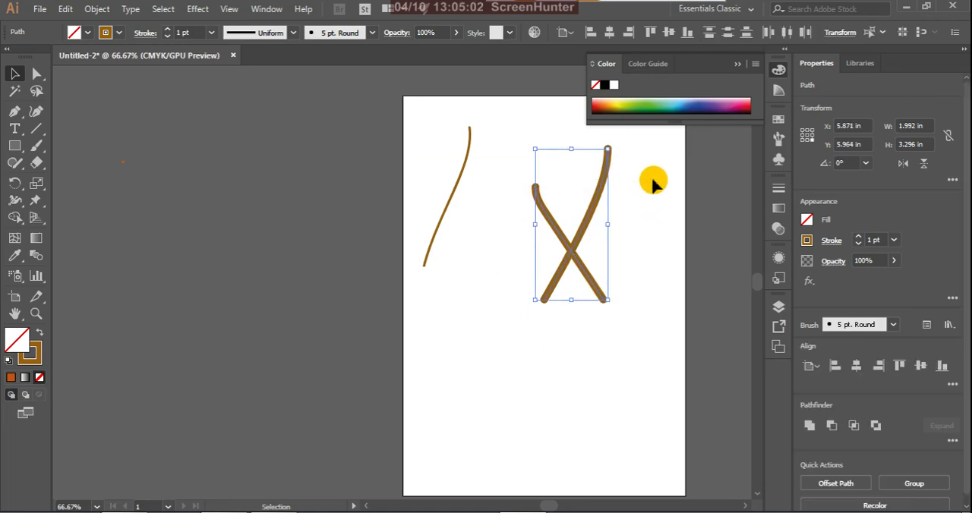
right_click(570, 252)
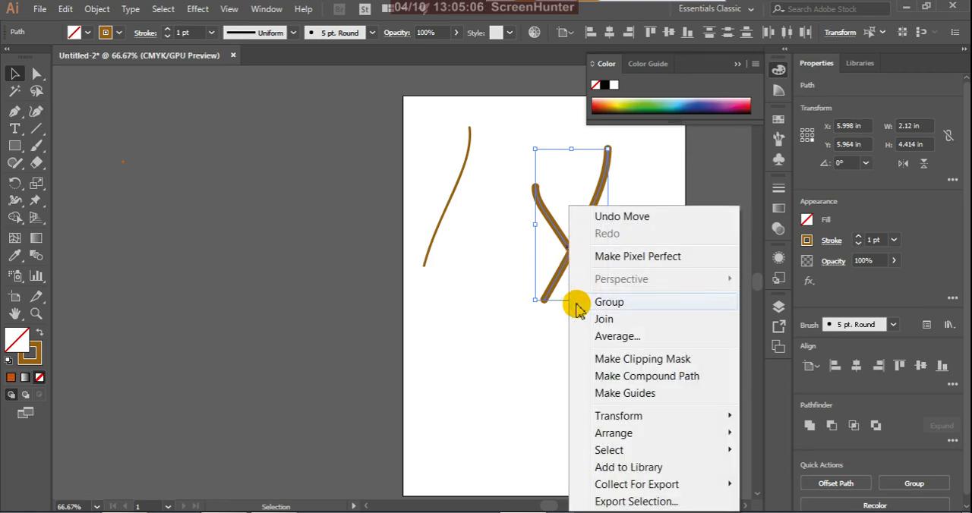
click(618, 377)
Step: Move the X-shaped compound path up and slightly left on the artboard, and deselect it
click(539, 337)
mouse_move(597, 291)
mouse_down()
mouse_move(582, 271)
mouse_move(583, 244)
mouse_up()
click(619, 243)
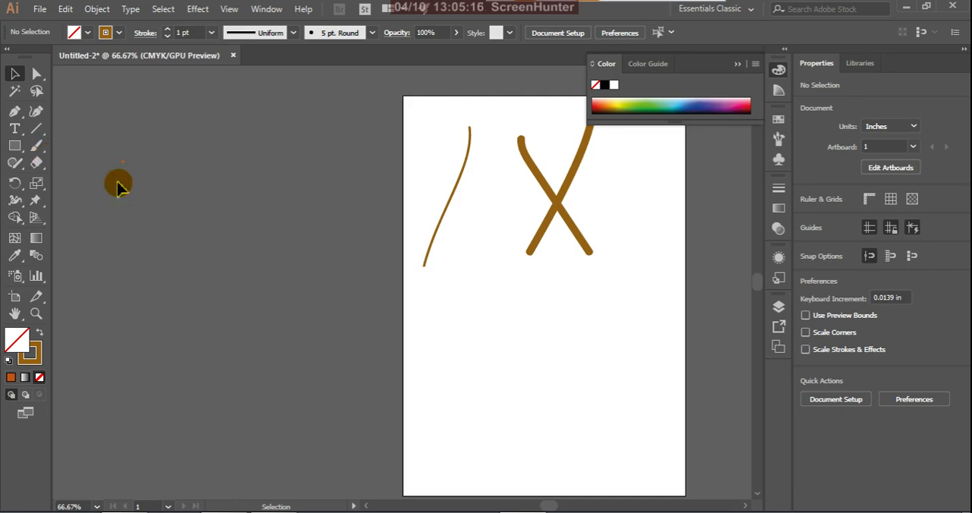
Step: Paint two closed drop-shaped loops below the other strokes with the Paintbrush, the smaller right-hand one about 3.1 in wide and high
click(38, 146)
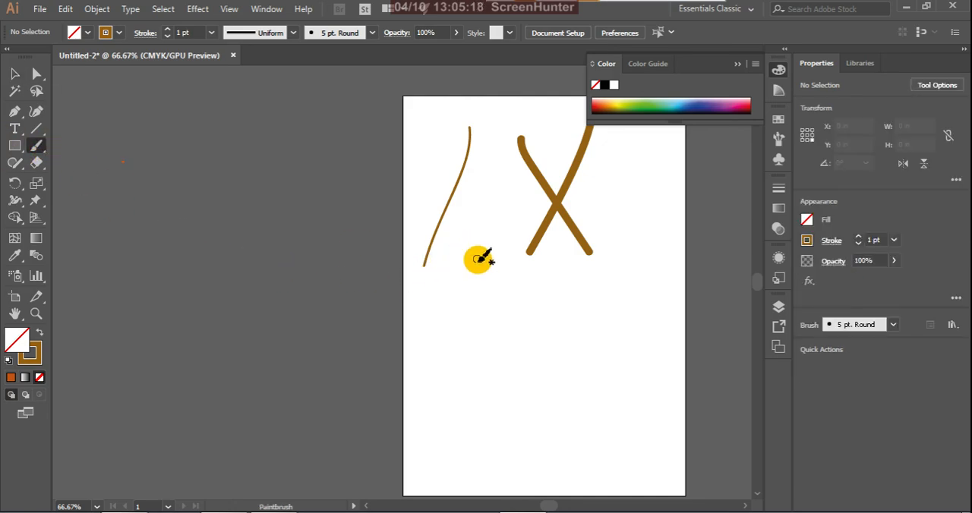
mouse_move(479, 260)
mouse_down()
mouse_move(391, 366)
mouse_move(451, 393)
mouse_move(512, 369)
mouse_move(527, 335)
mouse_move(479, 259)
mouse_up()
mouse_move(610, 281)
mouse_down()
mouse_move(564, 351)
mouse_move(562, 392)
mouse_move(560, 380)
mouse_move(650, 372)
mouse_move(665, 322)
mouse_move(616, 282)
mouse_move(656, 391)
mouse_up()
Step: Try an olive-green fill on the smaller loop and undo it
click(14, 74)
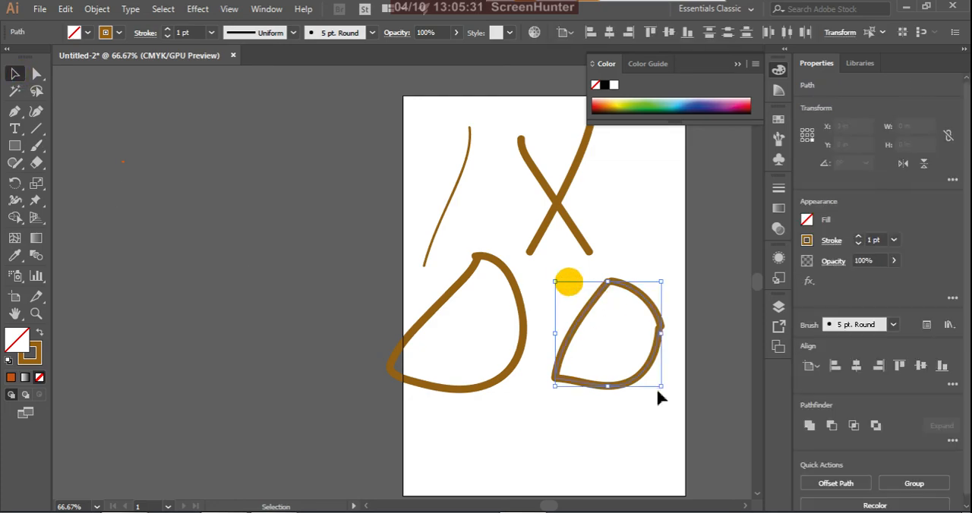
click(624, 104)
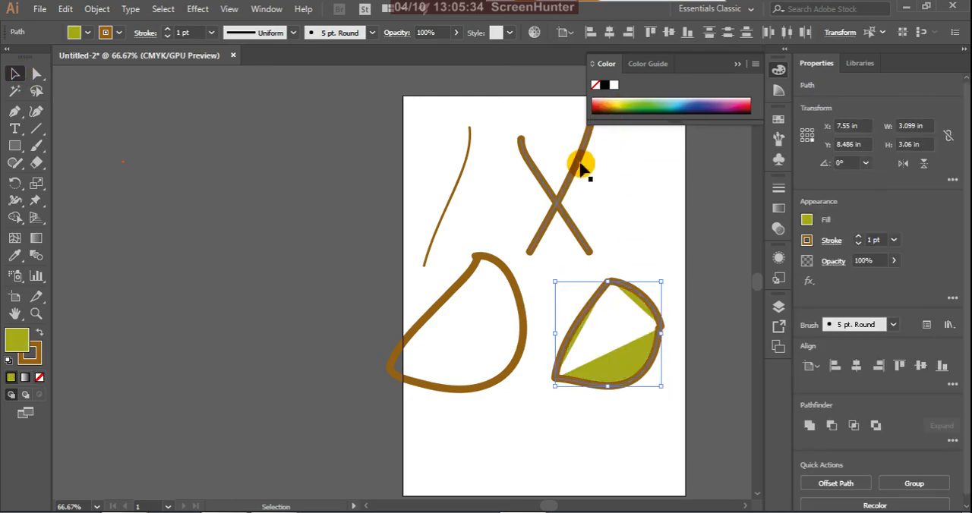
key(ctrl+z)
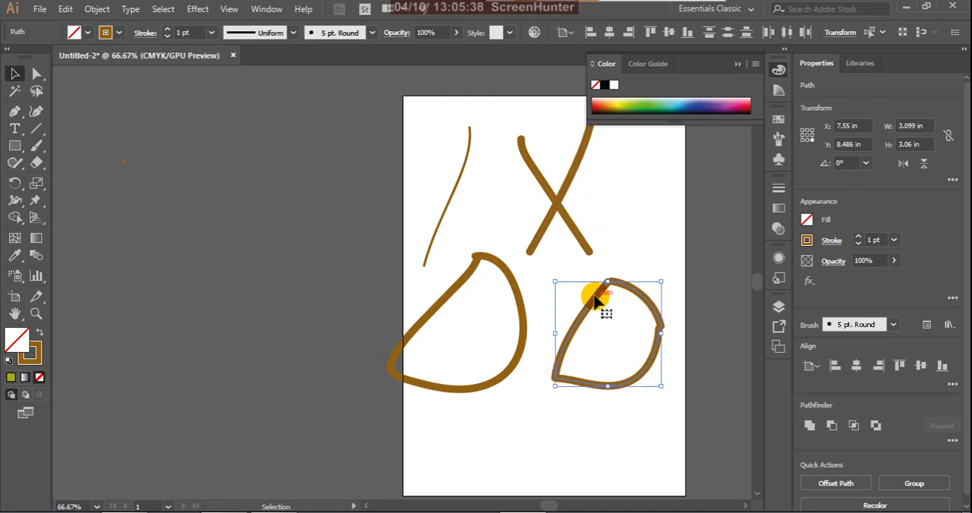
Step: Turn the smaller loop's strokes into a compound path, fill it yellow and deselect it
right_click(595, 300)
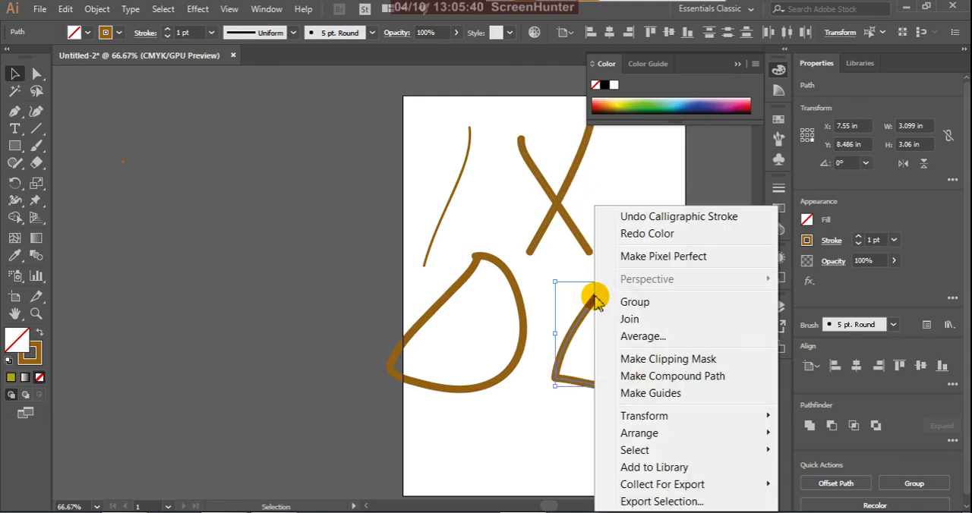
click(615, 376)
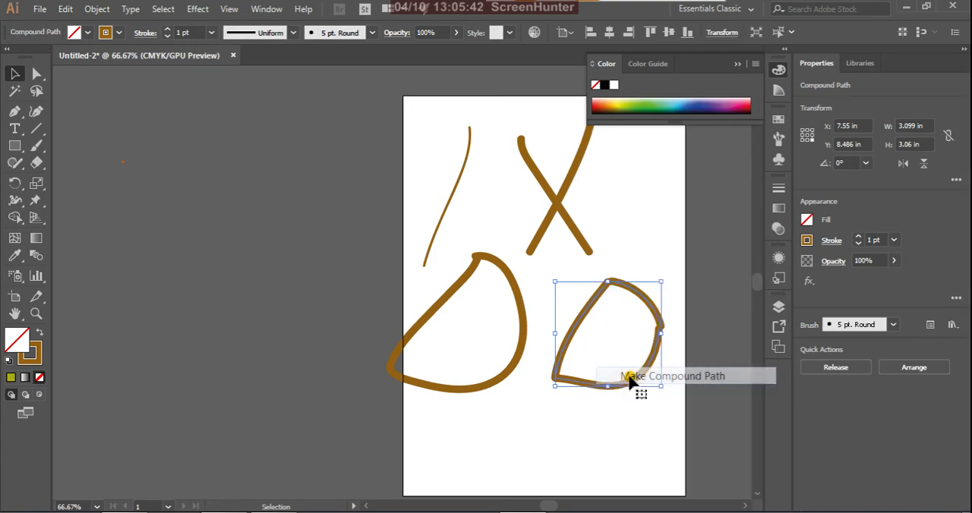
click(638, 217)
click(642, 294)
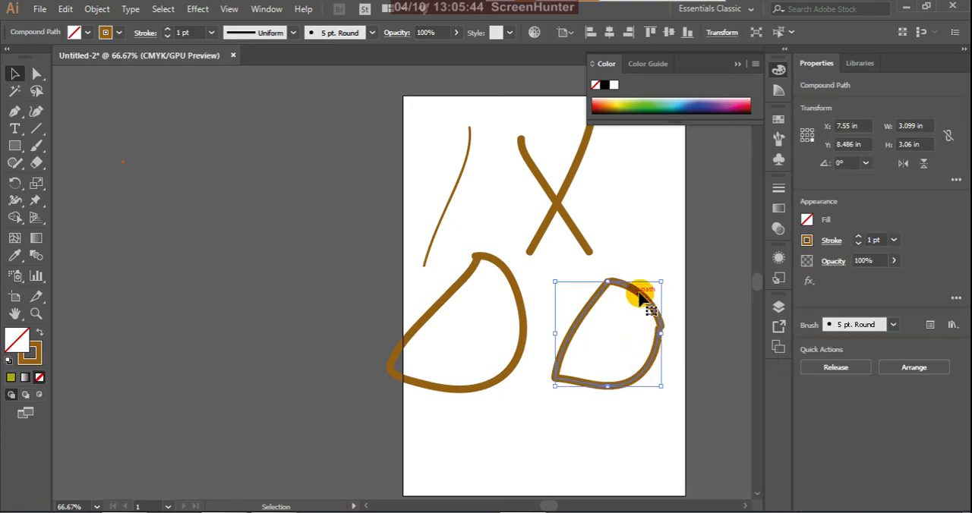
click(614, 105)
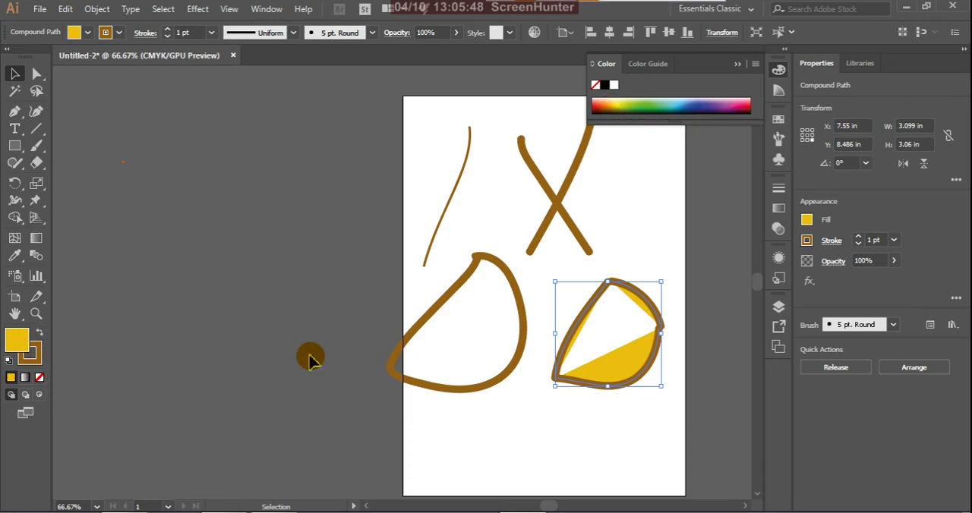
click(645, 258)
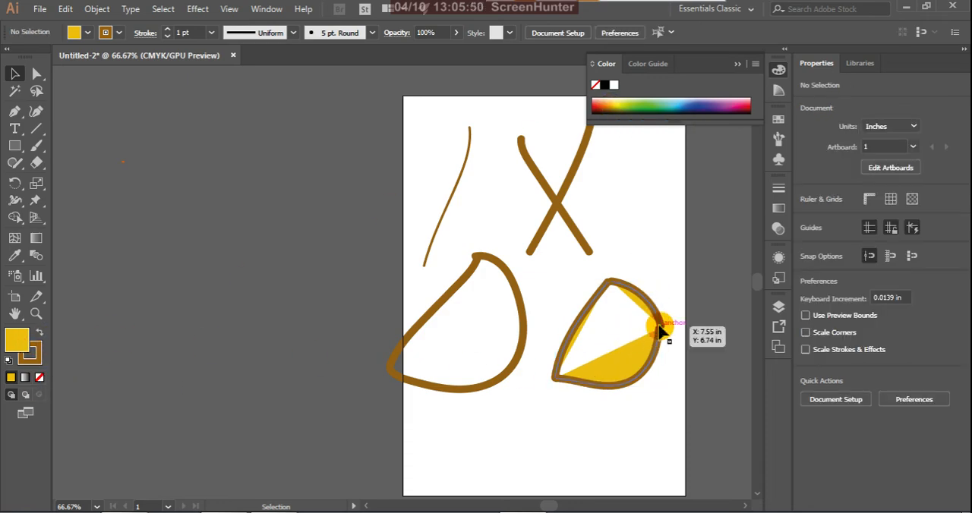
click(653, 305)
click(650, 266)
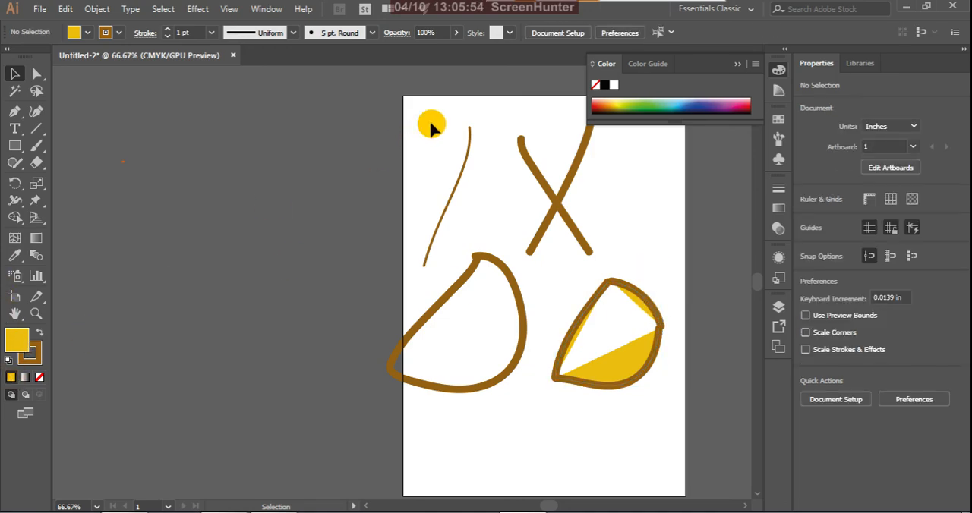
Step: Pick a brown fill colour with nothing selected and switch to the Blob Brush tool
click(600, 110)
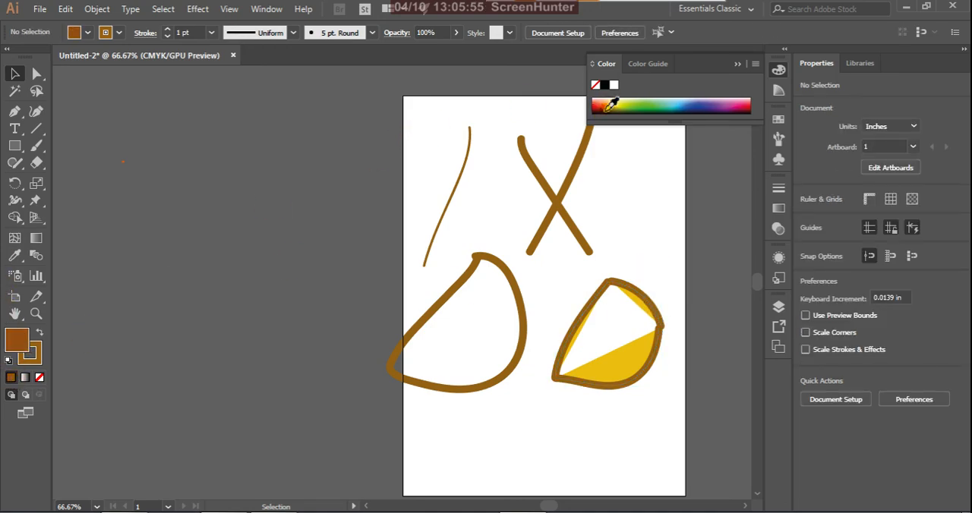
click(36, 145)
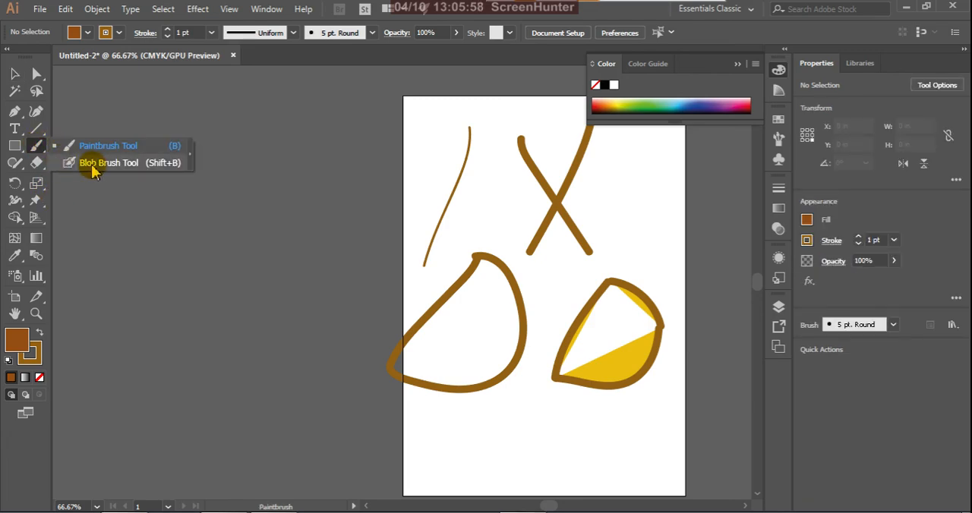
click(107, 162)
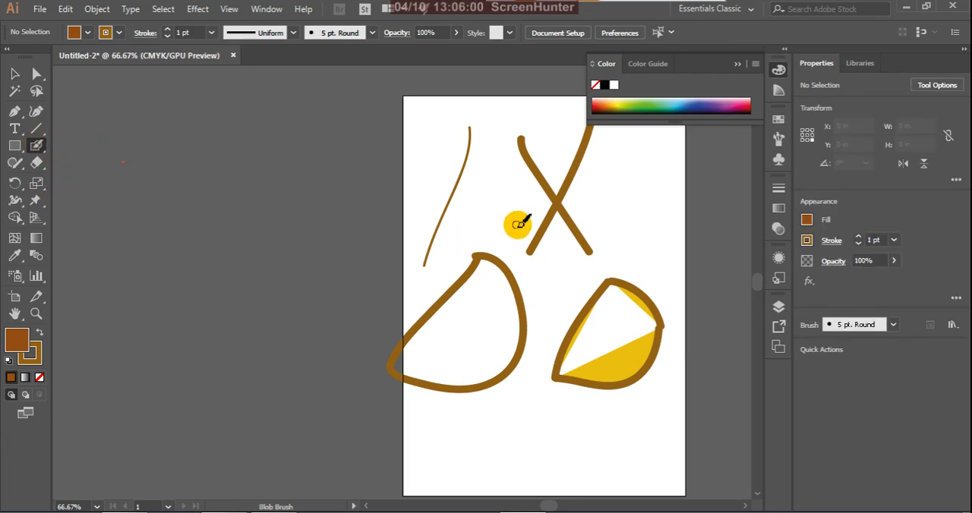
Step: Choose a pinkish-red fill and paint two Blob Brush strokes, swapping fill and stroke between them: a long central curve and a diagonal over the larger loop
double_click(23, 343)
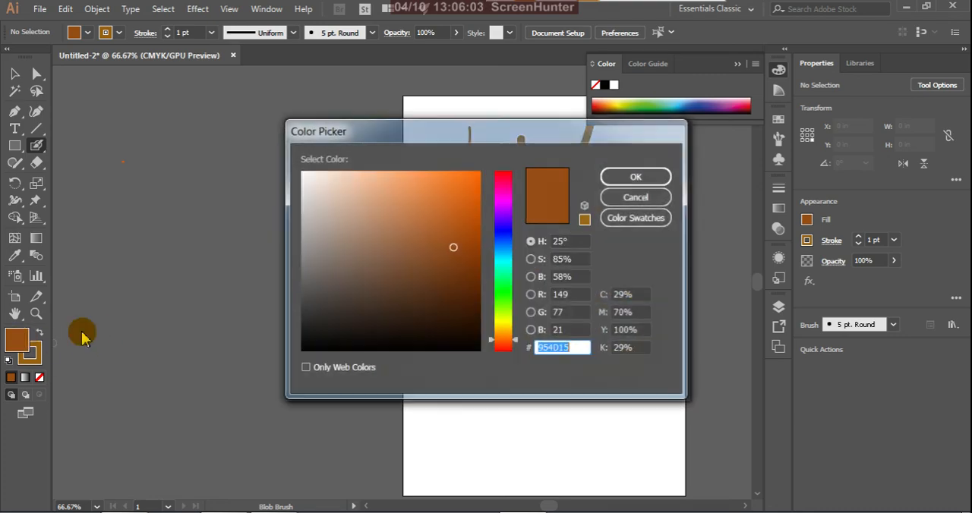
click(503, 180)
click(478, 177)
click(634, 177)
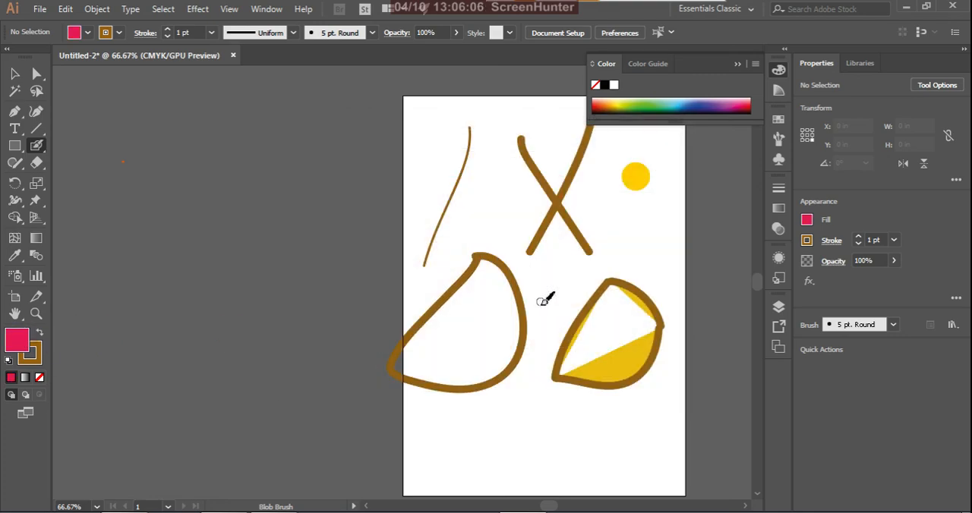
mouse_move(521, 198)
mouse_down()
mouse_move(554, 357)
mouse_move(536, 440)
mouse_up()
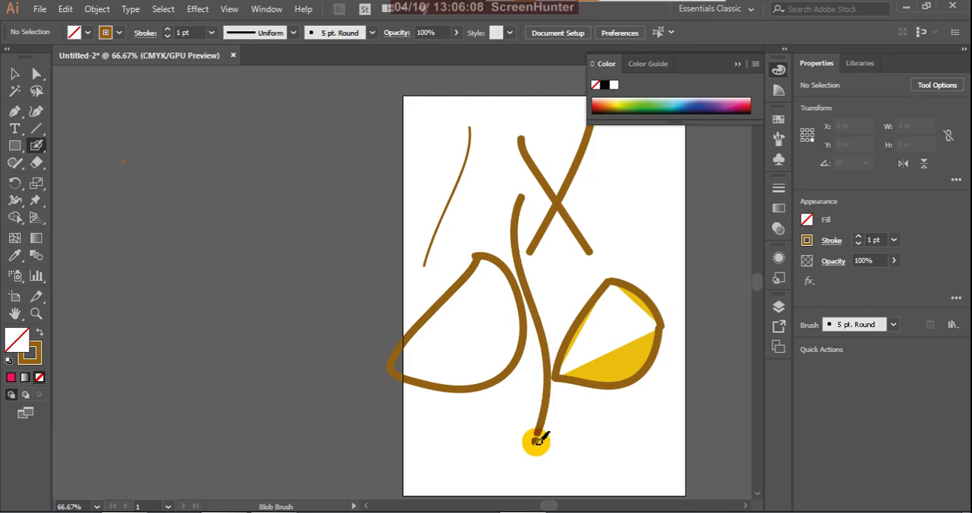
click(43, 336)
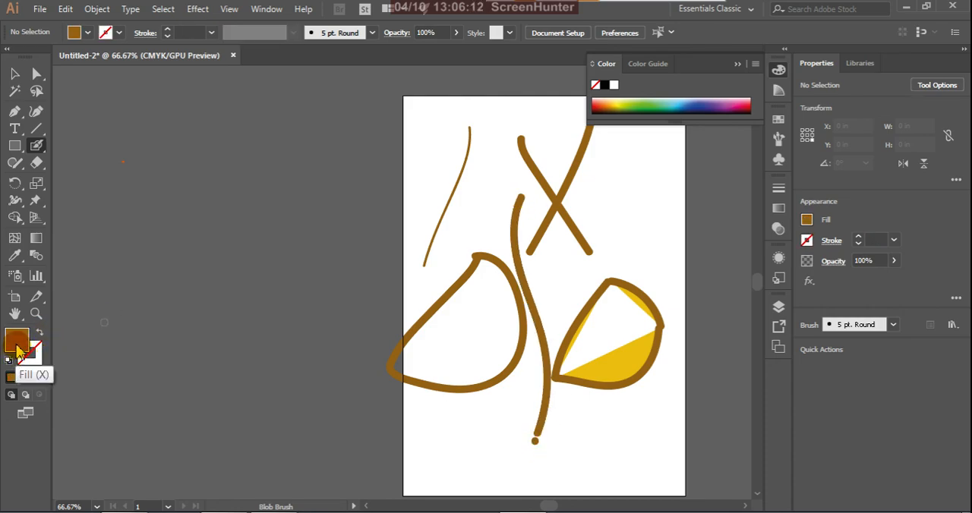
drag(425, 218, 498, 320)
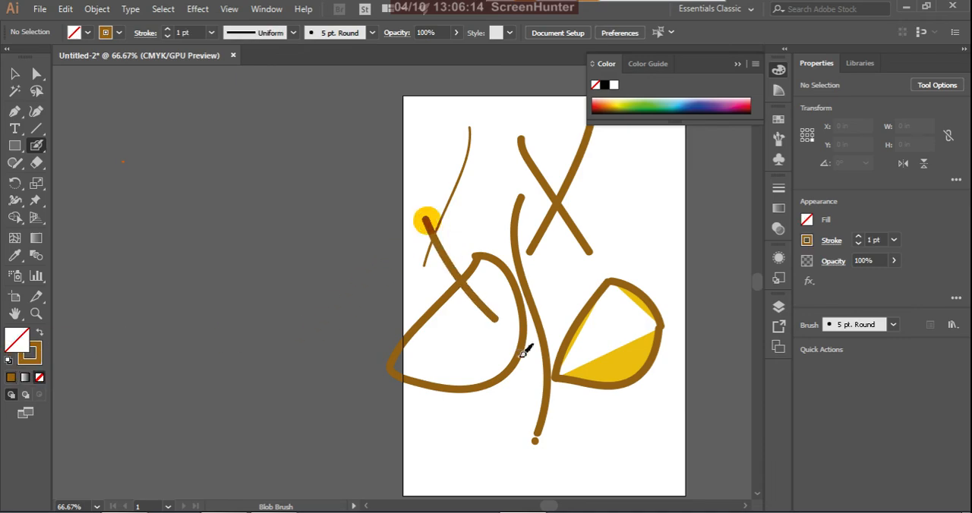
Step: Set the stroke colour to red F90629 and paint two long crossing strokes, together about 4.4 in wide and 7.4 in high
double_click(32, 355)
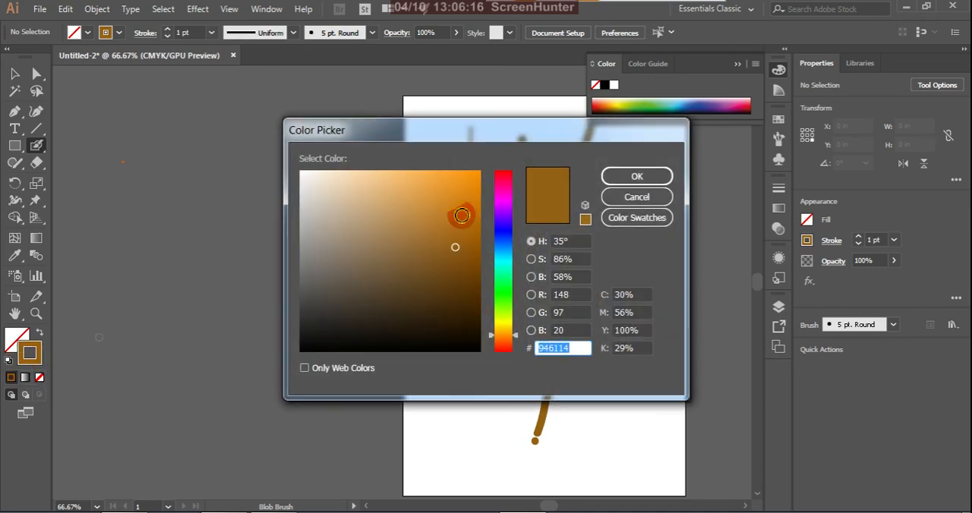
click(509, 177)
click(479, 172)
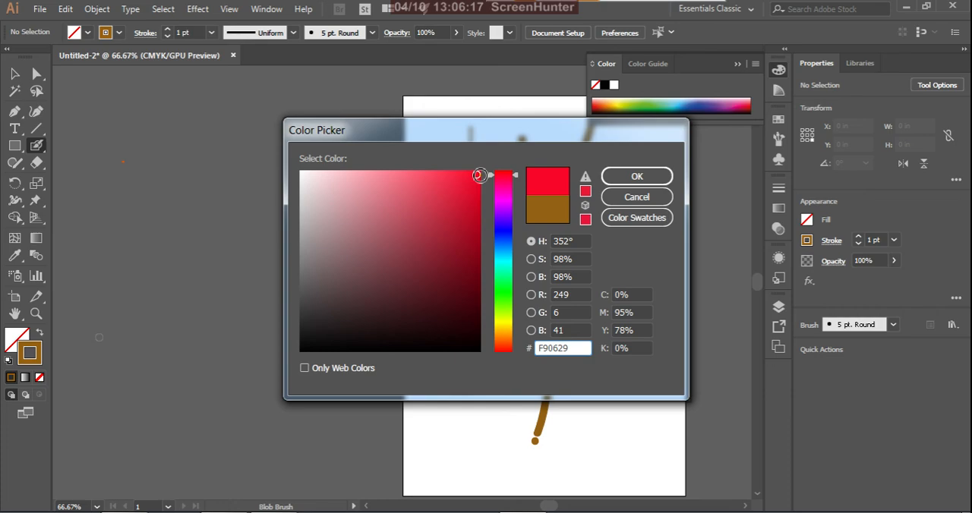
click(617, 177)
drag(491, 144, 444, 391)
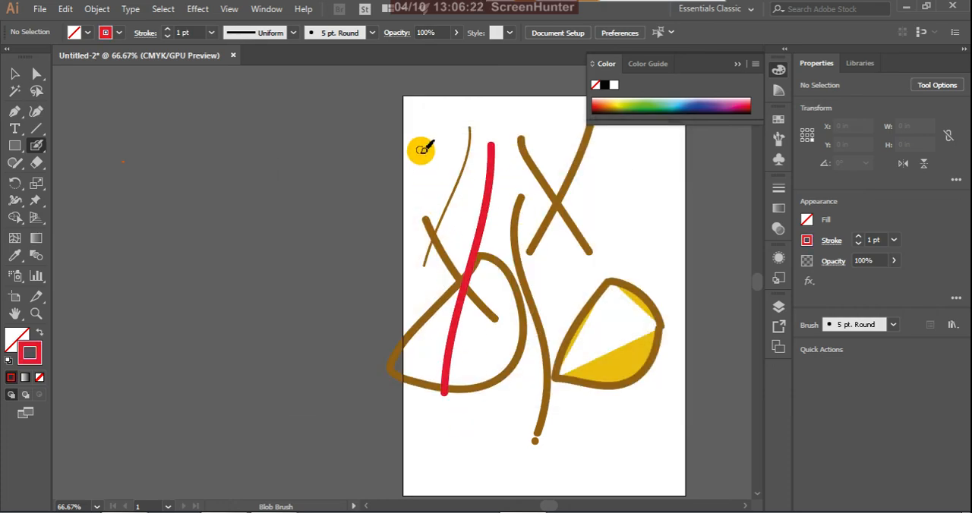
drag(419, 151, 562, 326)
Step: Select the crossing red strokes at several points, deselecting each time, to check whether they form one object
click(14, 74)
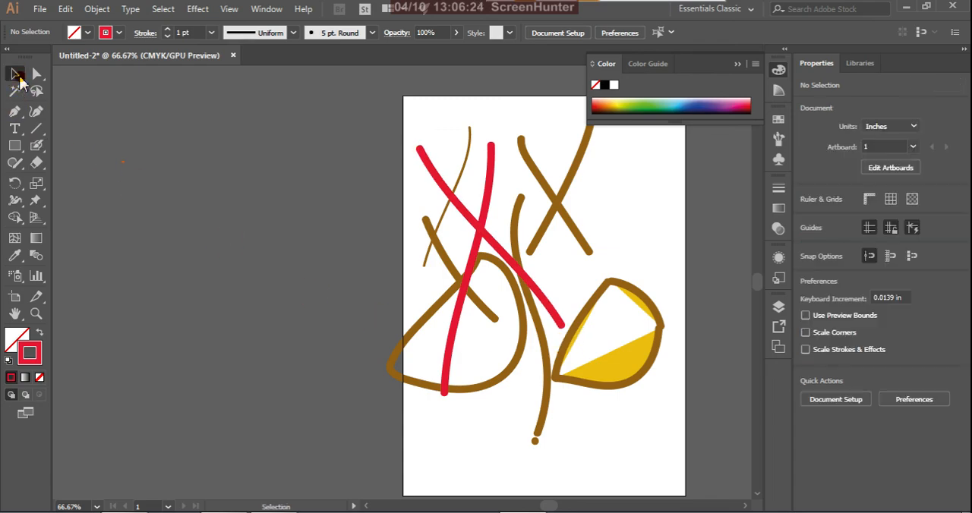
click(454, 376)
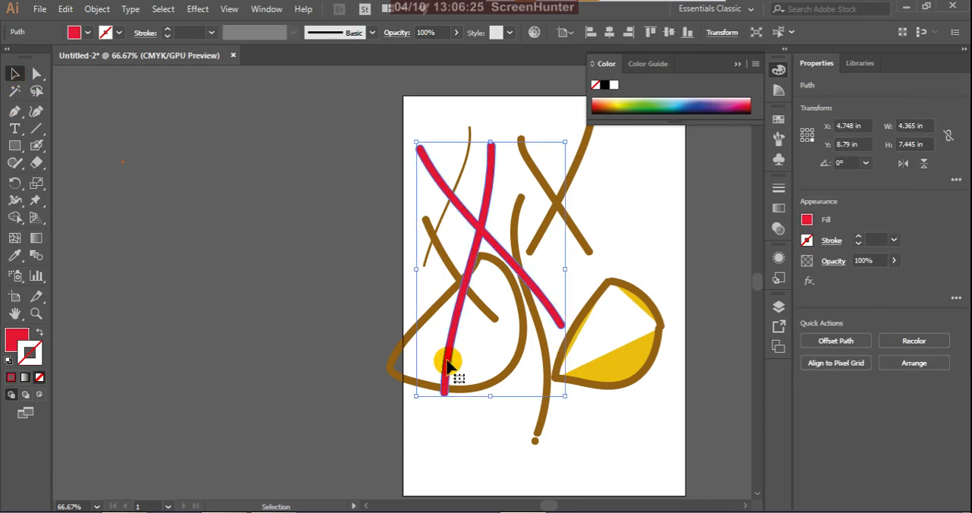
click(617, 237)
click(552, 313)
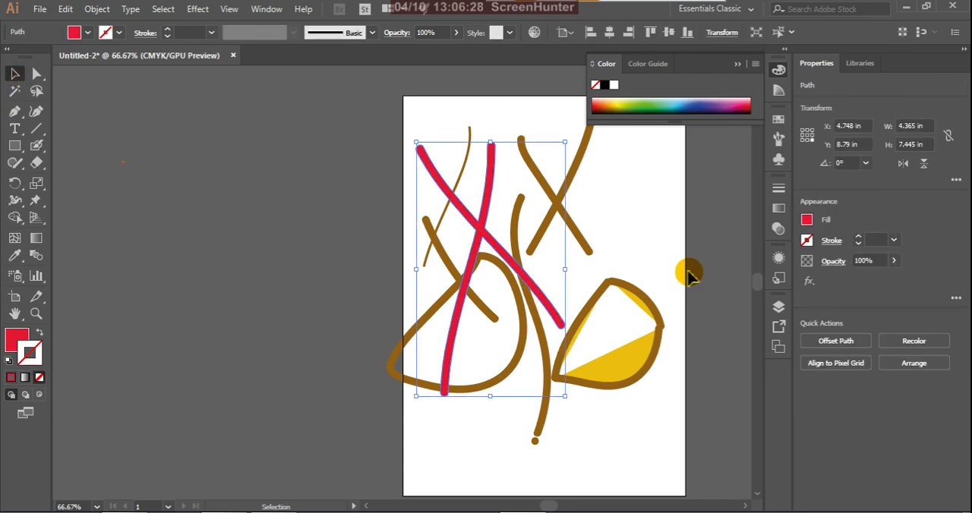
click(654, 259)
click(558, 319)
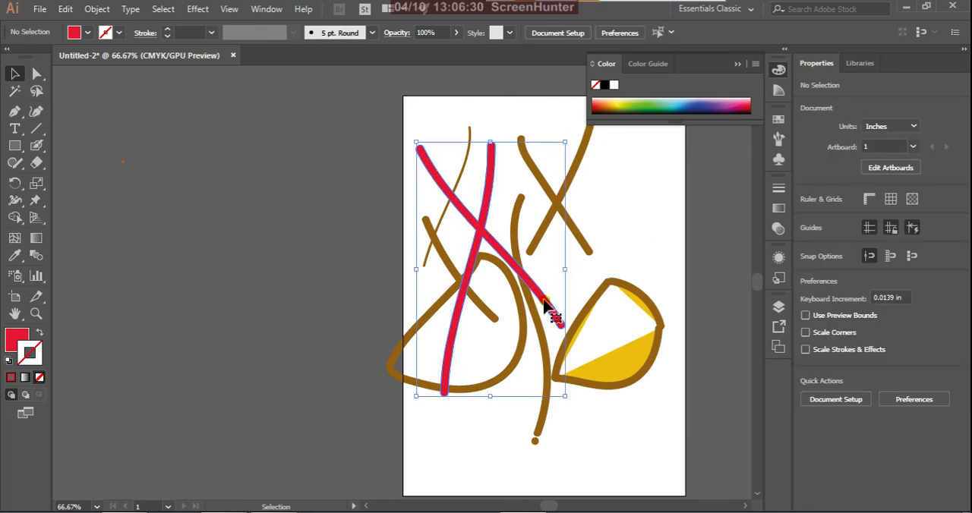
click(624, 254)
click(458, 313)
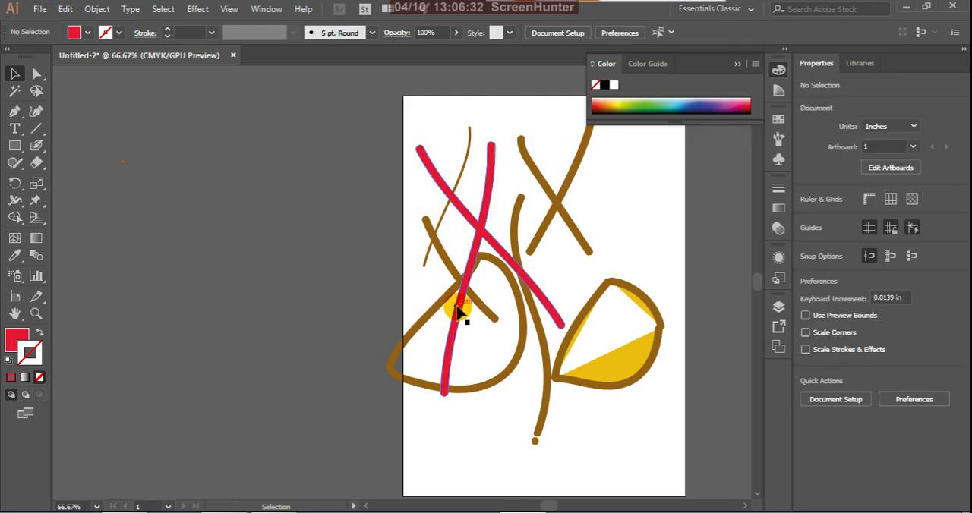
click(592, 279)
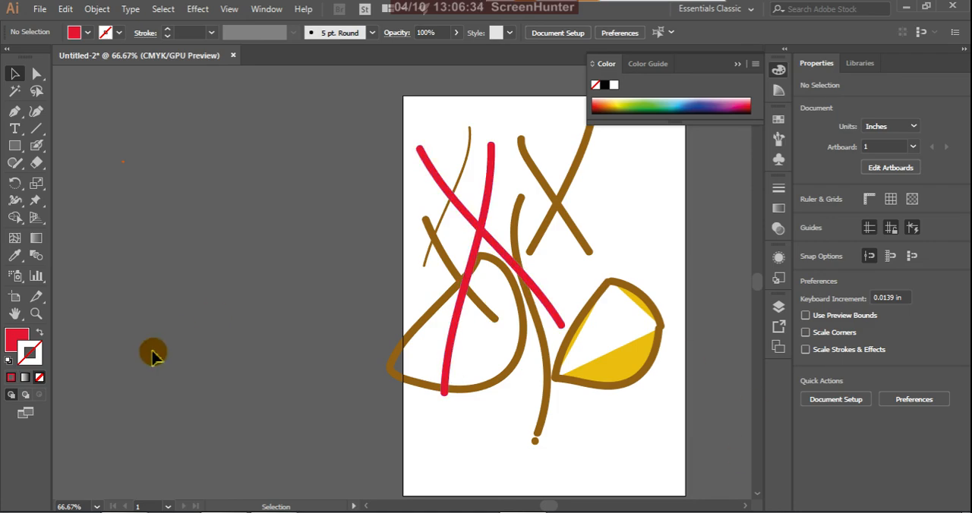
Step: Paint a closed freeform red outline with the Blob Brush across the artboard's lower-left edge, about 6.75 in wide and 2.9 in high
scroll(547, 275, down, 3)
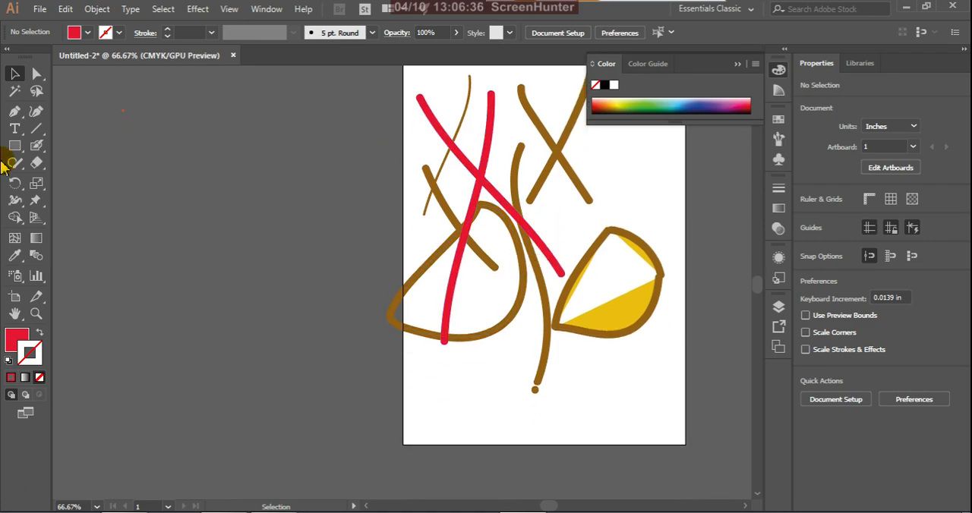
click(38, 148)
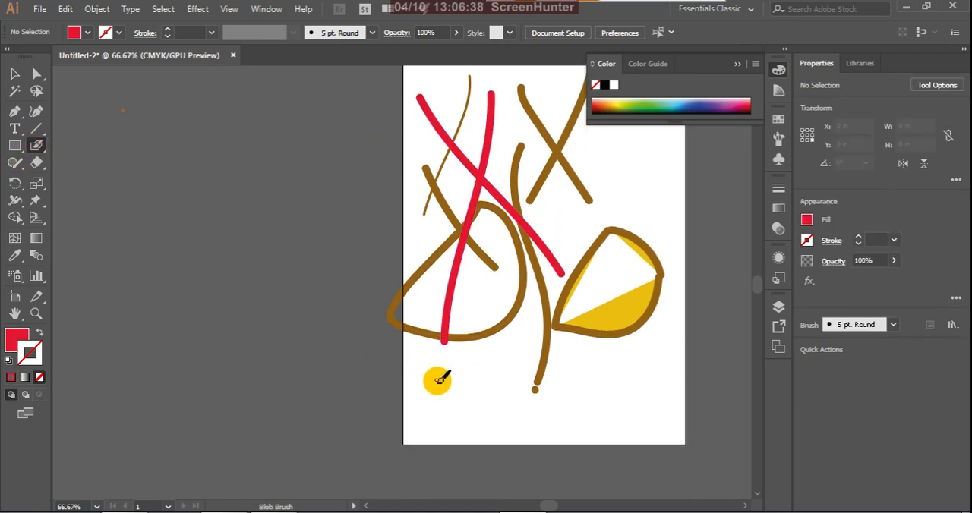
mouse_move(436, 381)
mouse_down()
mouse_move(344, 419)
mouse_move(342, 442)
mouse_move(332, 439)
mouse_move(425, 473)
mouse_move(456, 445)
mouse_move(449, 454)
mouse_move(556, 450)
mouse_move(569, 422)
mouse_move(562, 431)
mouse_move(457, 421)
mouse_move(477, 421)
mouse_move(434, 381)
mouse_up()
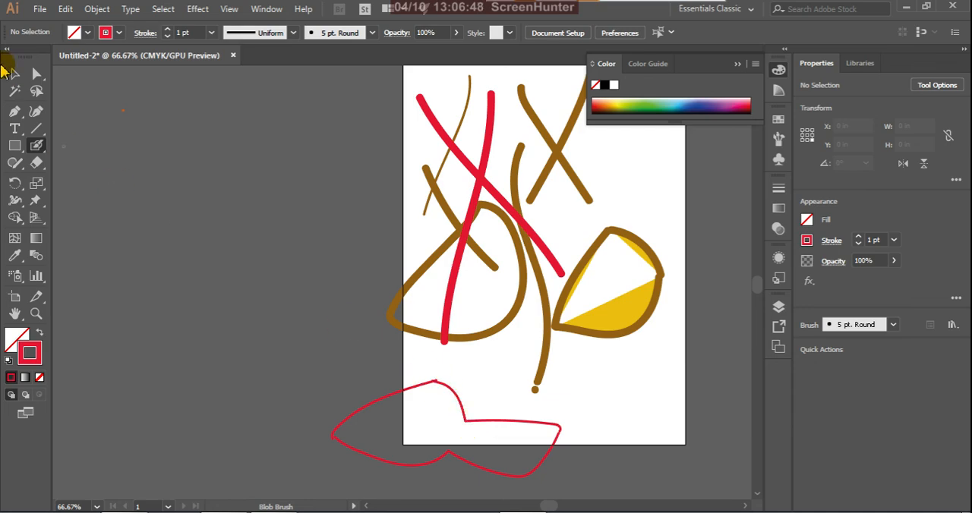
Step: Give the freeform outline a yellow stroke and a yellow-green fill
click(14, 74)
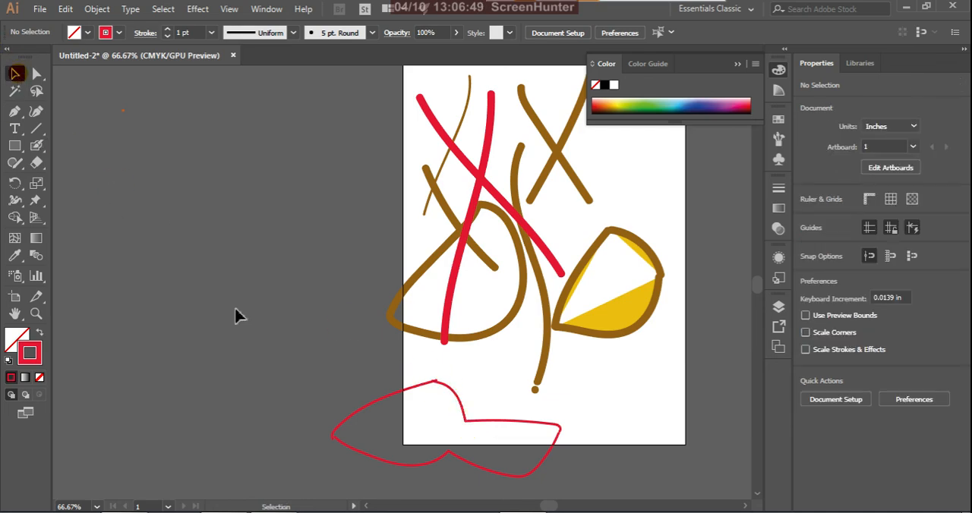
click(463, 411)
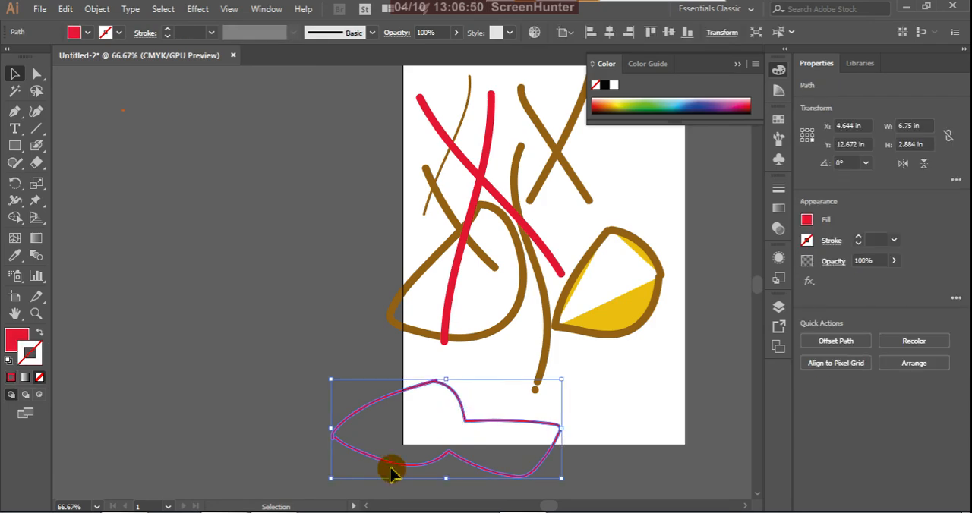
click(617, 106)
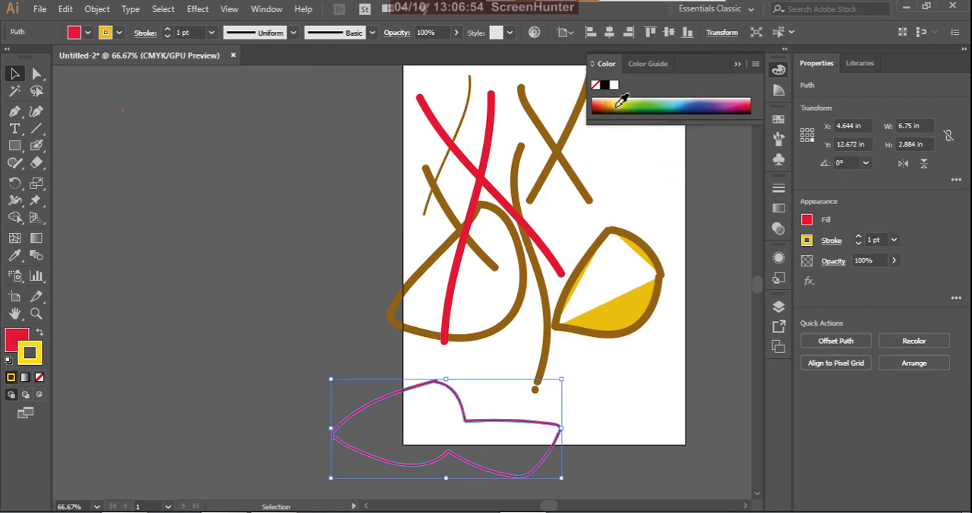
click(17, 345)
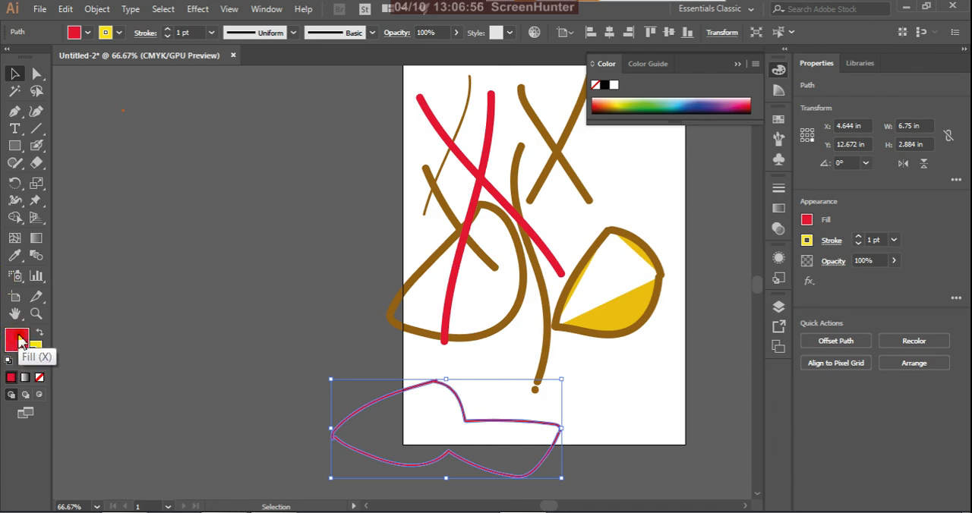
click(624, 104)
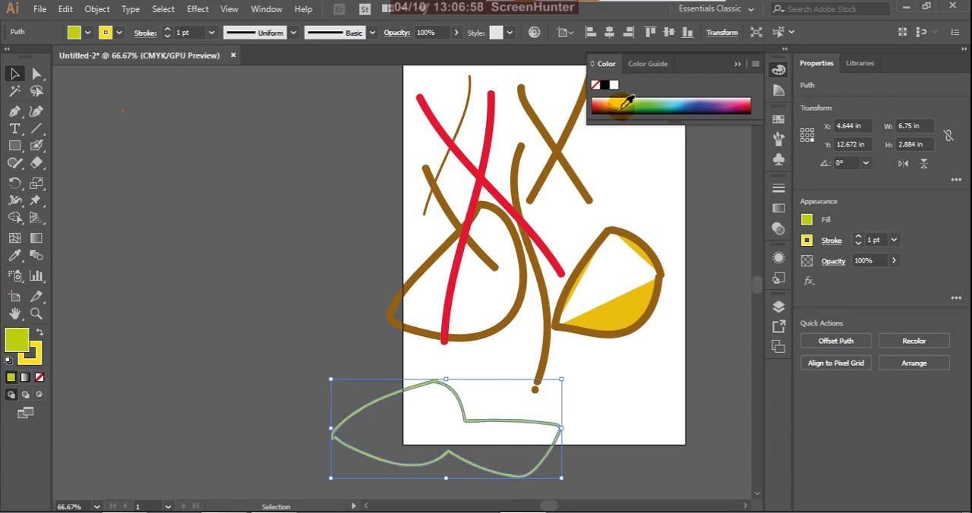
Step: Turn the freeform outline into a compound path and swap its fill and stroke colours
right_click(409, 393)
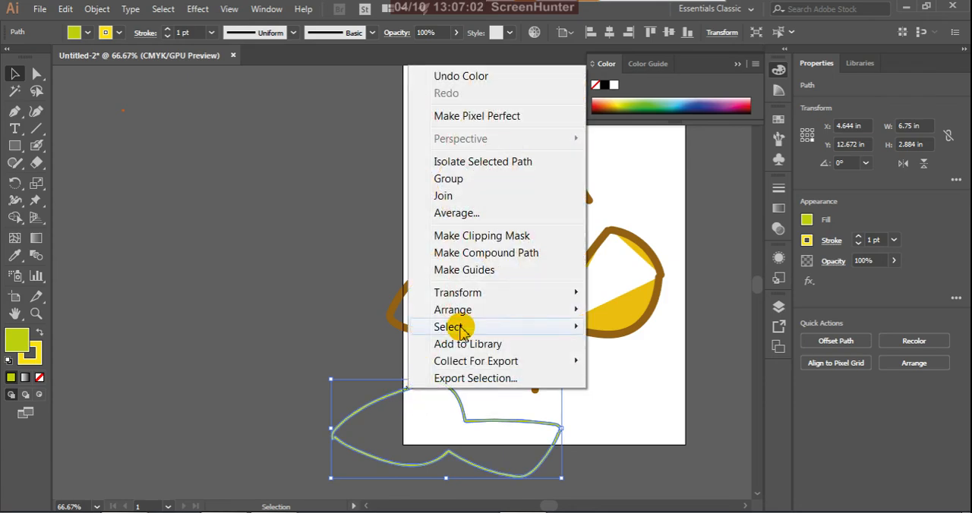
click(530, 254)
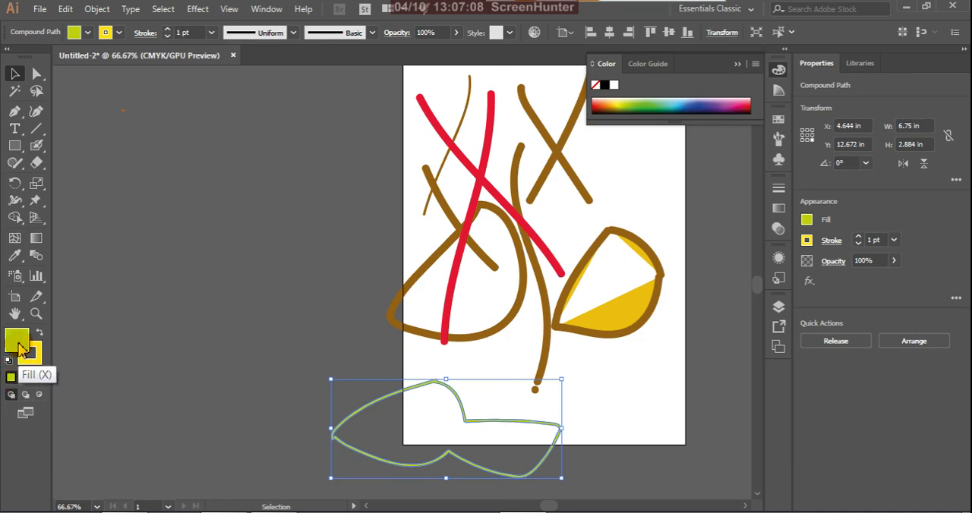
click(39, 332)
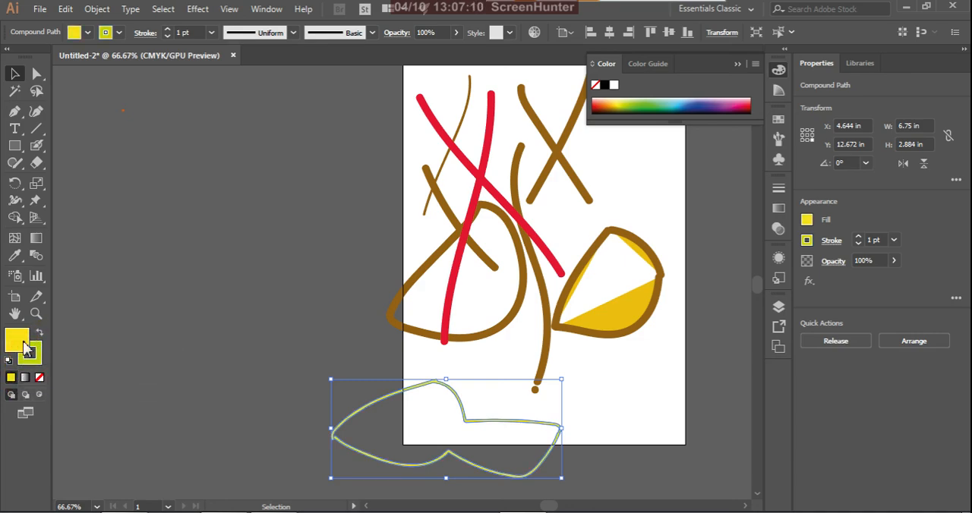
Step: Move the freeform outline off the artboard to its left, deselect it and examine where its ends meet up close
drag(468, 430, 277, 281)
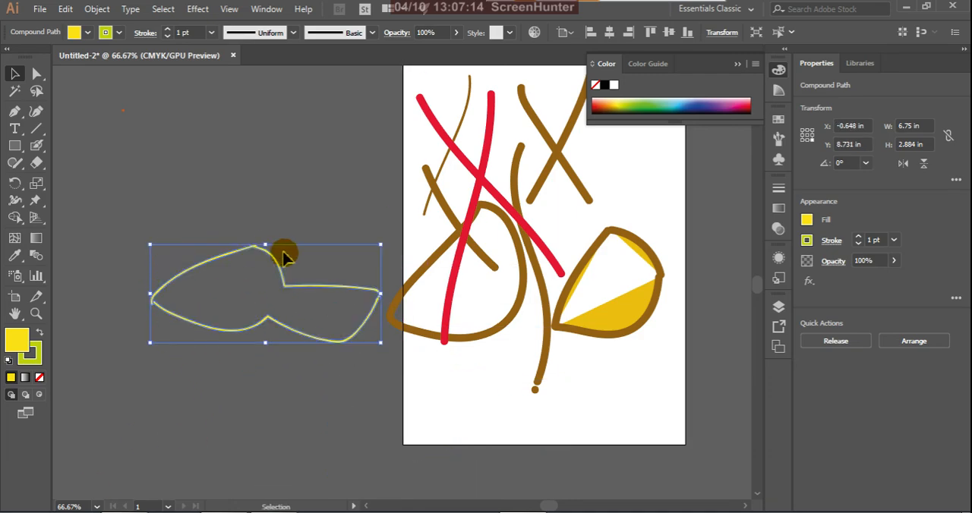
click(257, 231)
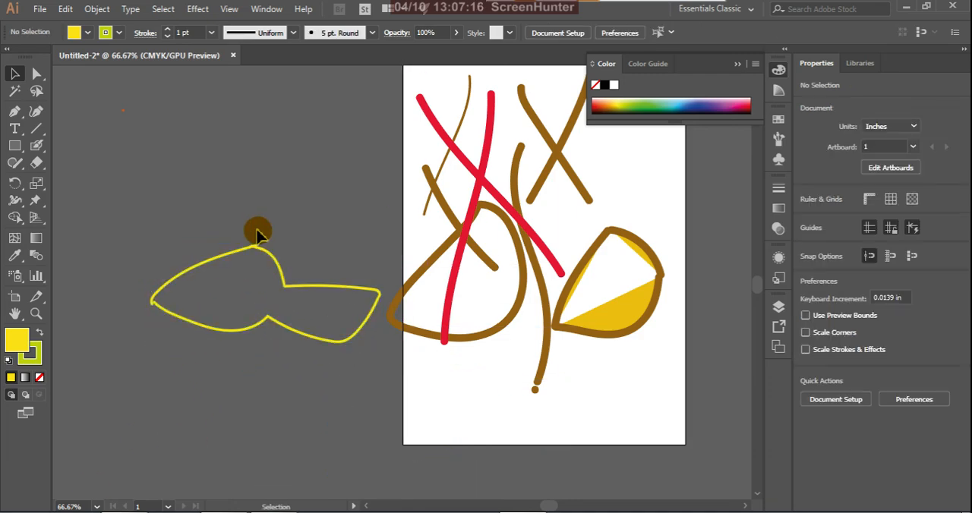
scroll(257, 246, up, 3)
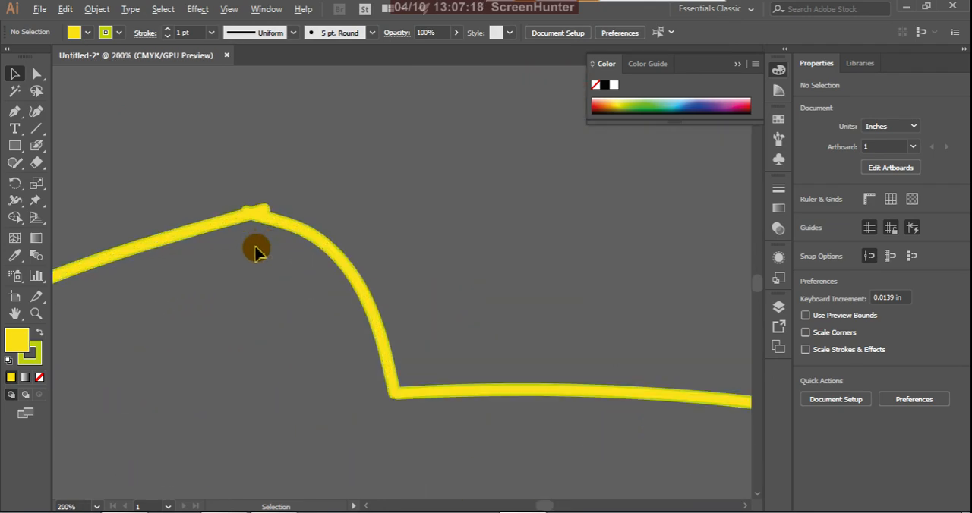
scroll(256, 251, down, 4)
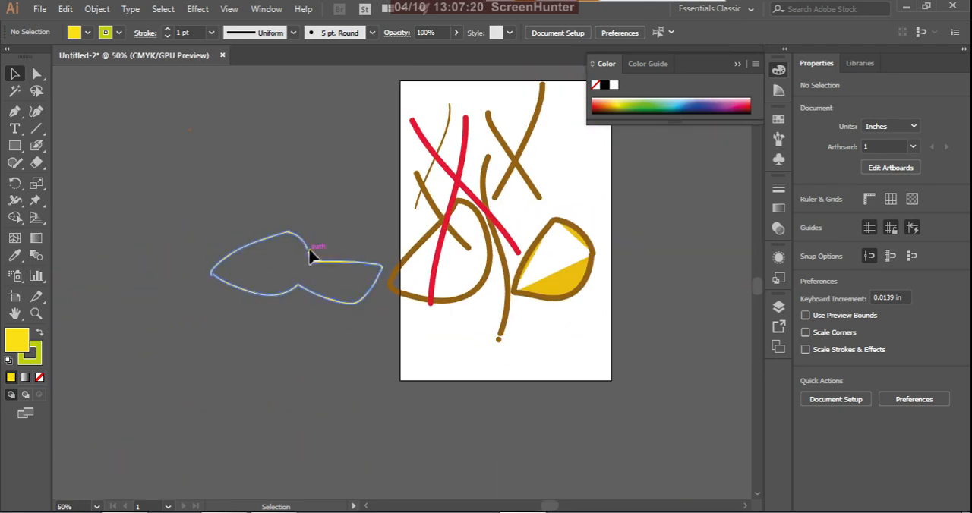
Step: Release the outline's compound path and make it a compound path again
click(304, 258)
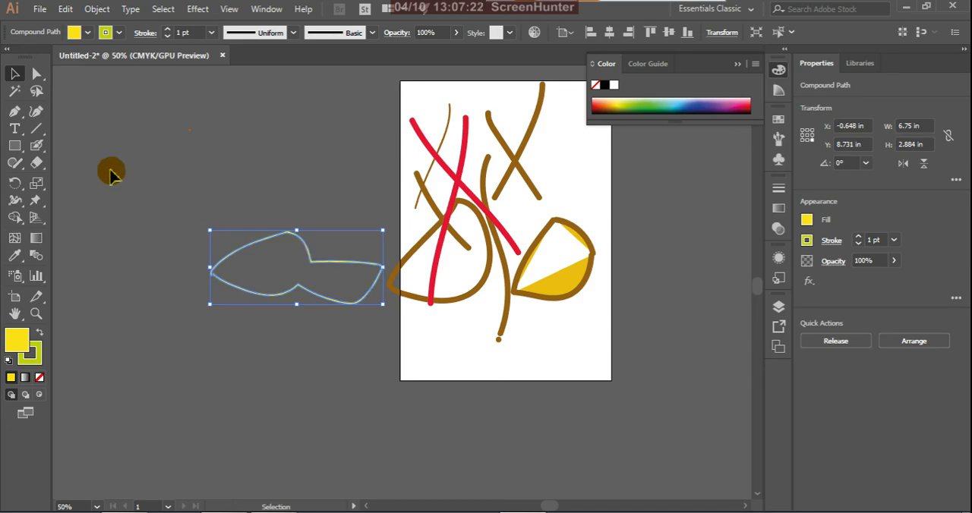
click(37, 145)
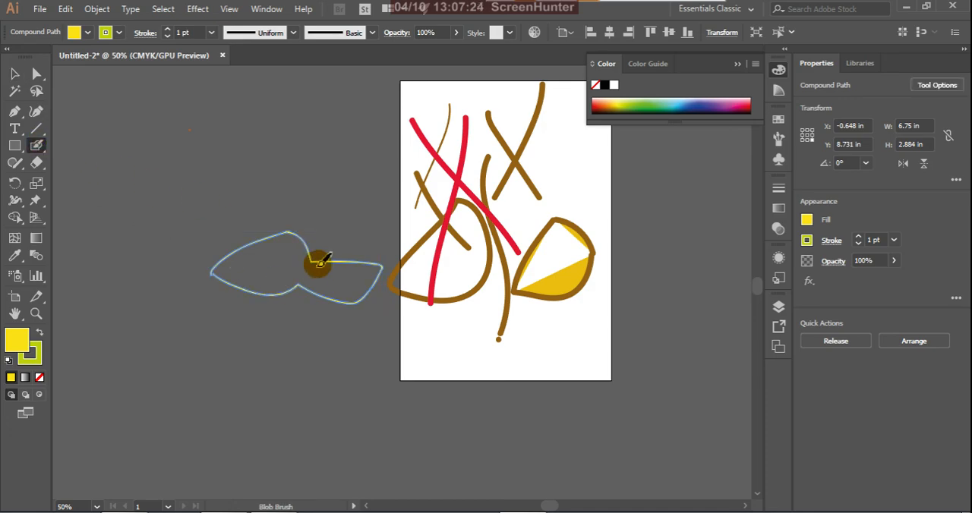
click(14, 74)
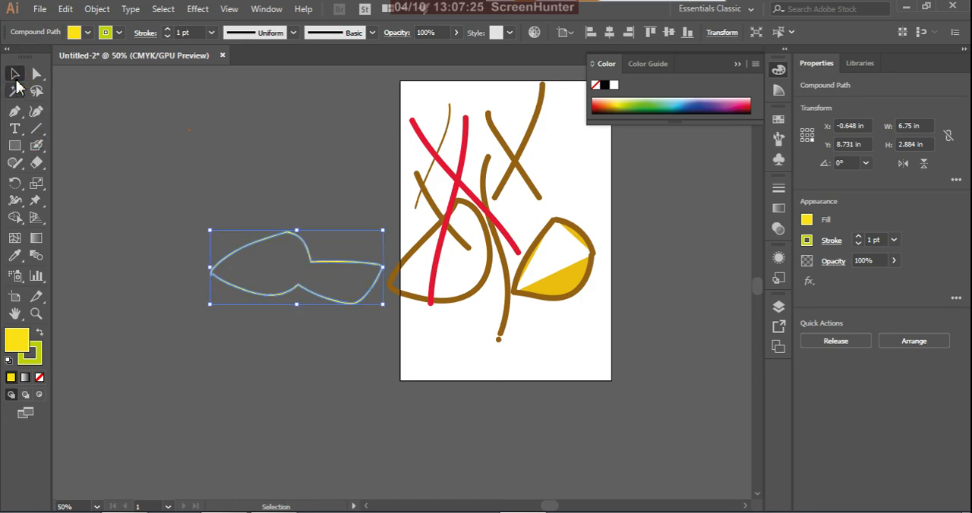
right_click(318, 267)
click(354, 376)
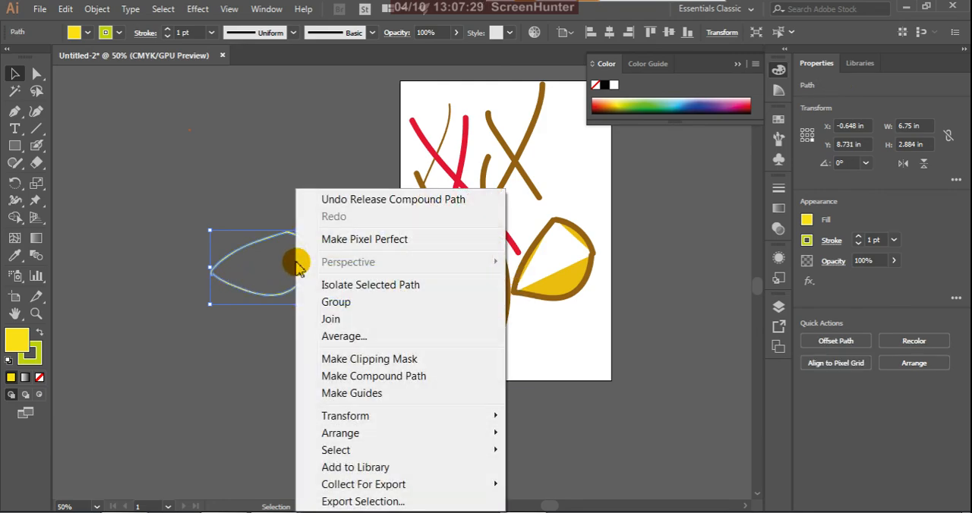
click(323, 375)
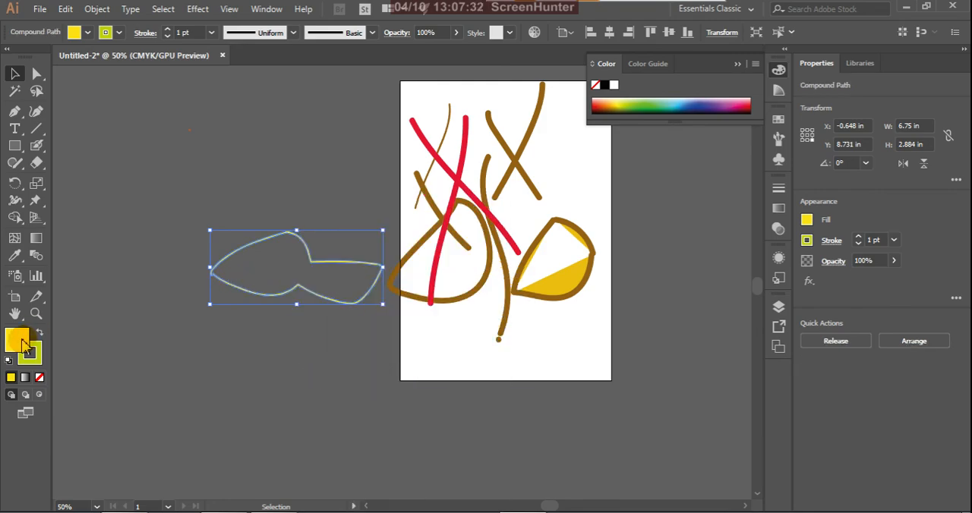
Step: Try a red FF0647 fill and a green fill on the freeform outline beside the artboard
double_click(23, 346)
click(505, 184)
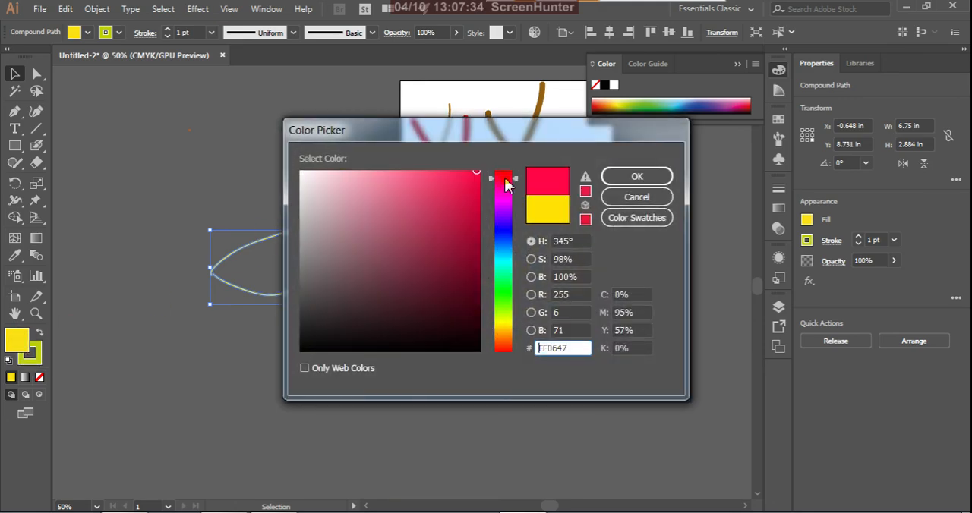
click(636, 176)
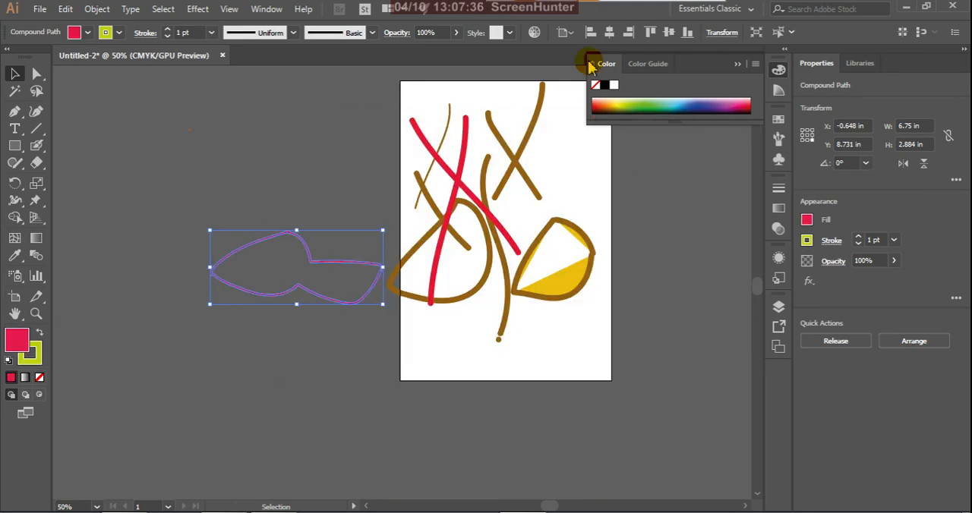
click(38, 334)
click(39, 335)
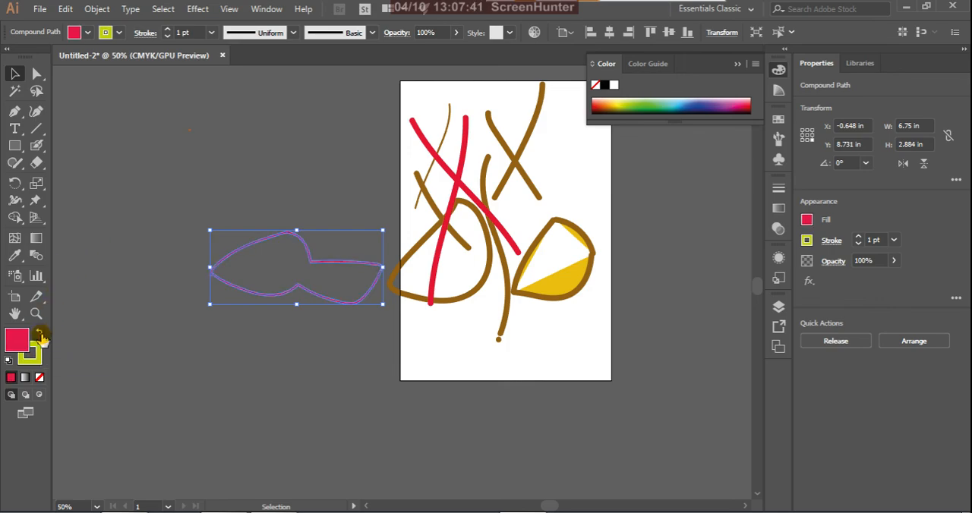
click(116, 335)
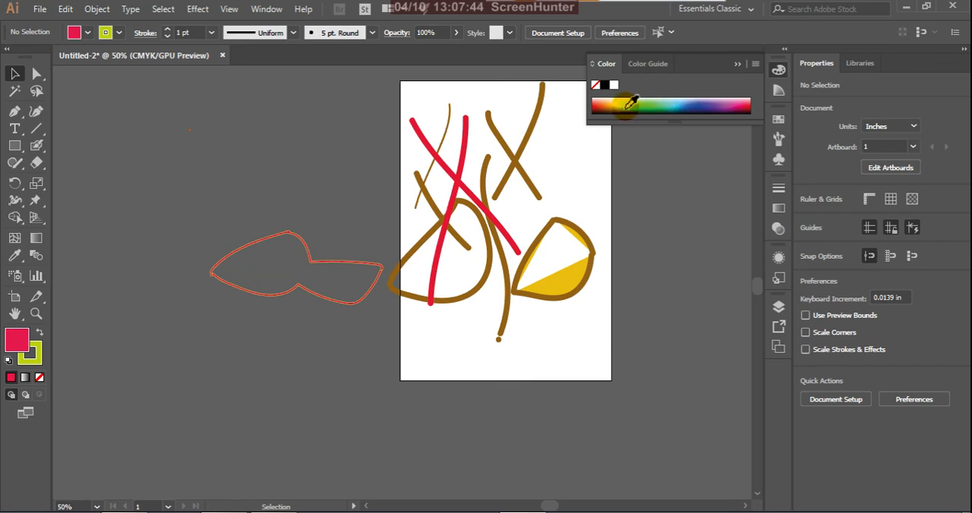
click(212, 276)
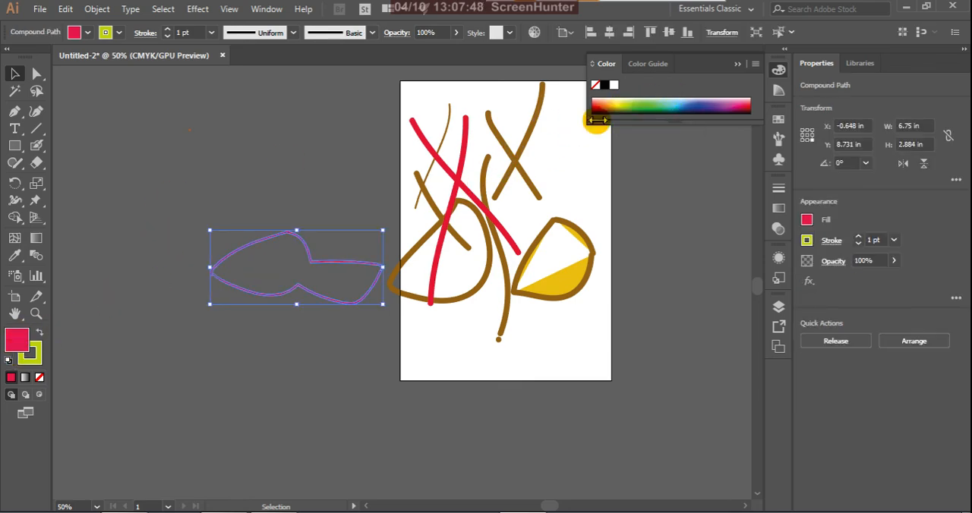
click(661, 103)
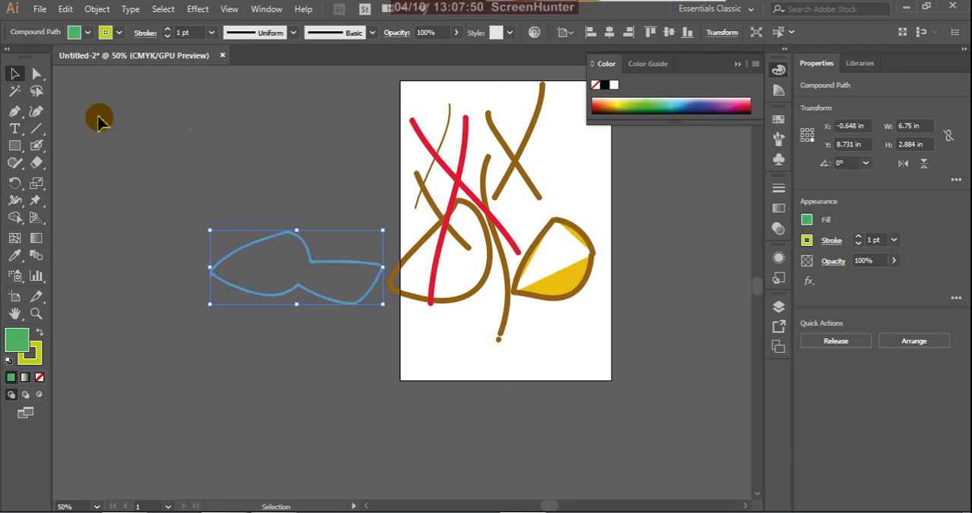
Step: Release the freeform outline's compound path, fill it with orange and deselect it
right_click(254, 256)
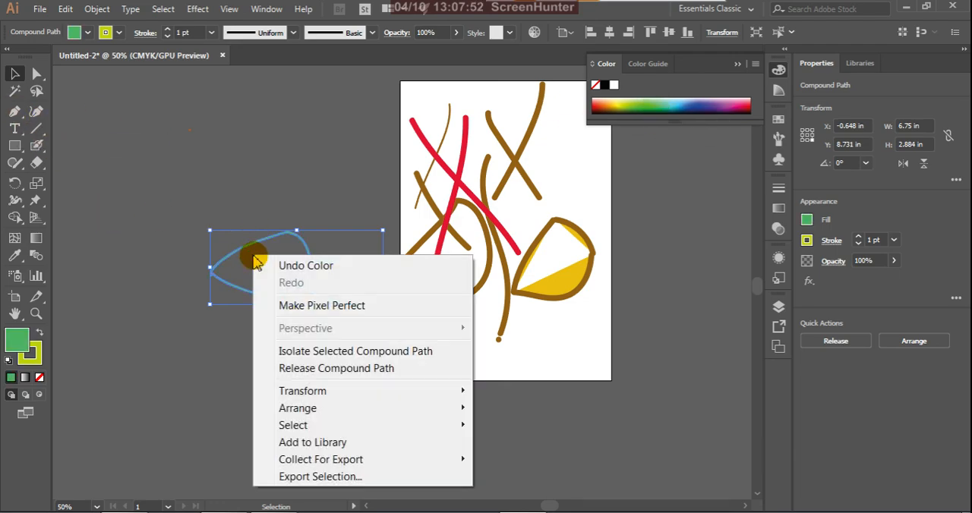
click(284, 370)
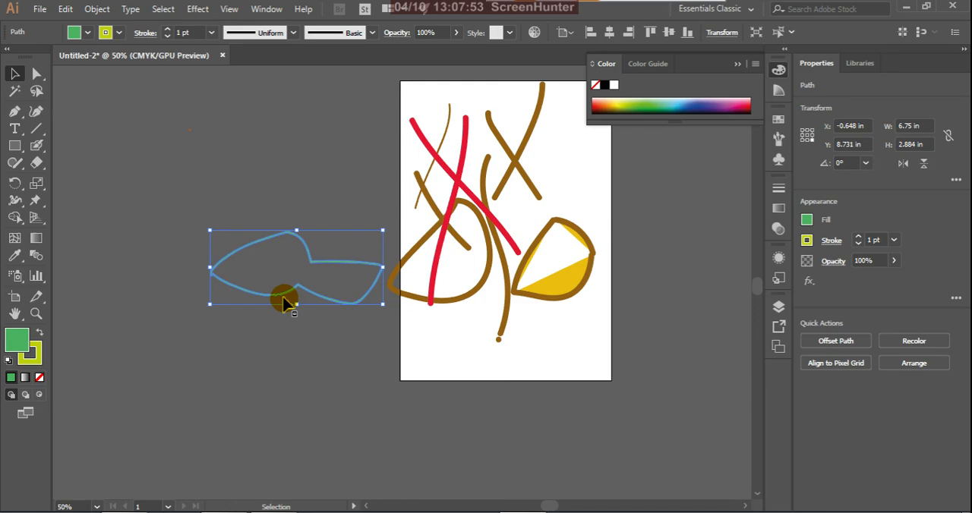
click(603, 106)
click(195, 205)
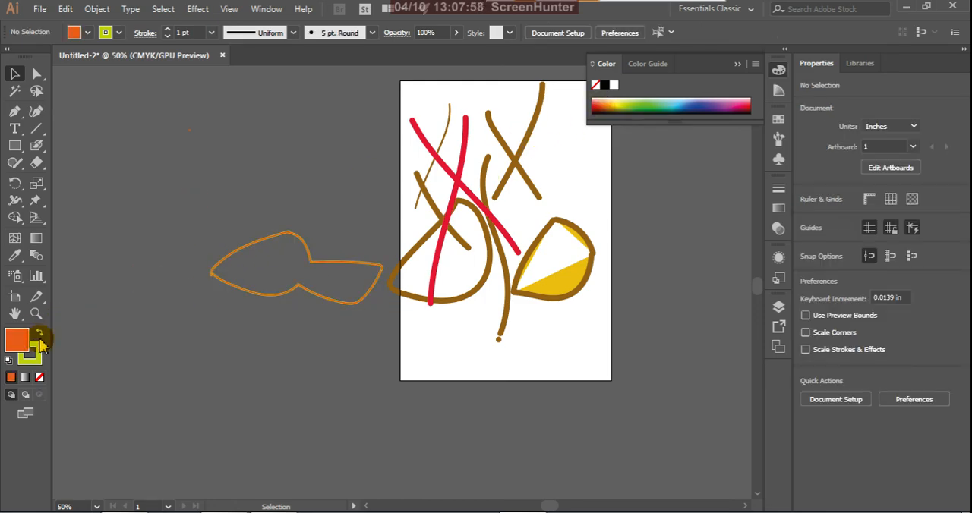
Step: Delete all the artwork on and beside the artboard
scroll(231, 286, up, 4)
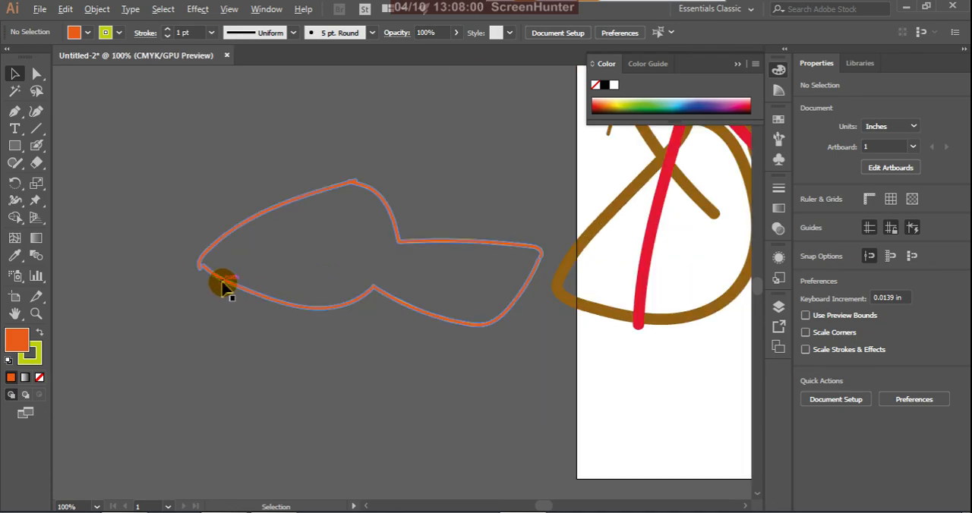
scroll(216, 243, down, 5)
scroll(341, 247, down, 2)
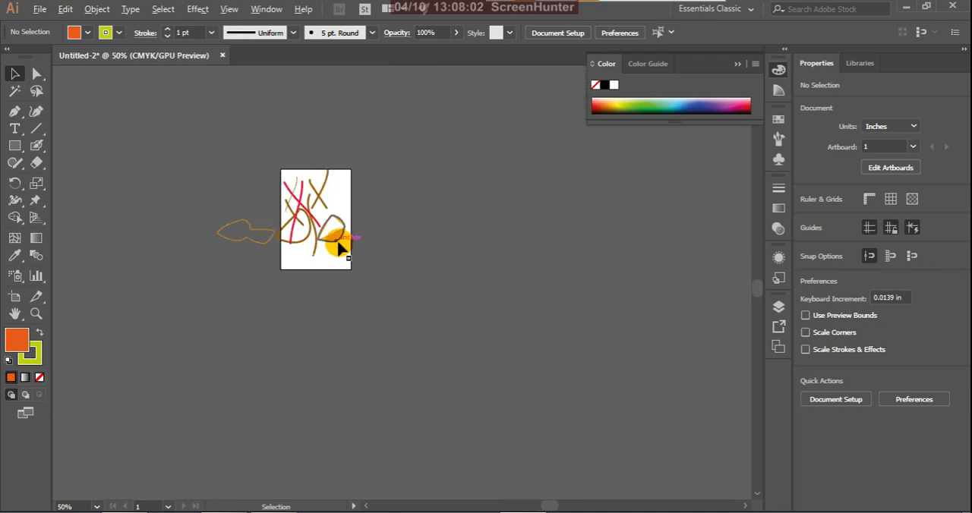
scroll(278, 188, up, 1)
scroll(301, 205, down, 1)
drag(166, 124, 421, 325)
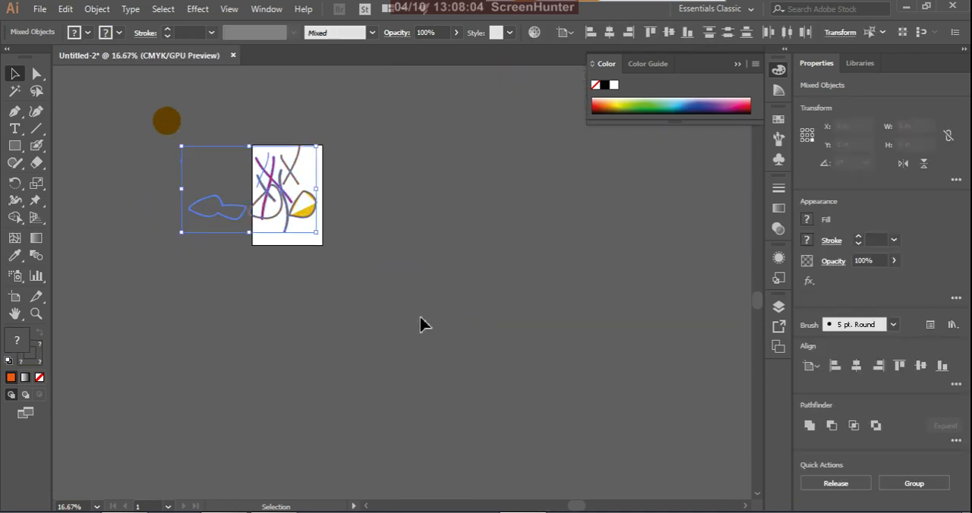
key(Delete)
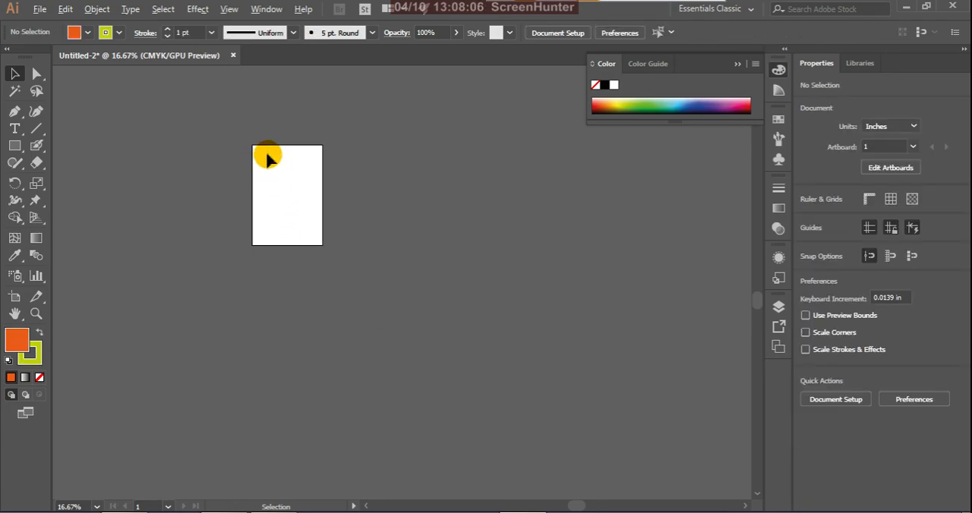
Step: Paint a closed D-shaped outline about 4.8 in wide and 4.3 in high on the artboard with the yellow-green Blob Brush
scroll(267, 157, up, 3)
click(37, 145)
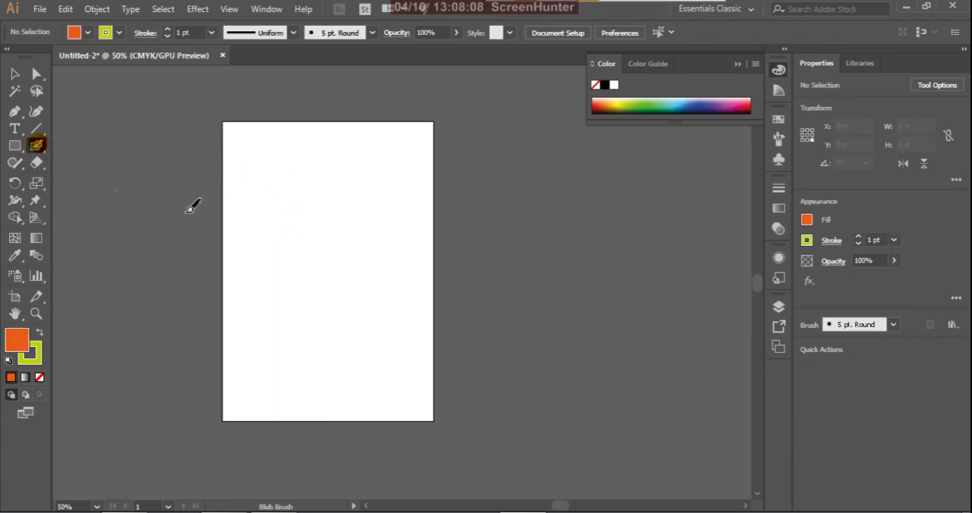
mouse_move(277, 208)
mouse_down()
mouse_move(247, 317)
mouse_move(247, 305)
mouse_move(335, 310)
mouse_move(372, 260)
mouse_move(359, 270)
mouse_move(363, 226)
mouse_move(283, 211)
mouse_up()
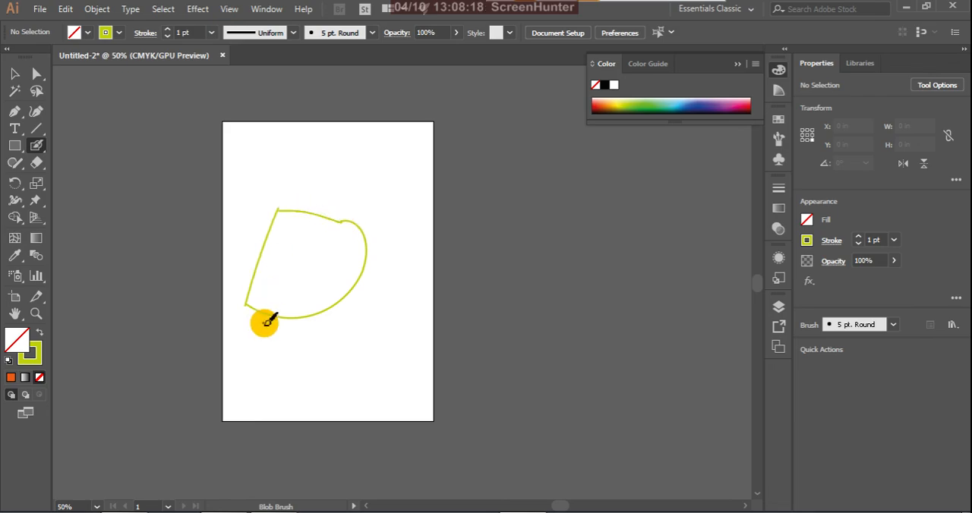
scroll(240, 318, up, 1)
scroll(240, 318, up, 3)
scroll(248, 297, down, 5)
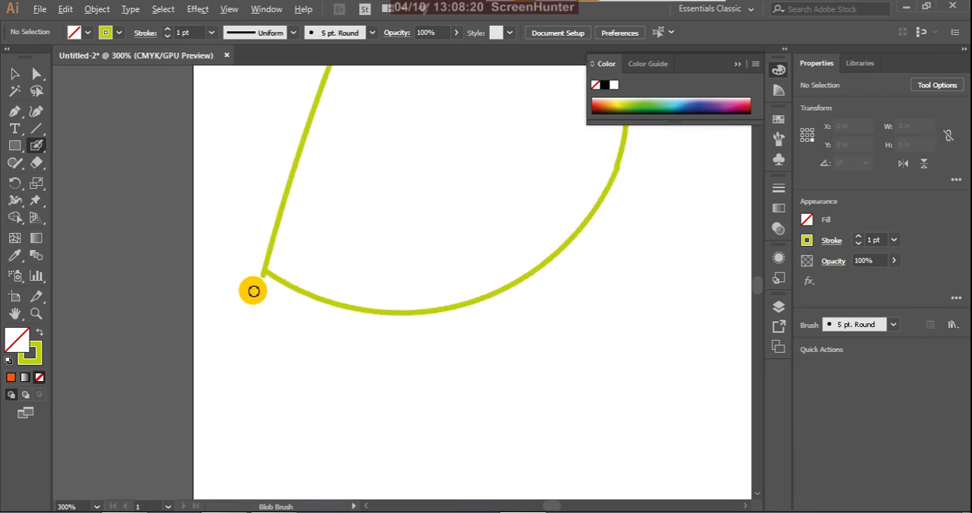
Step: Recolour the D-shaped outline orange, release its compound path and make the whole shape red-orange
click(14, 73)
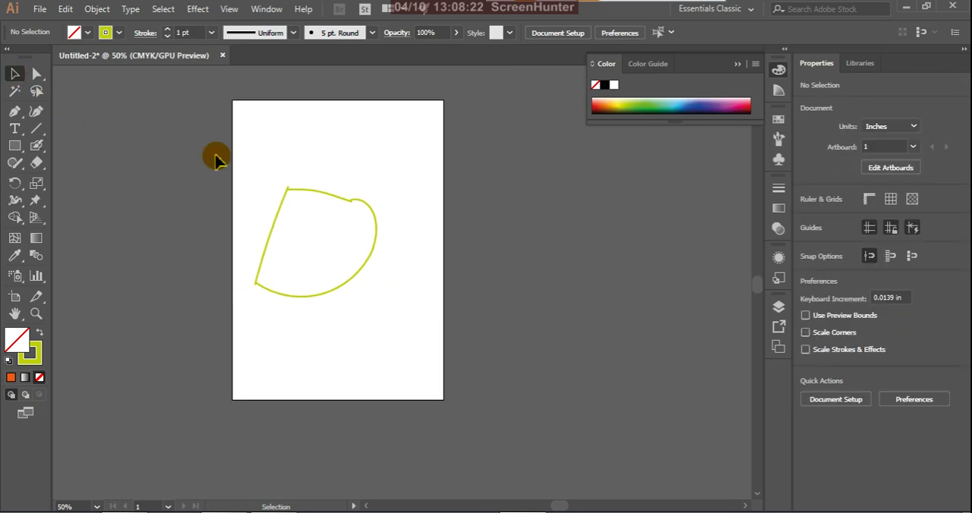
drag(217, 157, 382, 340)
click(600, 104)
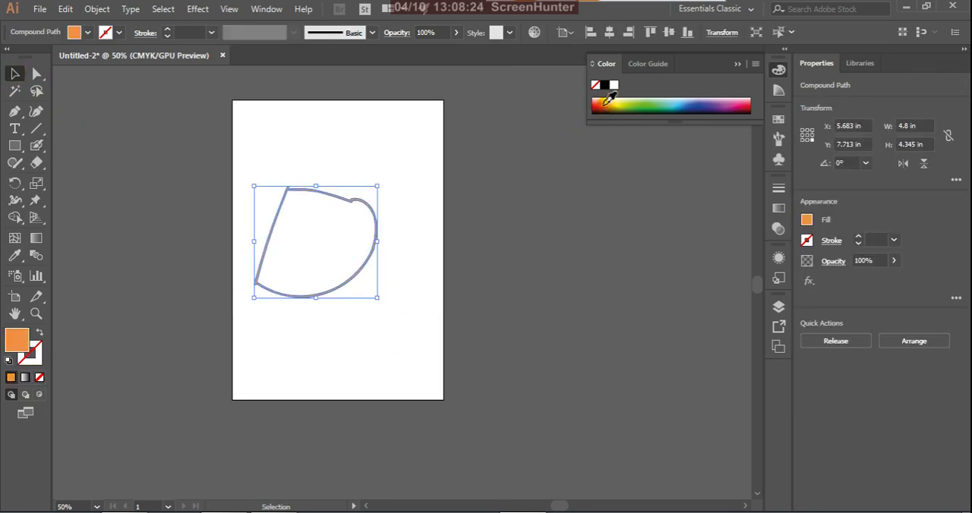
right_click(328, 222)
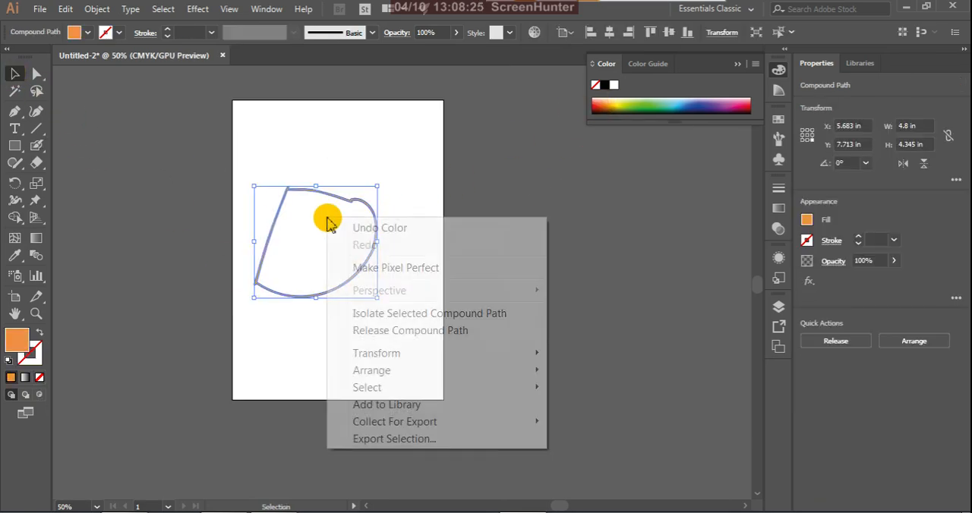
click(366, 331)
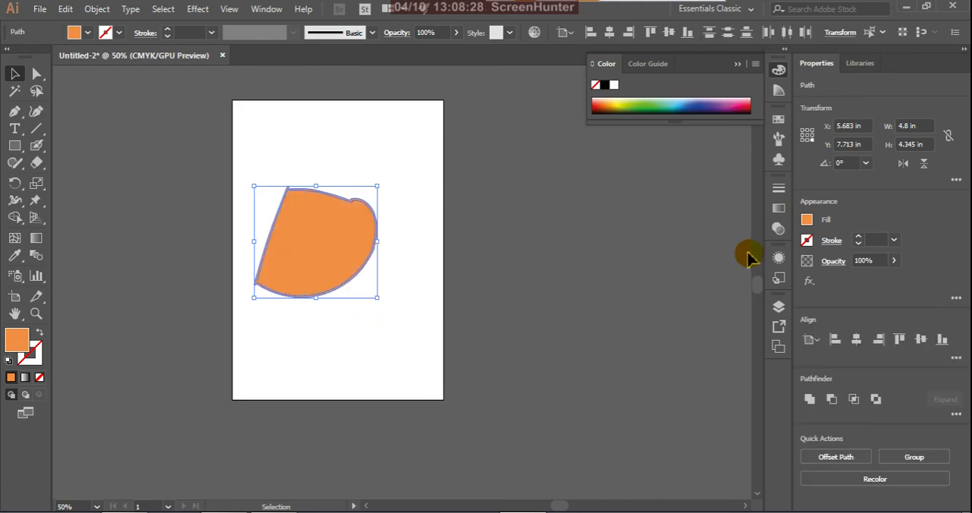
click(603, 101)
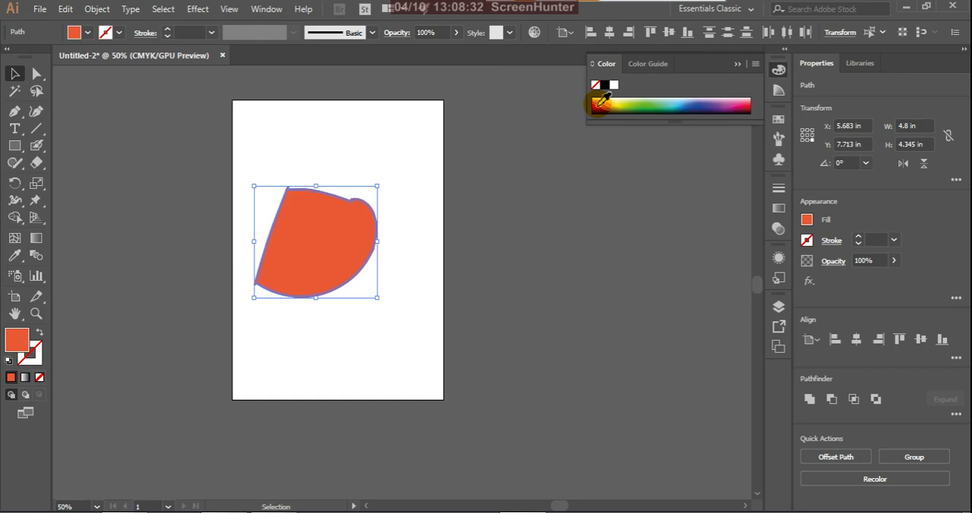
Step: Paint a butterfly-like outline about 10.1 in wide and 6.4 in high across the artboard's right edge with the Blob Brush
click(37, 145)
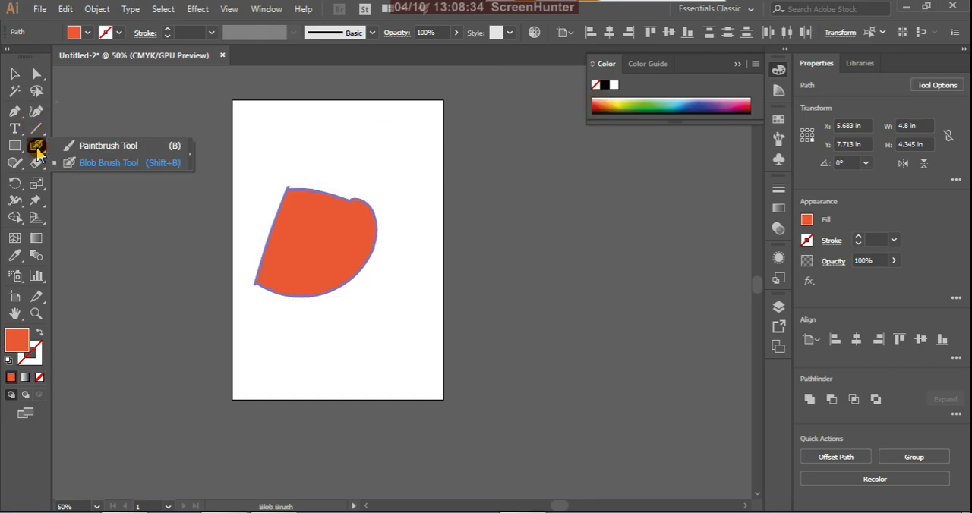
click(137, 167)
mouse_move(401, 226)
mouse_down()
mouse_move(371, 347)
mouse_move(408, 384)
mouse_move(501, 343)
mouse_up()
mouse_move(524, 381)
mouse_down()
mouse_move(619, 294)
mouse_move(608, 284)
mouse_move(614, 292)
mouse_move(497, 294)
mouse_up()
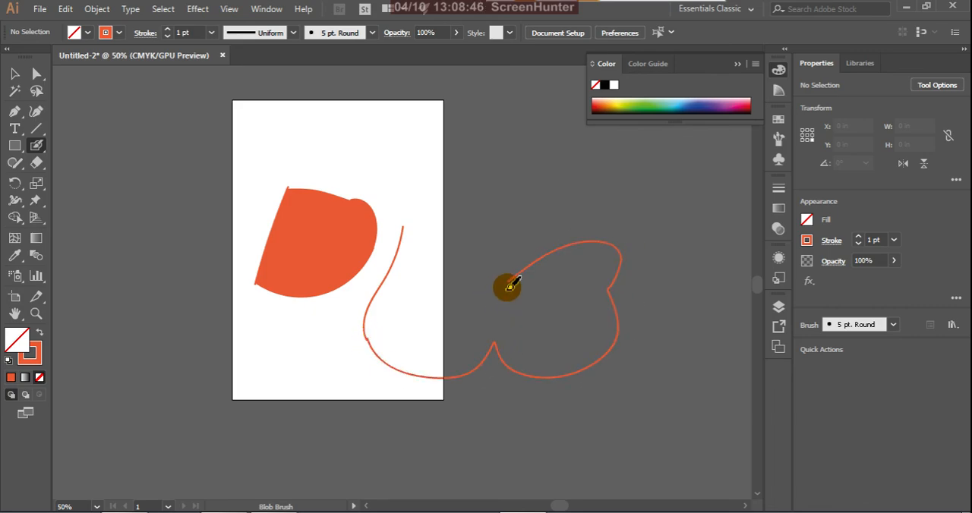
drag(463, 225, 410, 223)
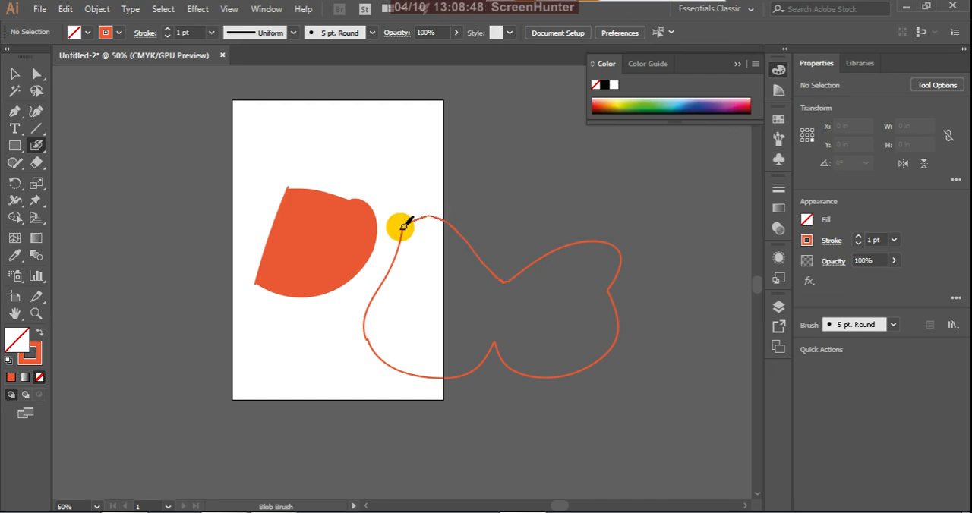
Step: Close the gap in the butterfly-like outline by moving an end anchor onto the other end with Direct Selection
click(13, 74)
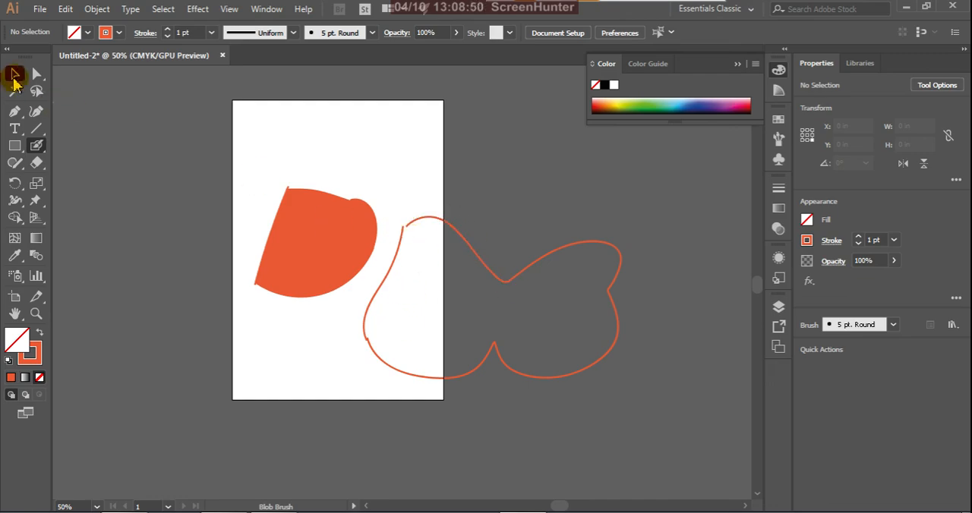
right_click(453, 312)
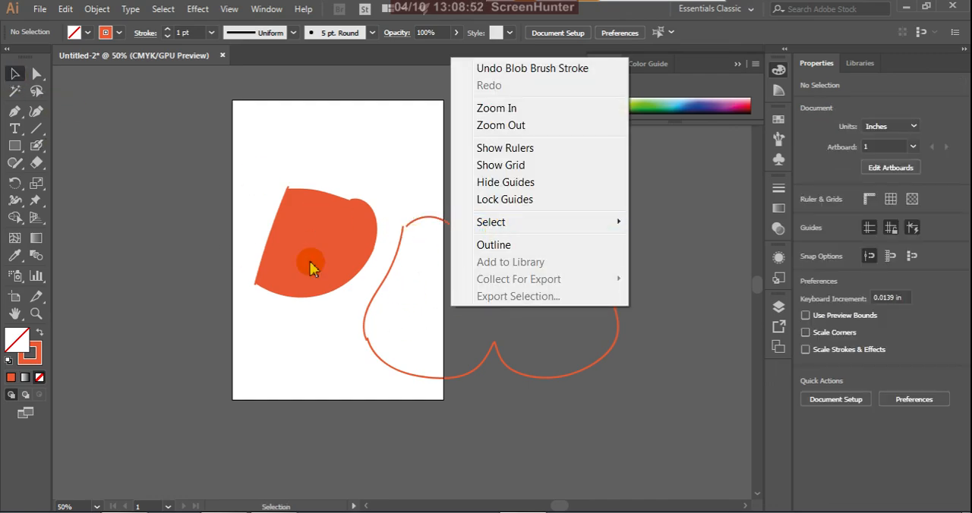
click(416, 173)
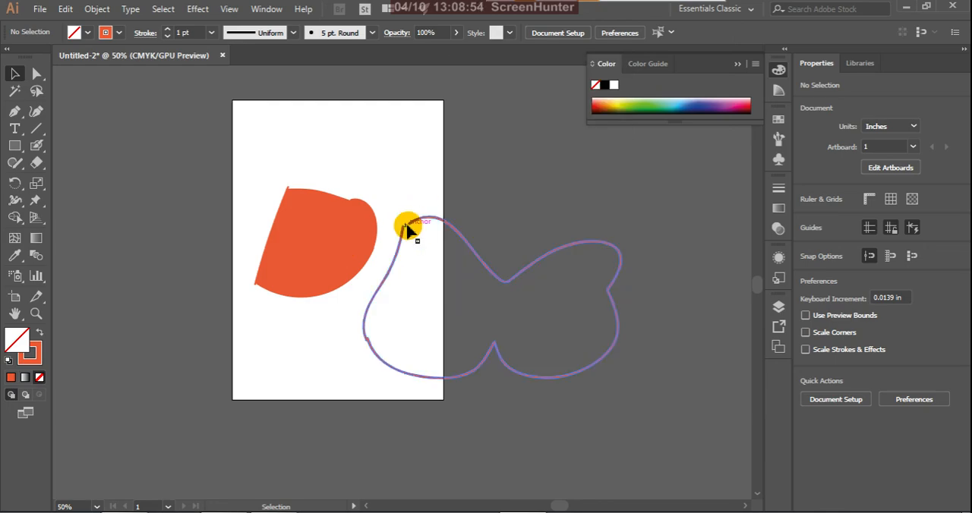
click(36, 74)
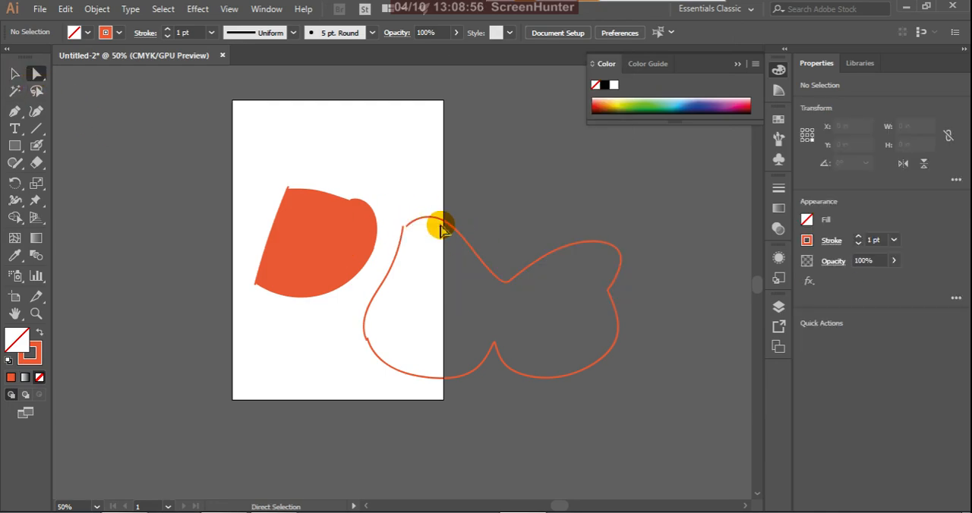
scroll(419, 224, up, 3)
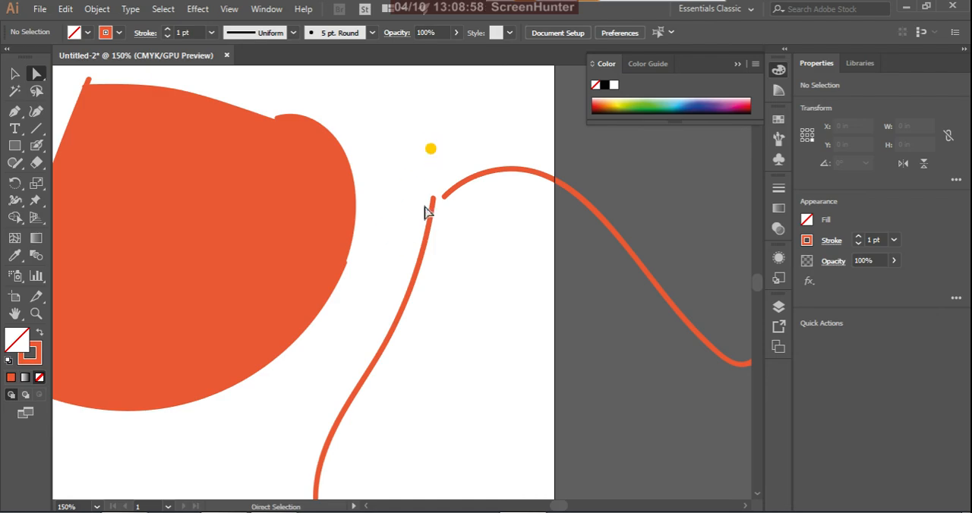
drag(445, 204, 433, 199)
click(409, 194)
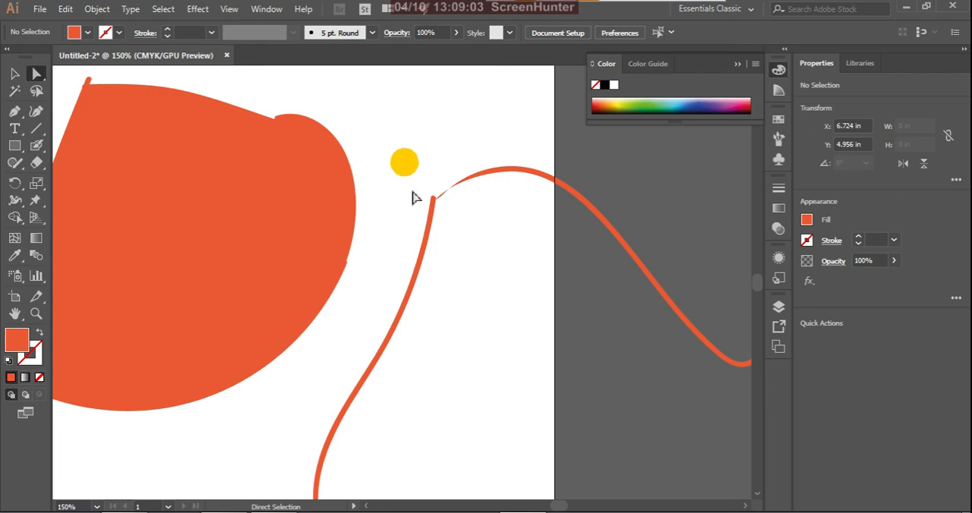
click(459, 182)
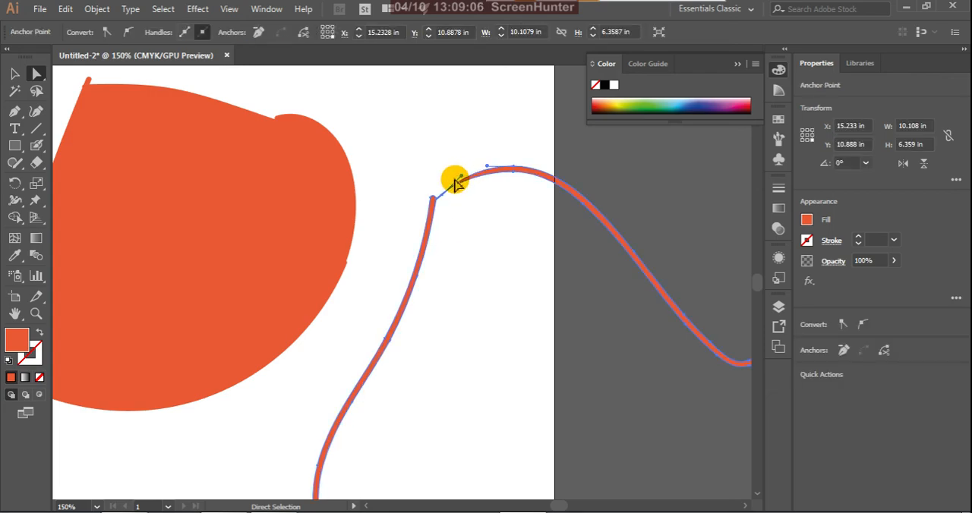
scroll(454, 182, down, 5)
Step: Delete the butterfly-like outline, keeping the filled D shape on the artboard
click(516, 220)
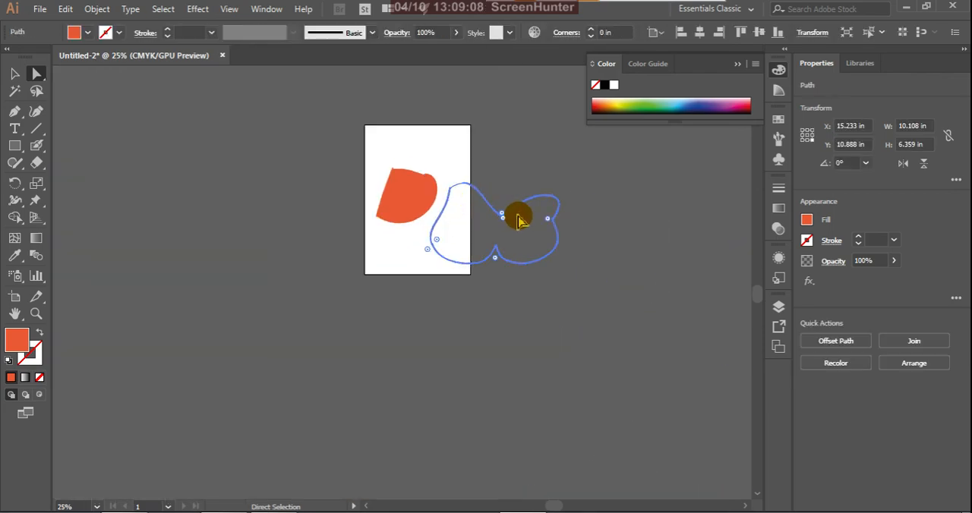
click(15, 73)
click(454, 239)
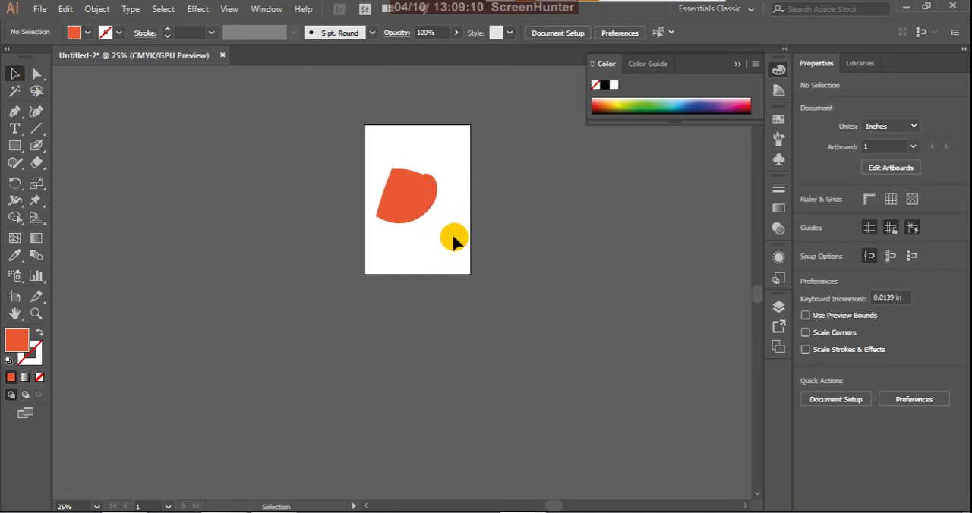
Step: Paint a closed freeform outline in red-orange below and to the left of the artboard with the Blob Brush
click(36, 146)
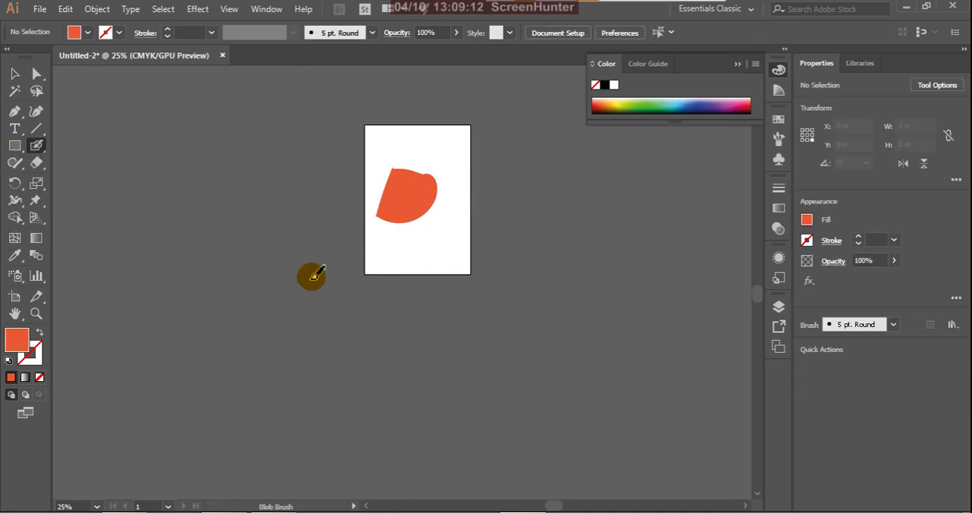
mouse_move(283, 256)
mouse_down()
mouse_move(258, 307)
mouse_move(252, 383)
mouse_up()
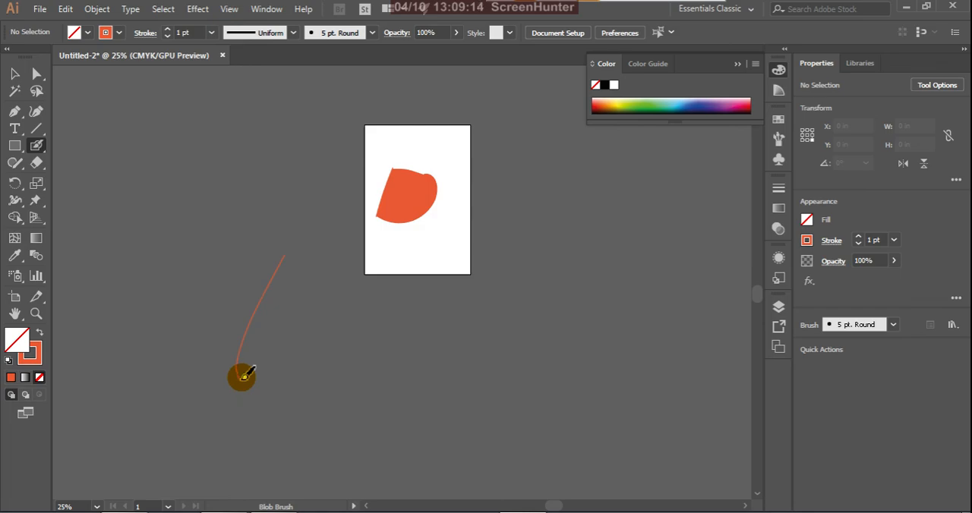
mouse_move(311, 377)
mouse_down()
mouse_move(336, 326)
mouse_move(332, 270)
mouse_move(285, 253)
mouse_up()
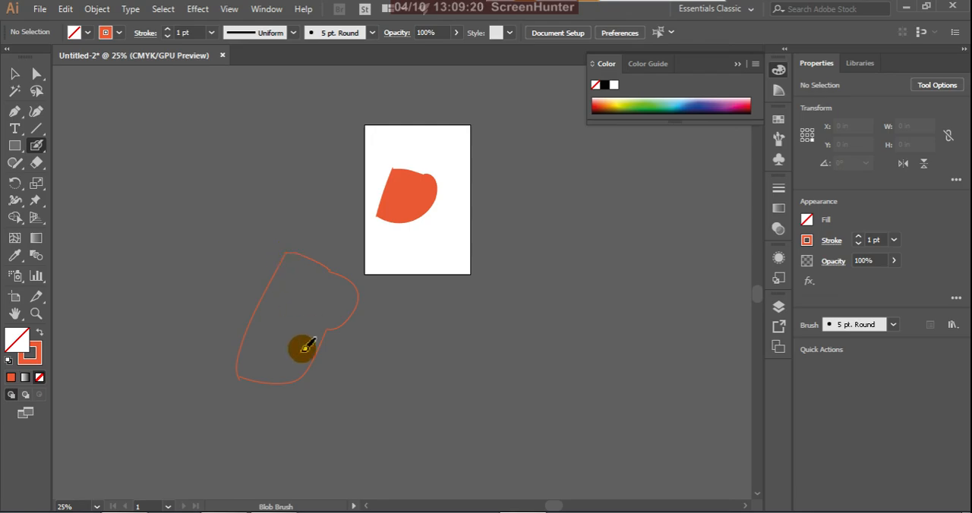
Step: Close the gap at the freeform outline's lower-left corner by moving its end anchor onto the other end with Direct Selection
scroll(245, 387, up, 3)
scroll(241, 351, down, 3)
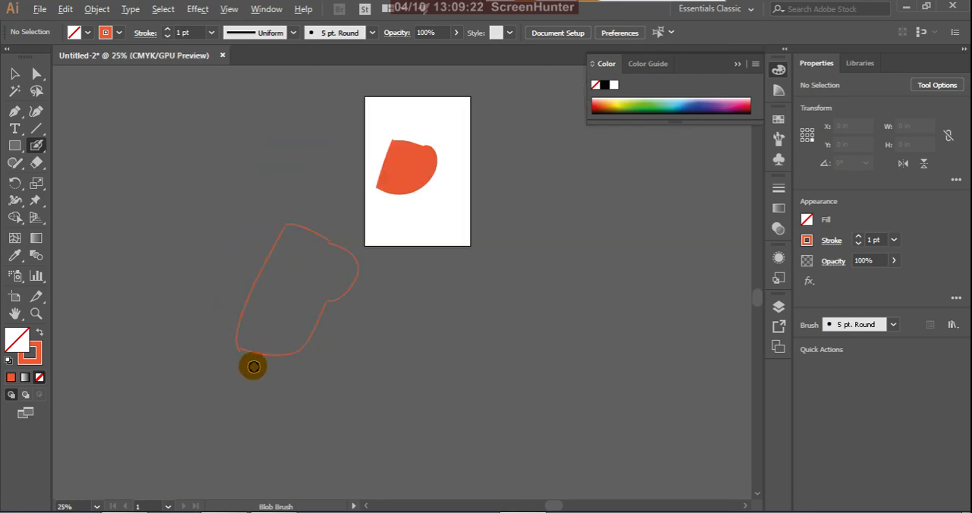
click(14, 73)
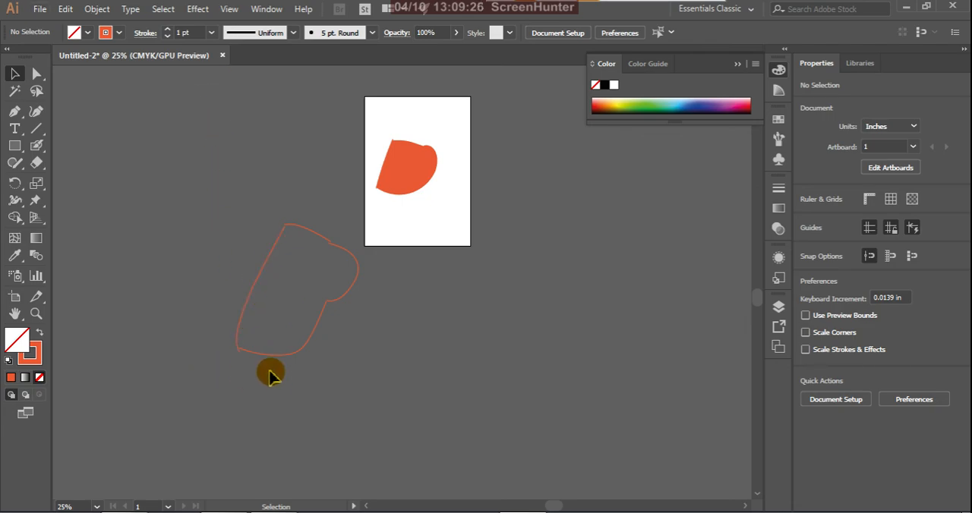
scroll(244, 357, up, 3)
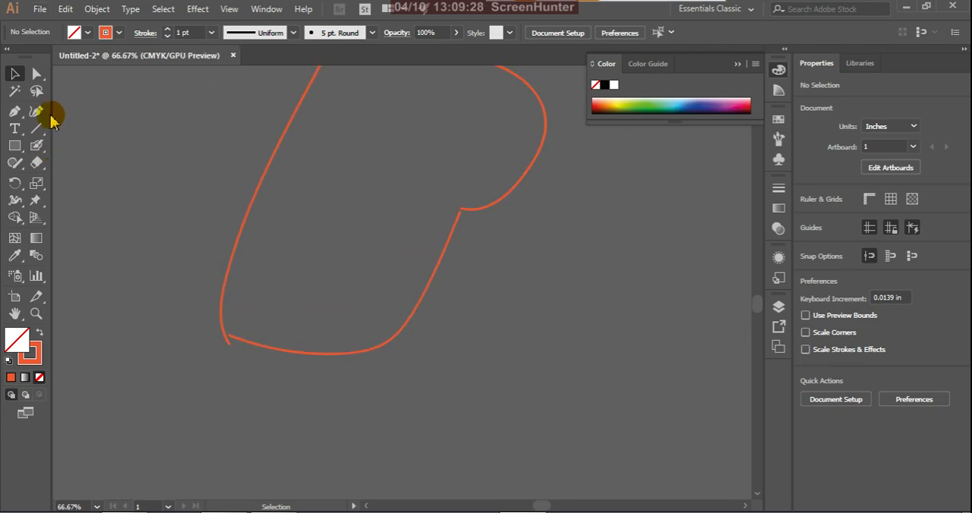
click(37, 74)
mouse_move(226, 342)
mouse_down()
mouse_move(233, 351)
mouse_move(227, 335)
mouse_up()
click(231, 350)
click(288, 377)
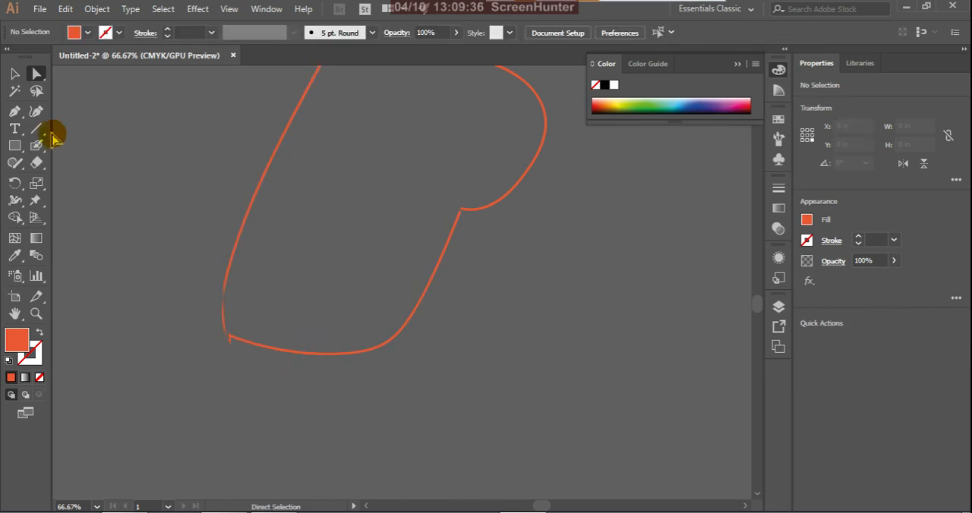
Step: Delete both the filled D shape on the artboard and the freeform outline beside it
click(36, 110)
click(38, 148)
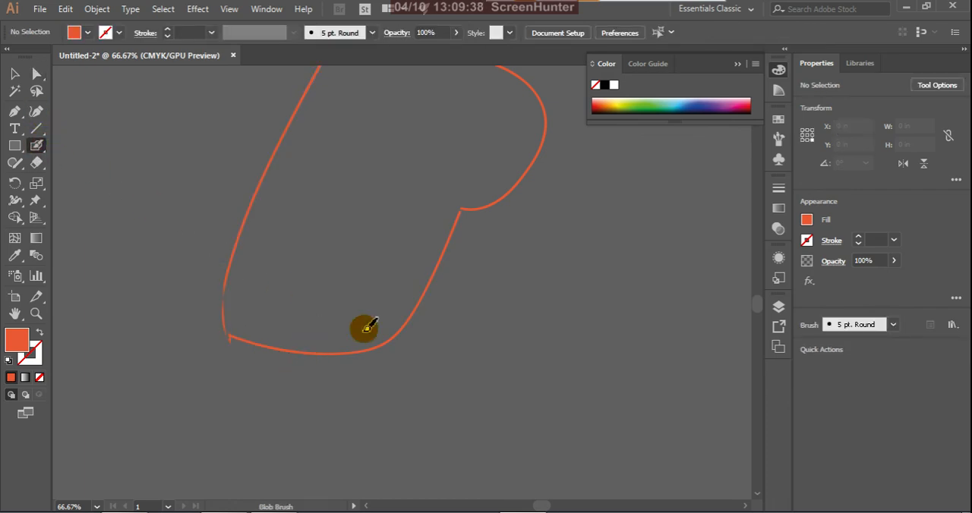
scroll(376, 353, down, 4)
click(12, 72)
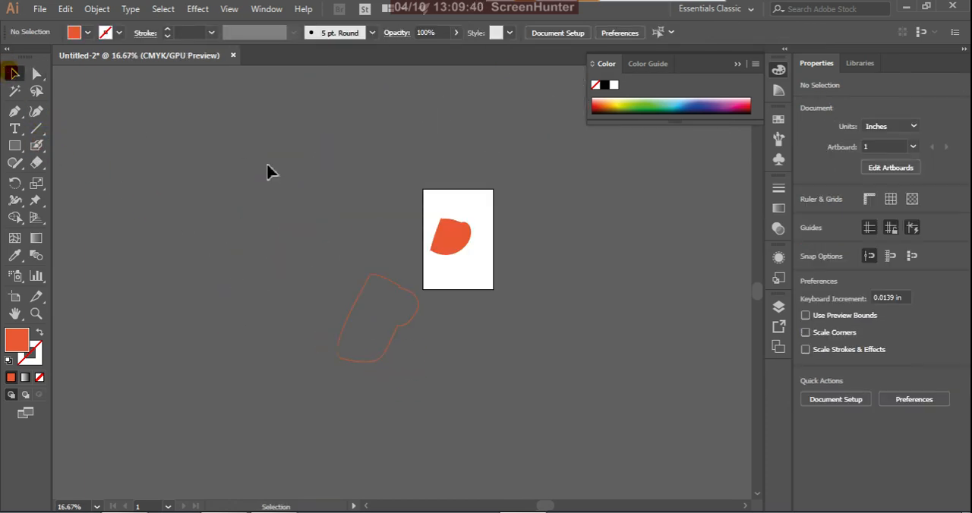
drag(274, 169, 614, 454)
key(Delete)
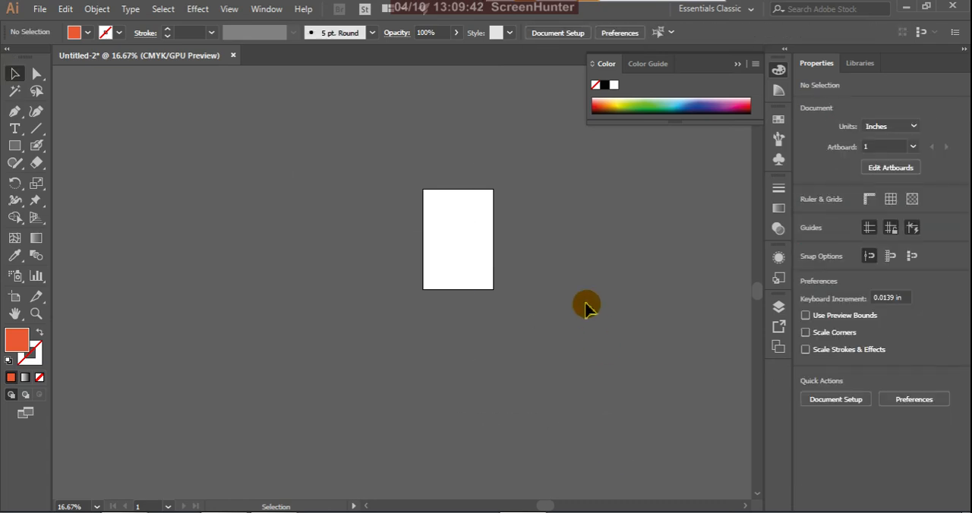
Step: Paint a closed D-like outline about 4.8 in wide and 7.1 in high on the artboard with the Blob Brush
scroll(524, 258, up, 2)
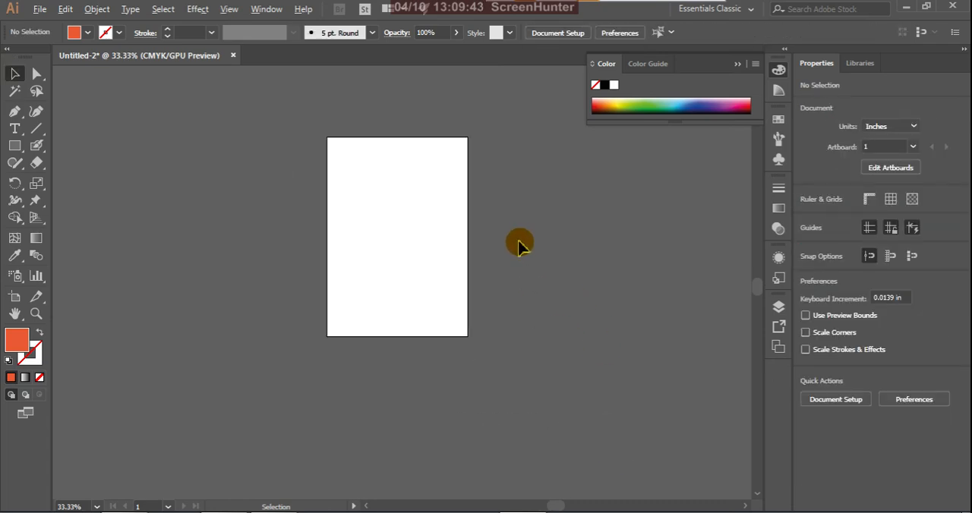
click(37, 146)
mouse_move(296, 137)
mouse_down()
mouse_move(298, 217)
mouse_move(282, 301)
mouse_up()
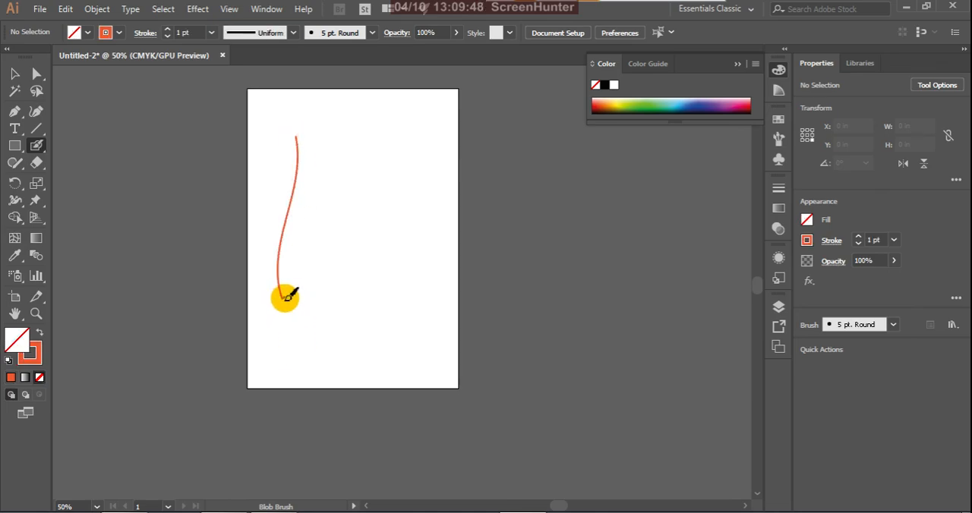
mouse_move(382, 302)
mouse_down()
mouse_move(404, 224)
mouse_move(363, 142)
mouse_move(304, 137)
mouse_up()
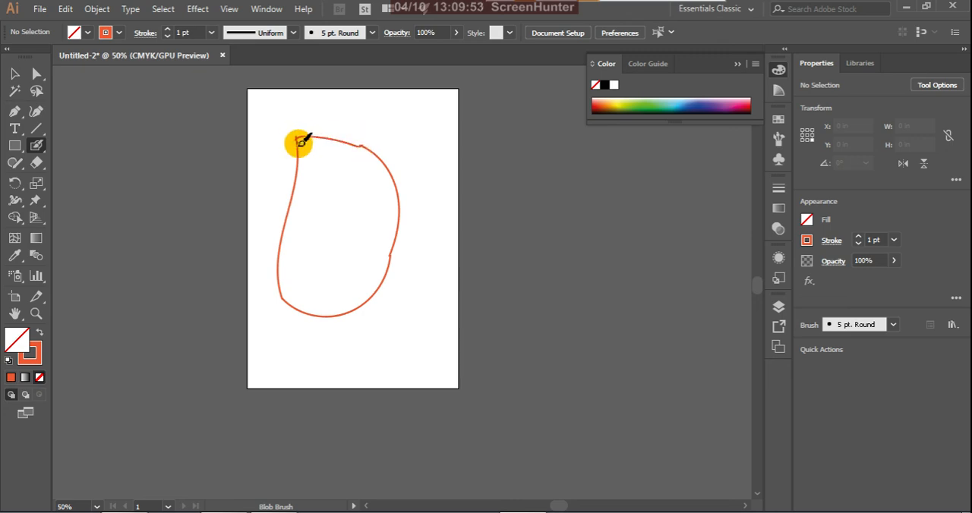
Step: Release the D-like outline's compound path and give the resulting shape a blue fill
click(14, 73)
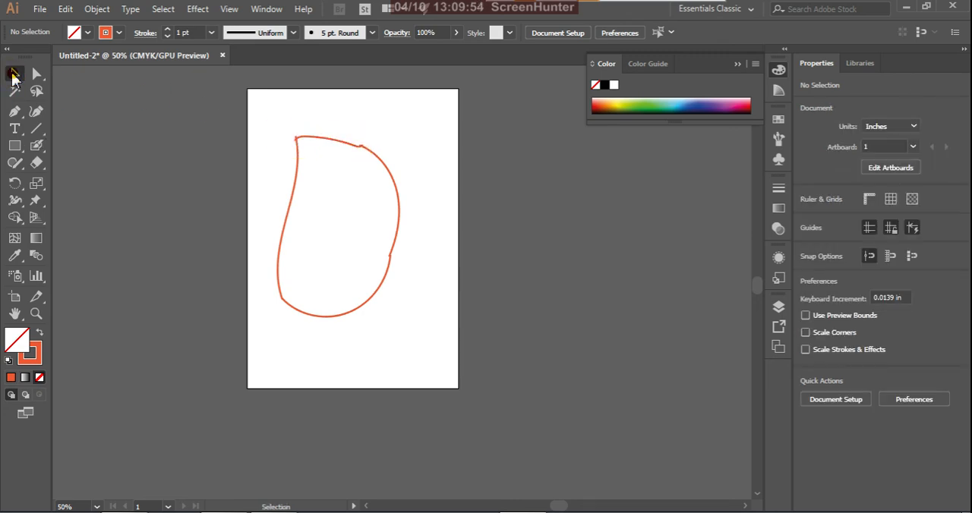
click(284, 240)
right_click(282, 236)
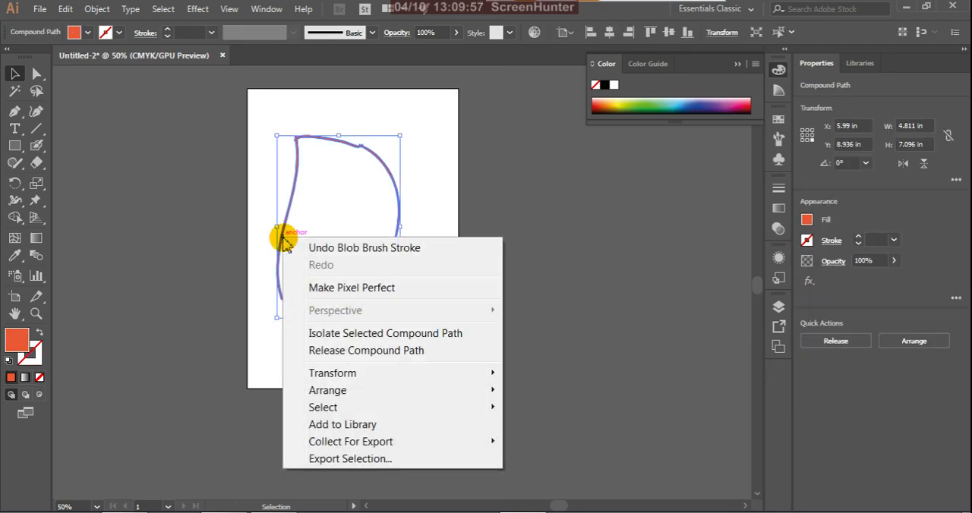
click(324, 351)
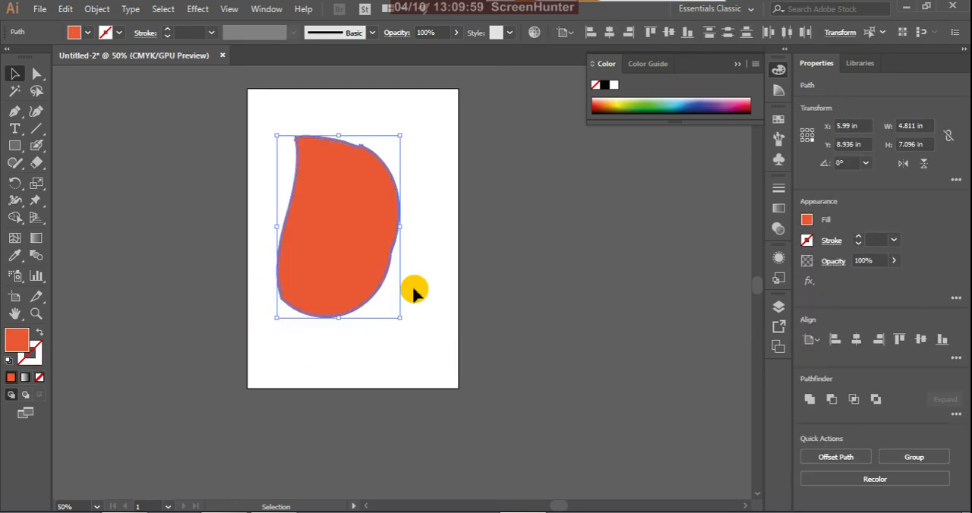
click(684, 103)
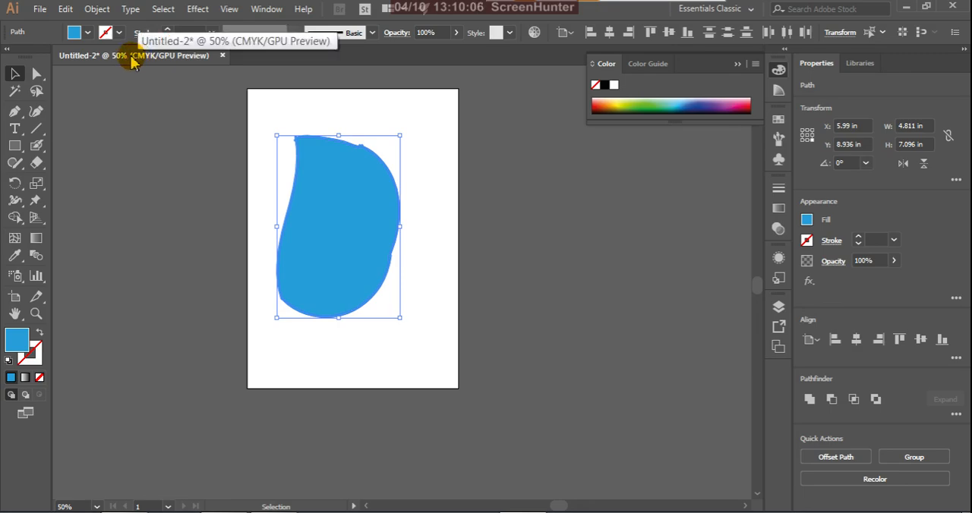
Step: Review the tool variants grouped with the Line Segment, Type, Rectangle and Blob Brush tools
click(37, 147)
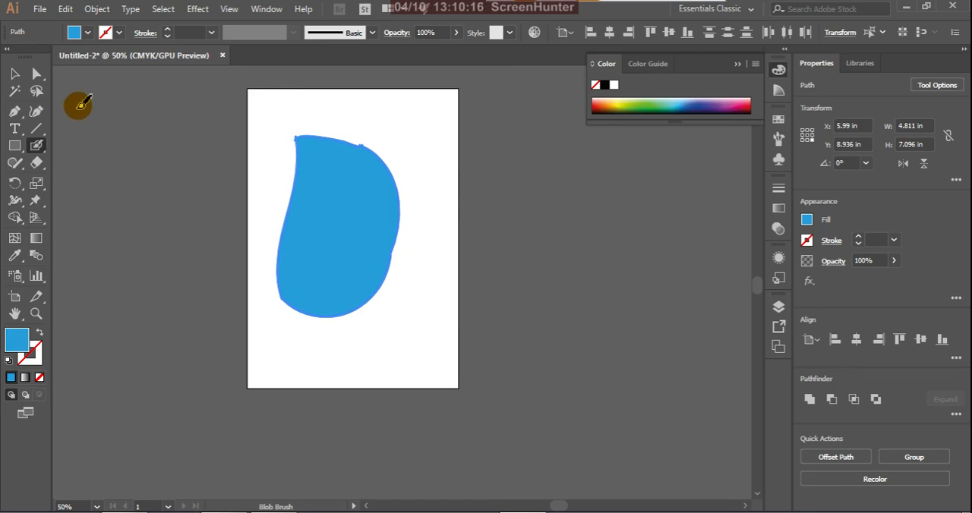
click(38, 135)
drag(38, 135, 140, 139)
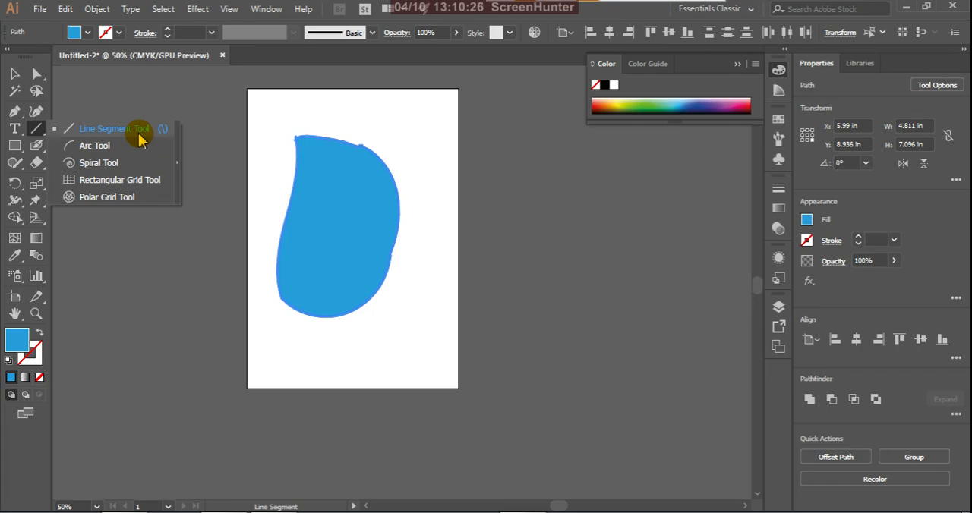
drag(139, 141, 138, 178)
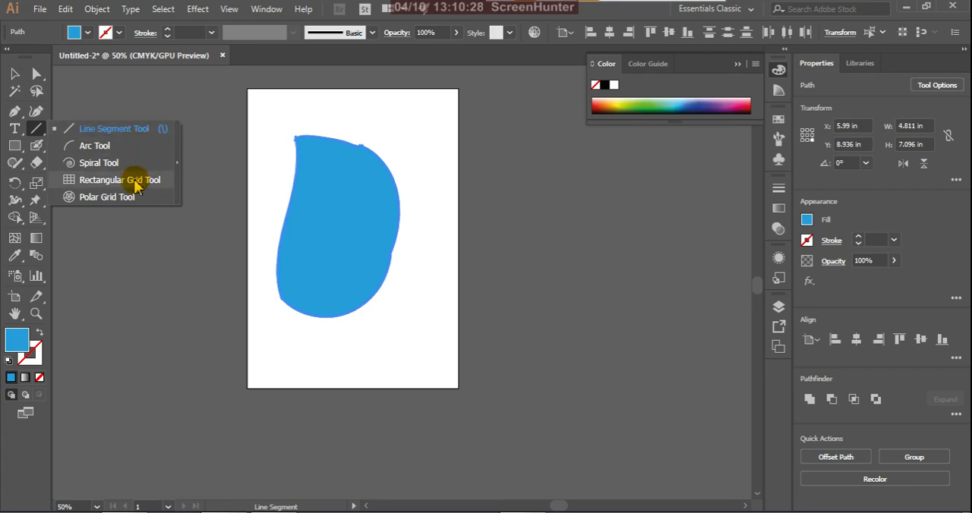
click(21, 136)
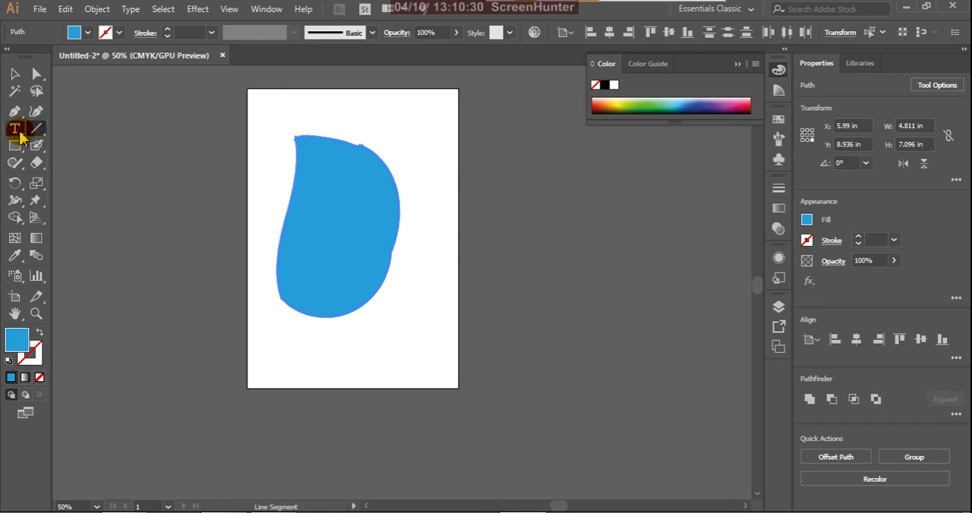
click(21, 137)
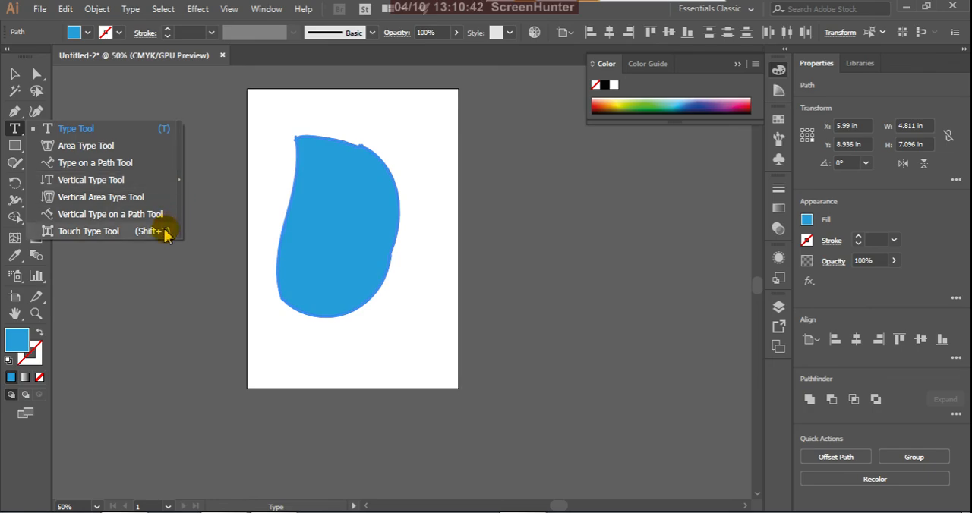
click(74, 132)
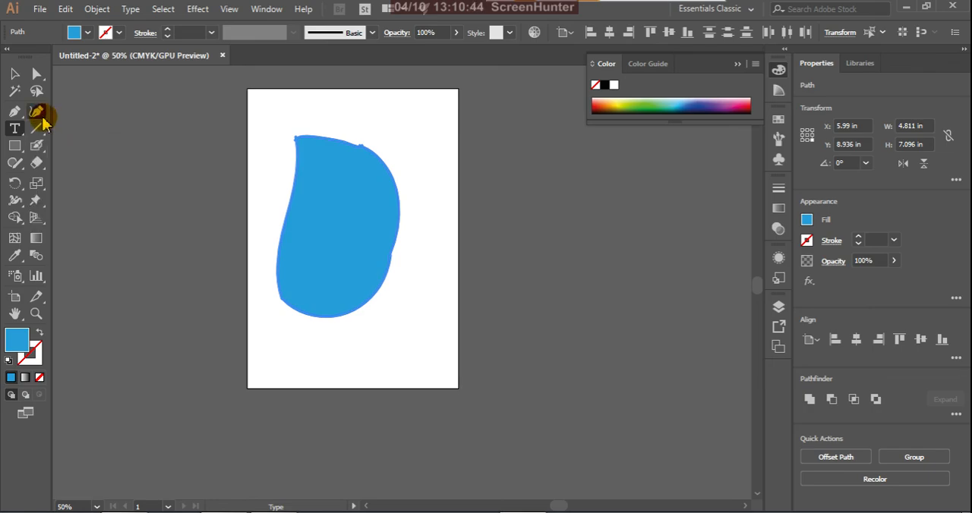
click(17, 147)
click(19, 150)
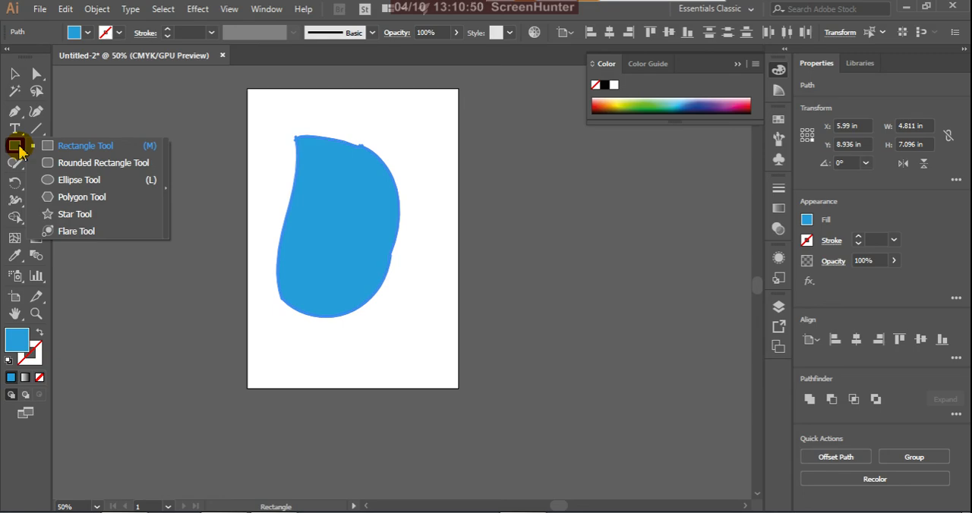
click(16, 146)
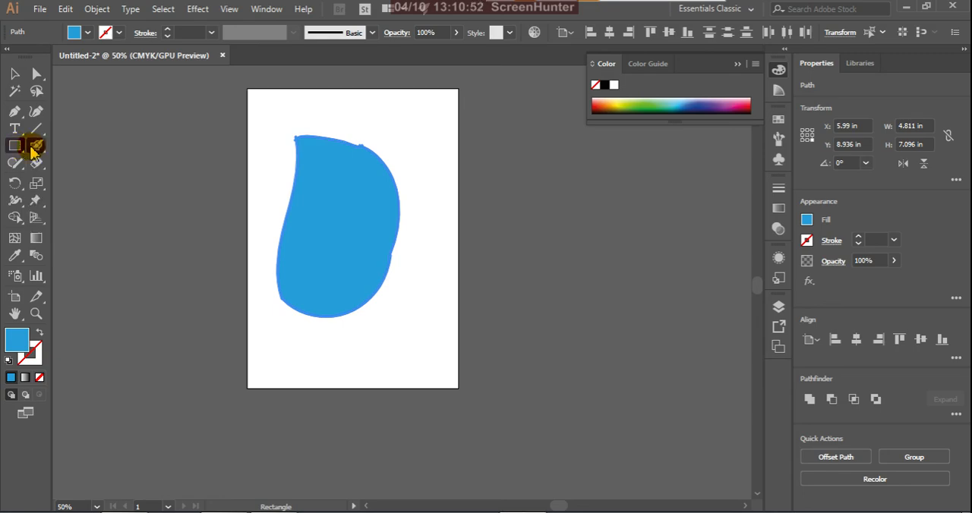
click(39, 147)
mouse_move(43, 153)
mouse_down()
mouse_move(69, 147)
mouse_move(95, 167)
mouse_move(104, 162)
mouse_up()
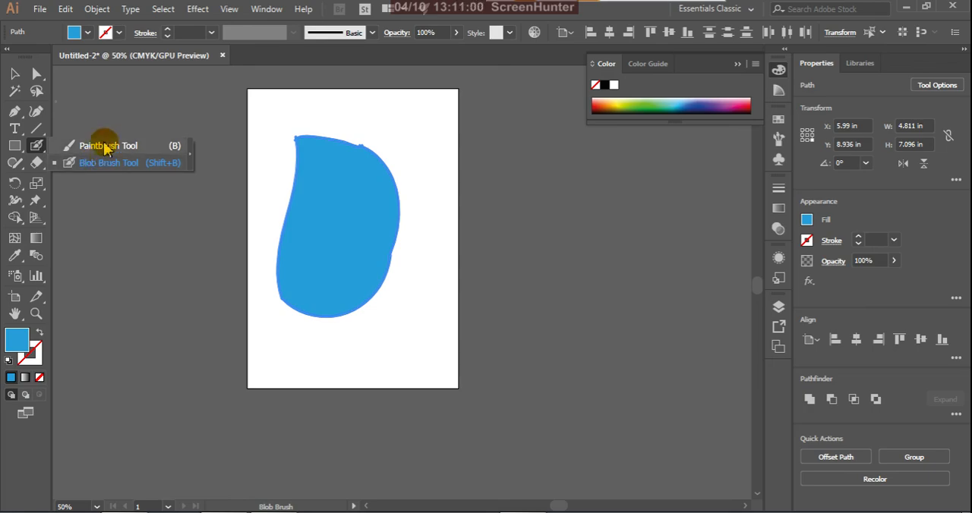
click(104, 147)
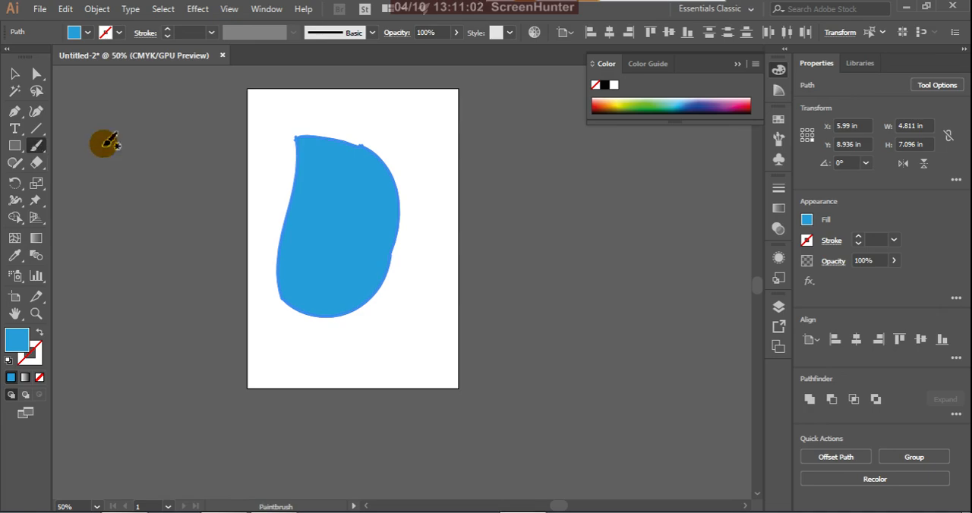
click(15, 73)
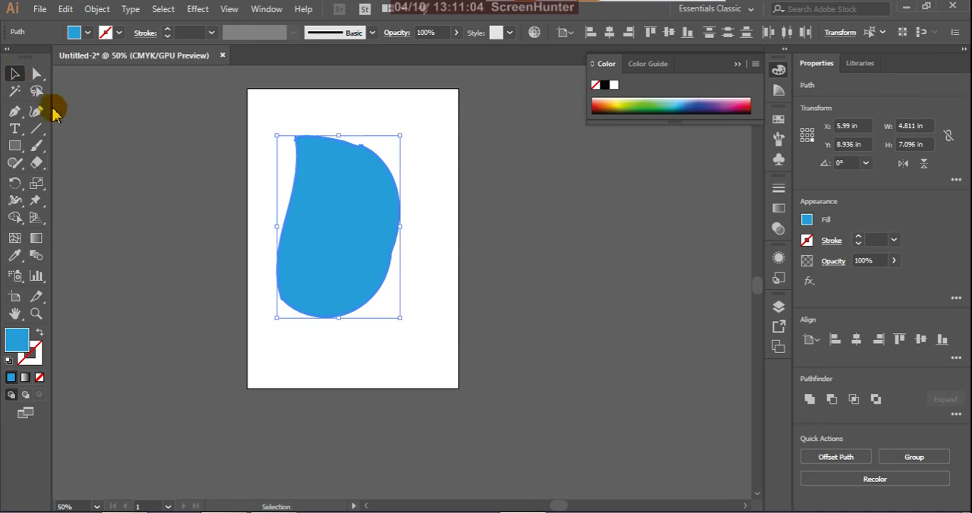
scroll(371, 291, down, 1)
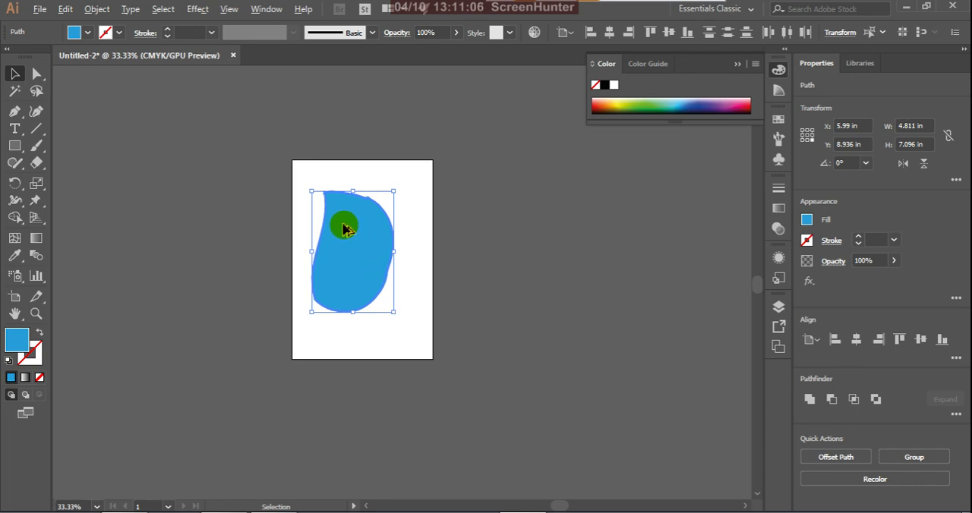
scroll(343, 222, up, 2)
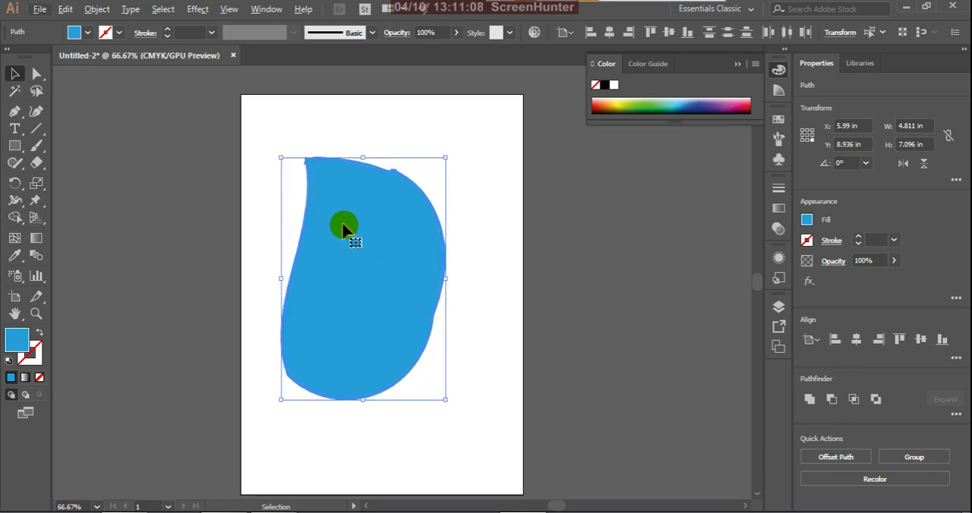